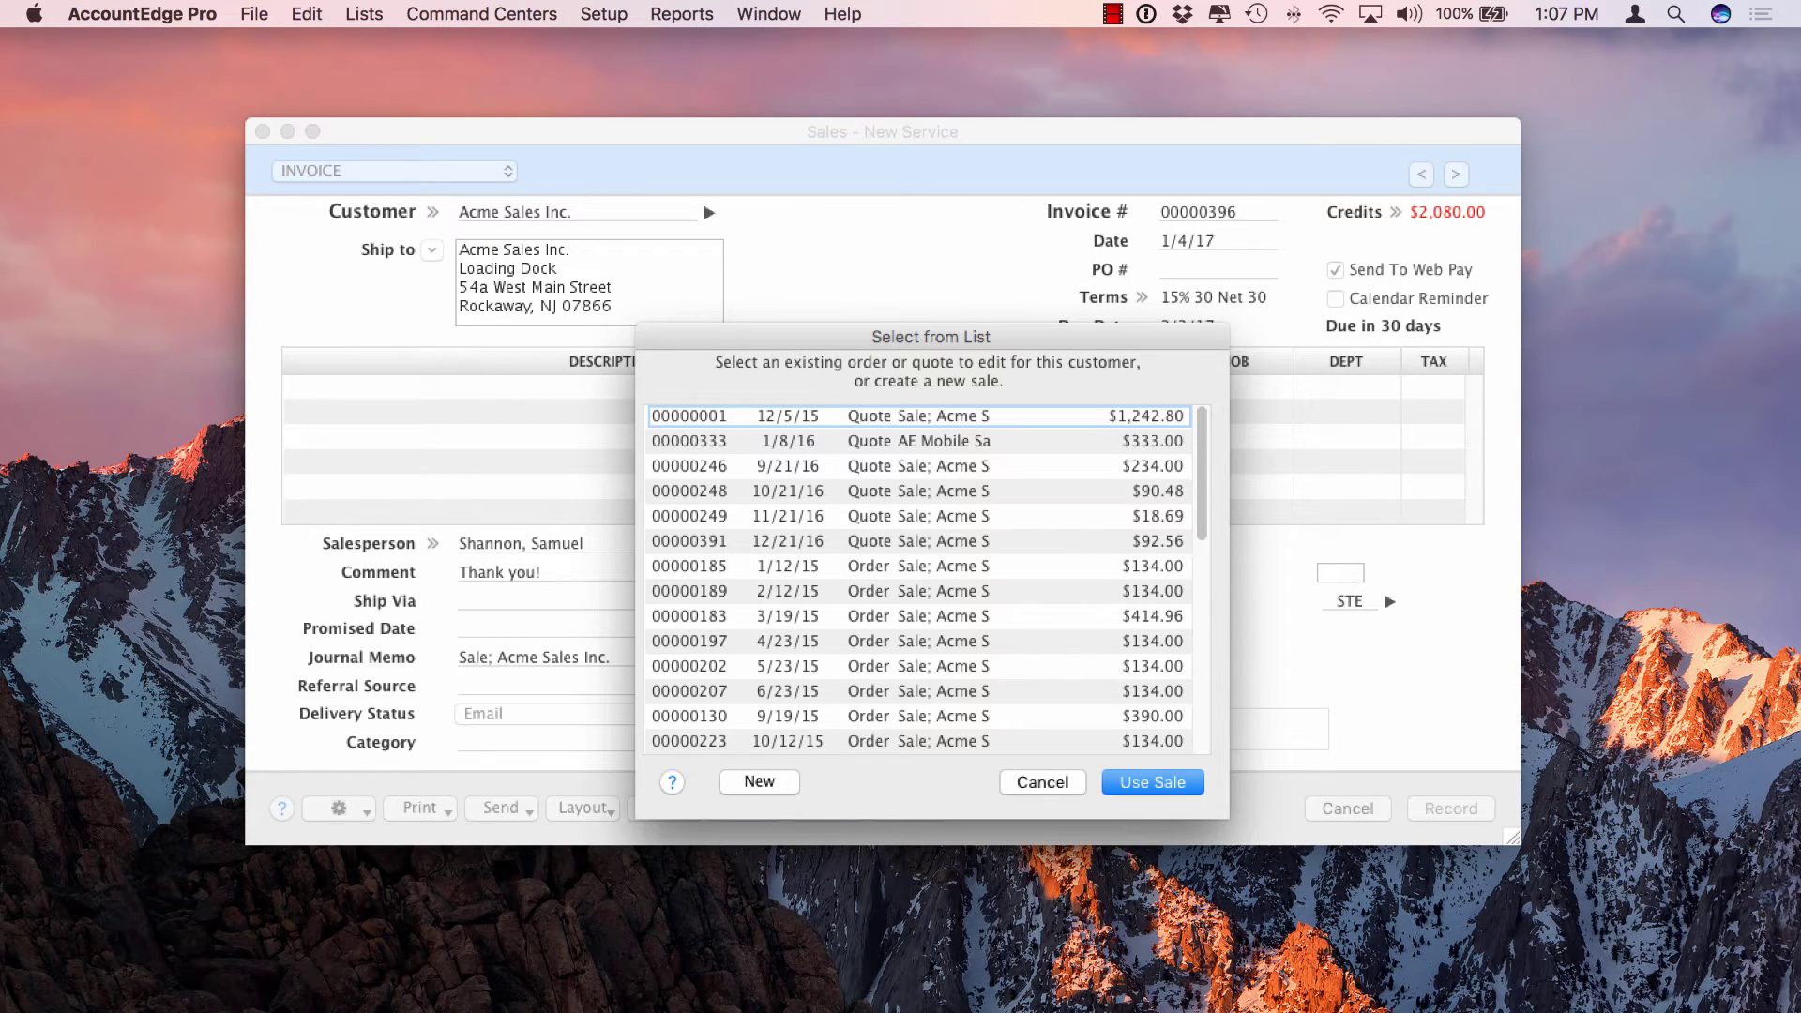
# - Start a blank new invoice for Acme Sales Inc. and check the Layout options unchanged
pyautogui.click(755, 784)
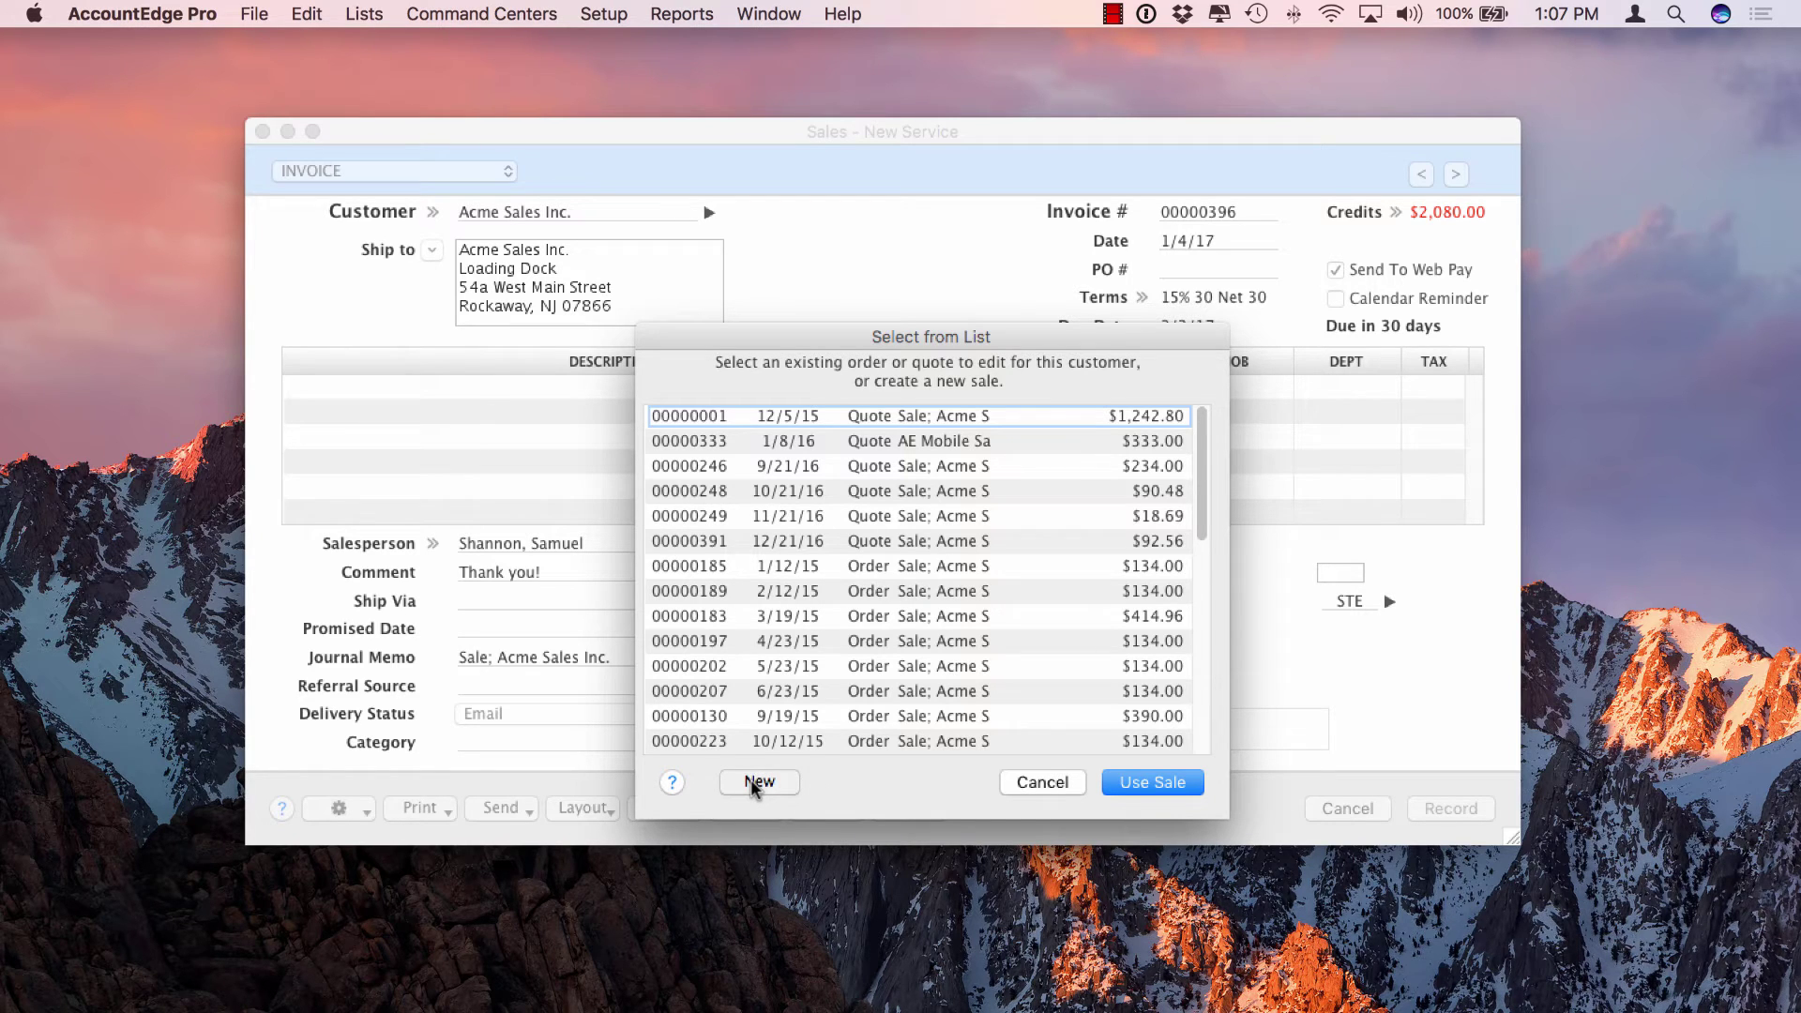
pyautogui.click(757, 782)
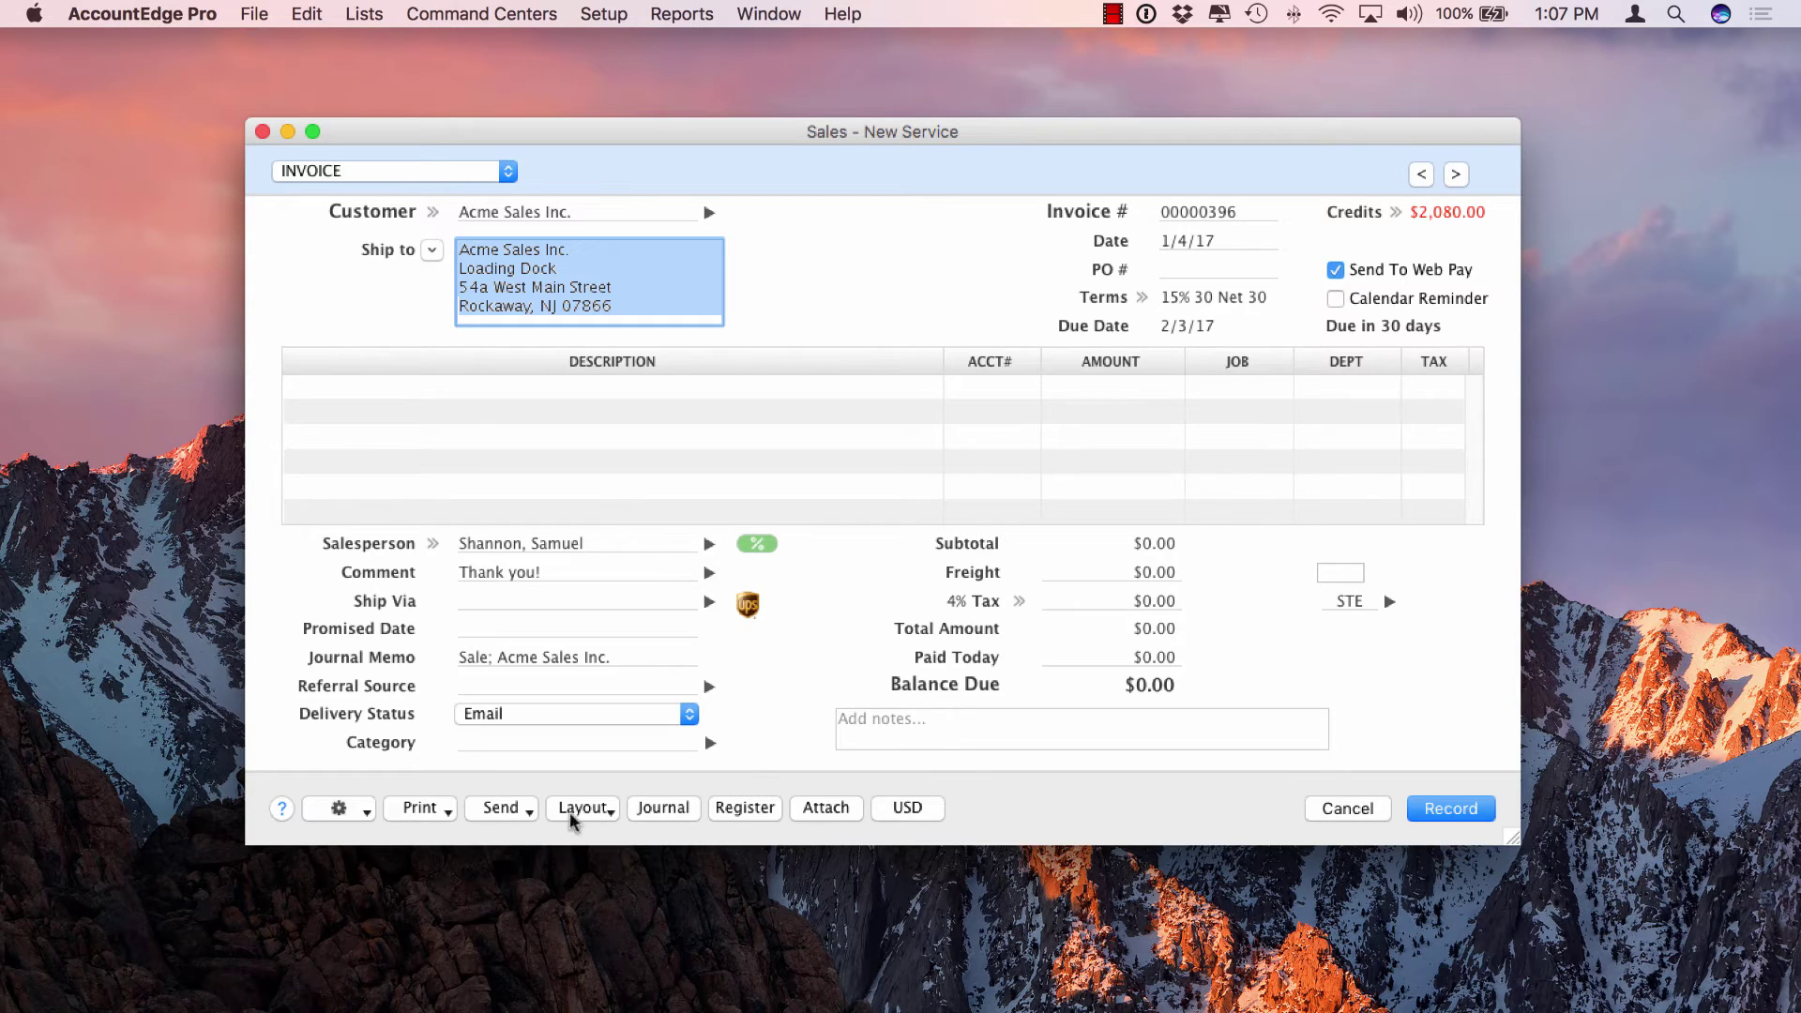
pyautogui.click(604, 812)
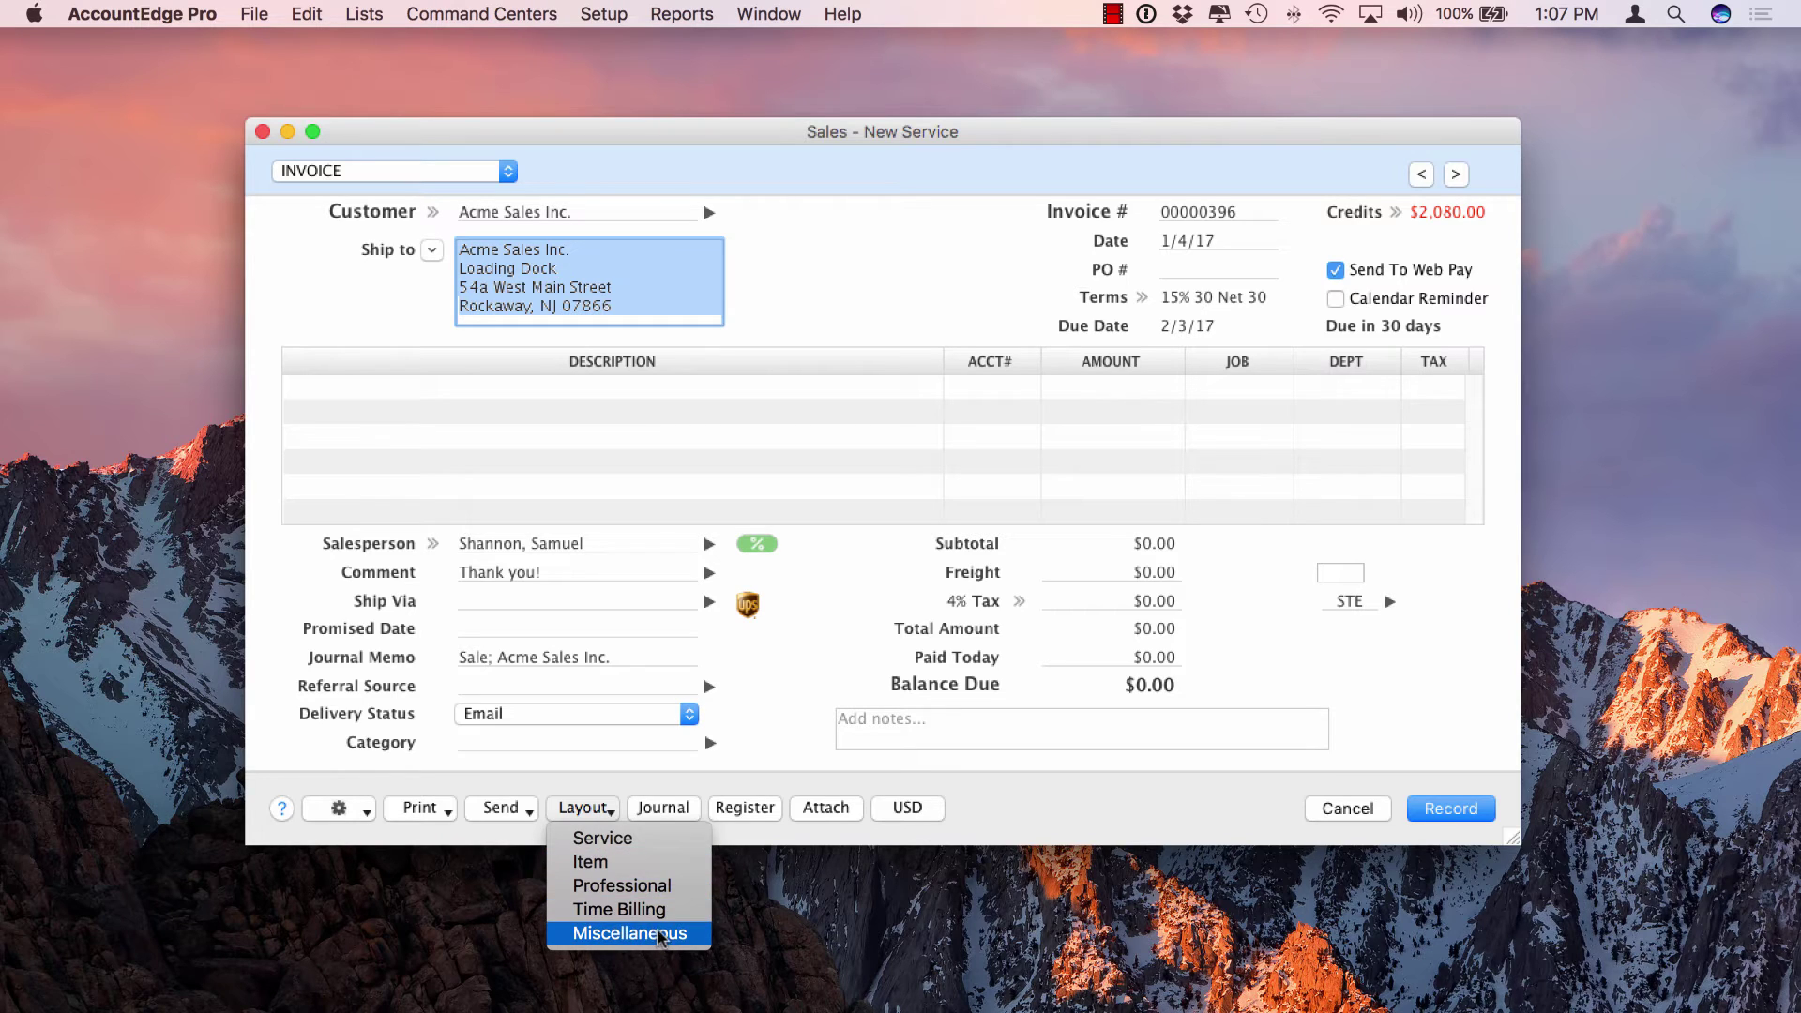
pyautogui.click(443, 390)
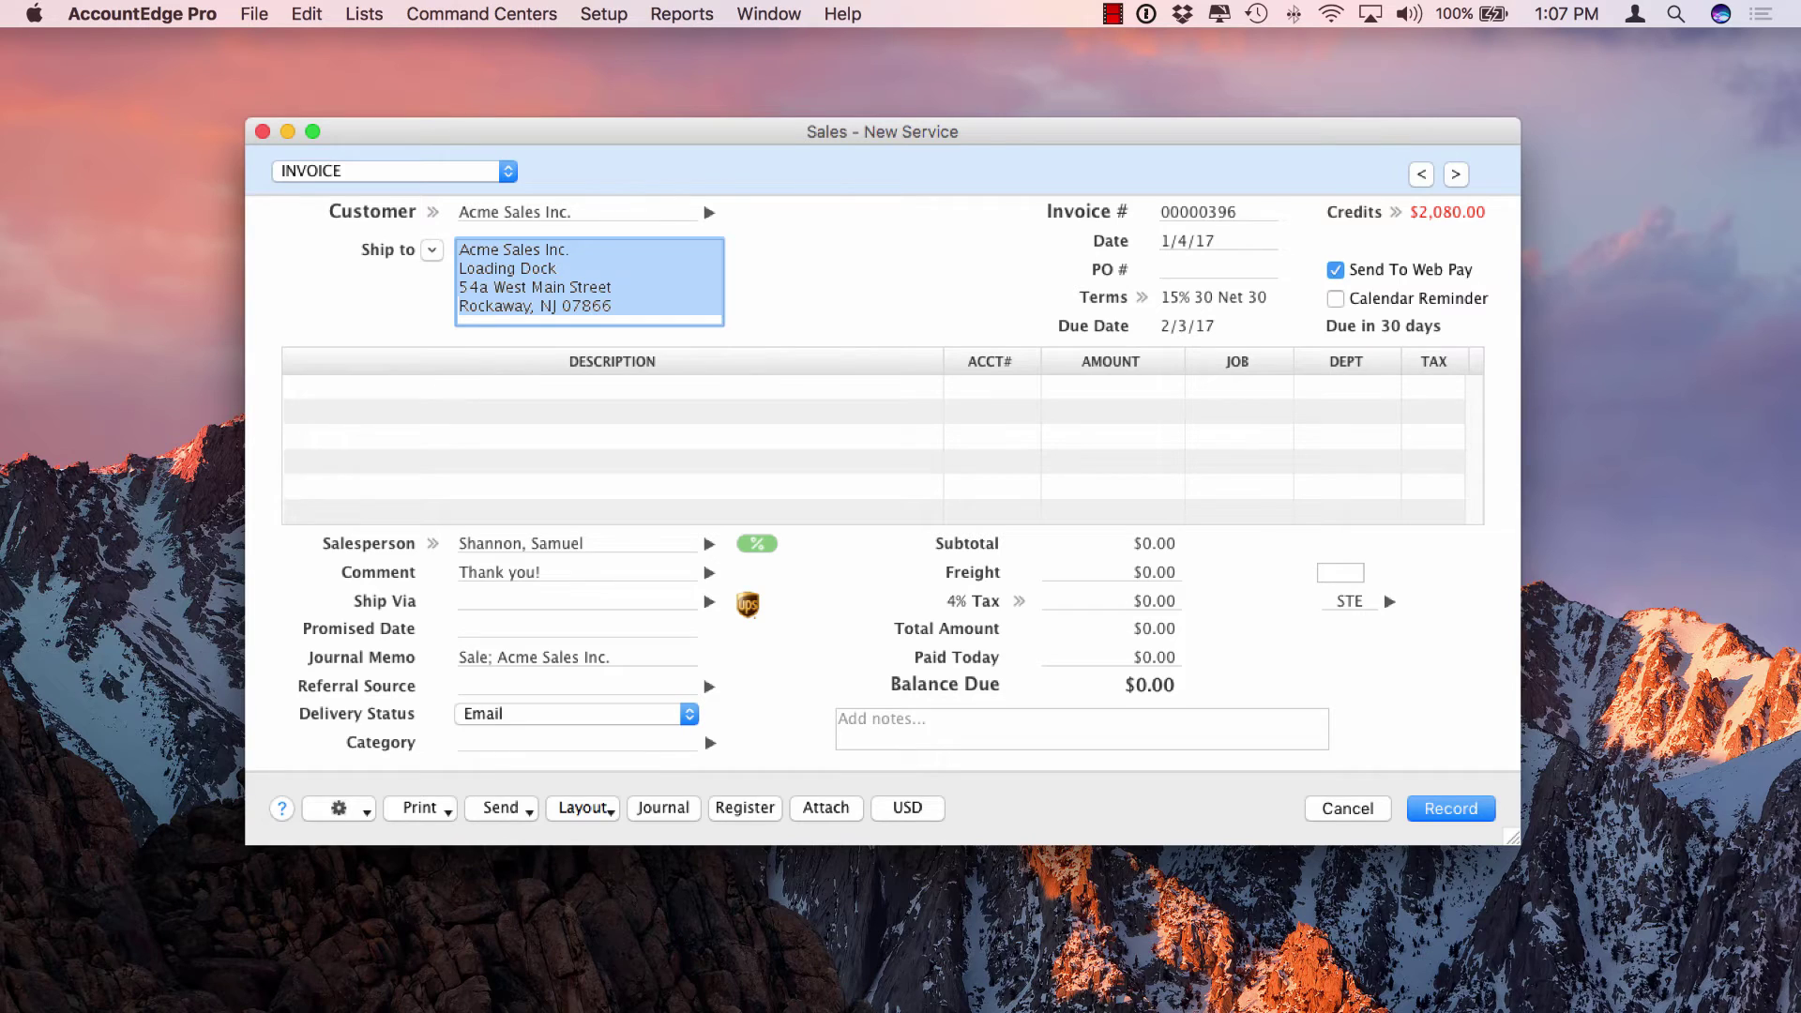
pyautogui.press('Tab')
# - Add a $10,000.00 line 'For in store installation of a complete coffee bar system' to account 4-2400
pyautogui.press('Tab')
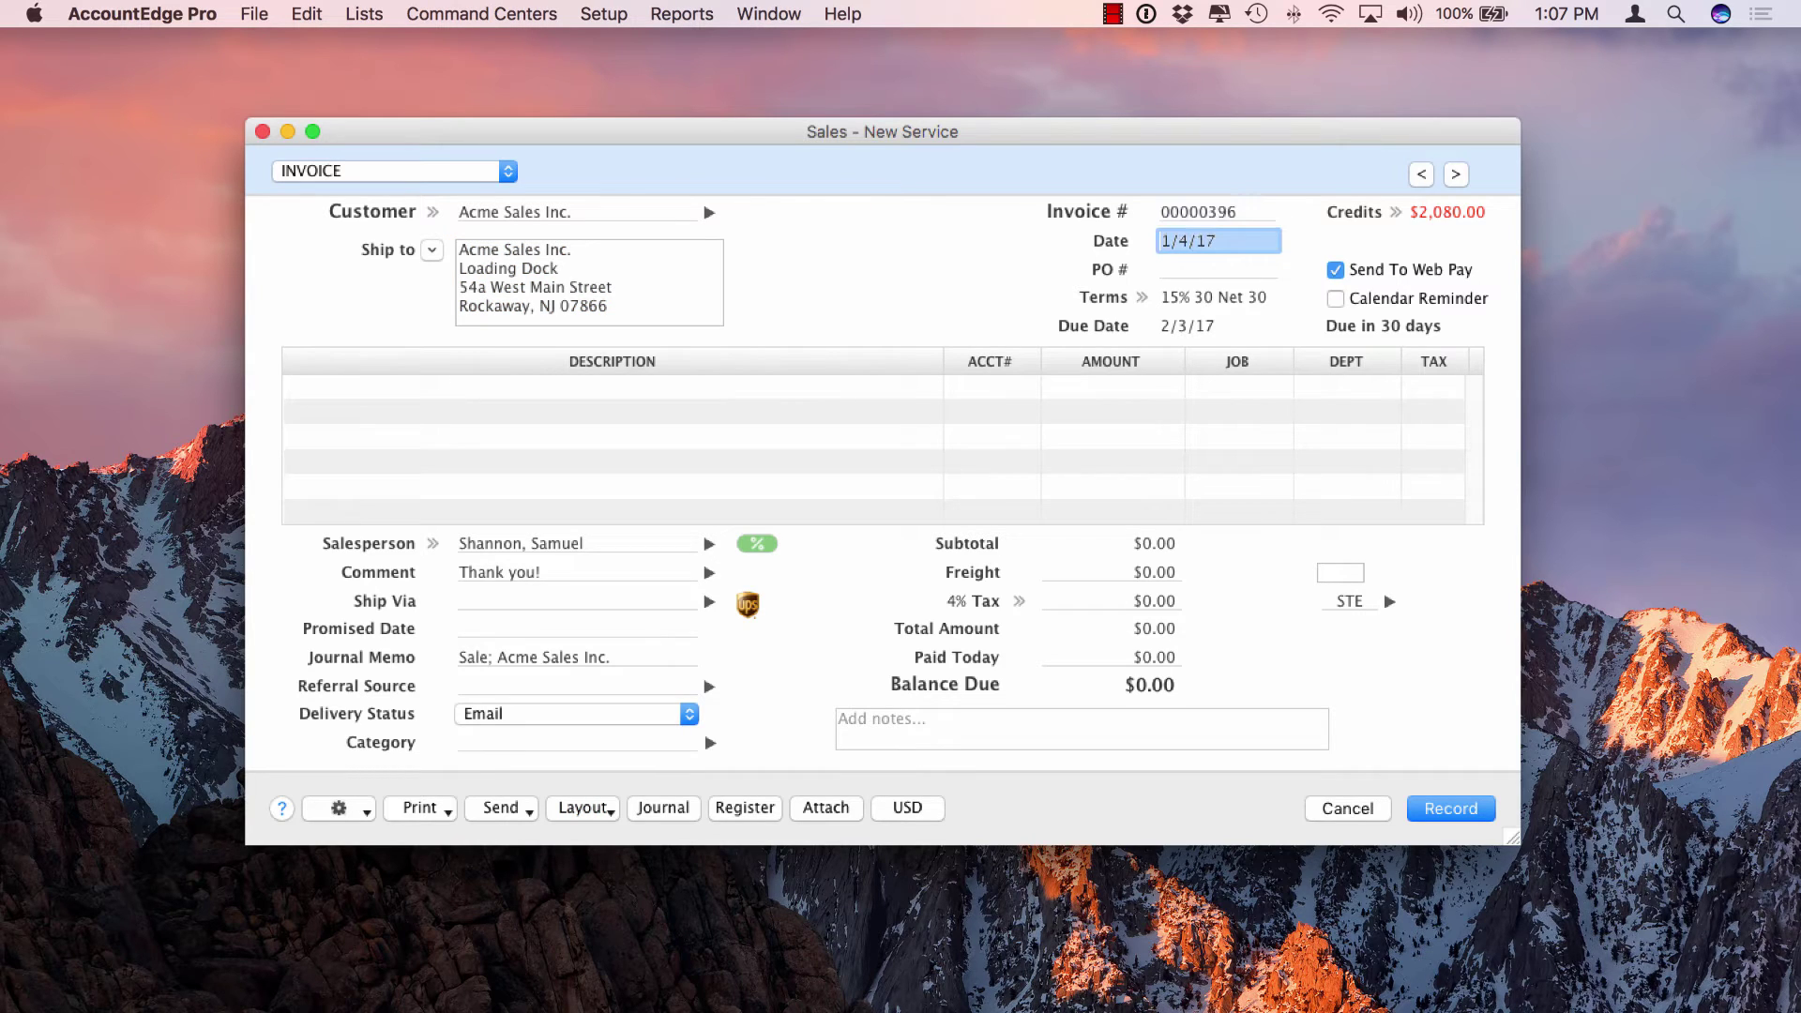
pyautogui.press('Tab')
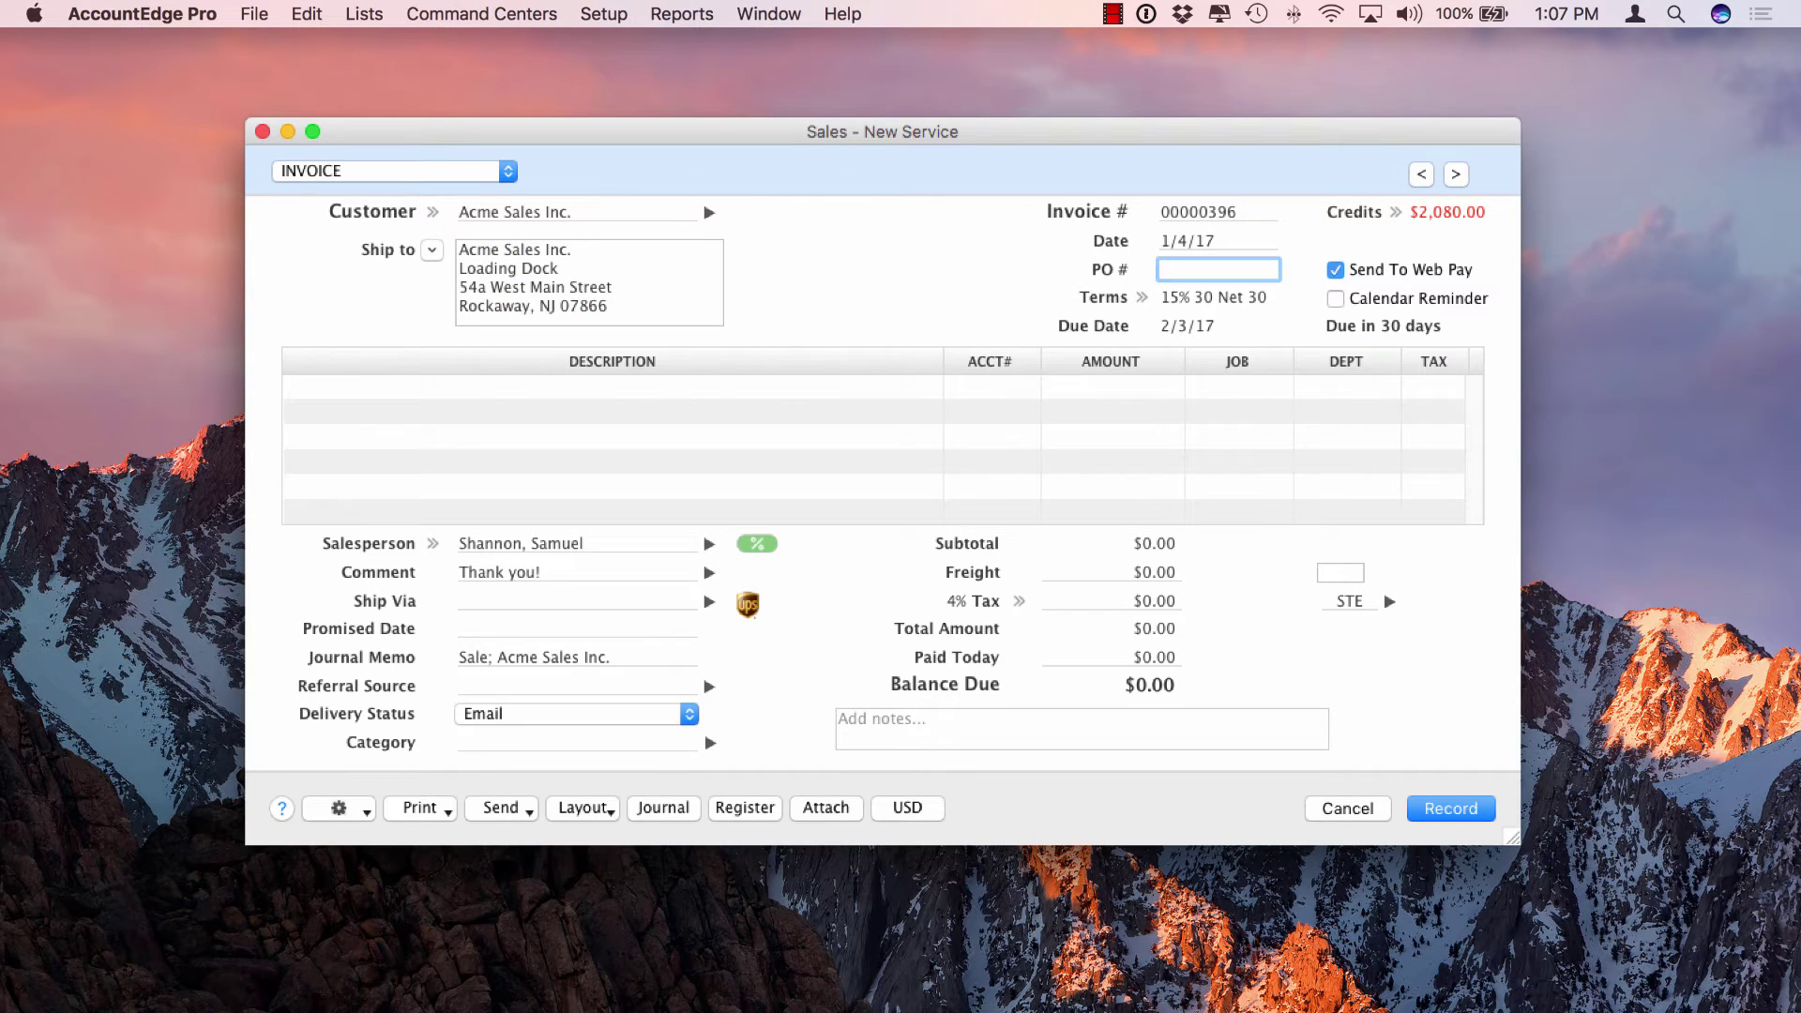
pyautogui.press('Tab')
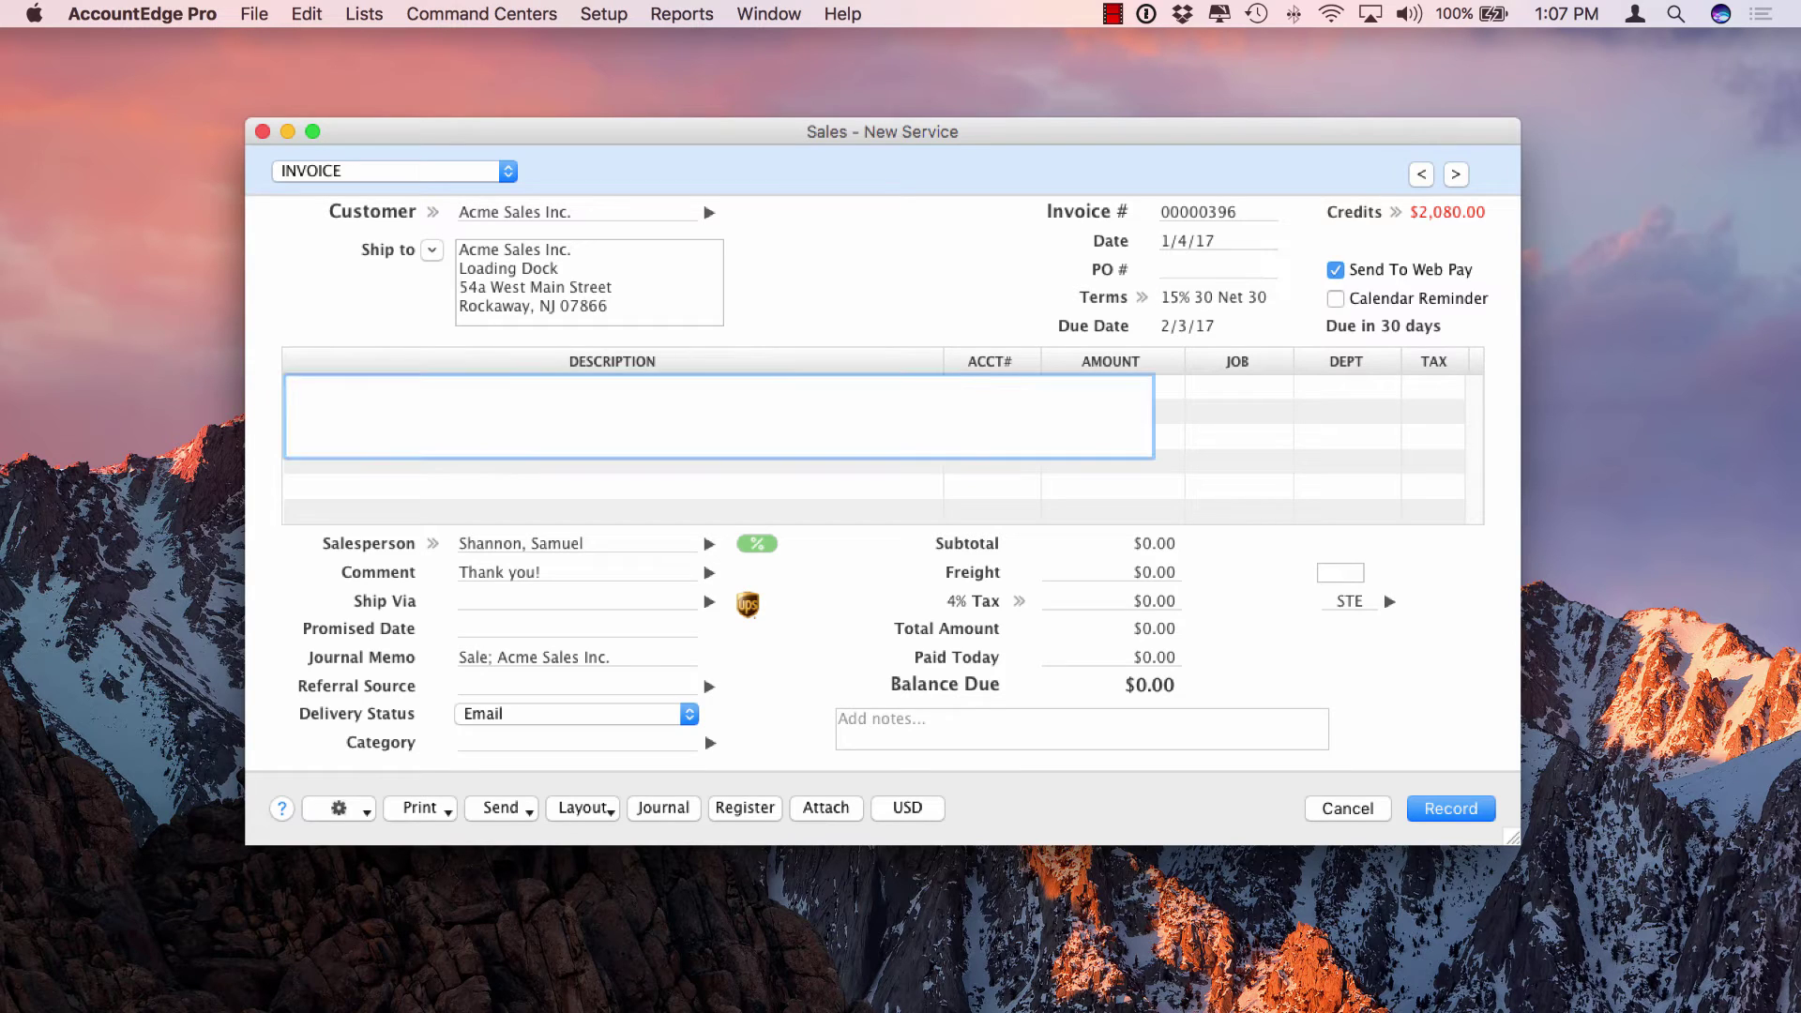
pyautogui.write('For in store installation of a complete coffee bar system')
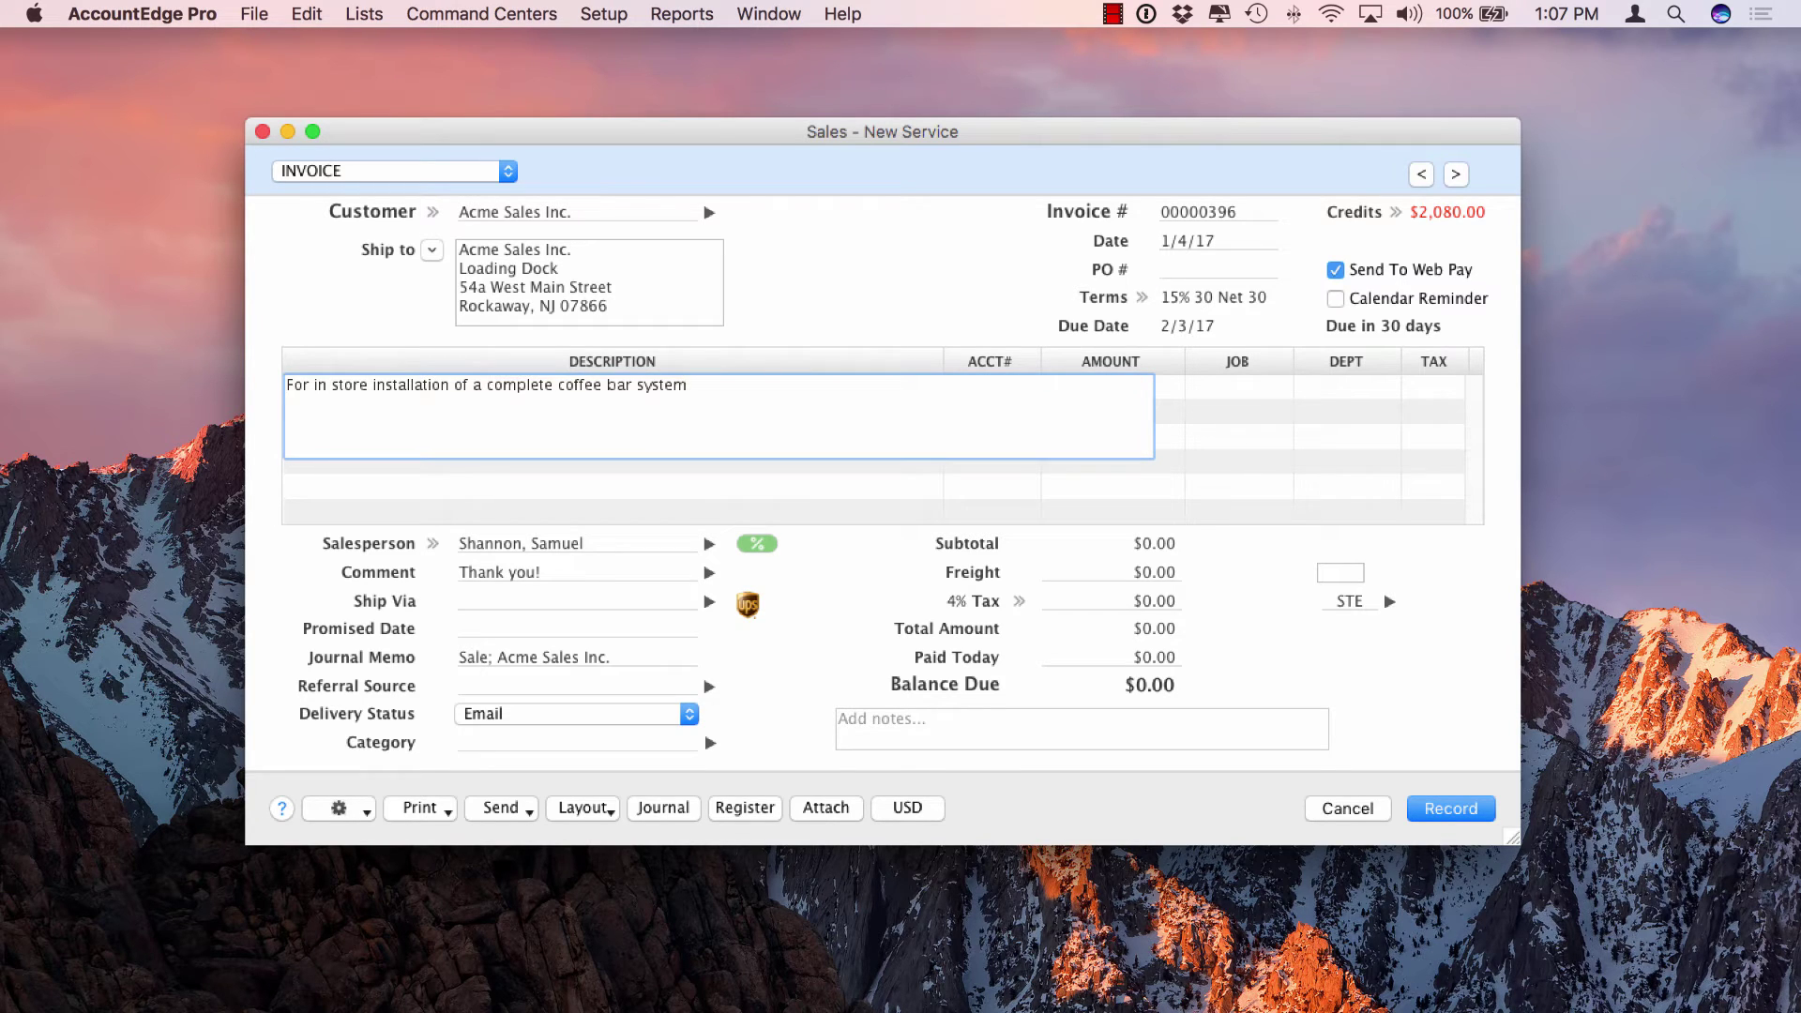
pyautogui.press('Tab')
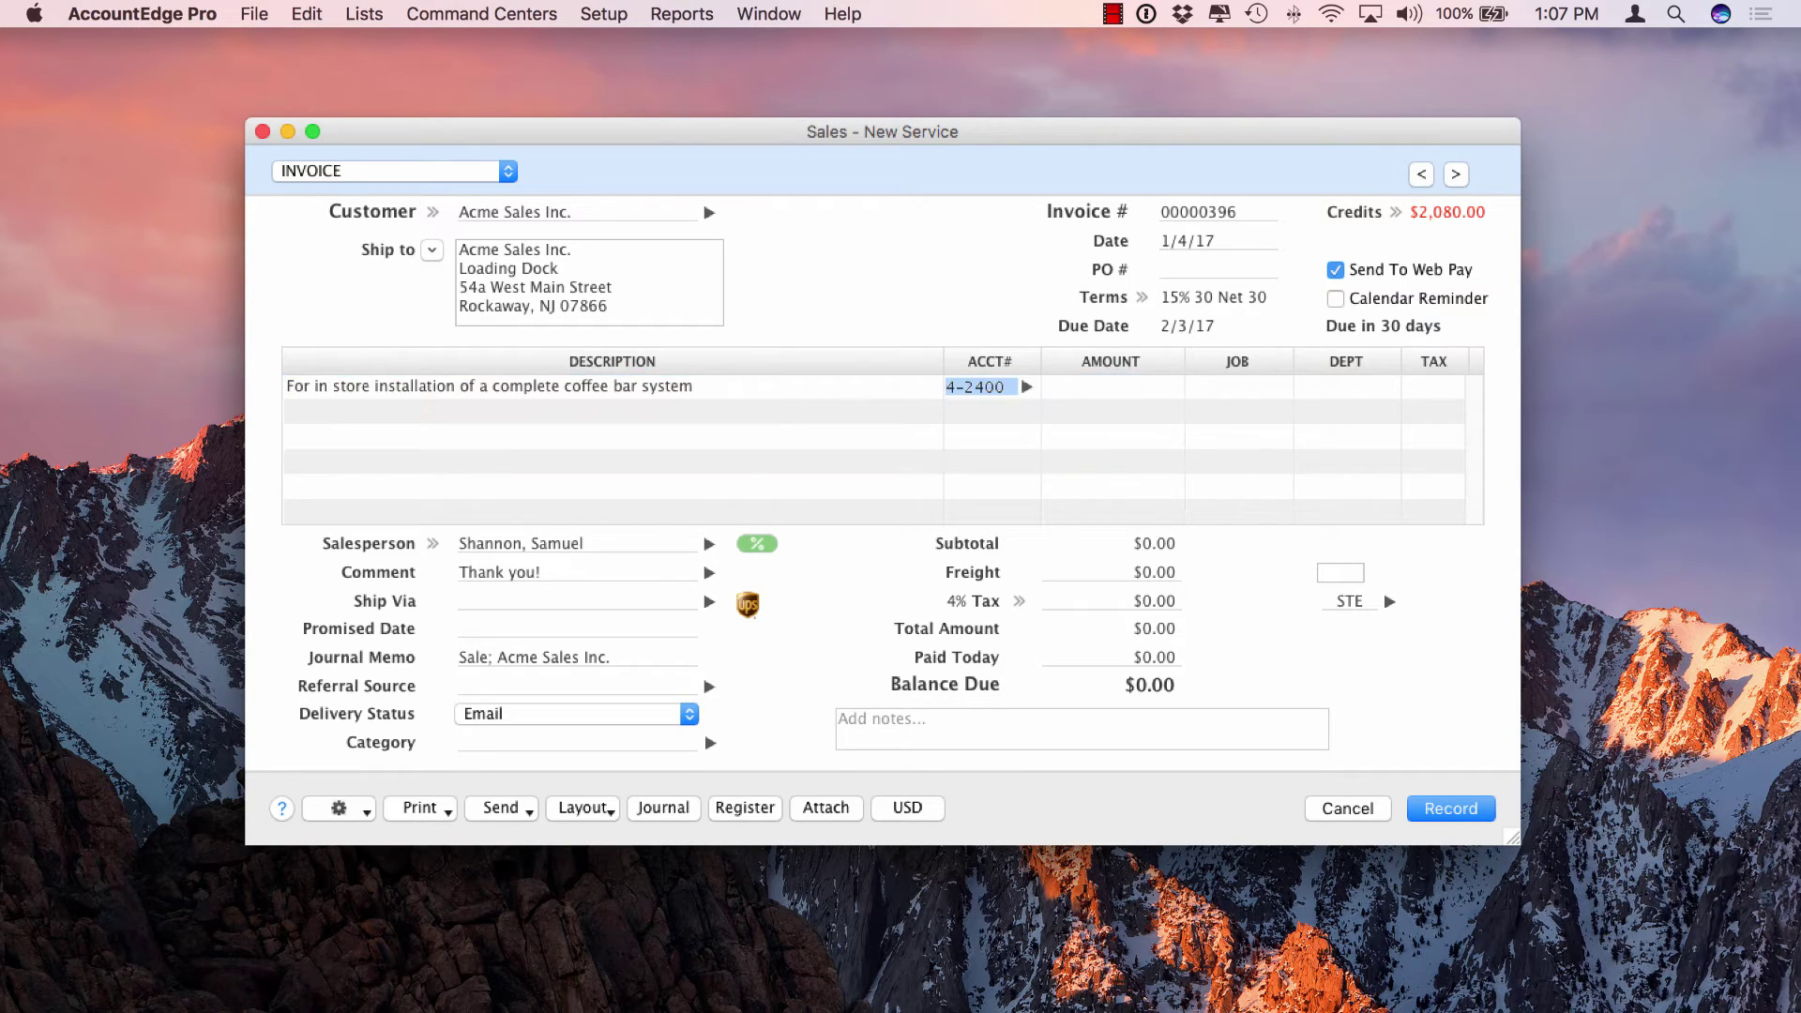
pyautogui.press('Tab')
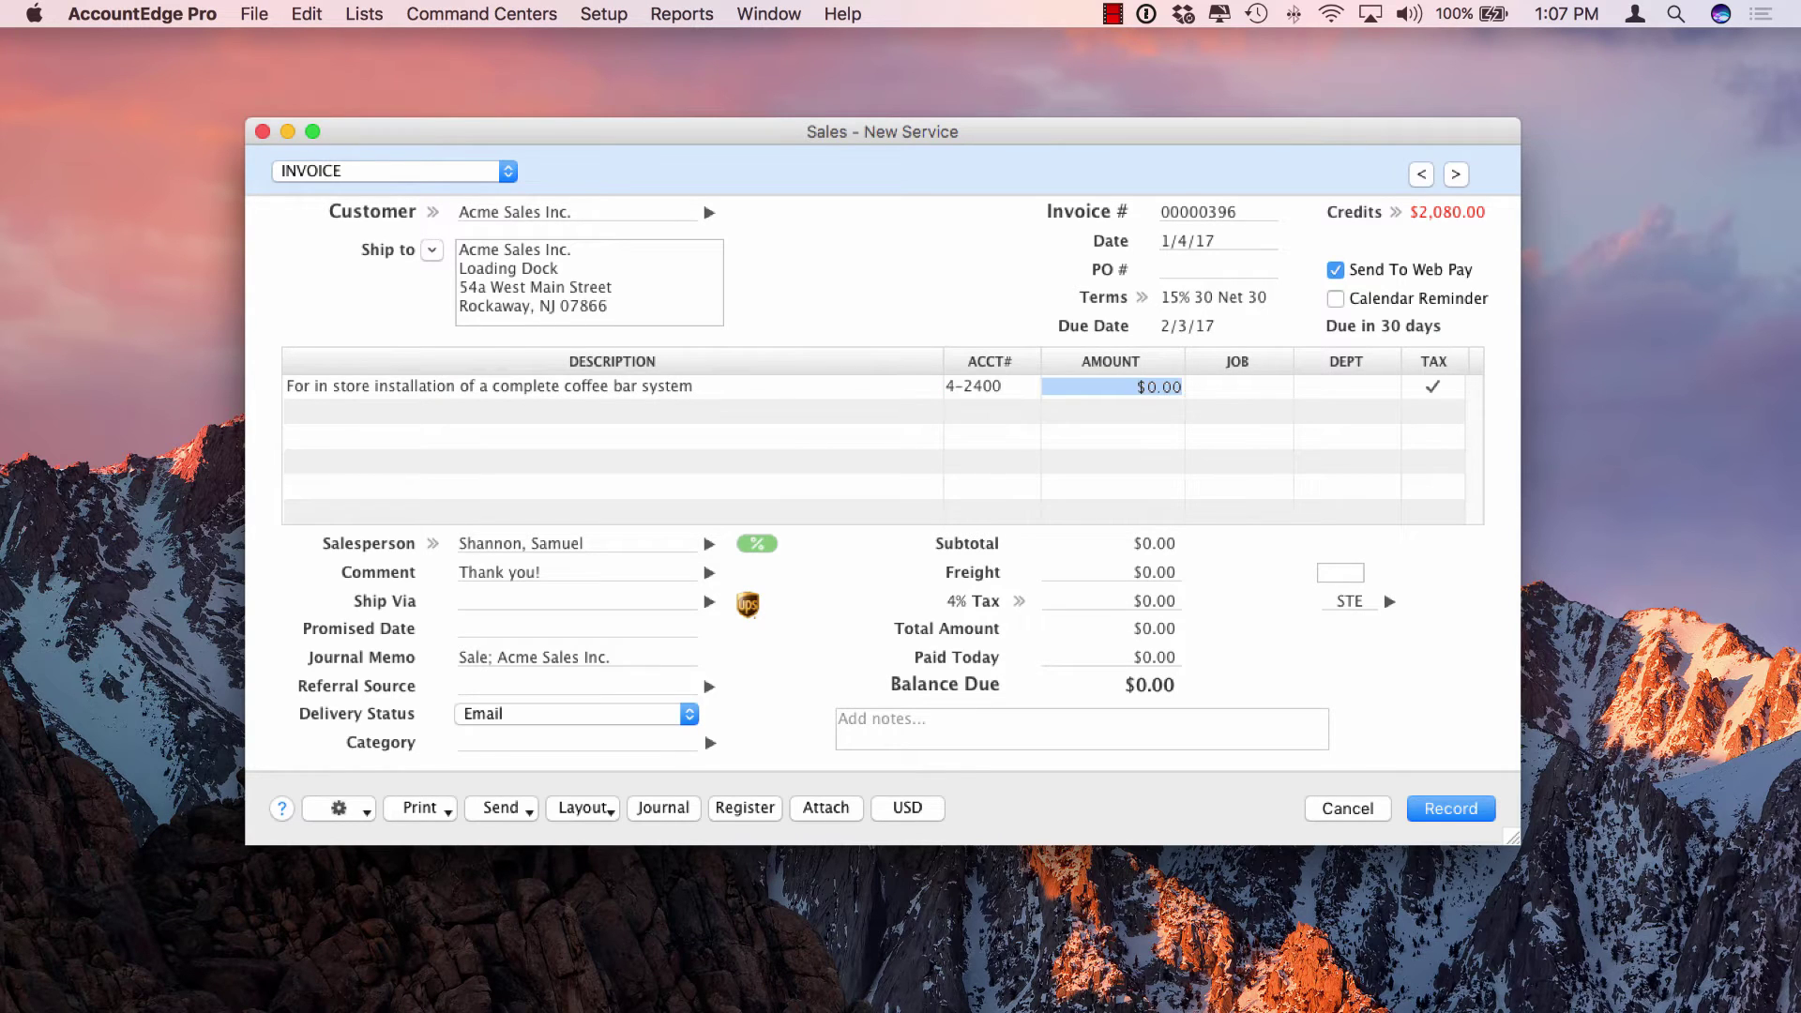
pyautogui.write('10,000')
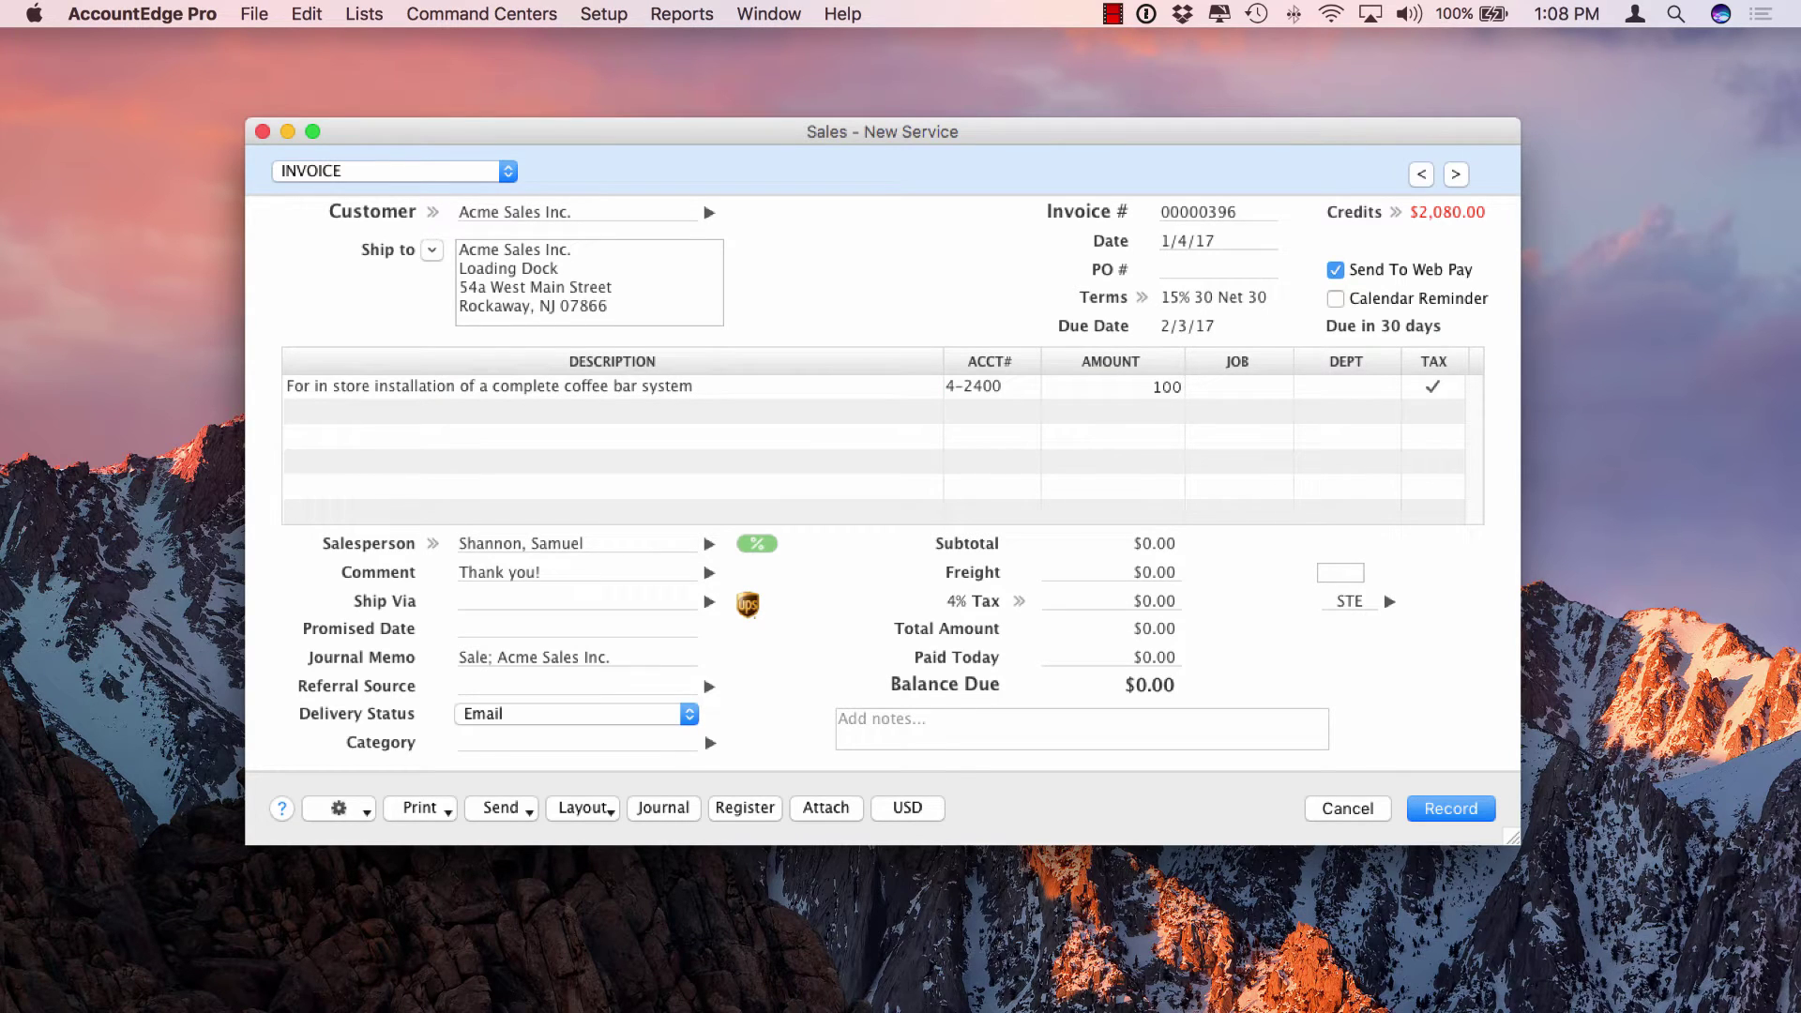
pyautogui.press('Tab')
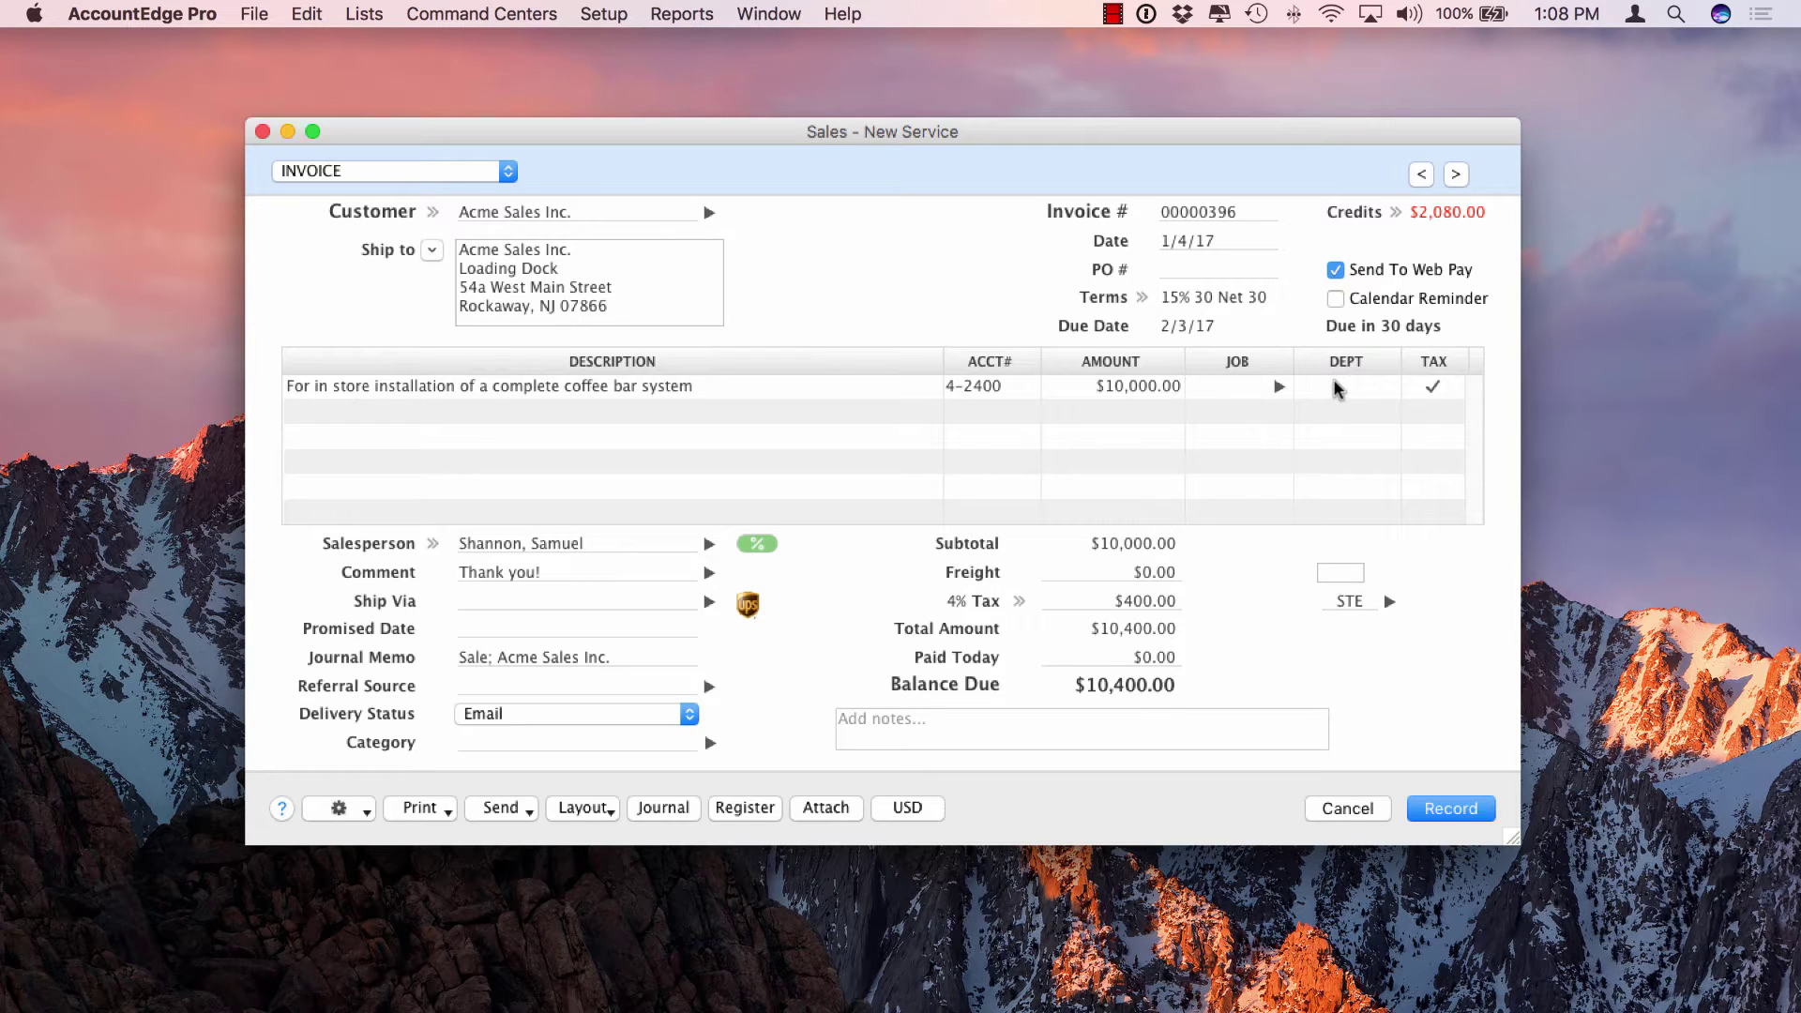
# - Keep the delivery status as Email and choose Send > Email
pyautogui.click(530, 716)
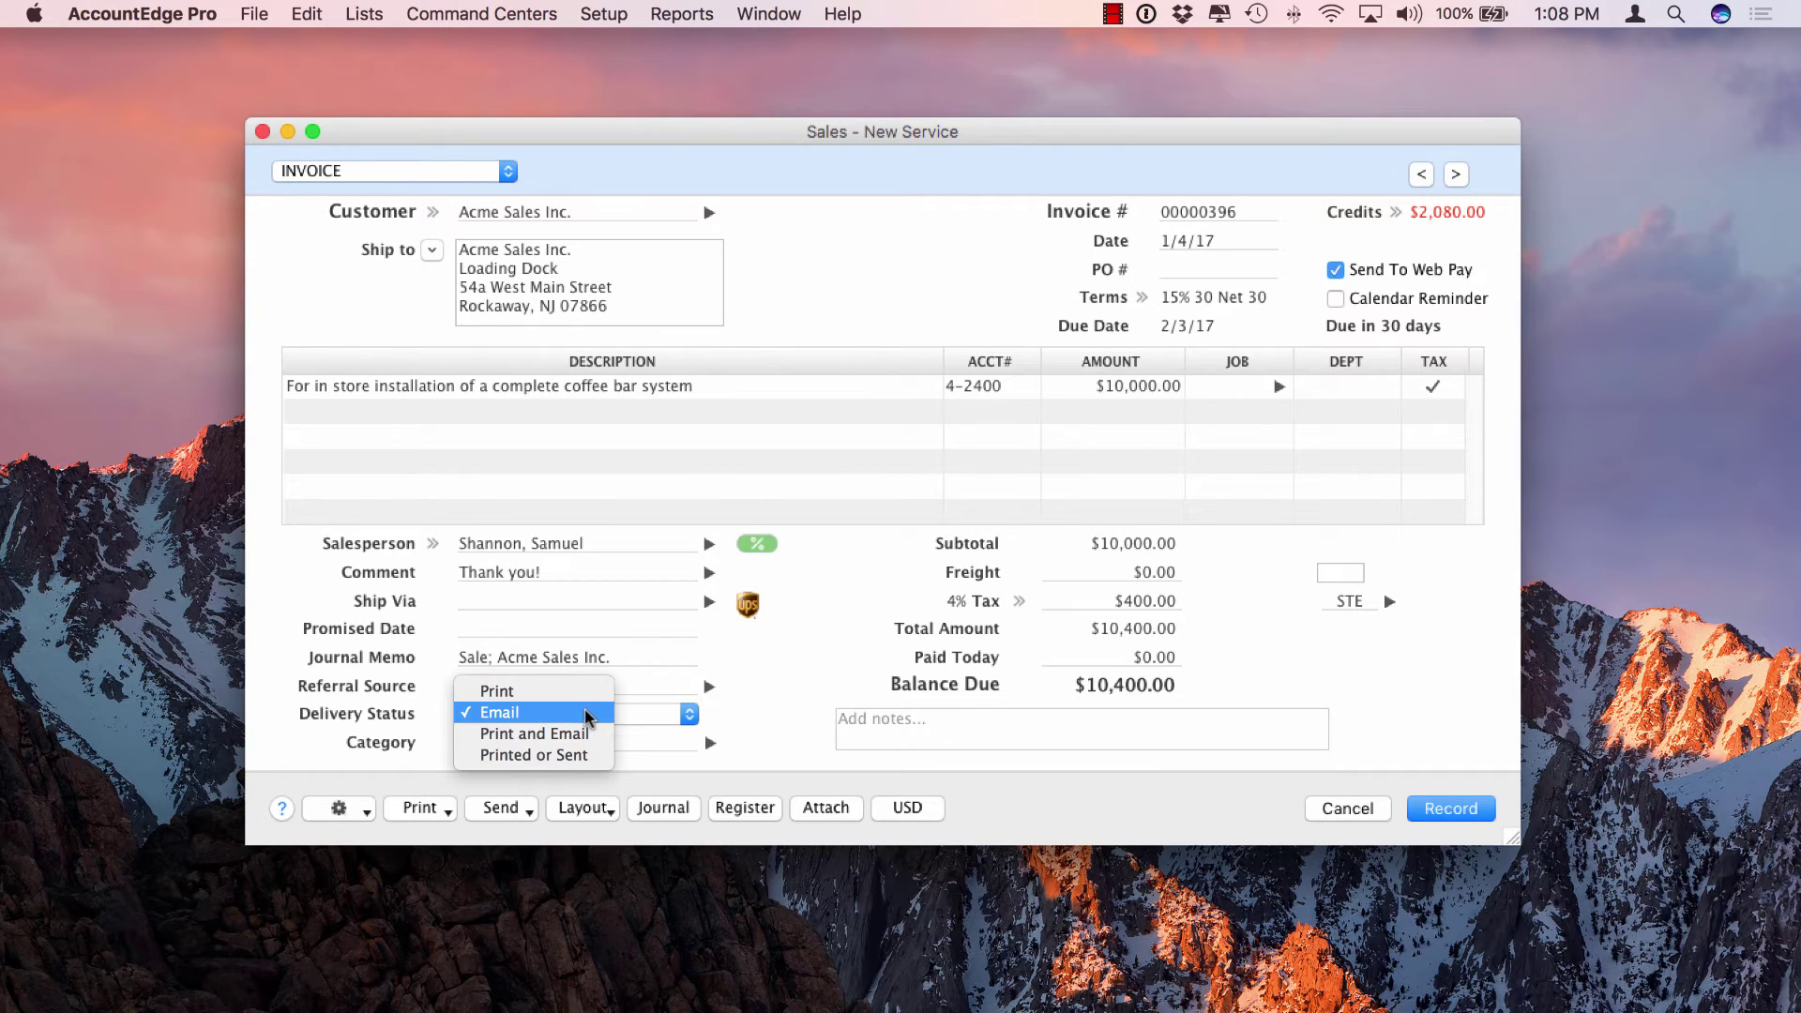
pyautogui.click(793, 692)
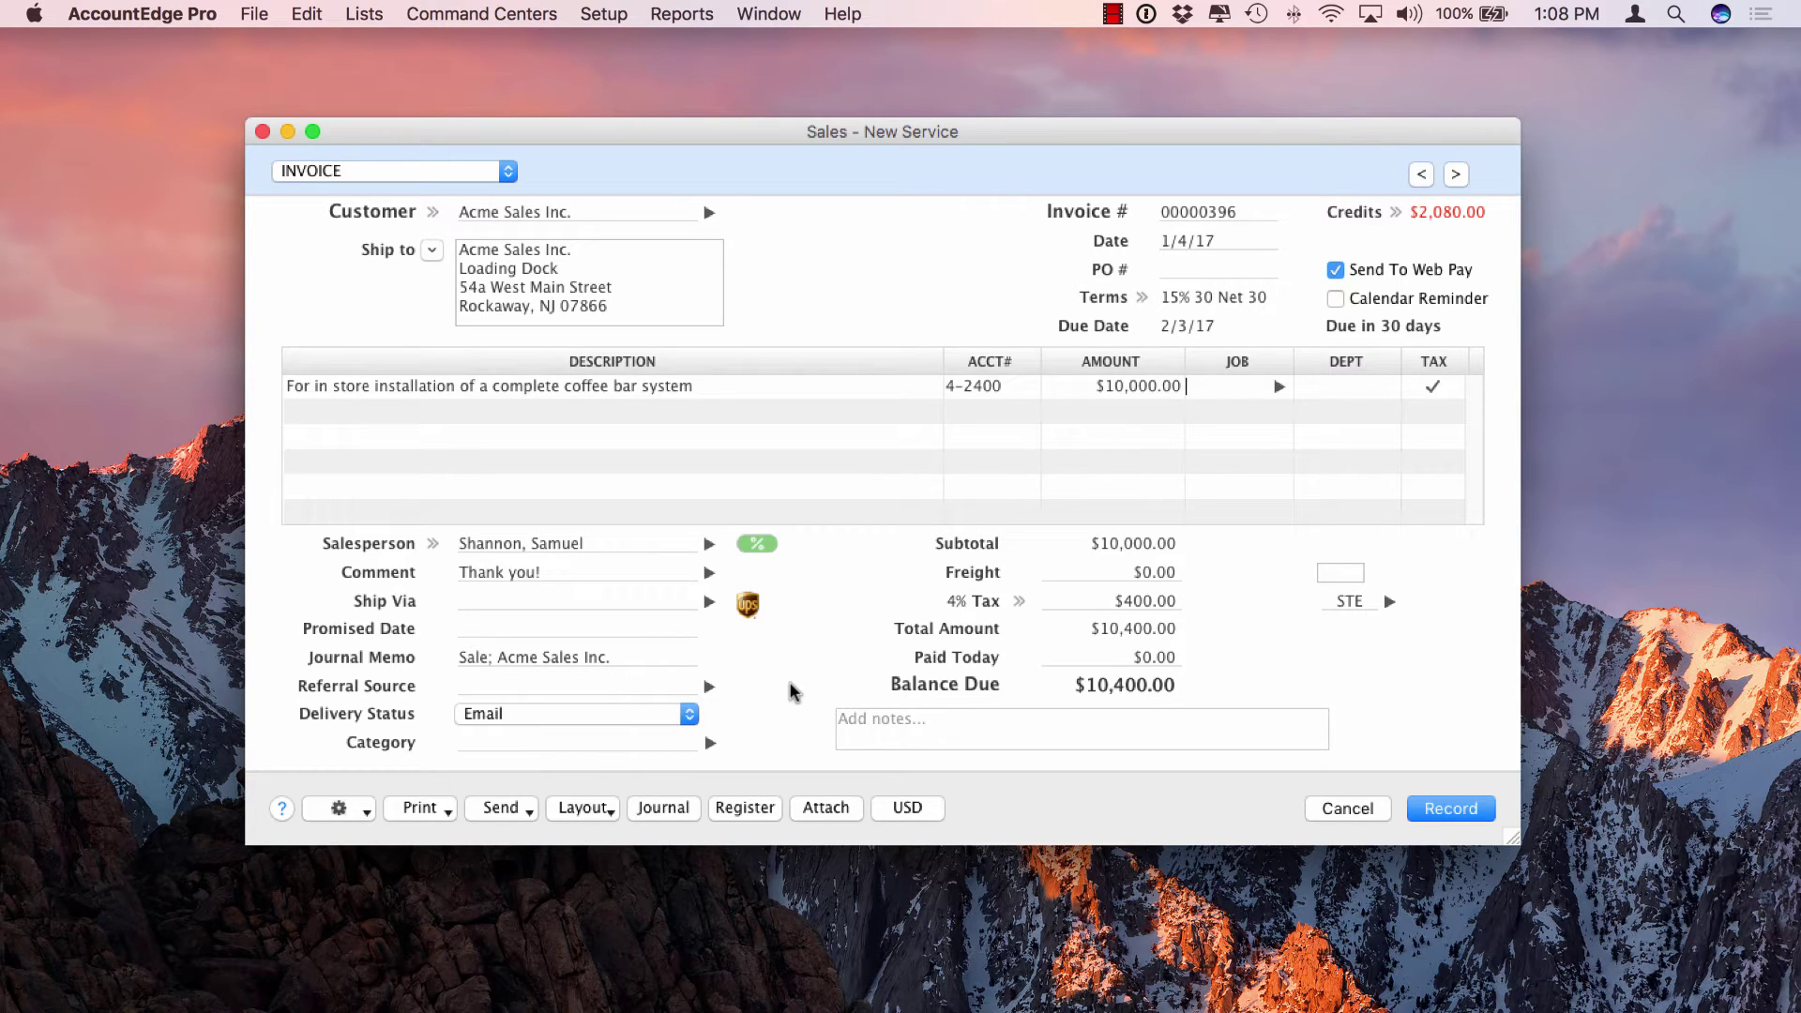
pyautogui.click(669, 715)
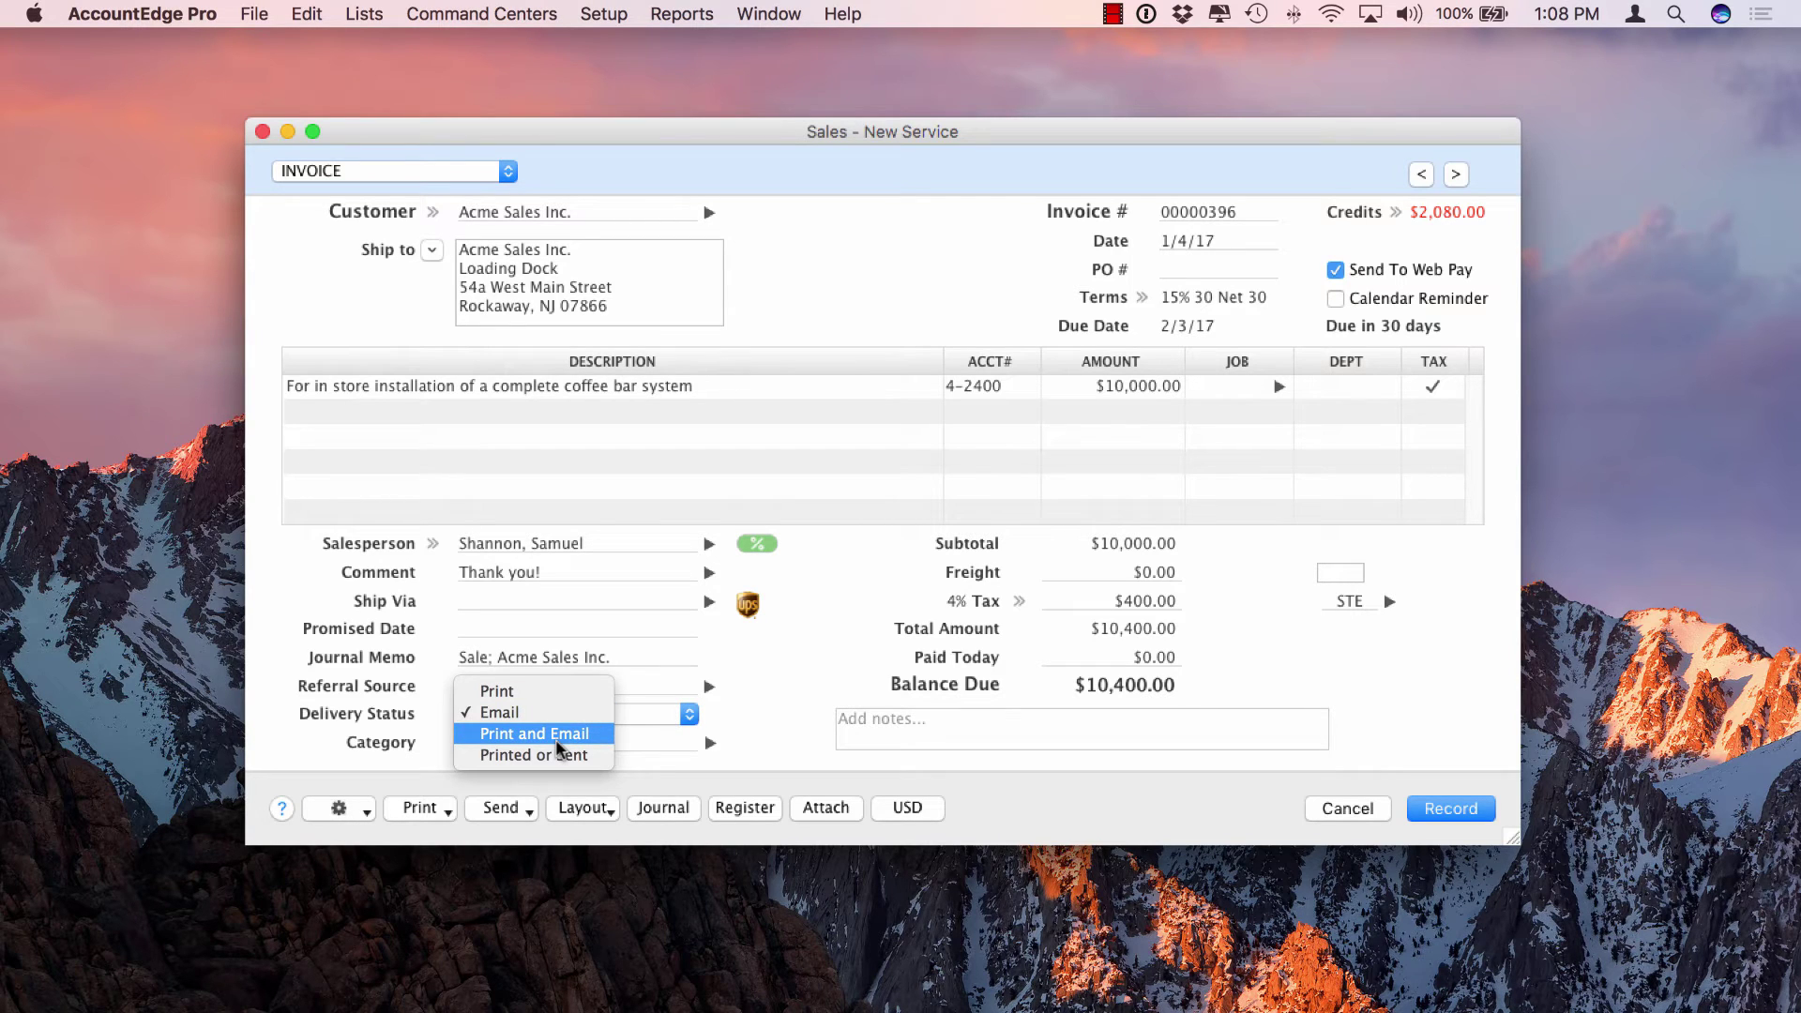
pyautogui.click(804, 739)
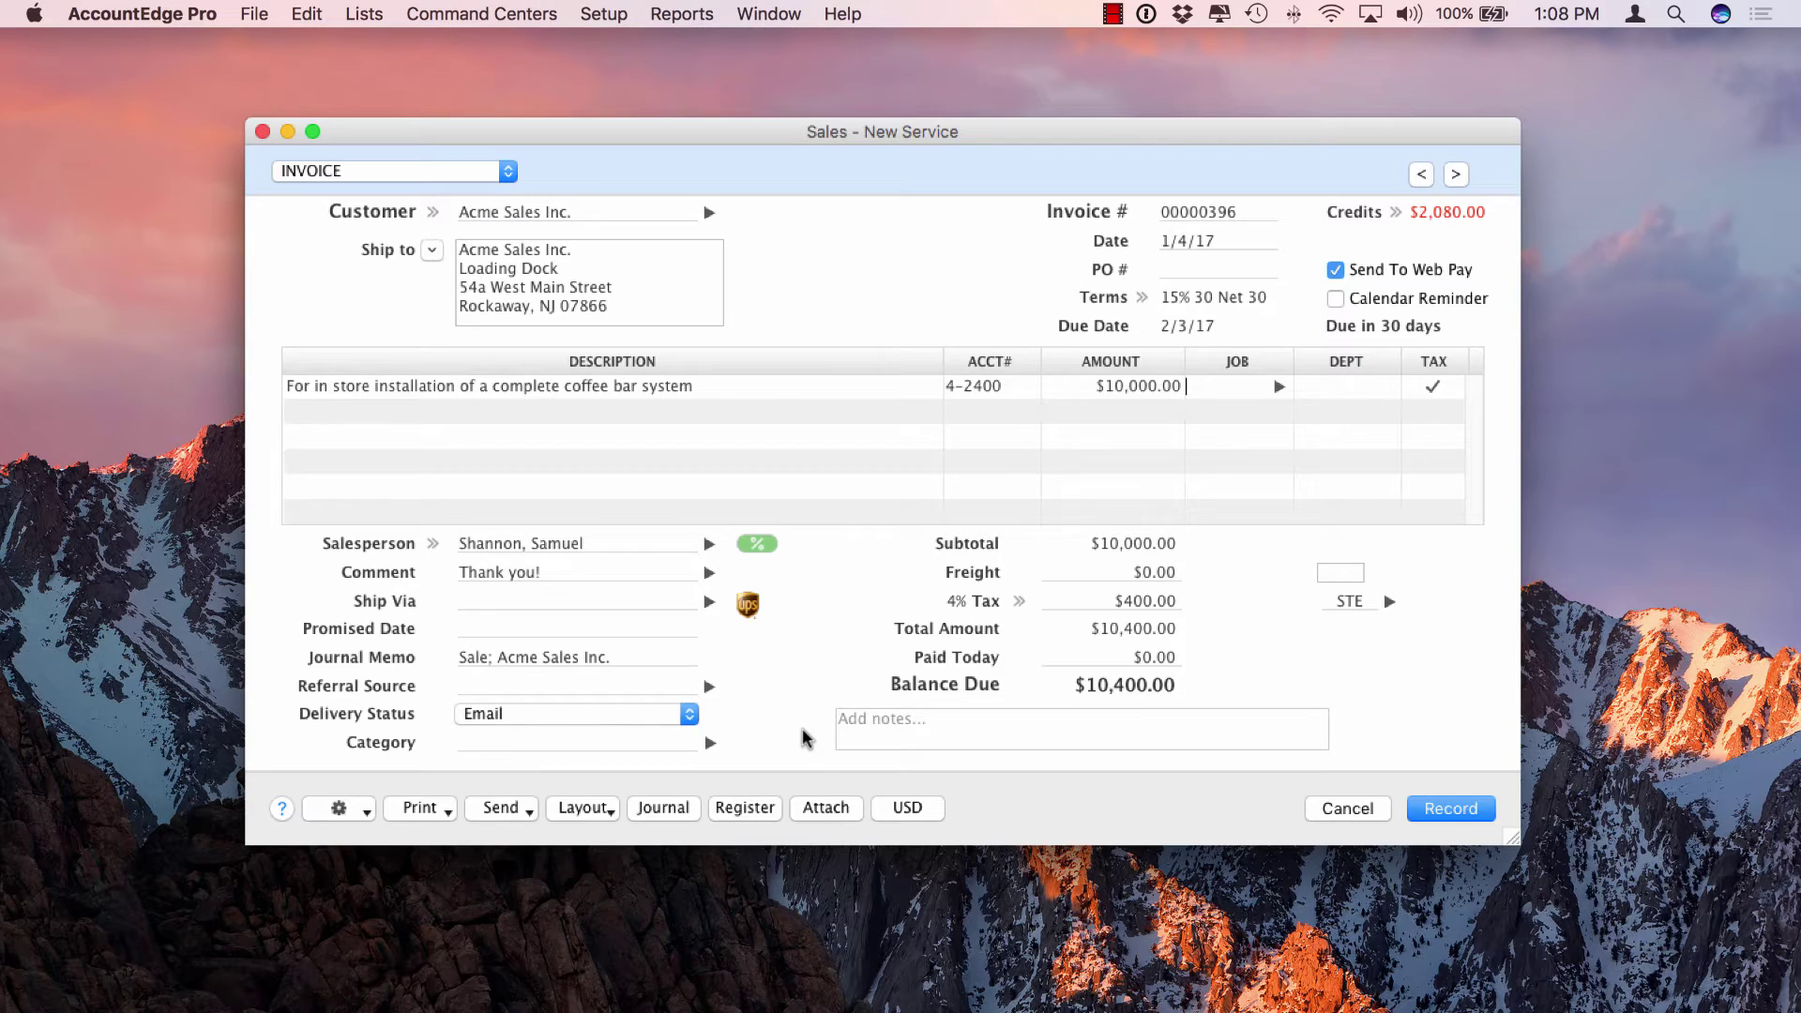
pyautogui.click(504, 813)
pyautogui.click(507, 832)
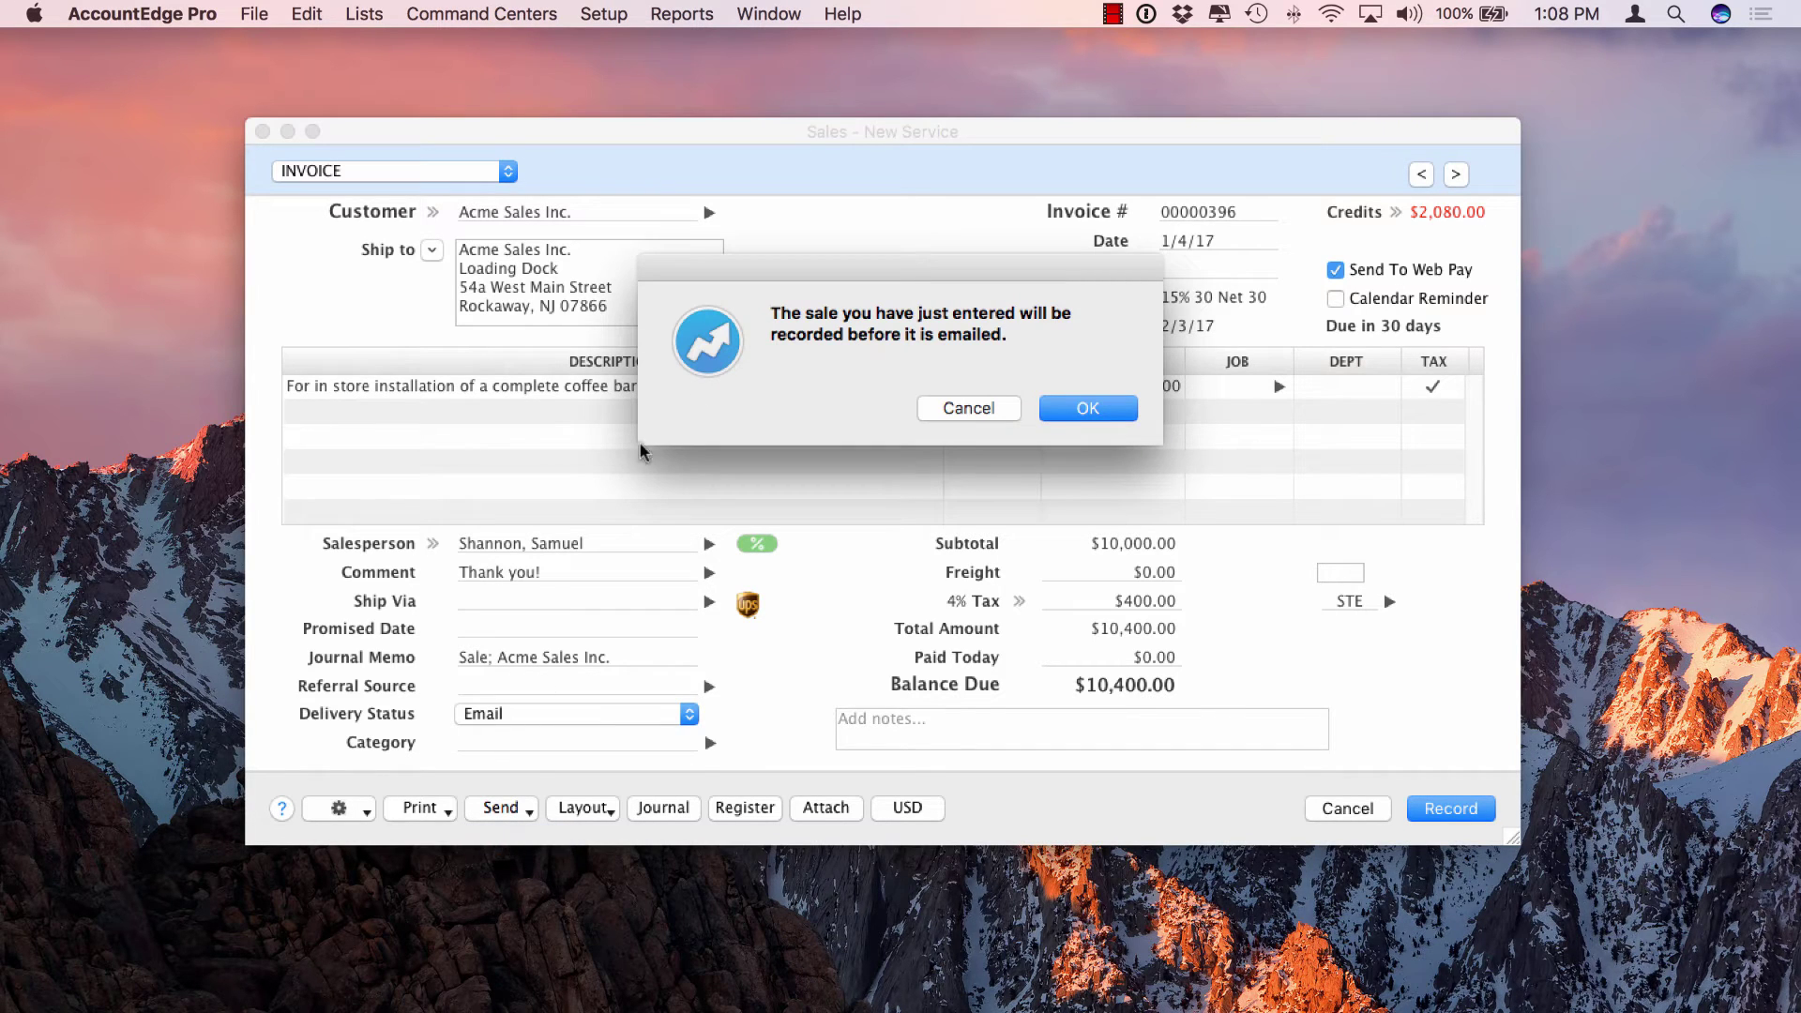
# - Record the sale, check the email's invoice number, date and amount, and open it in Mail
pyautogui.click(1068, 410)
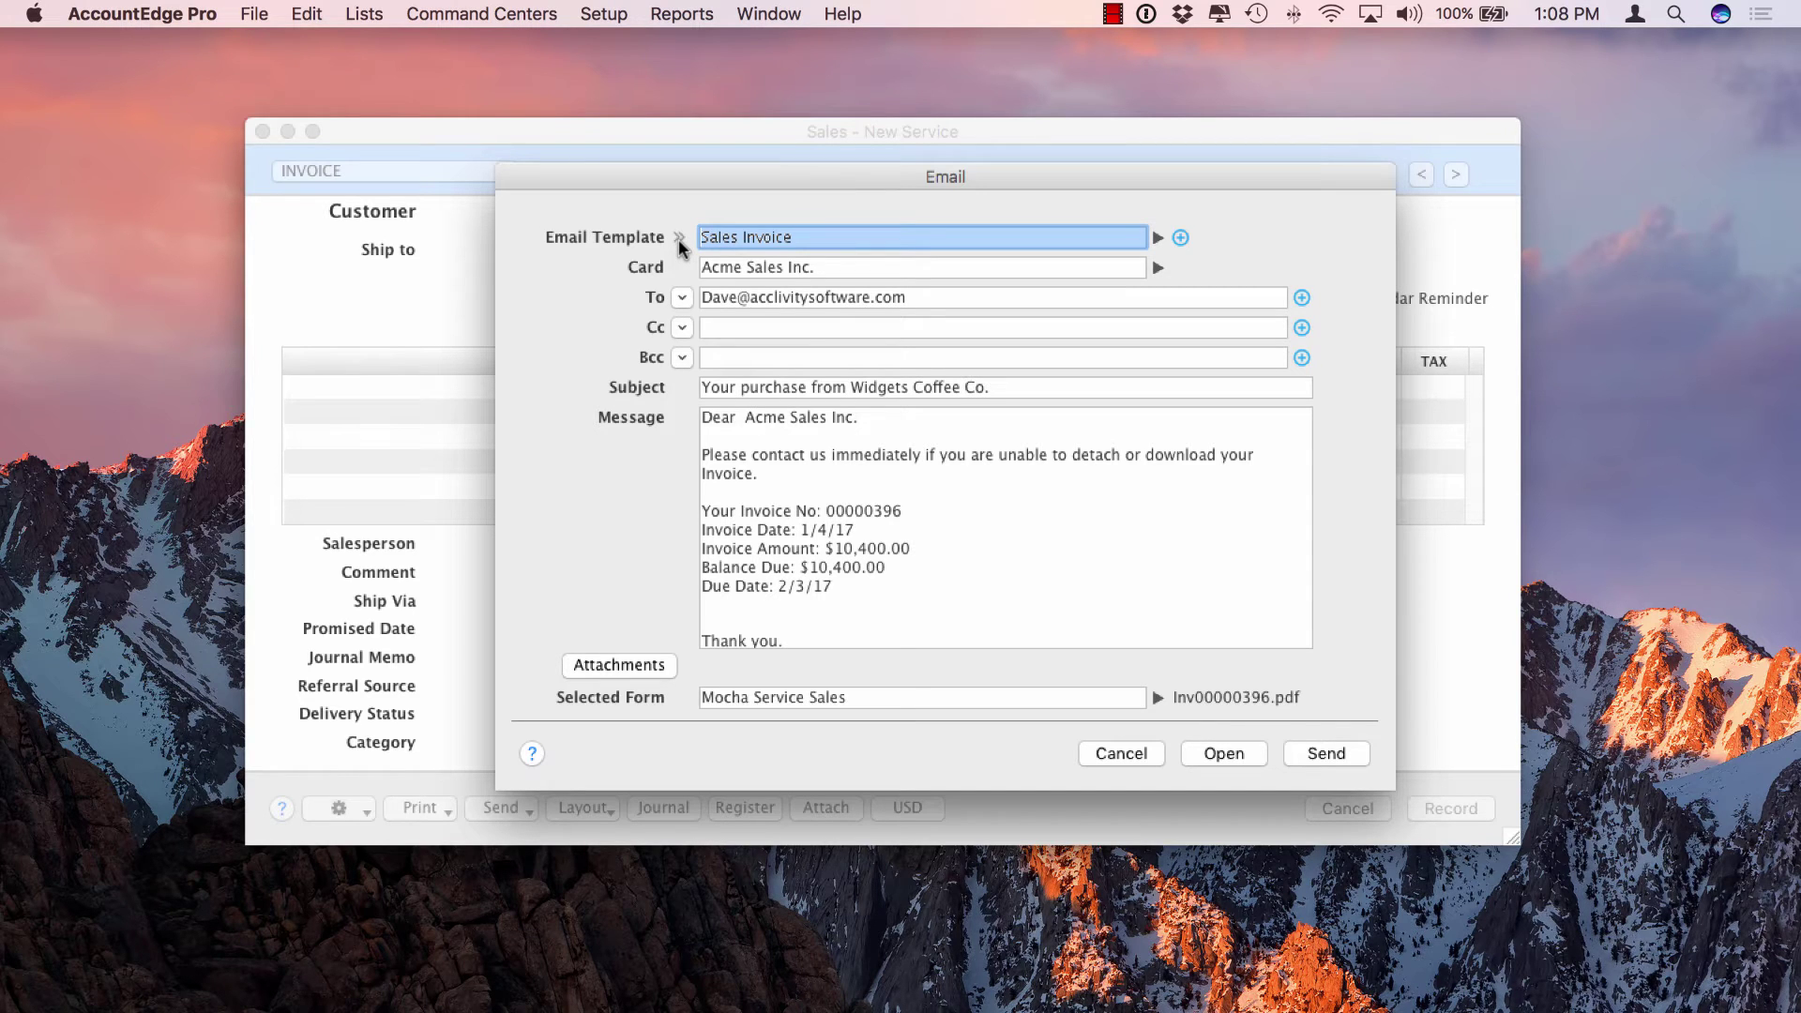
pyautogui.click(947, 559)
pyautogui.click(808, 518)
pyautogui.moveTo(910, 491); pyautogui.dragTo(691, 492)
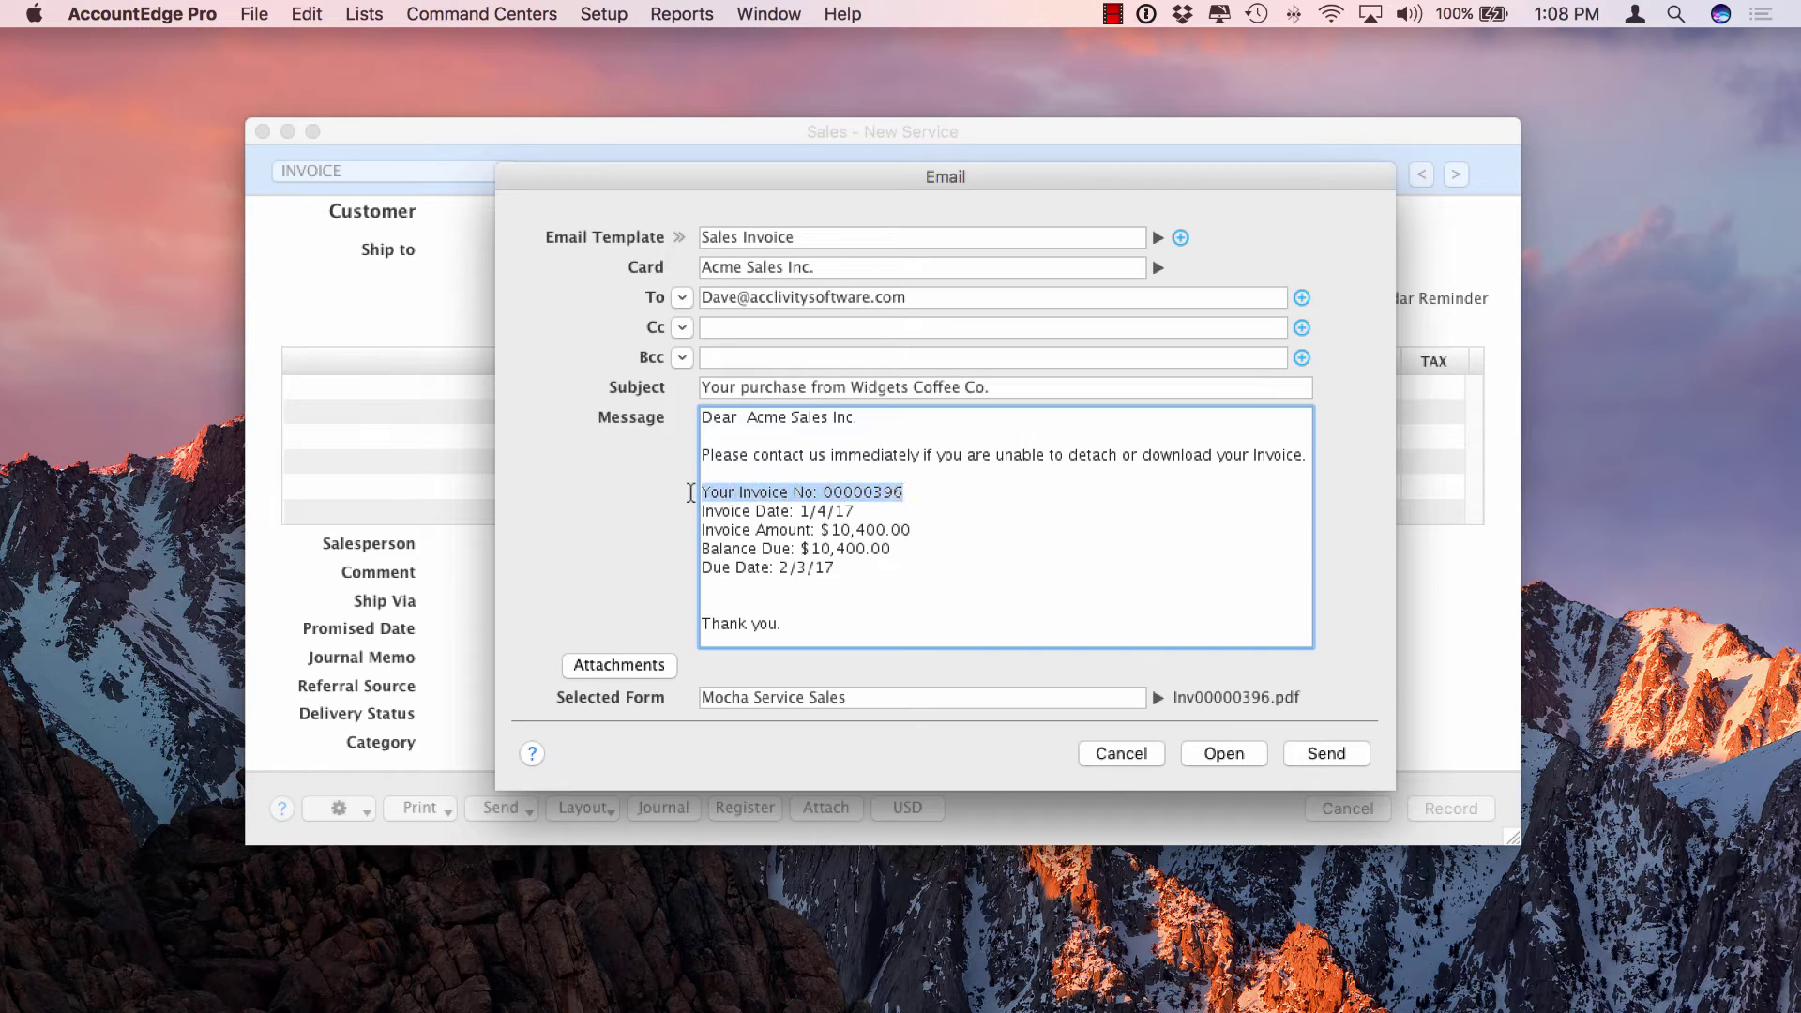
pyautogui.moveTo(853, 512); pyautogui.dragTo(790, 511)
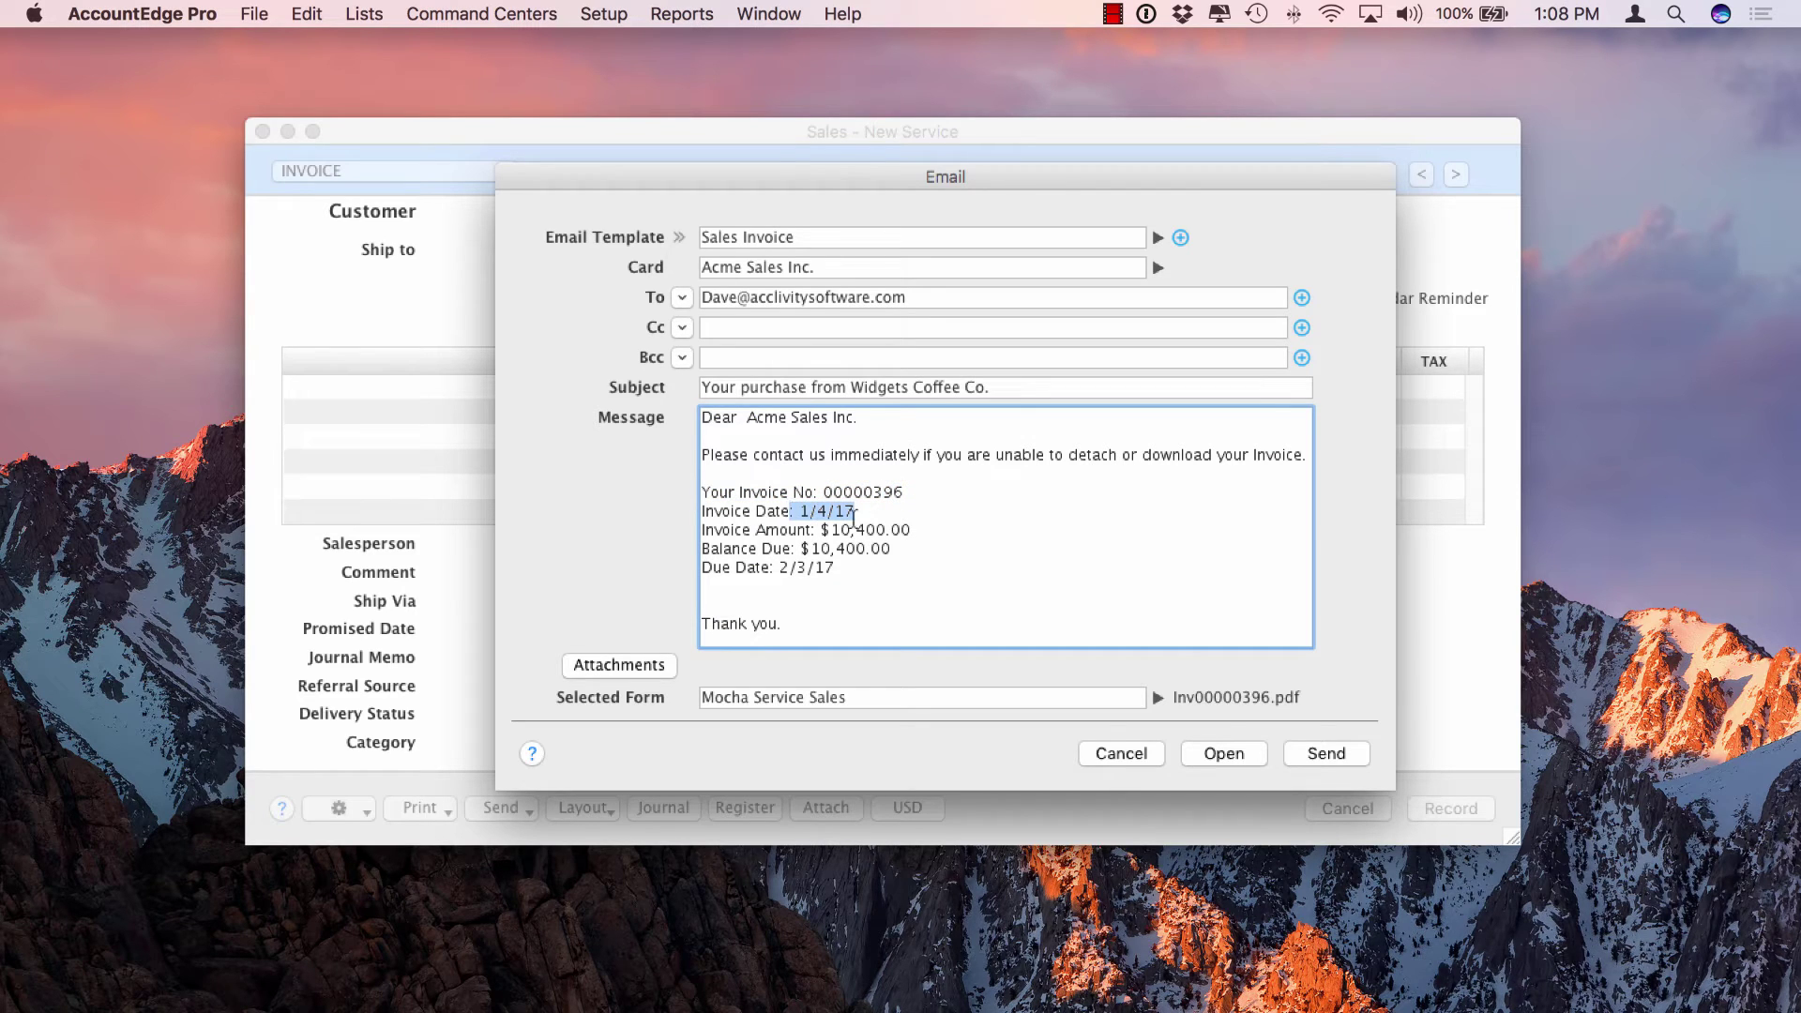
pyautogui.moveTo(911, 530); pyautogui.dragTo(718, 571)
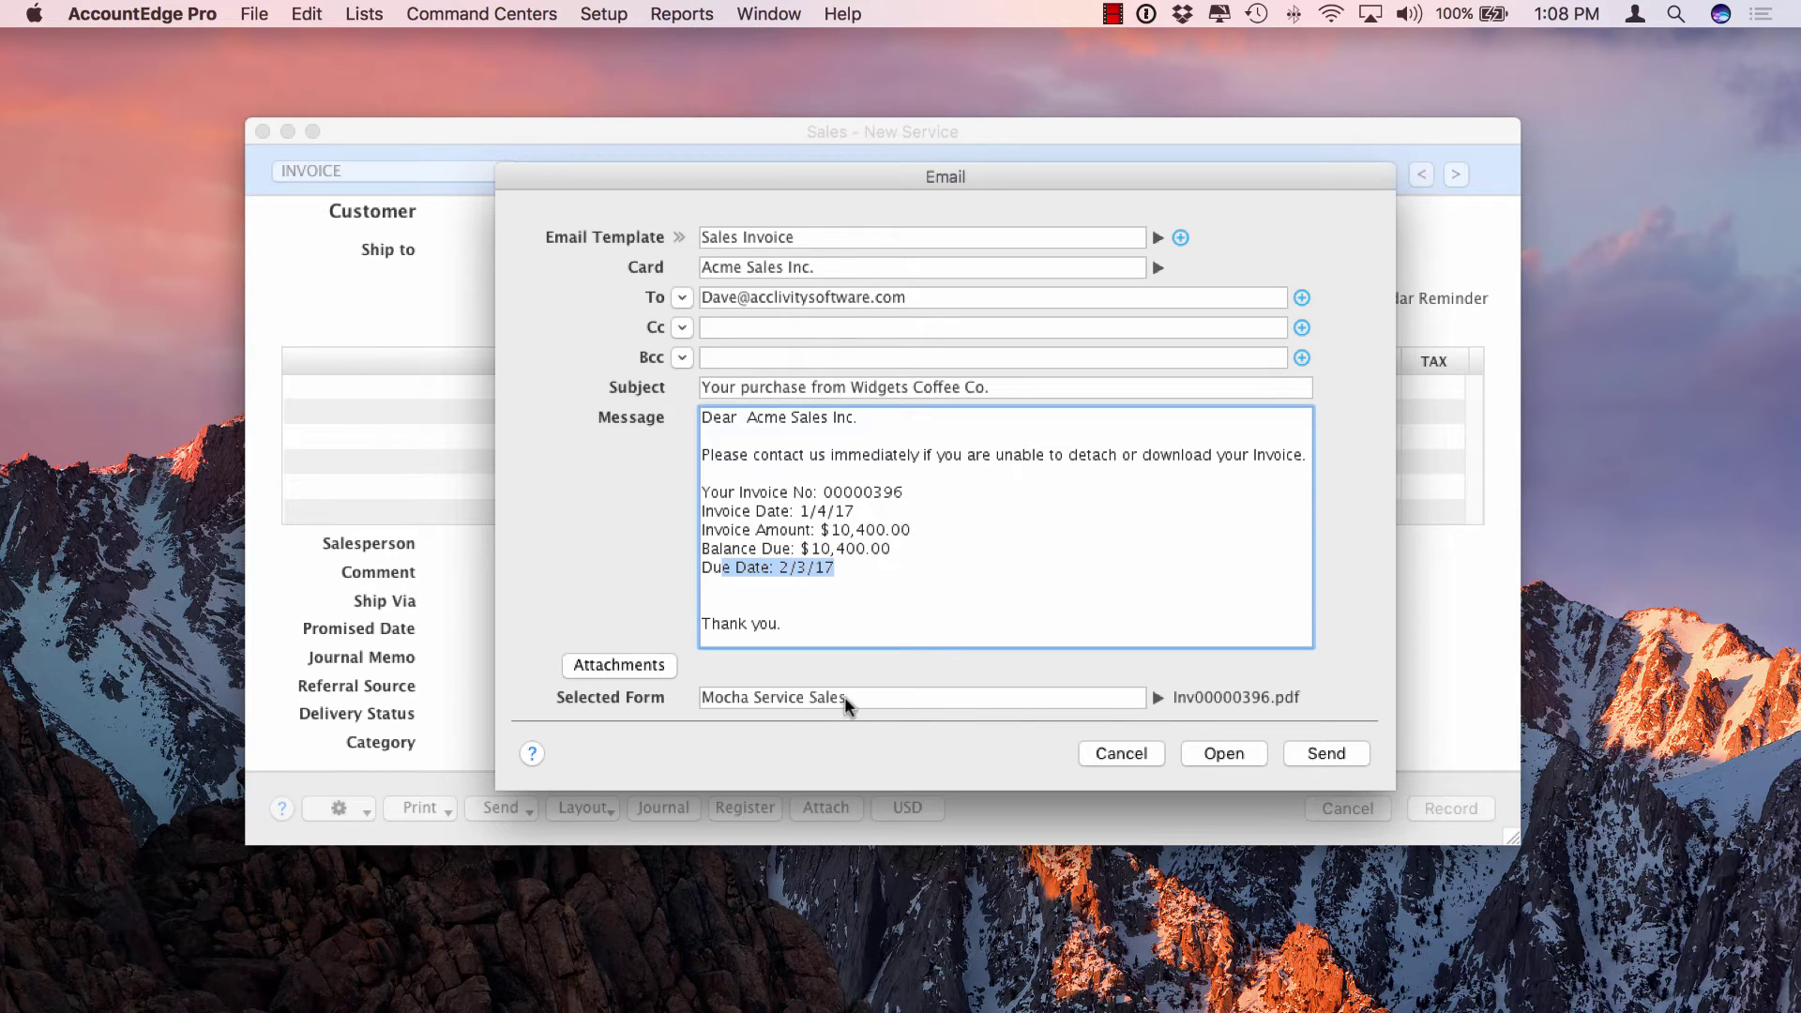
pyautogui.click(1210, 755)
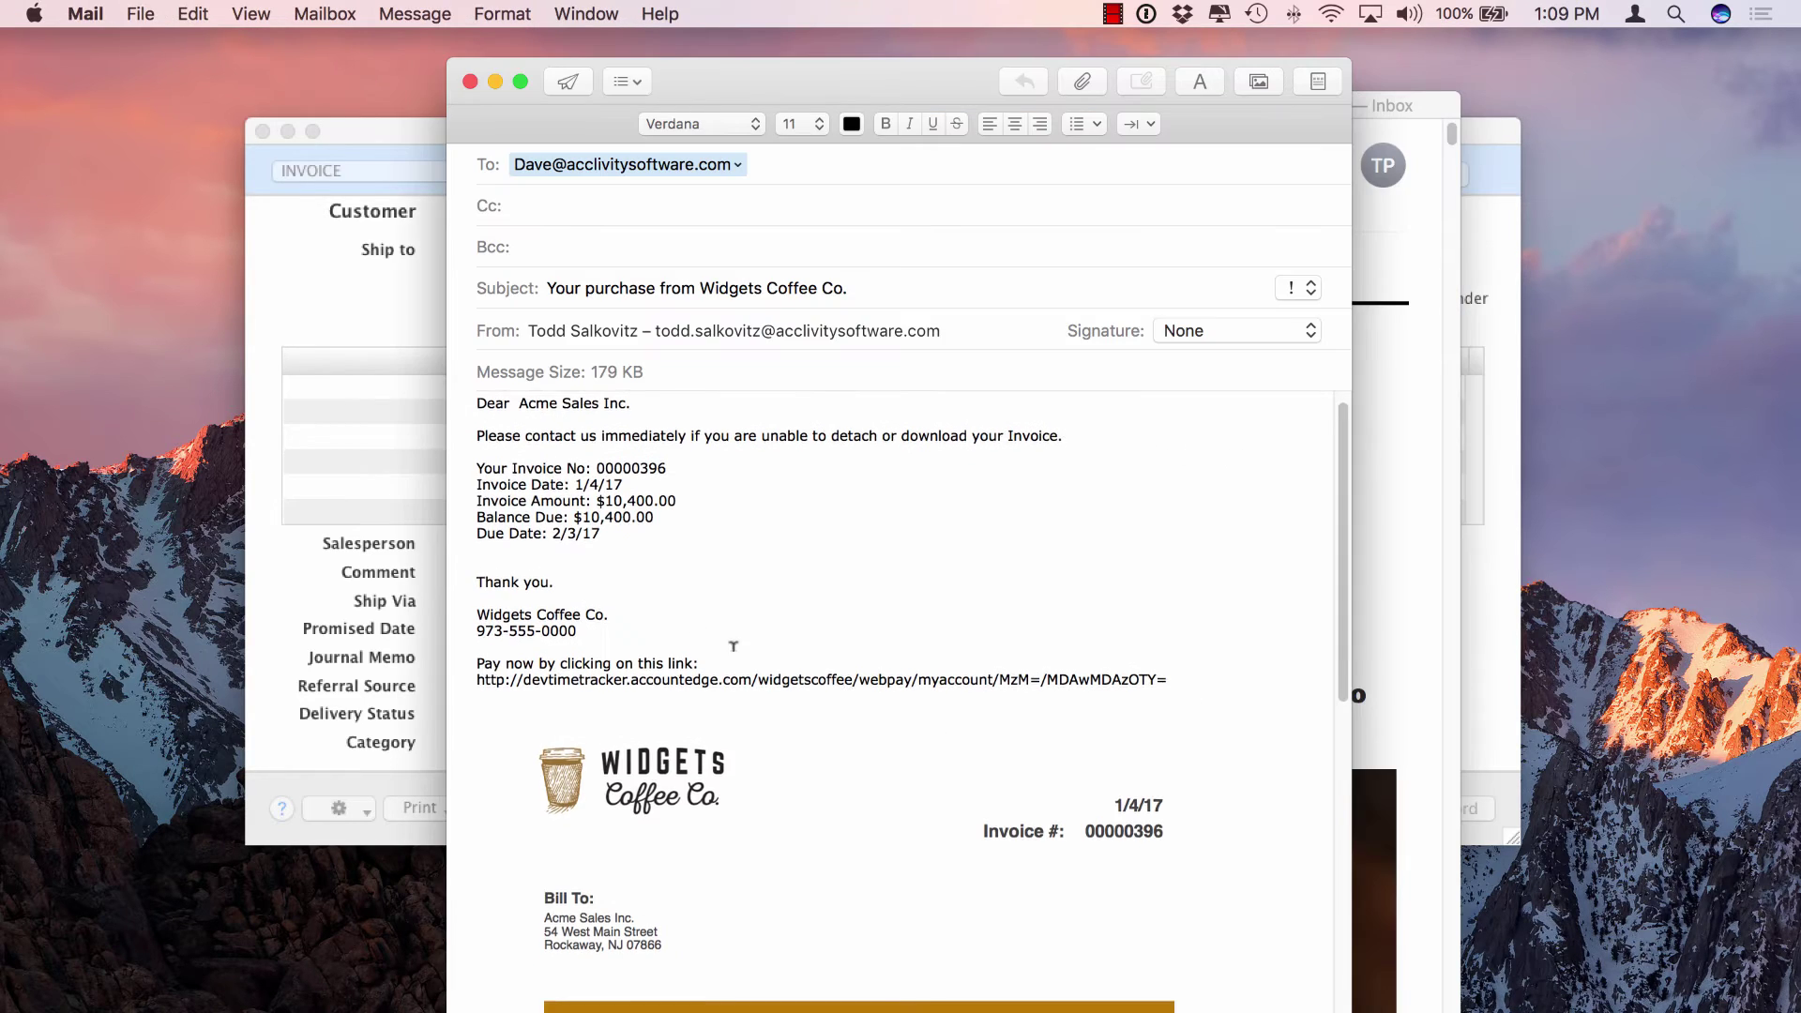
# - Read through the Mail draft's invoice summary, then close it and return to the Sales window
pyautogui.moveTo(619, 630); pyautogui.dragTo(472, 396)
pyautogui.scroll(-5, 798, 495)
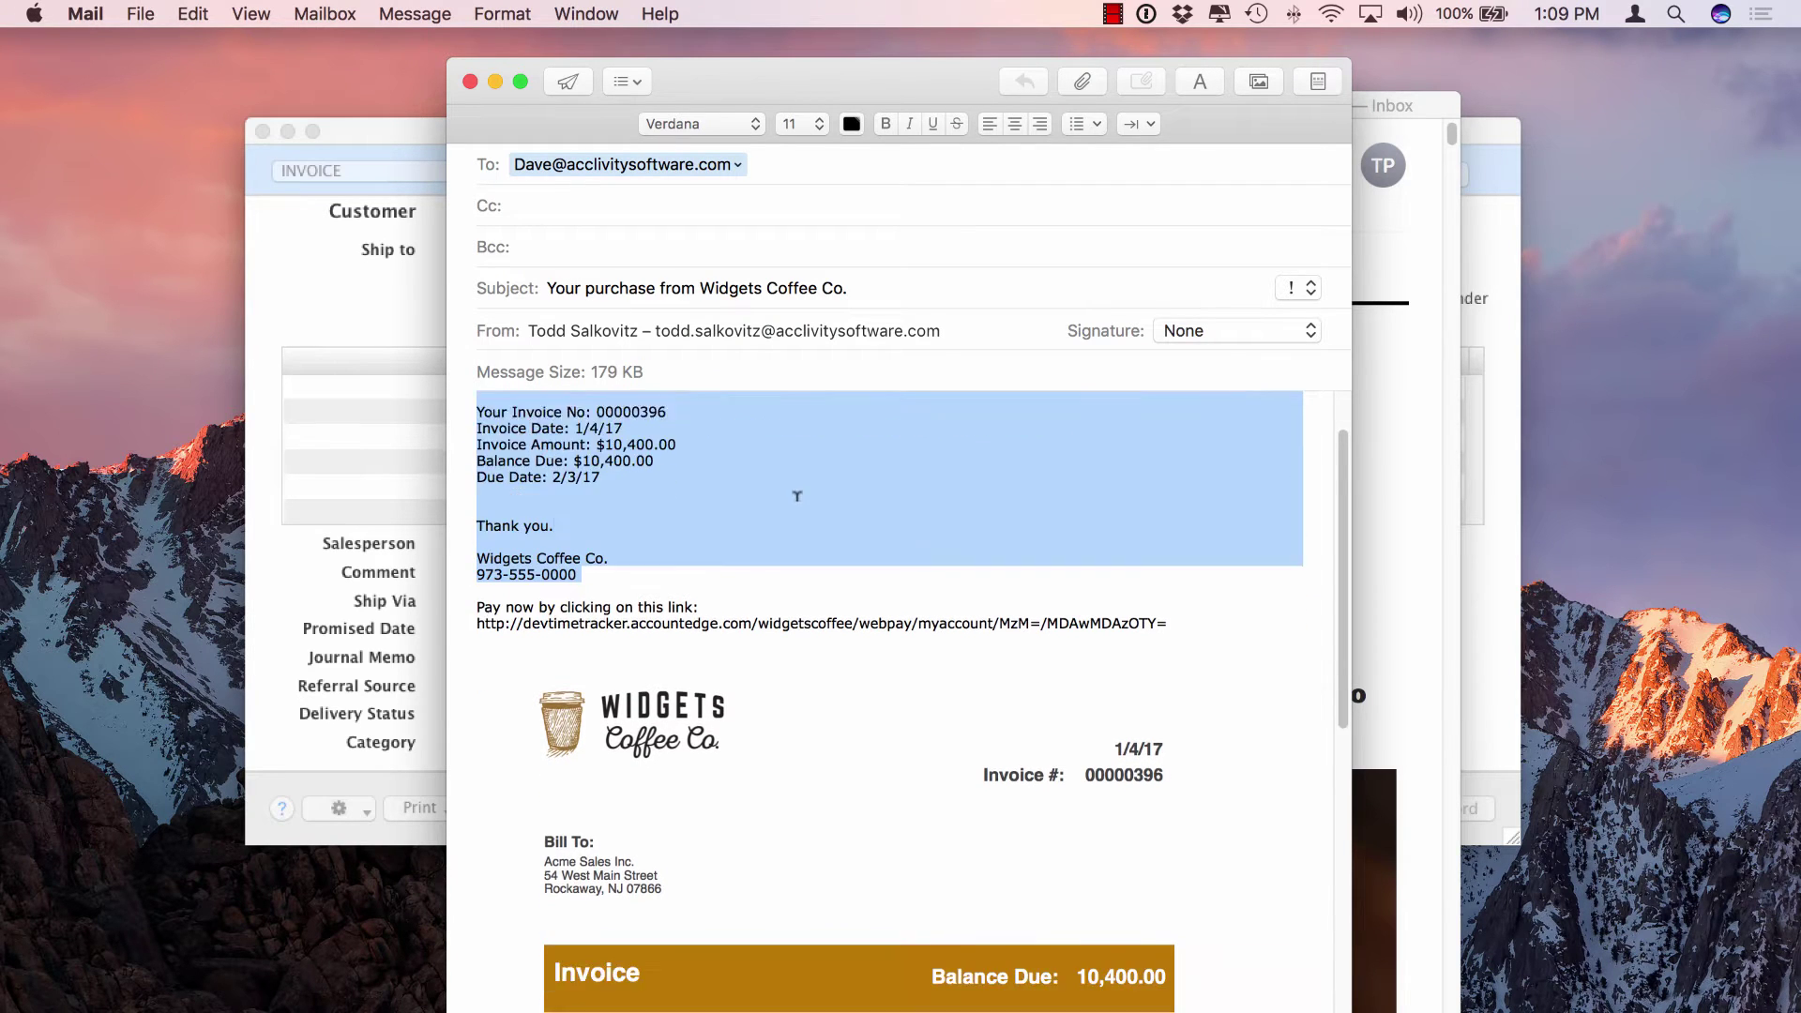
pyautogui.scroll(-10, 798, 495)
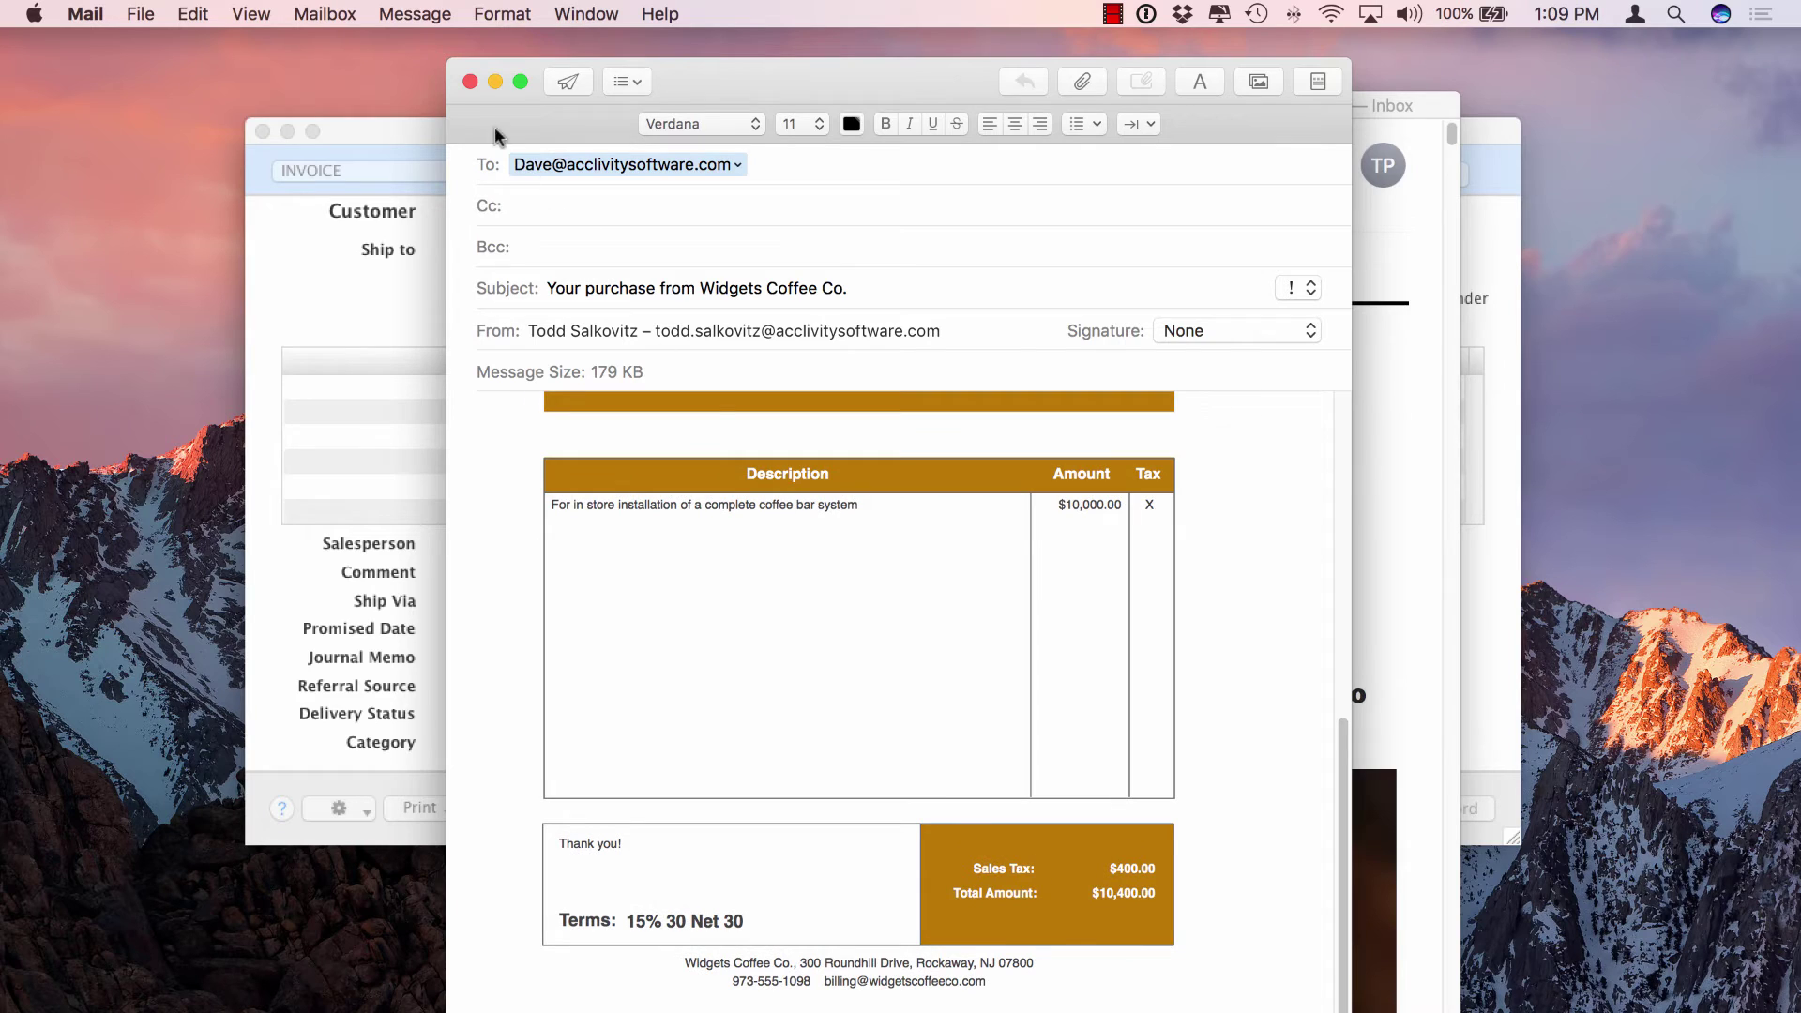
pyautogui.click(470, 81)
pyautogui.click(532, 480)
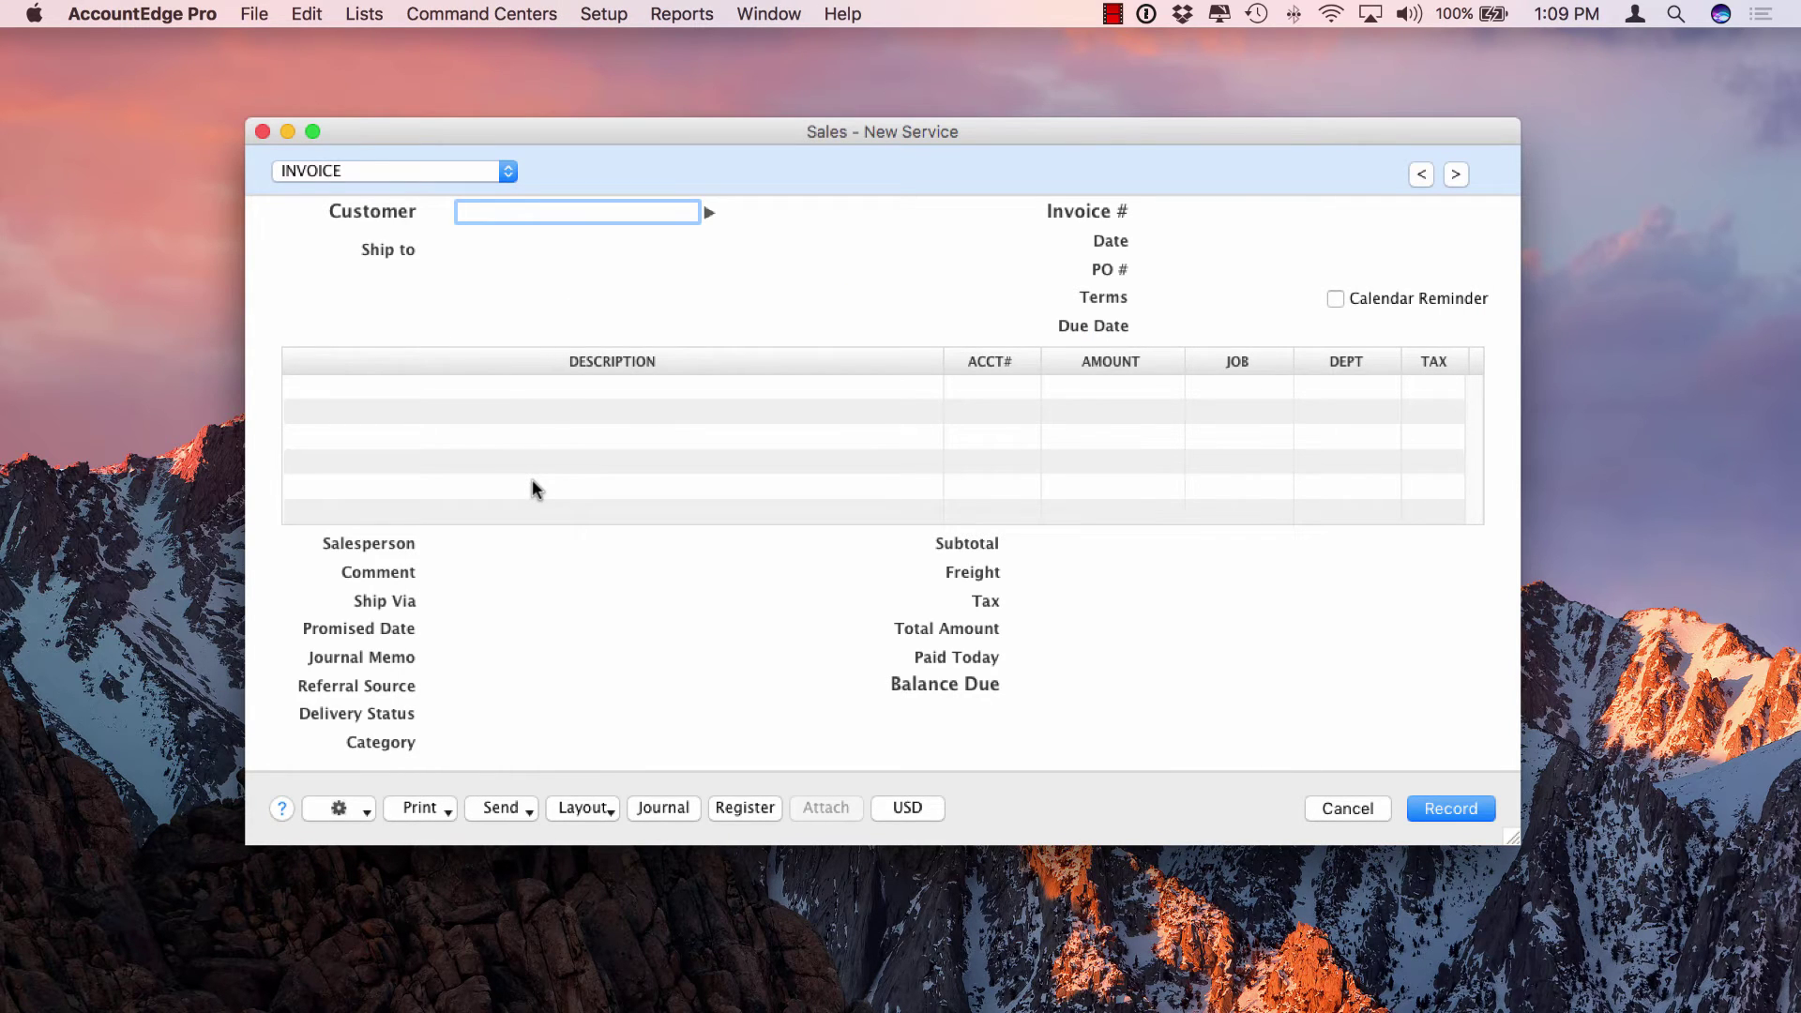
# - Cancel the blank sale and open the Inventory Items List
pyautogui.click(1339, 810)
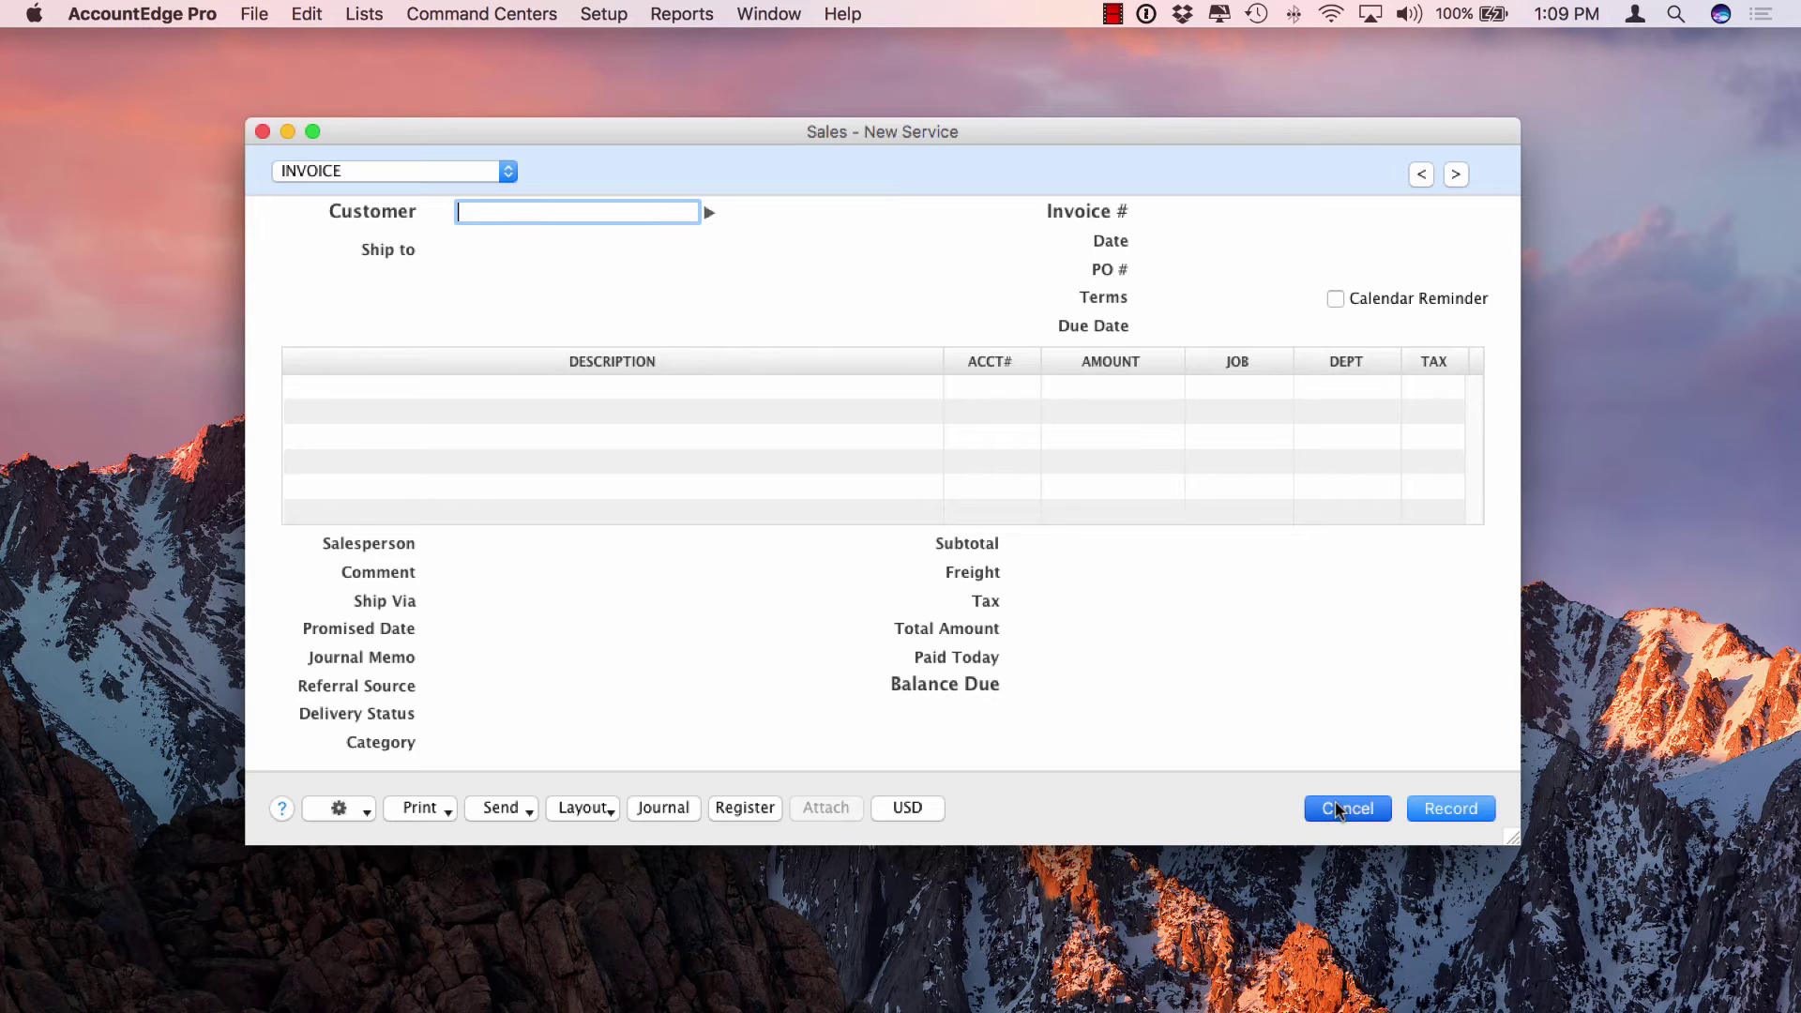
pyautogui.click(1339, 809)
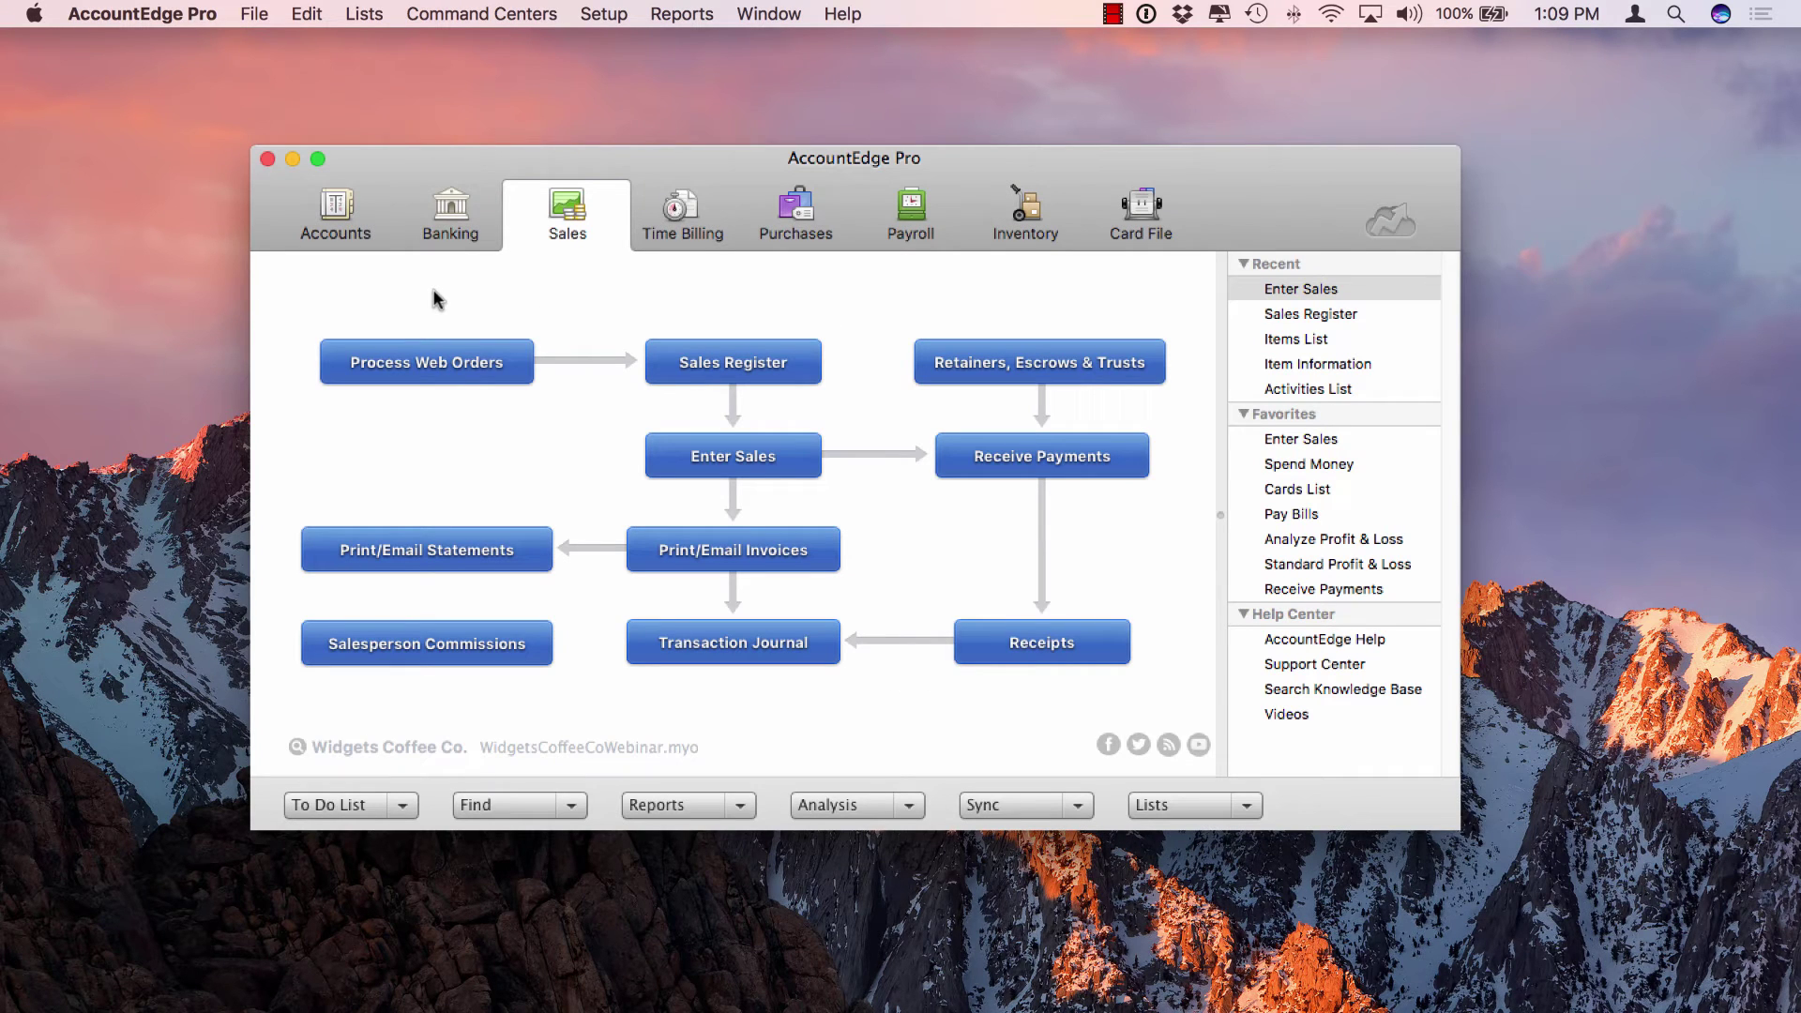
pyautogui.click(1031, 212)
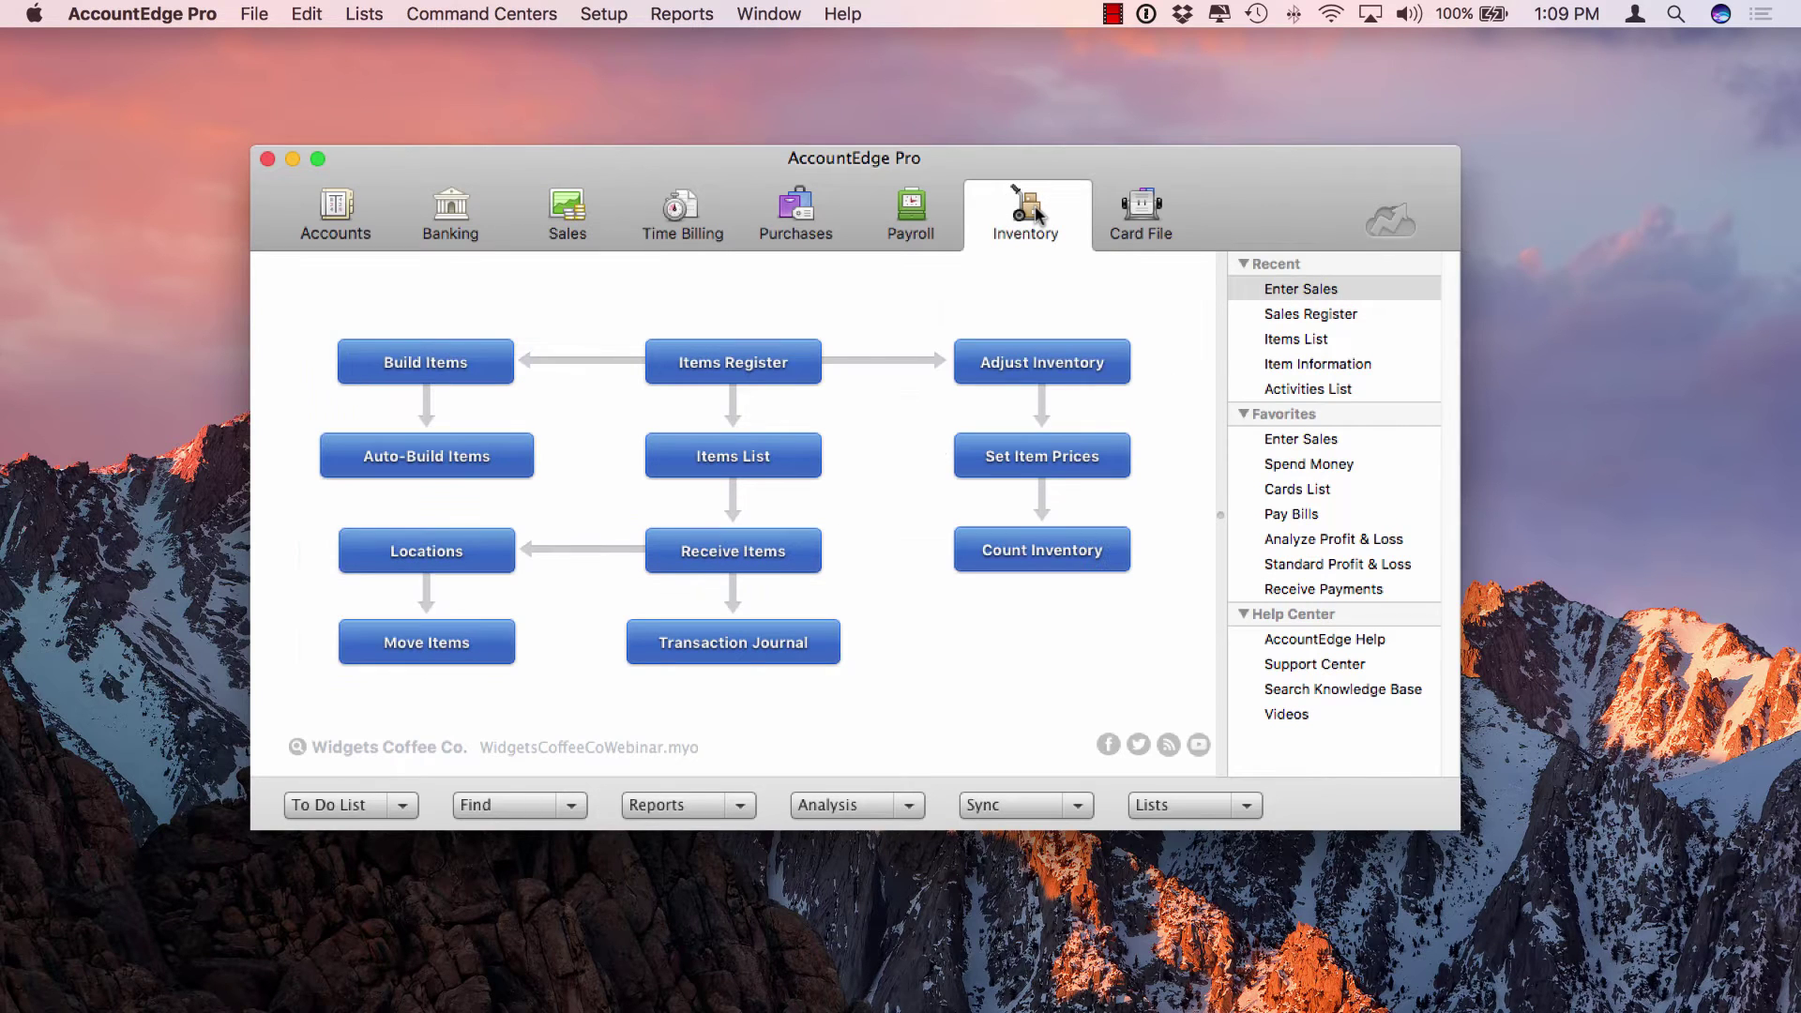
pyautogui.click(663, 457)
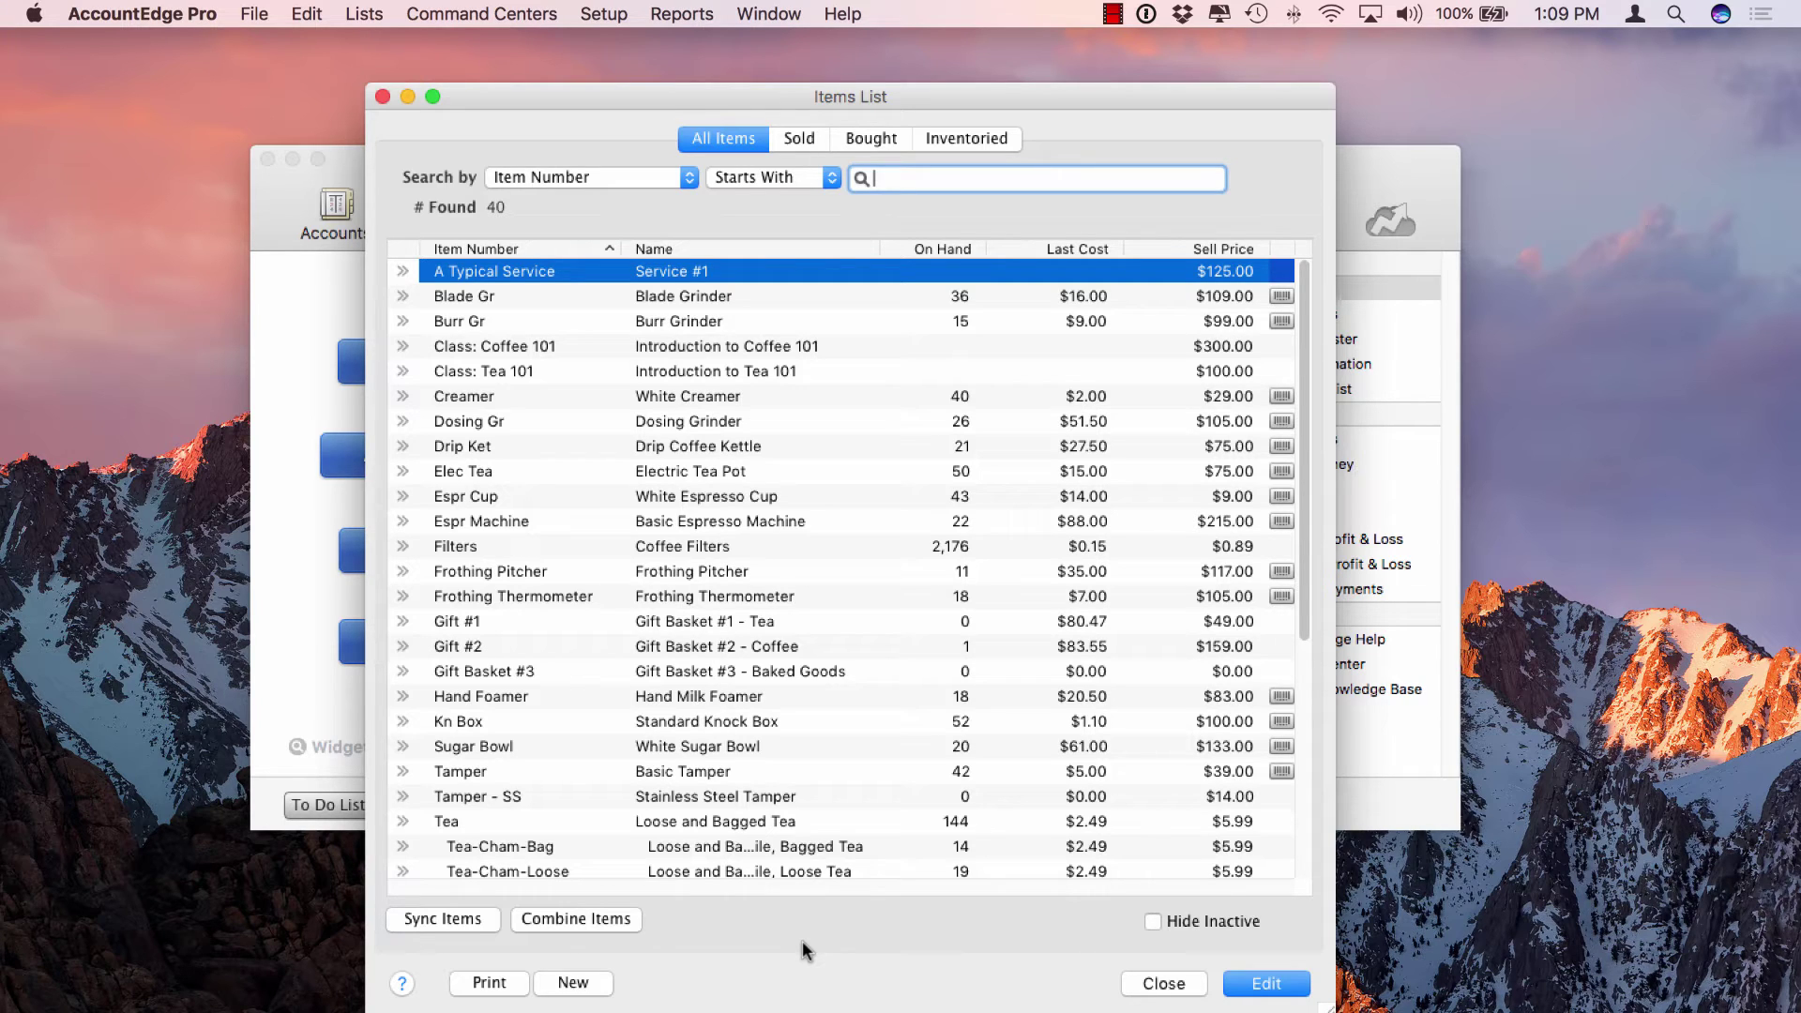
# - Open the Item Information record for A Typical Service from the Items List
pyautogui.click(579, 277)
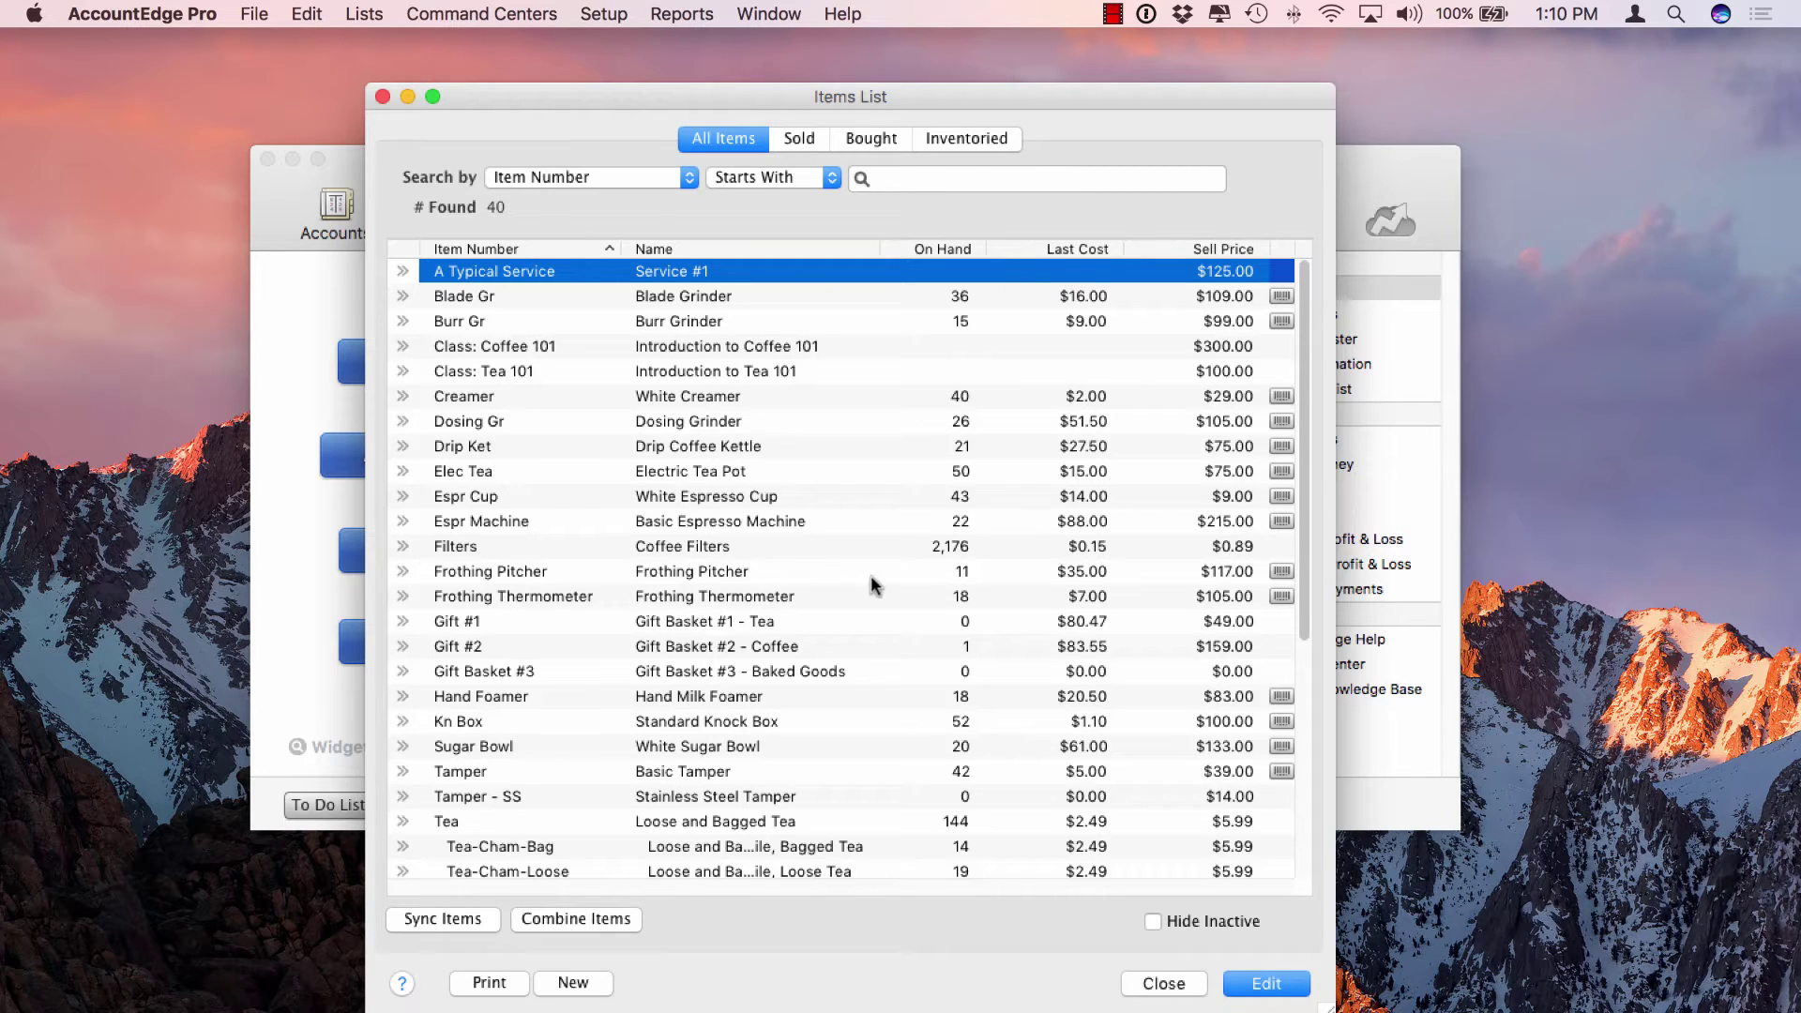
pyautogui.click(586, 549)
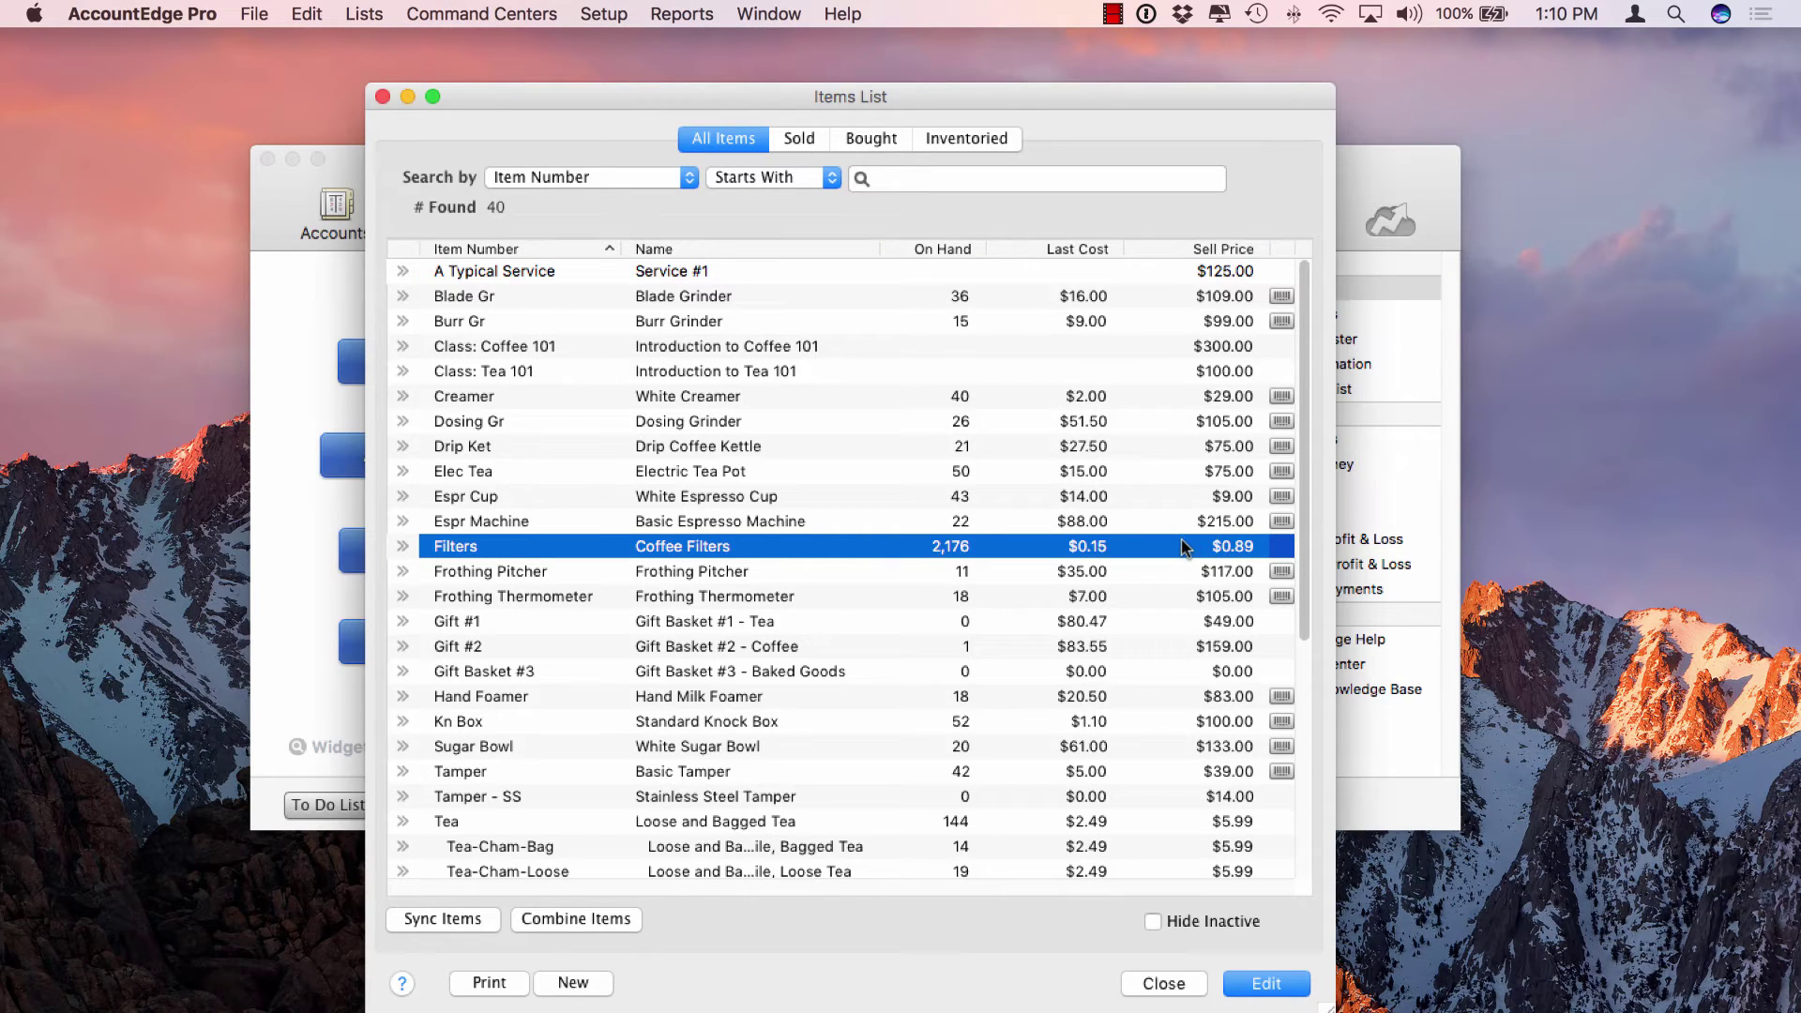
pyautogui.click(548, 272)
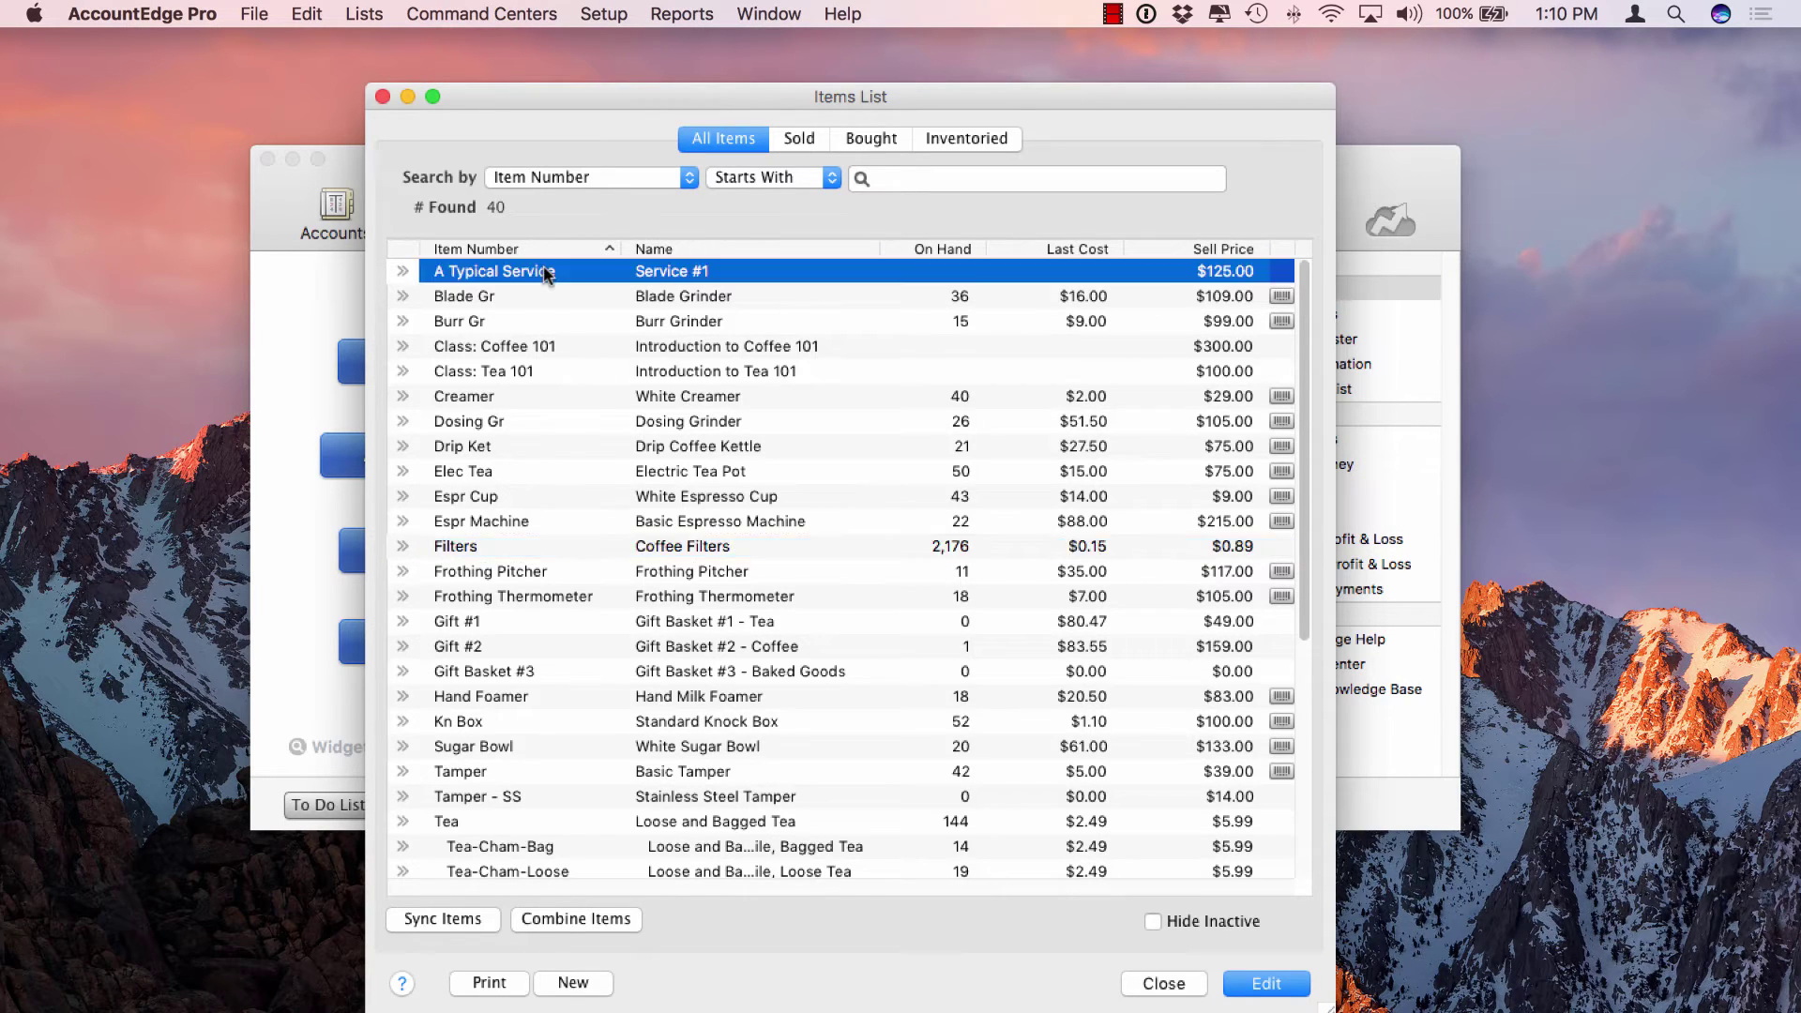
pyautogui.click(401, 273)
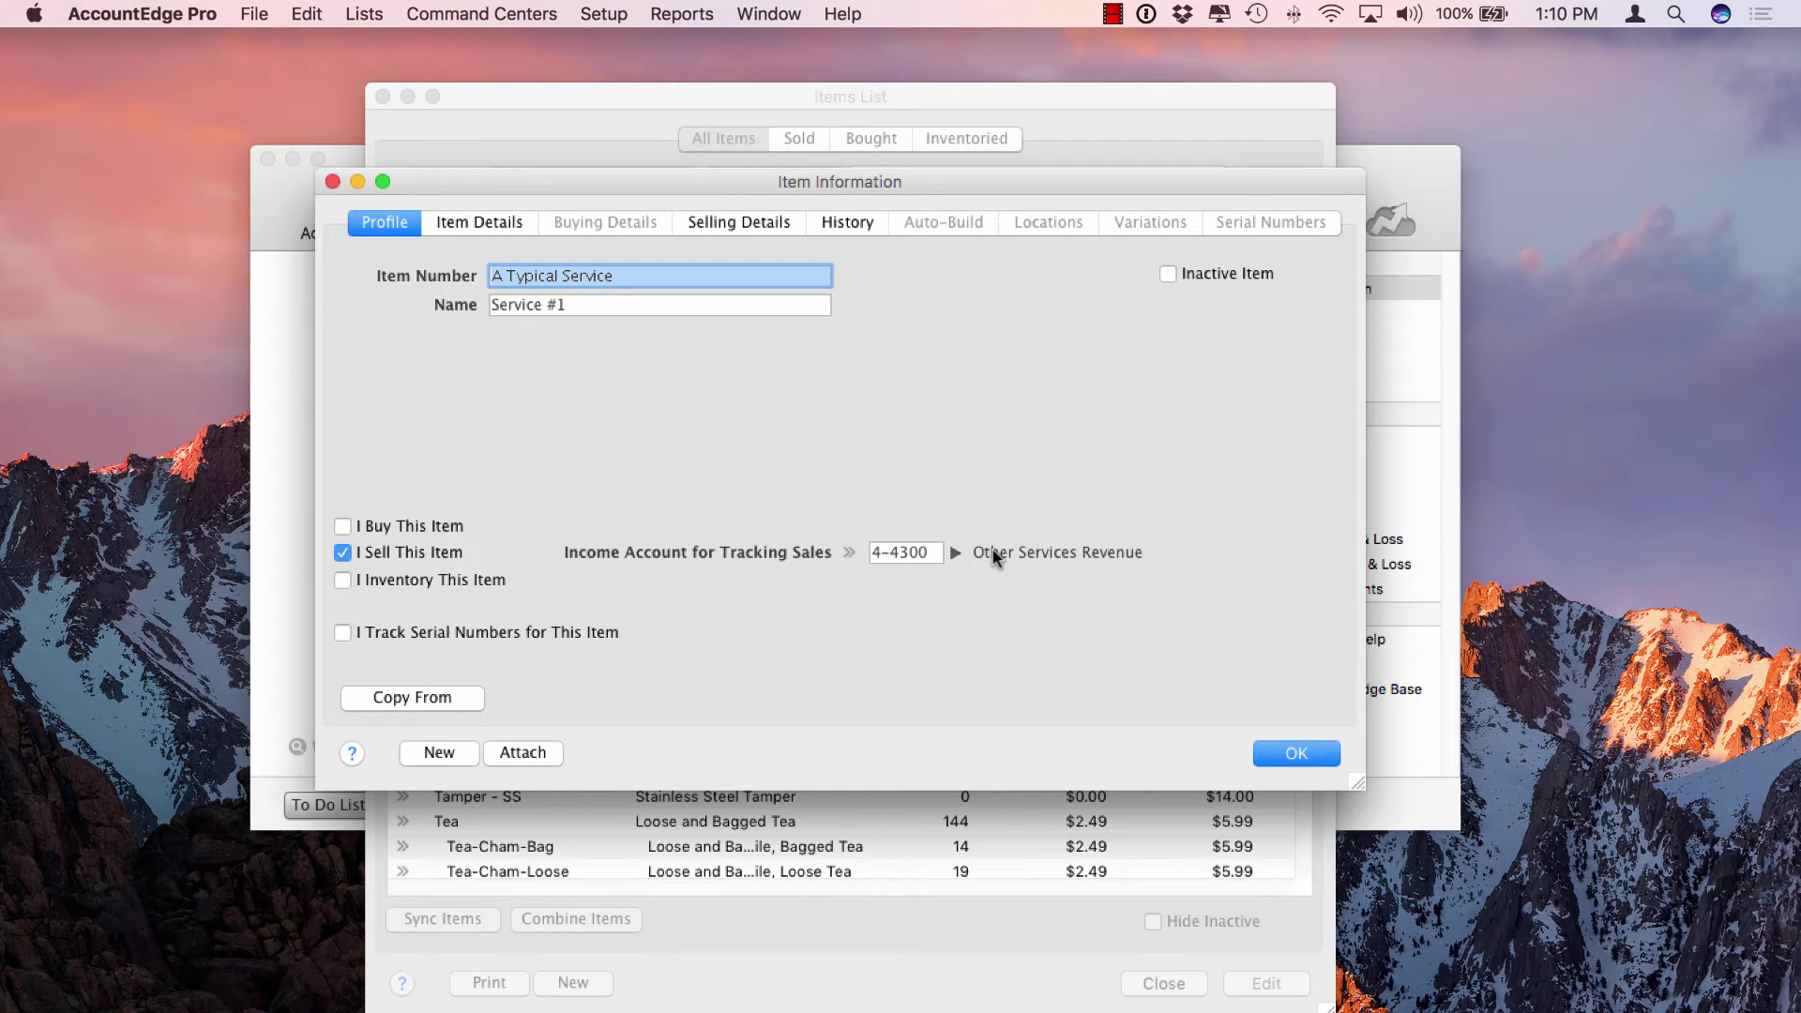
# - Review A Typical Service's Item Details tab, including its description and custom fields
pyautogui.click(462, 225)
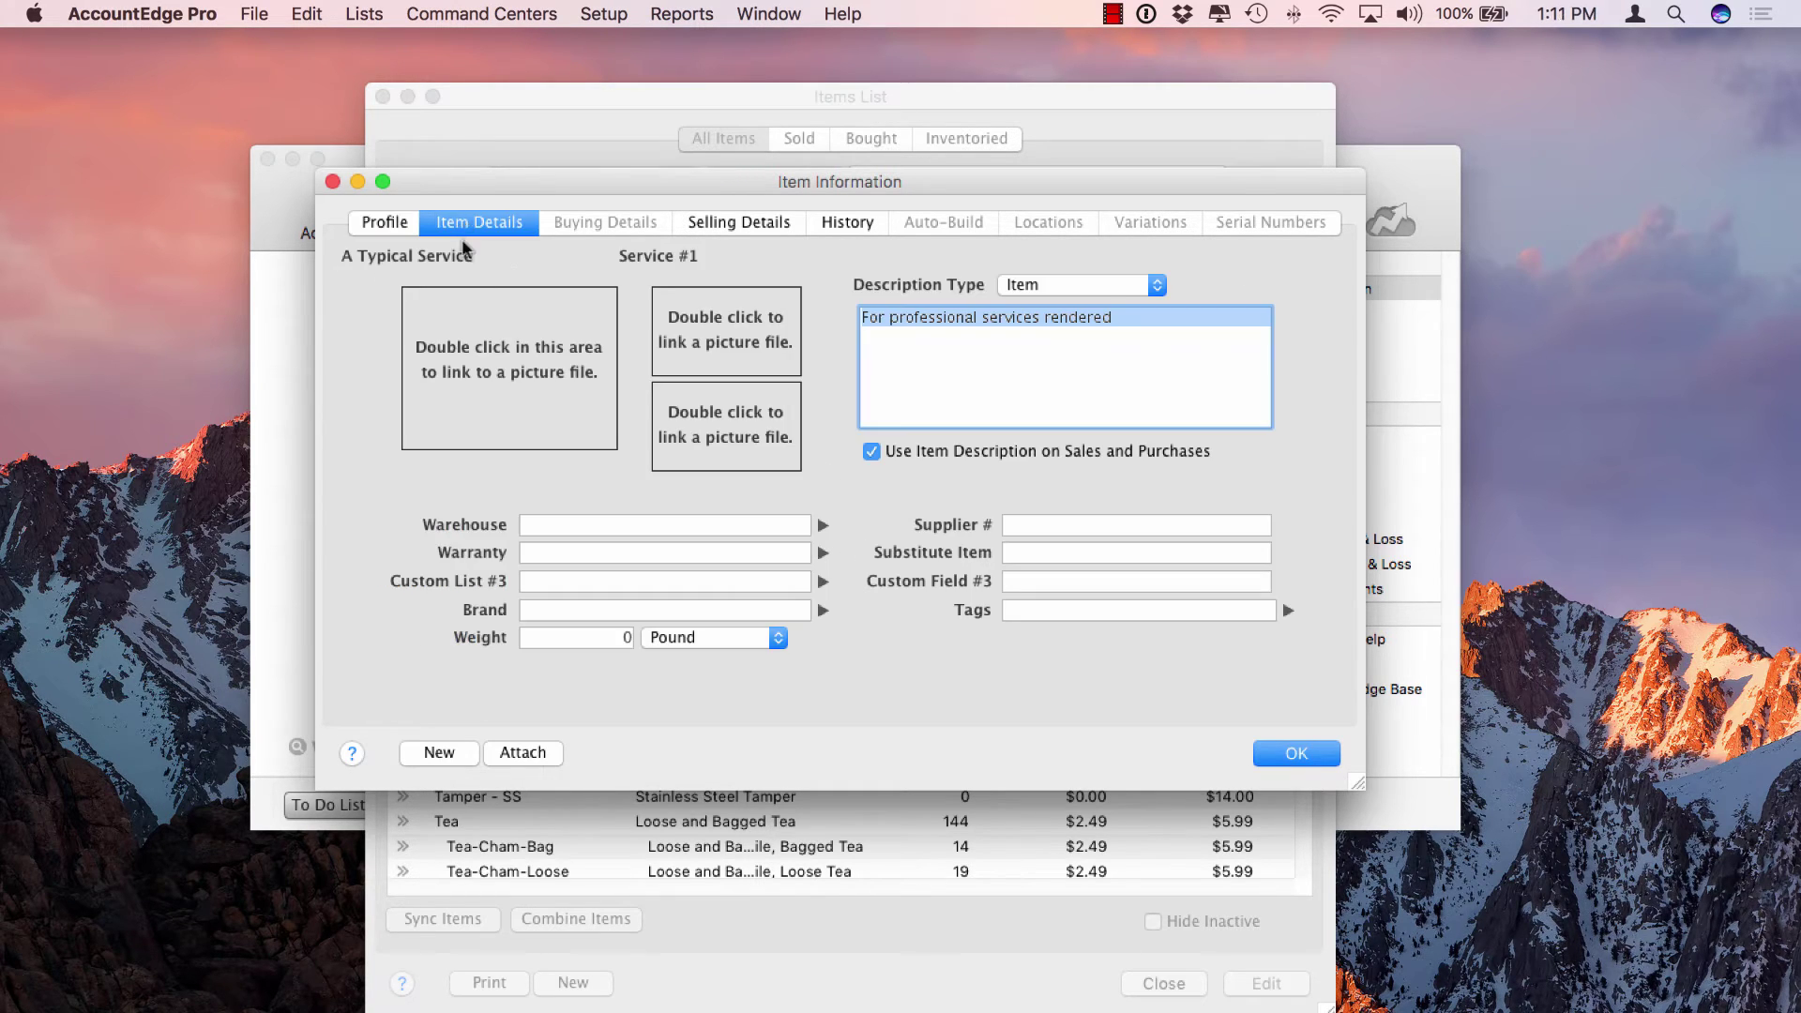
pyautogui.click(1050, 360)
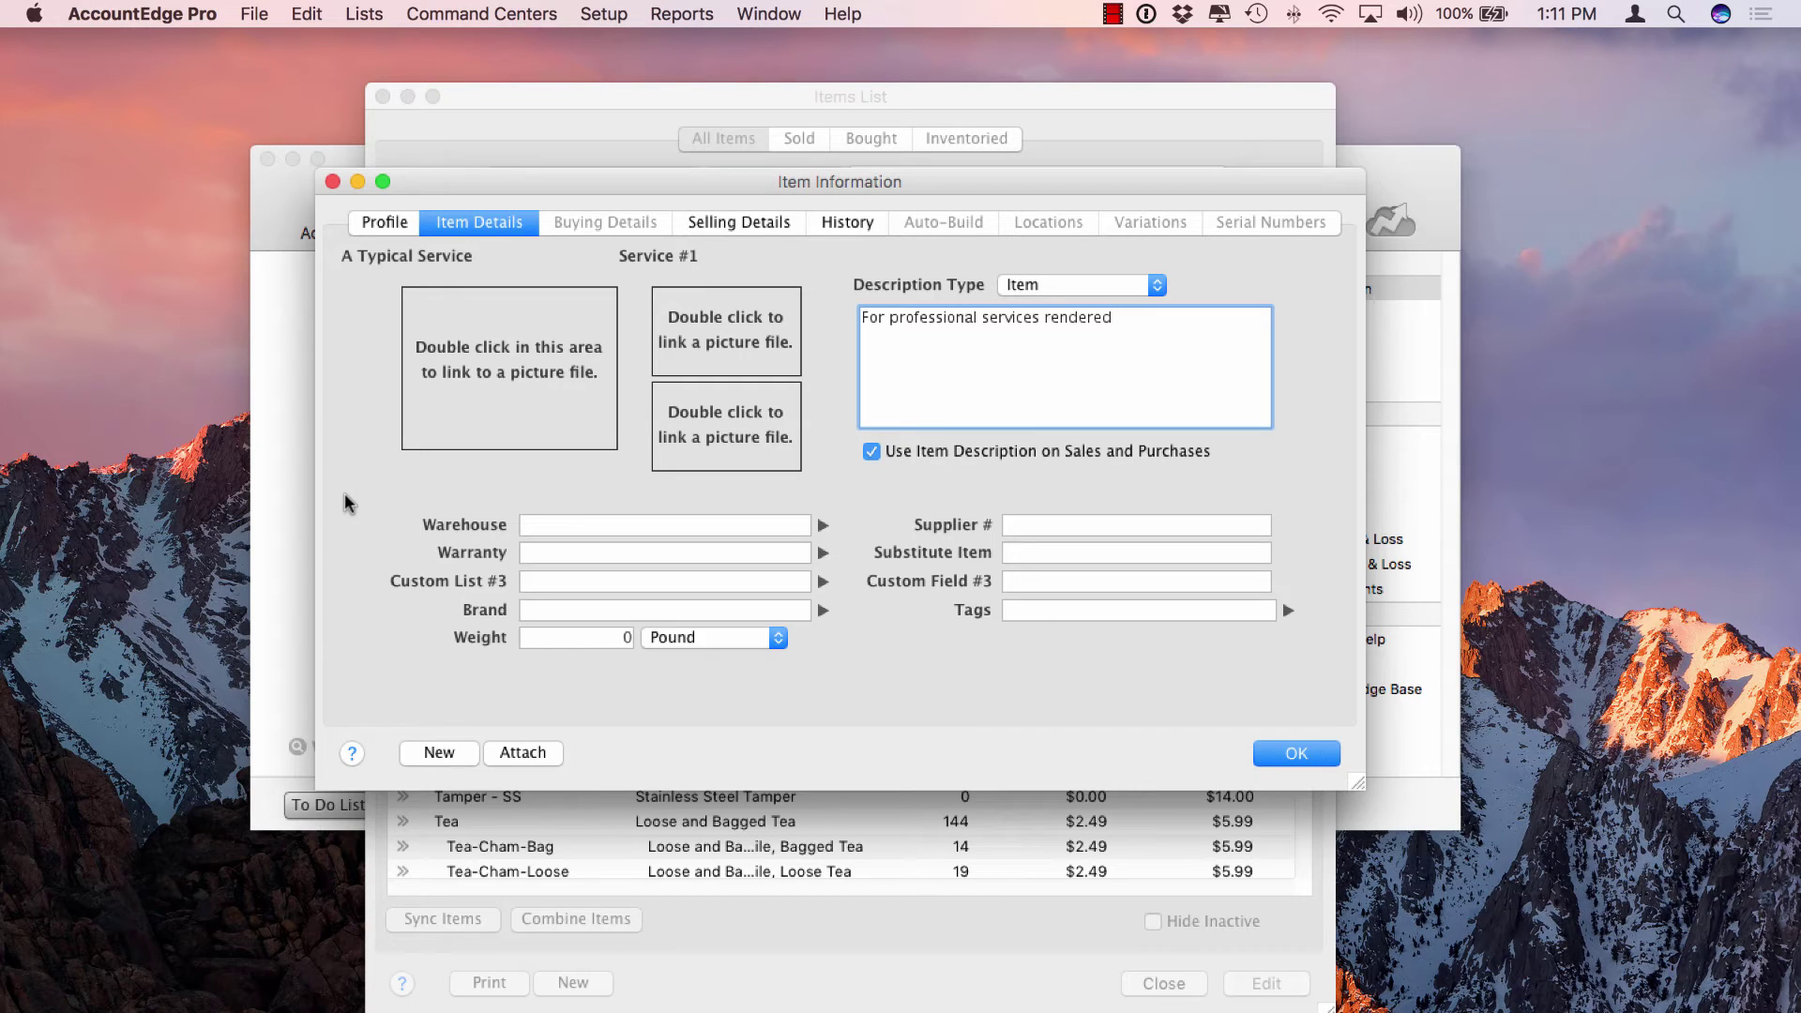
pyautogui.click(573, 528)
pyautogui.click(561, 553)
pyautogui.click(551, 581)
pyautogui.click(1029, 526)
pyautogui.click(1020, 554)
pyautogui.click(1019, 578)
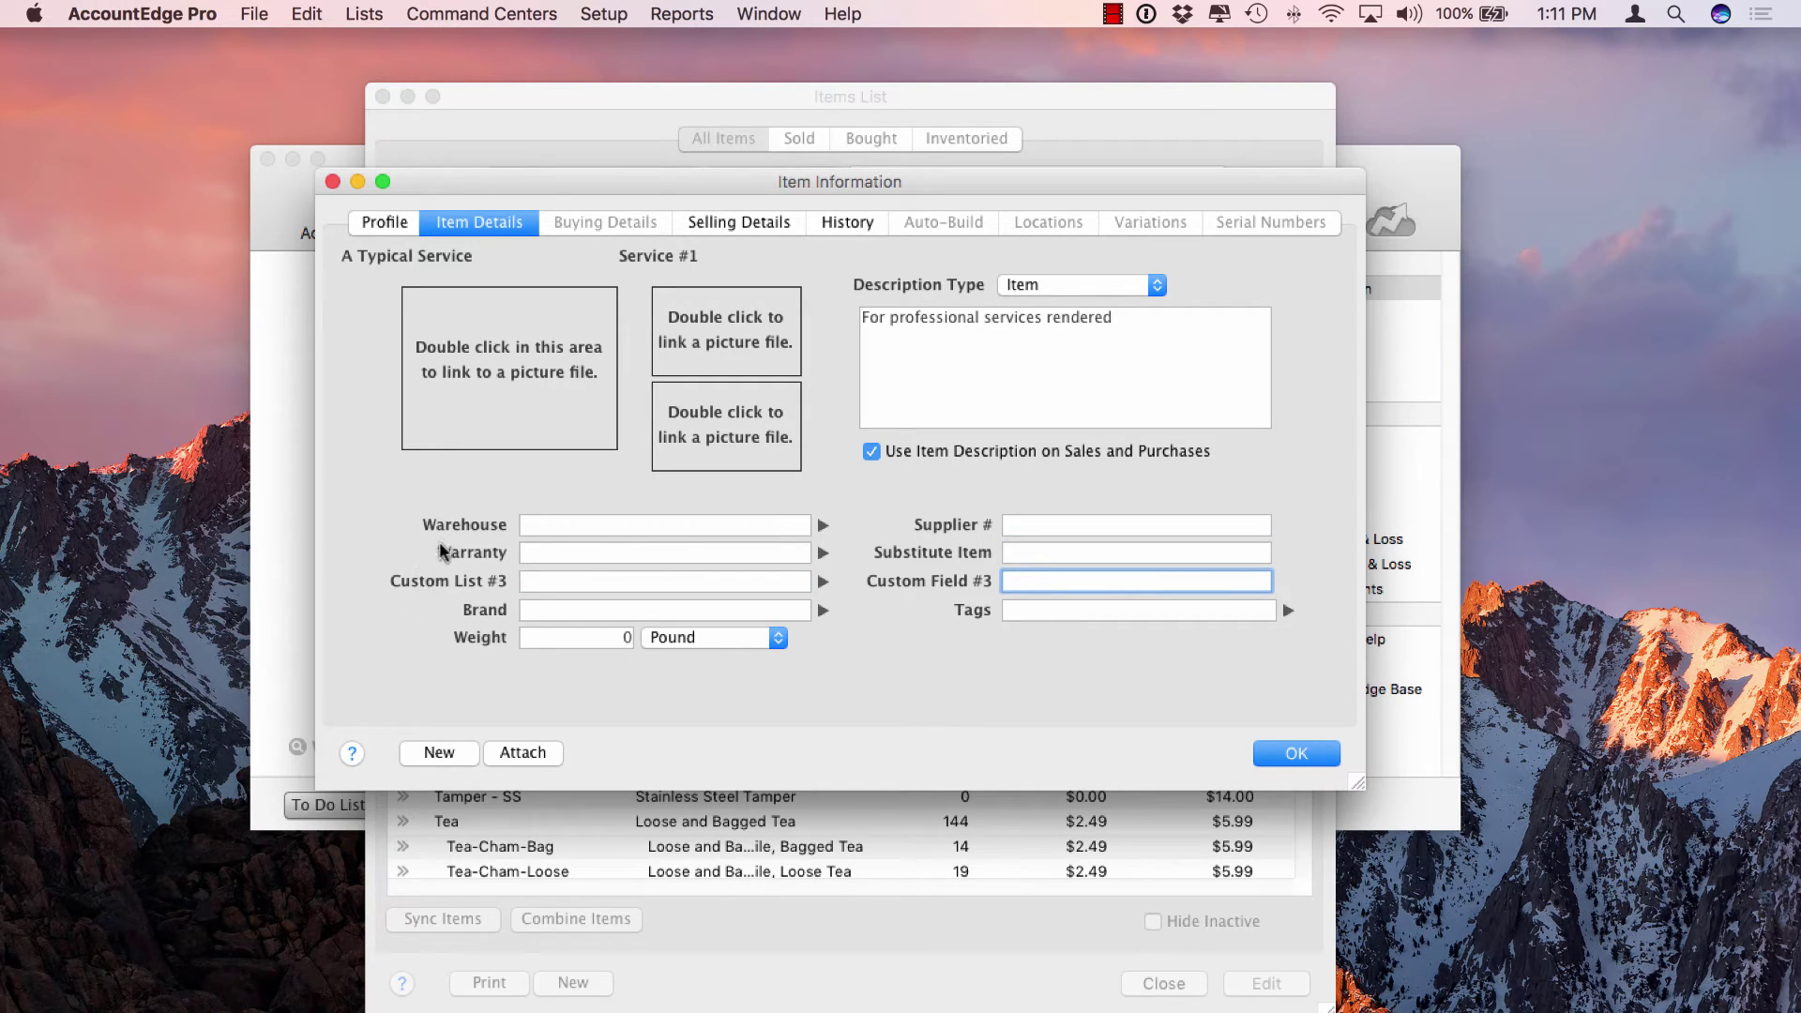
pyautogui.click(364, 12)
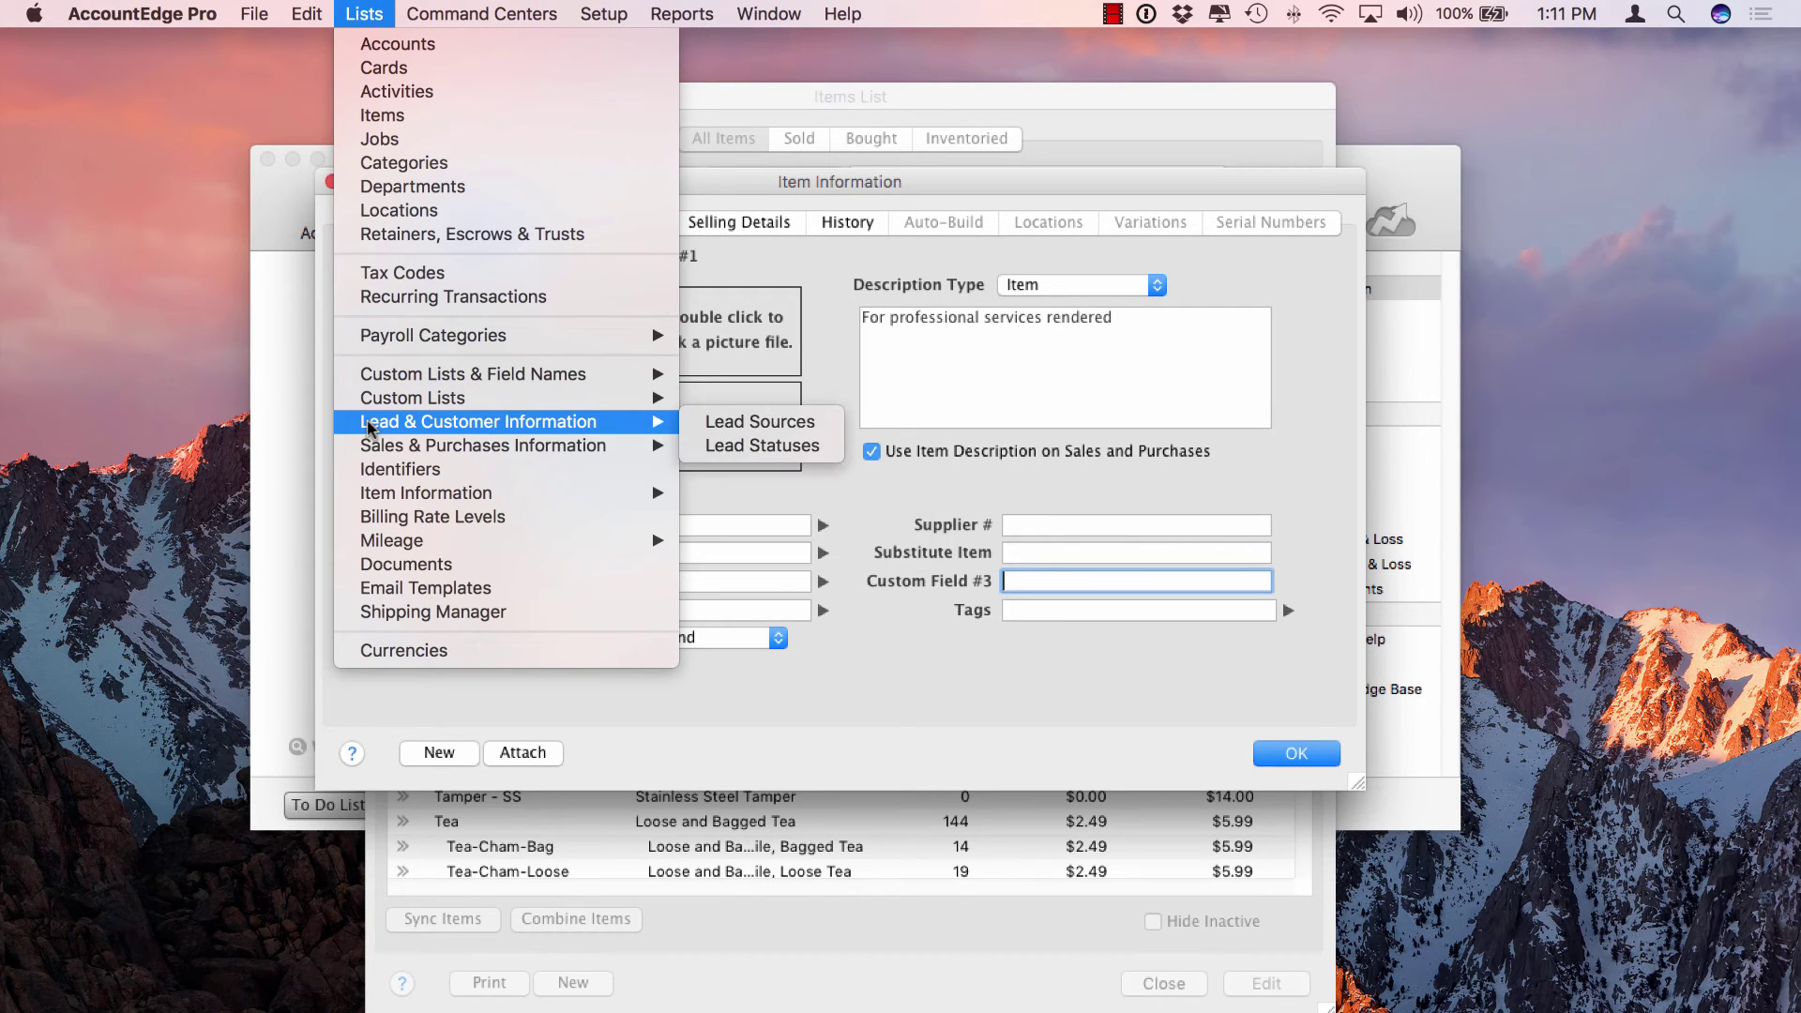
pyautogui.moveTo(372, 403)
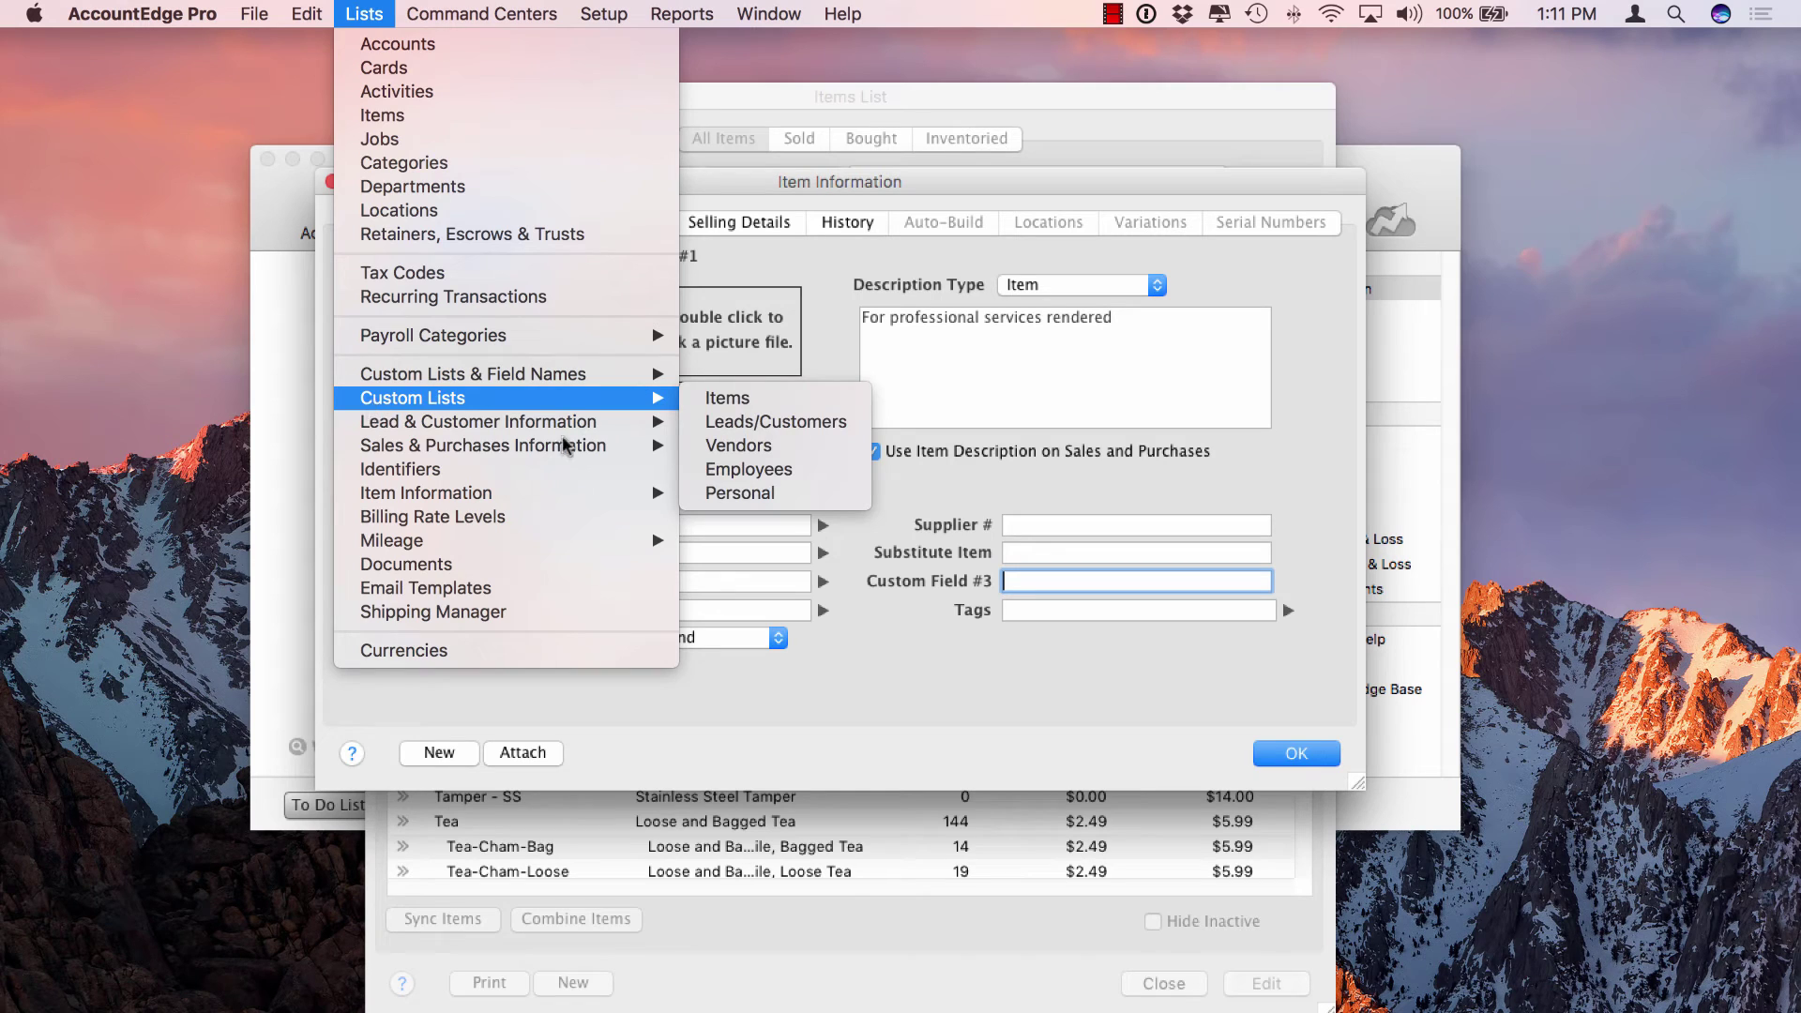
pyautogui.click(907, 670)
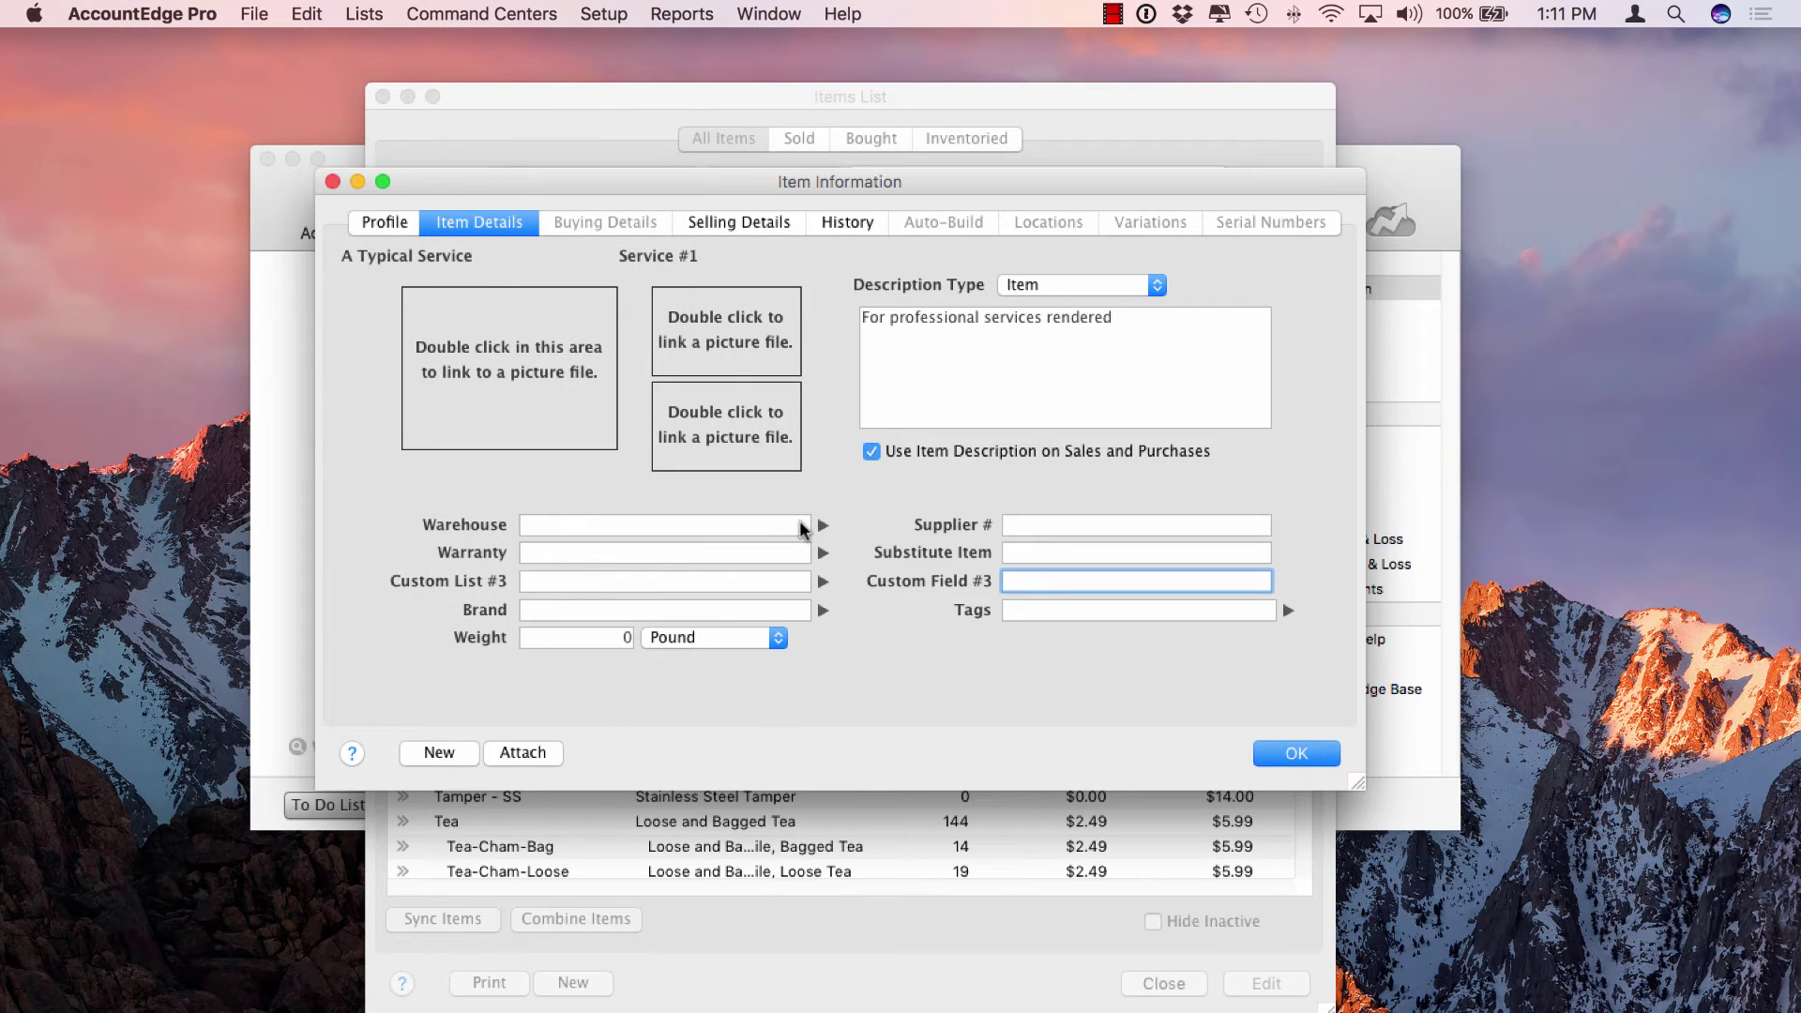
# - Check the $125.00 selling price, then close the item record and the Items List
pyautogui.click(739, 223)
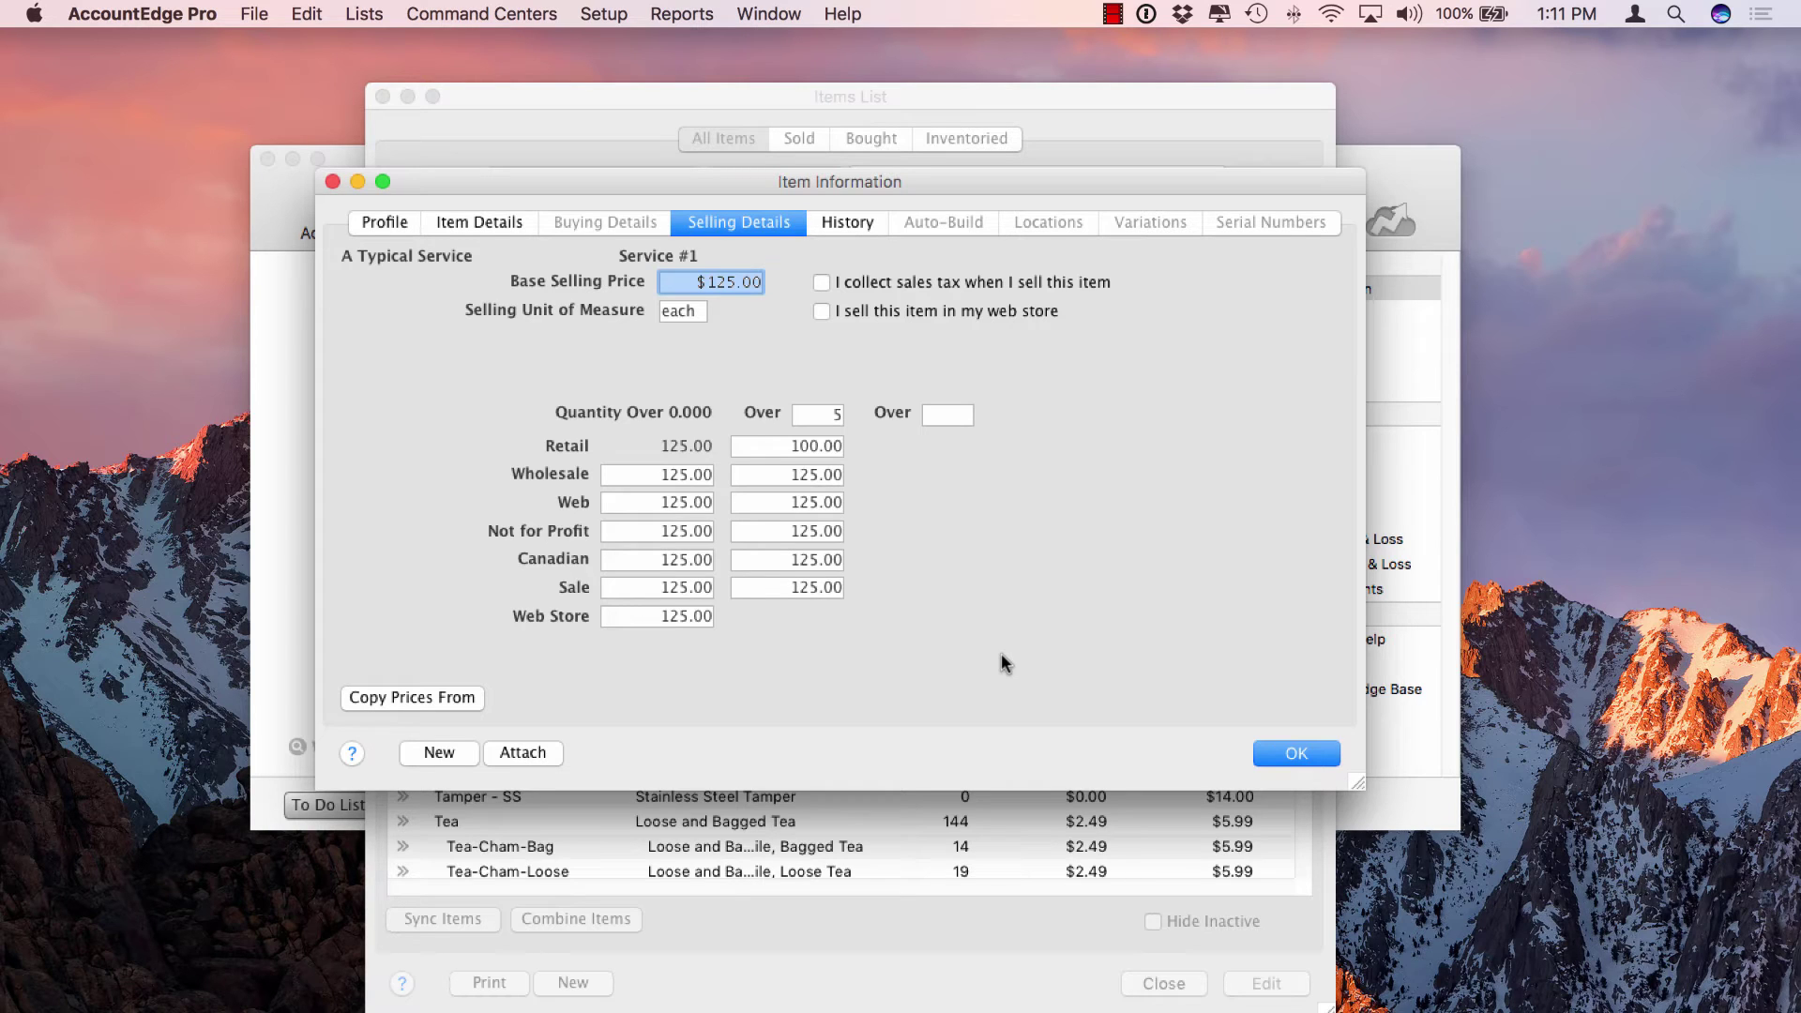
pyautogui.click(1268, 747)
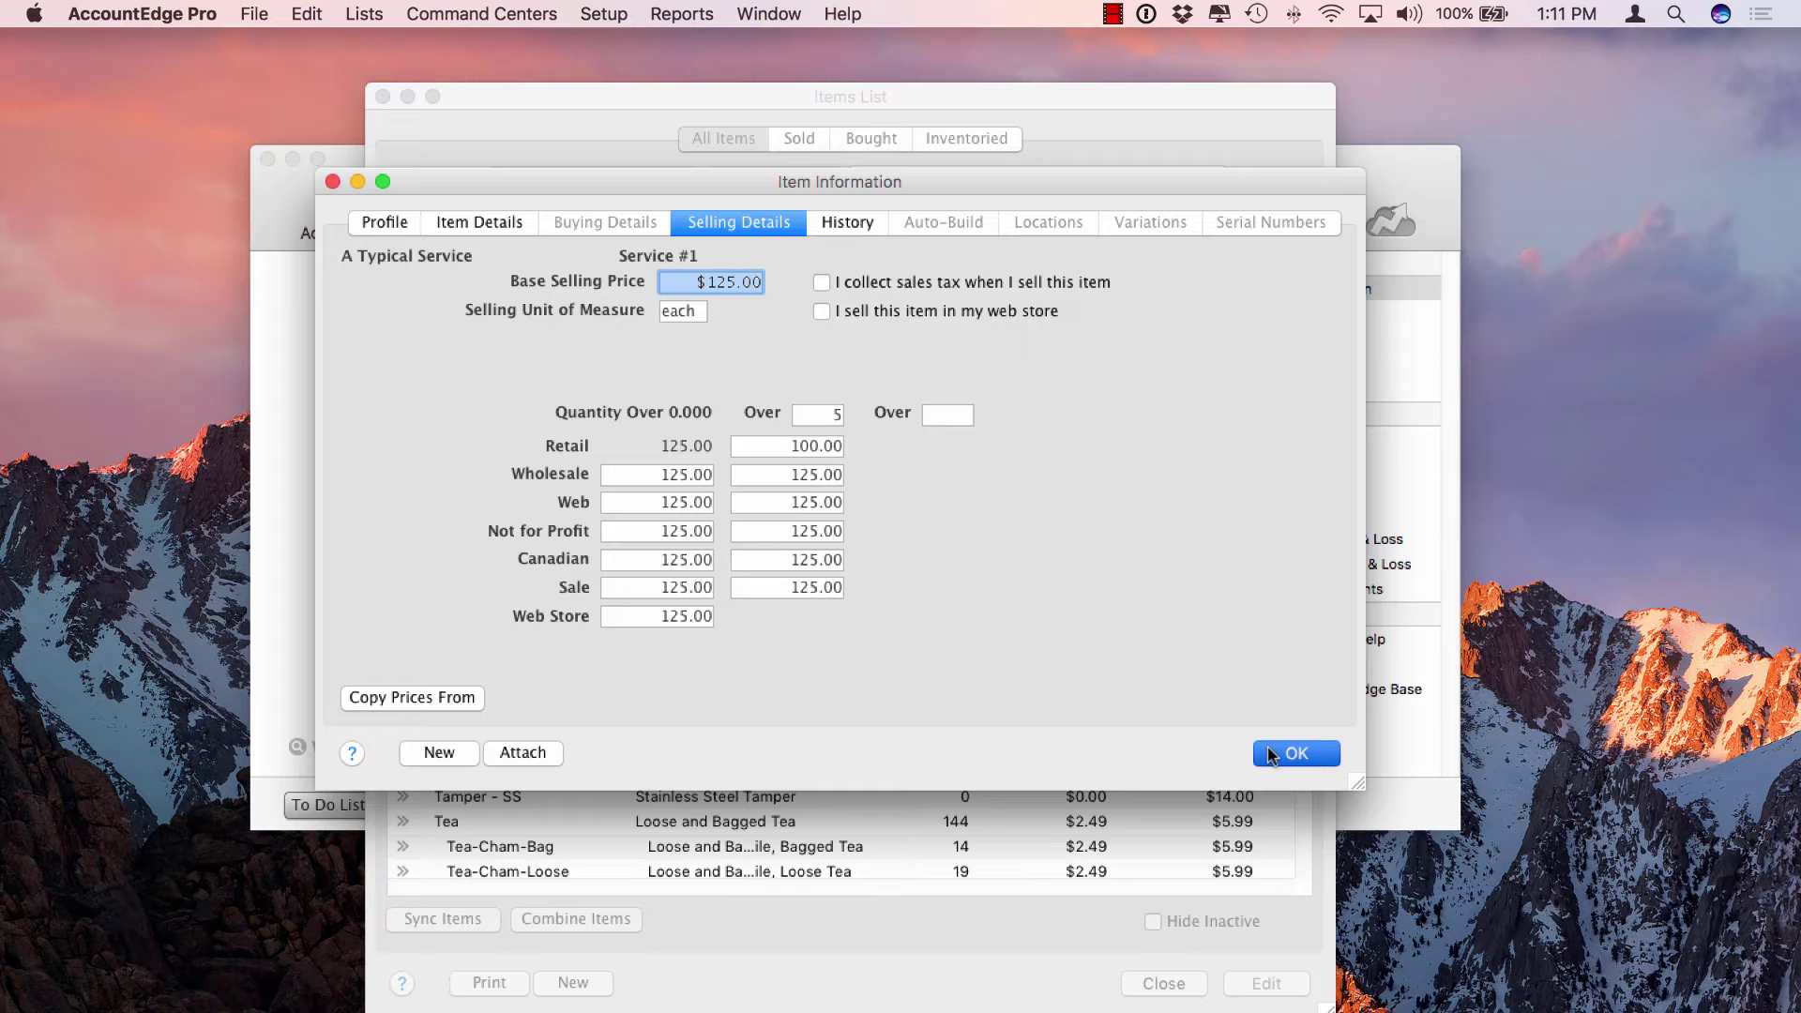
pyautogui.click(1267, 752)
pyautogui.click(1161, 982)
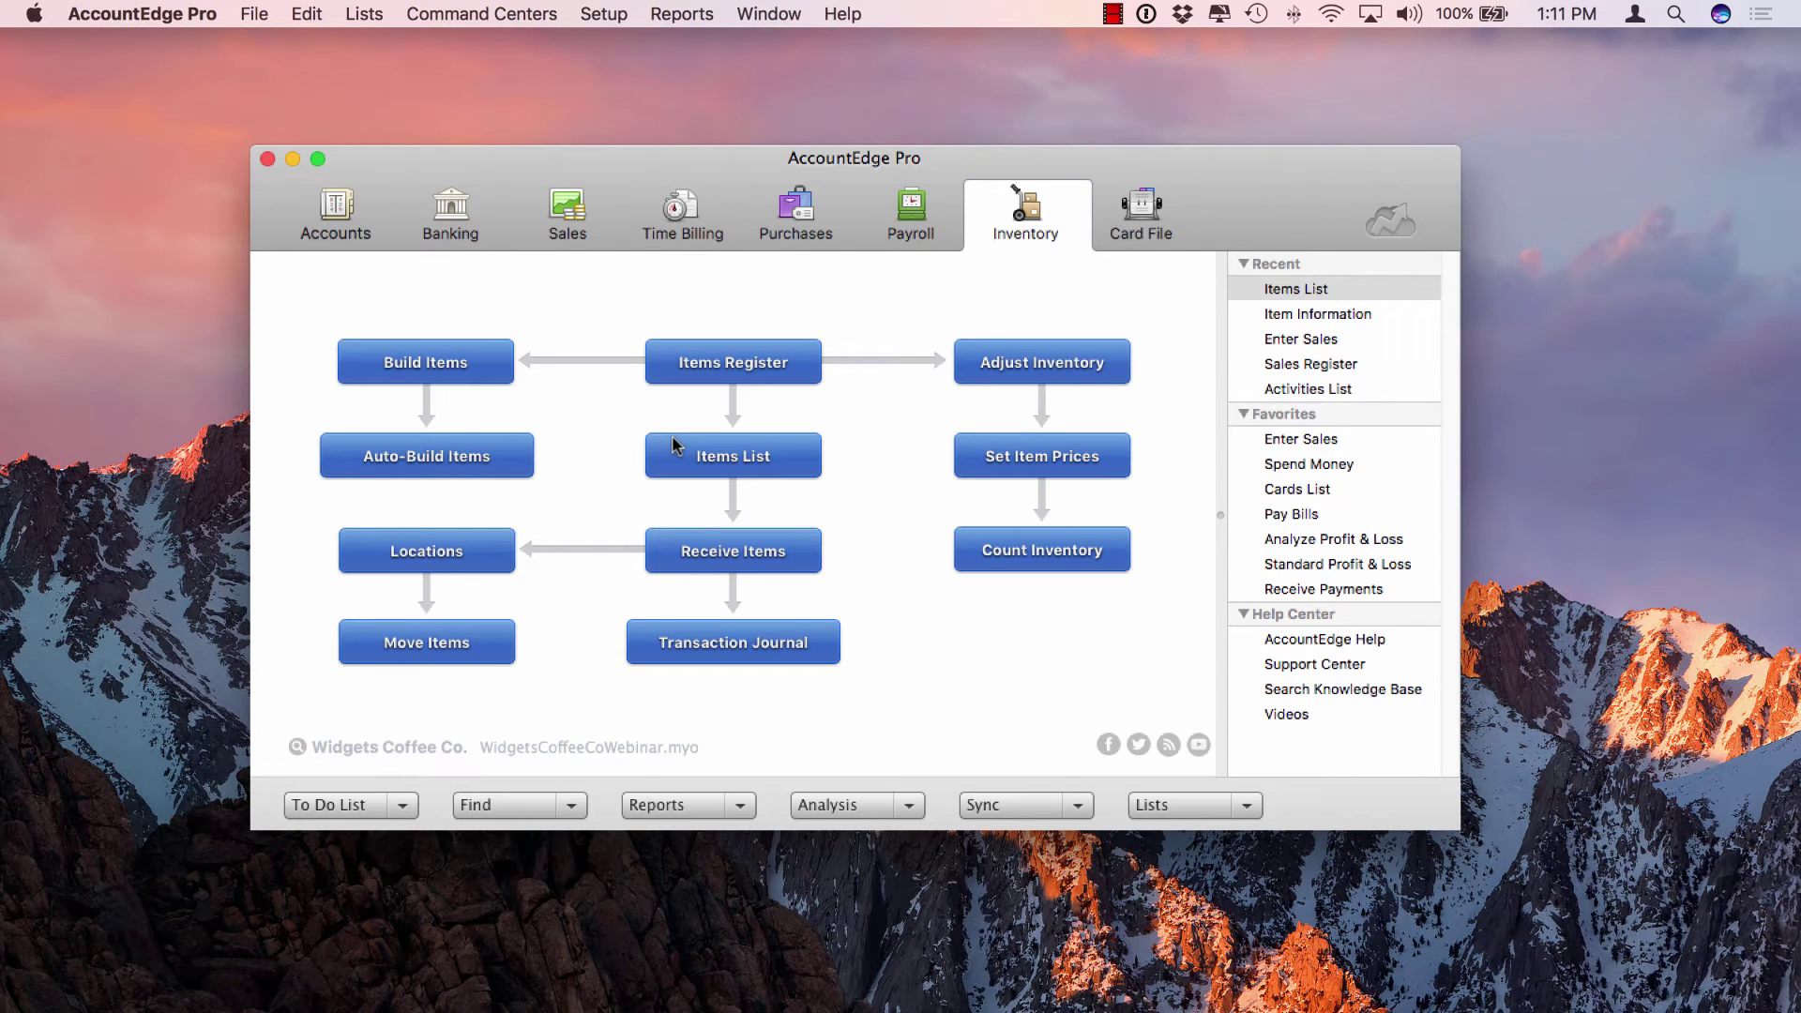
# - Enter a fresh sale for Acme Sales Inc. and switch its layout to Item
pyautogui.click(571, 224)
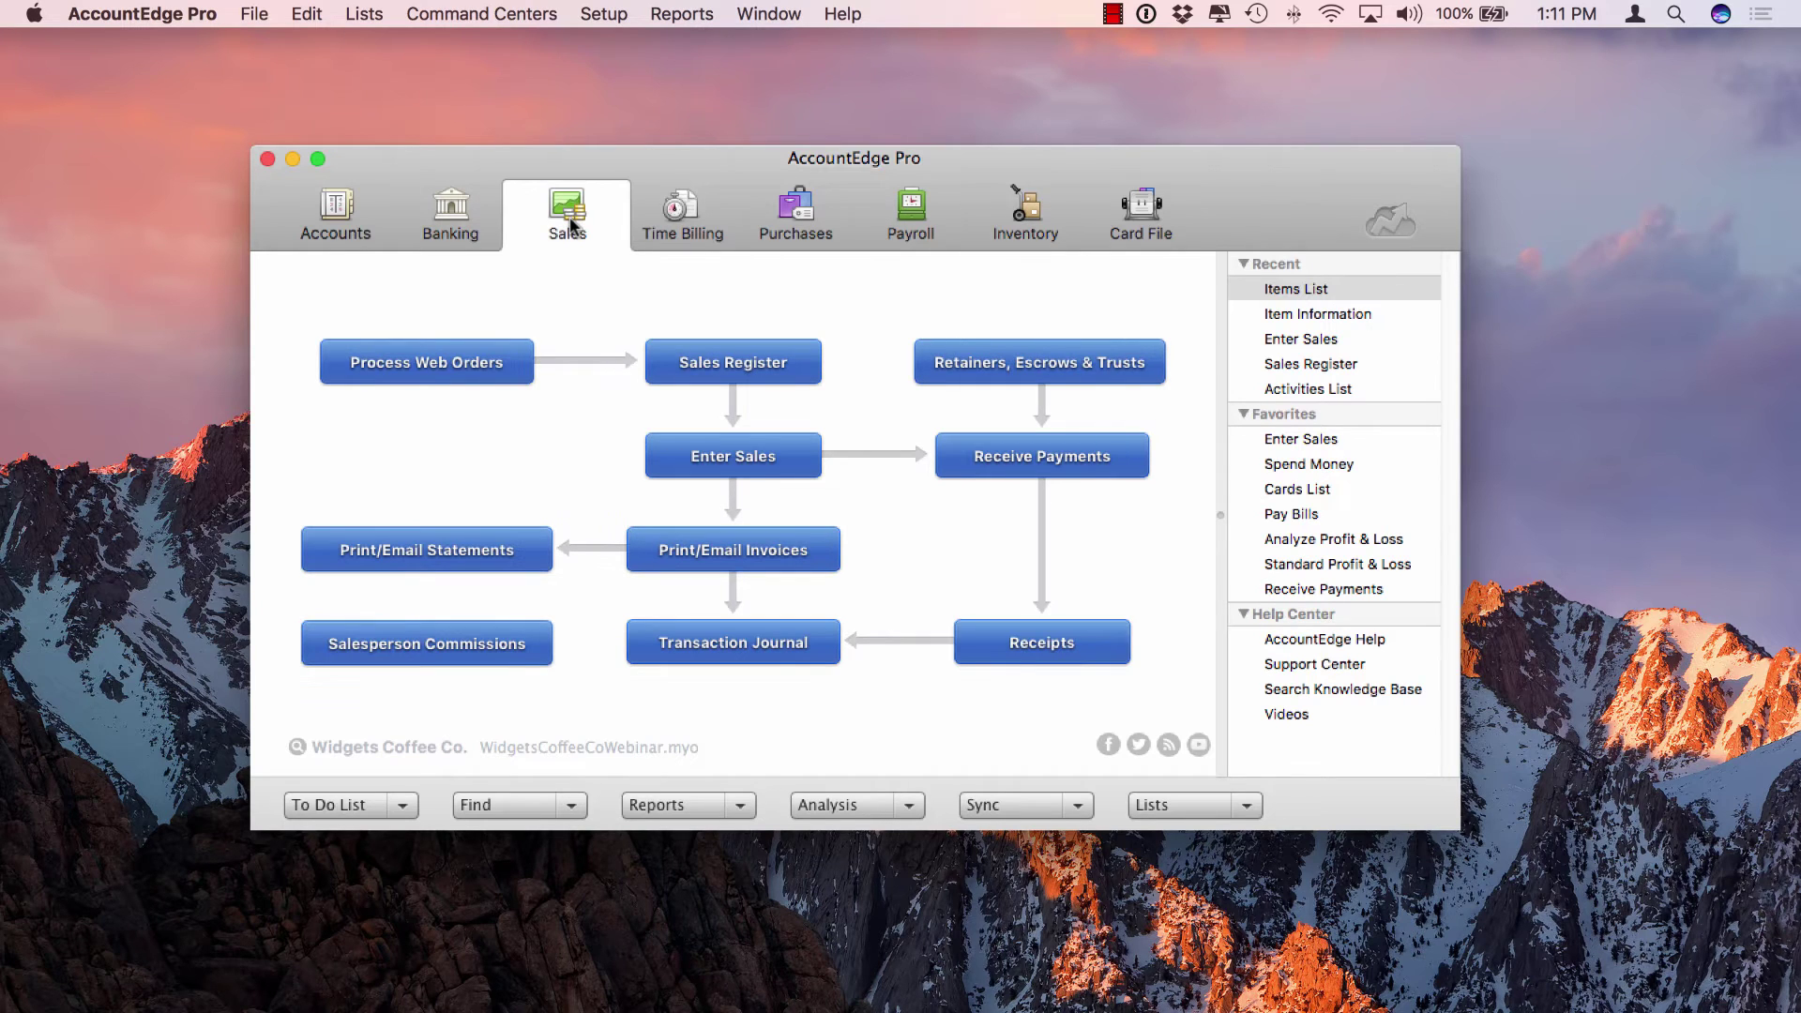
pyautogui.click(692, 454)
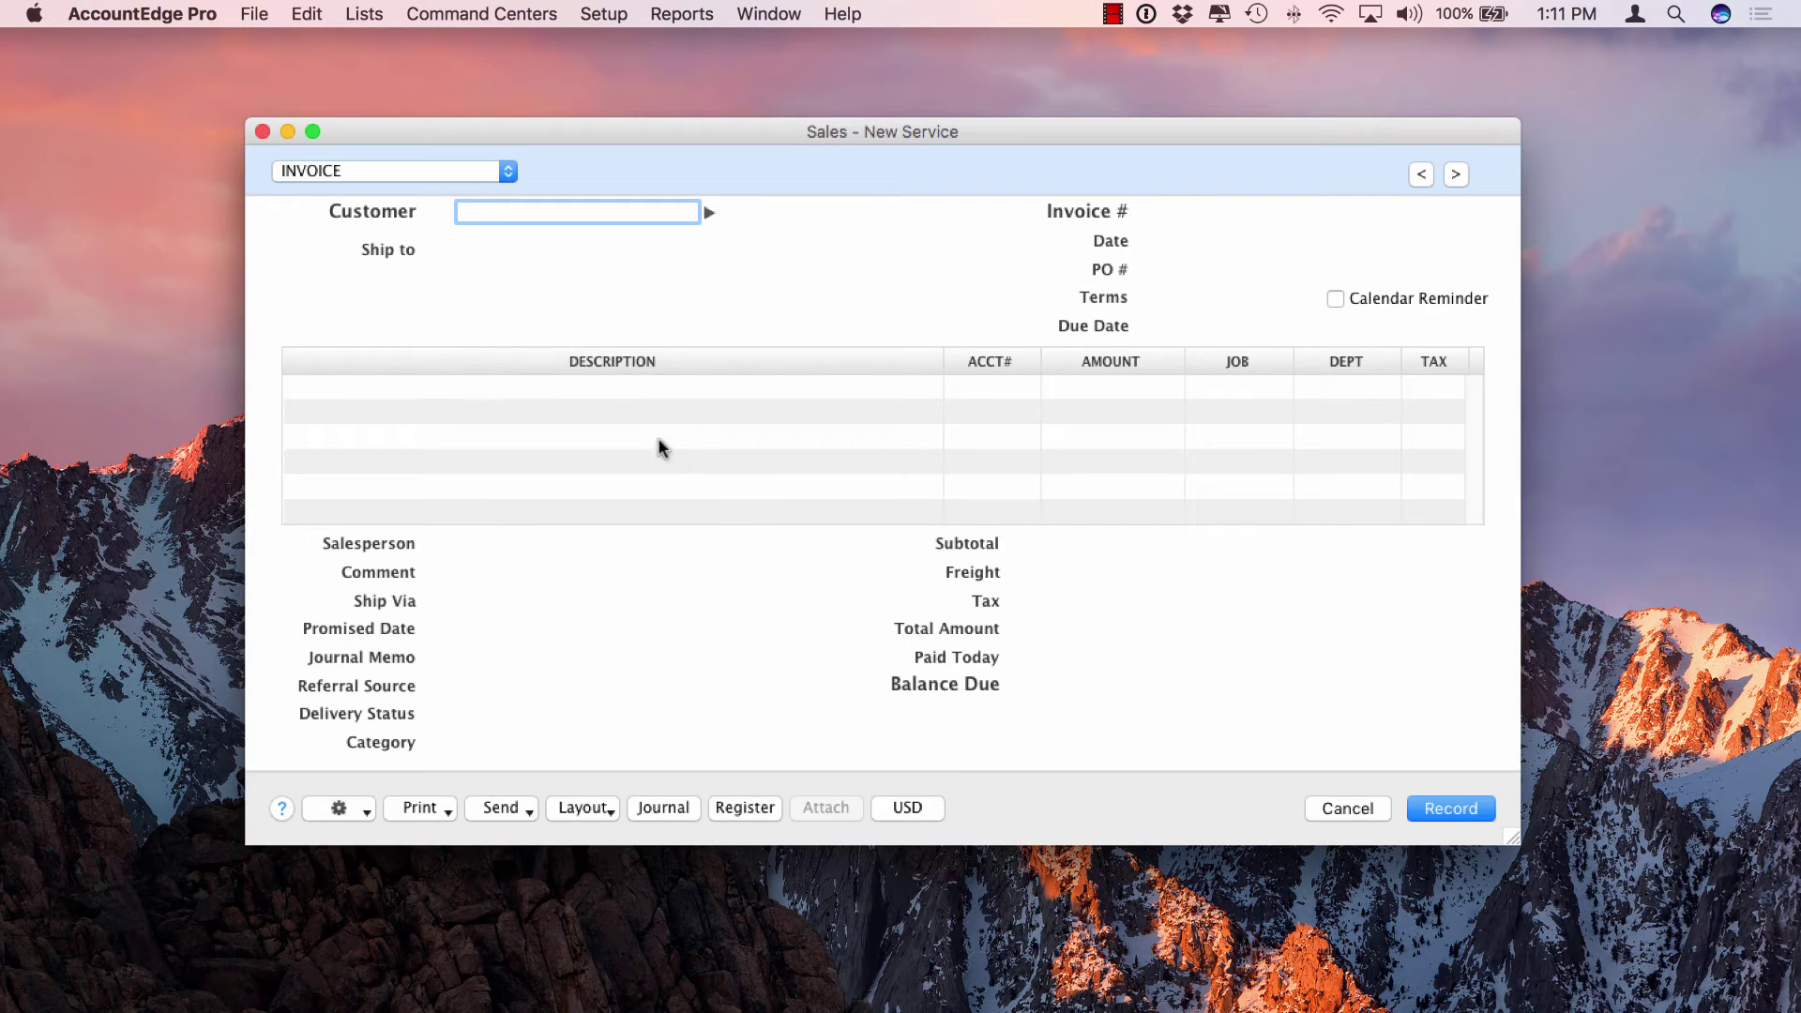
pyautogui.write('Acme Sales Inc.')
pyautogui.press('Tab')
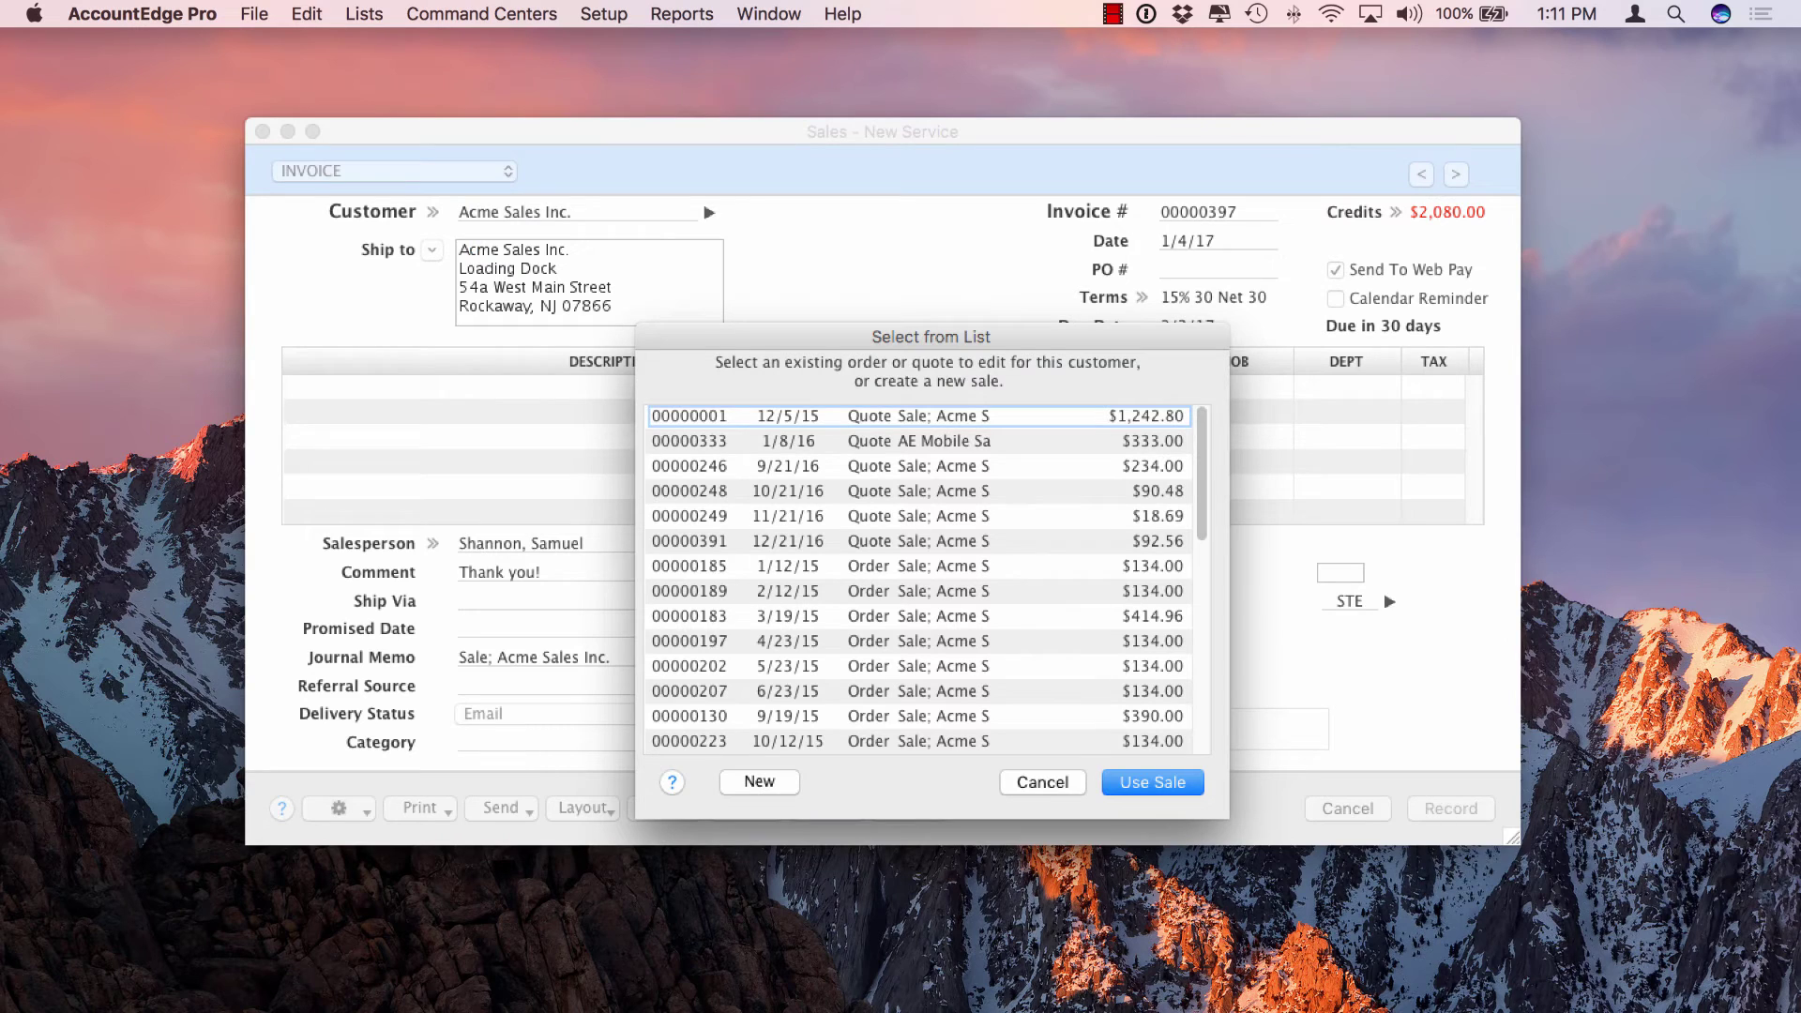
pyautogui.click(760, 783)
pyautogui.click(574, 810)
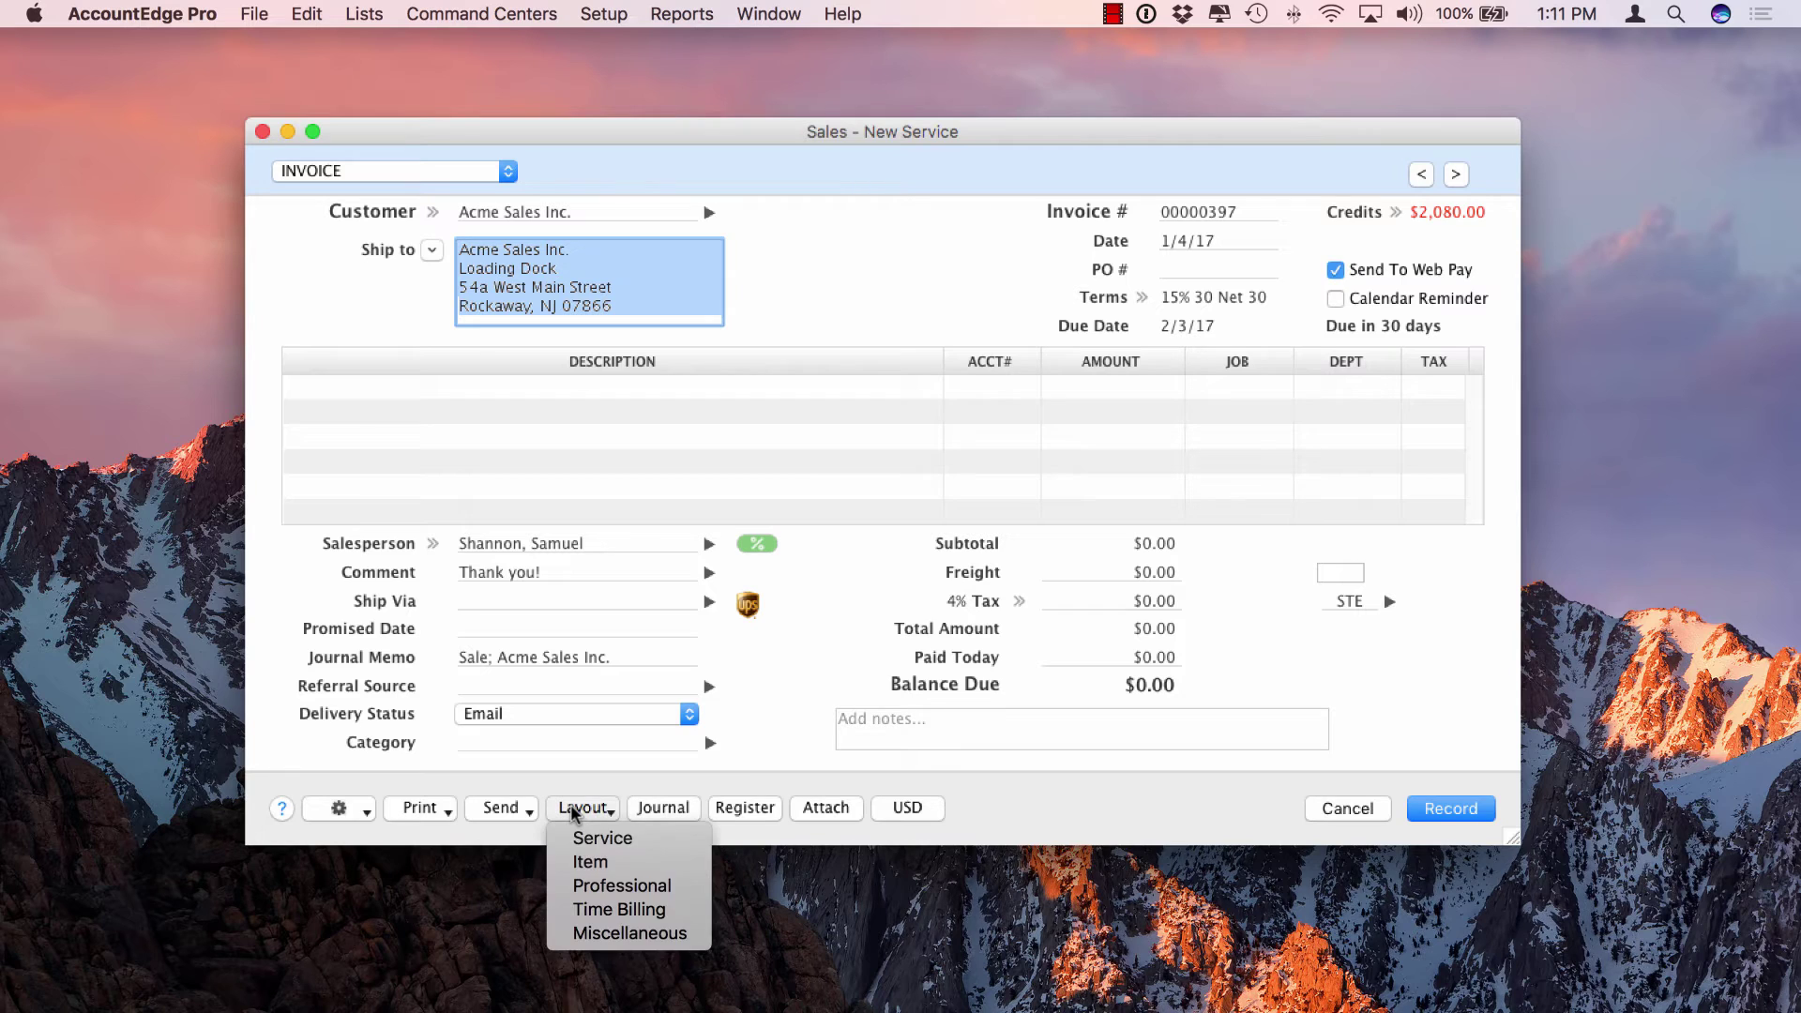
pyautogui.click(654, 863)
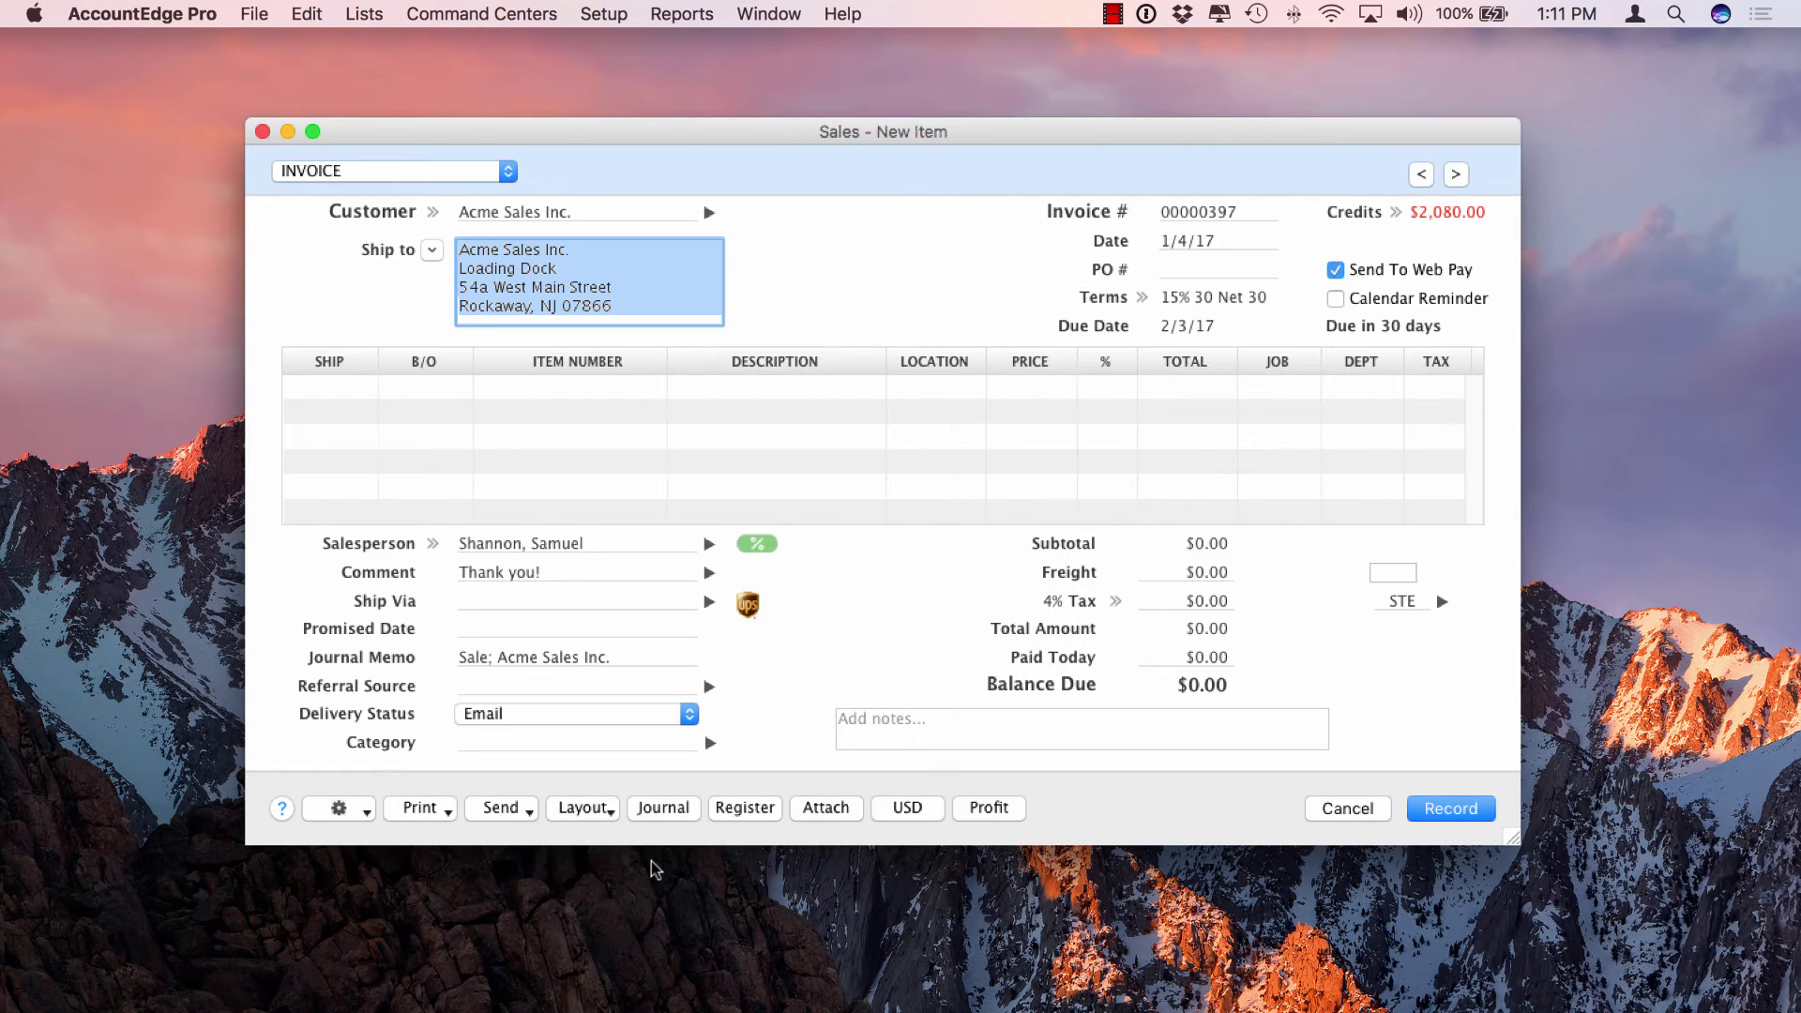
pyautogui.click(354, 392)
# - Ship 1 A Typical Service on line one at $125.00
pyautogui.write('1')
pyautogui.press('Tab')
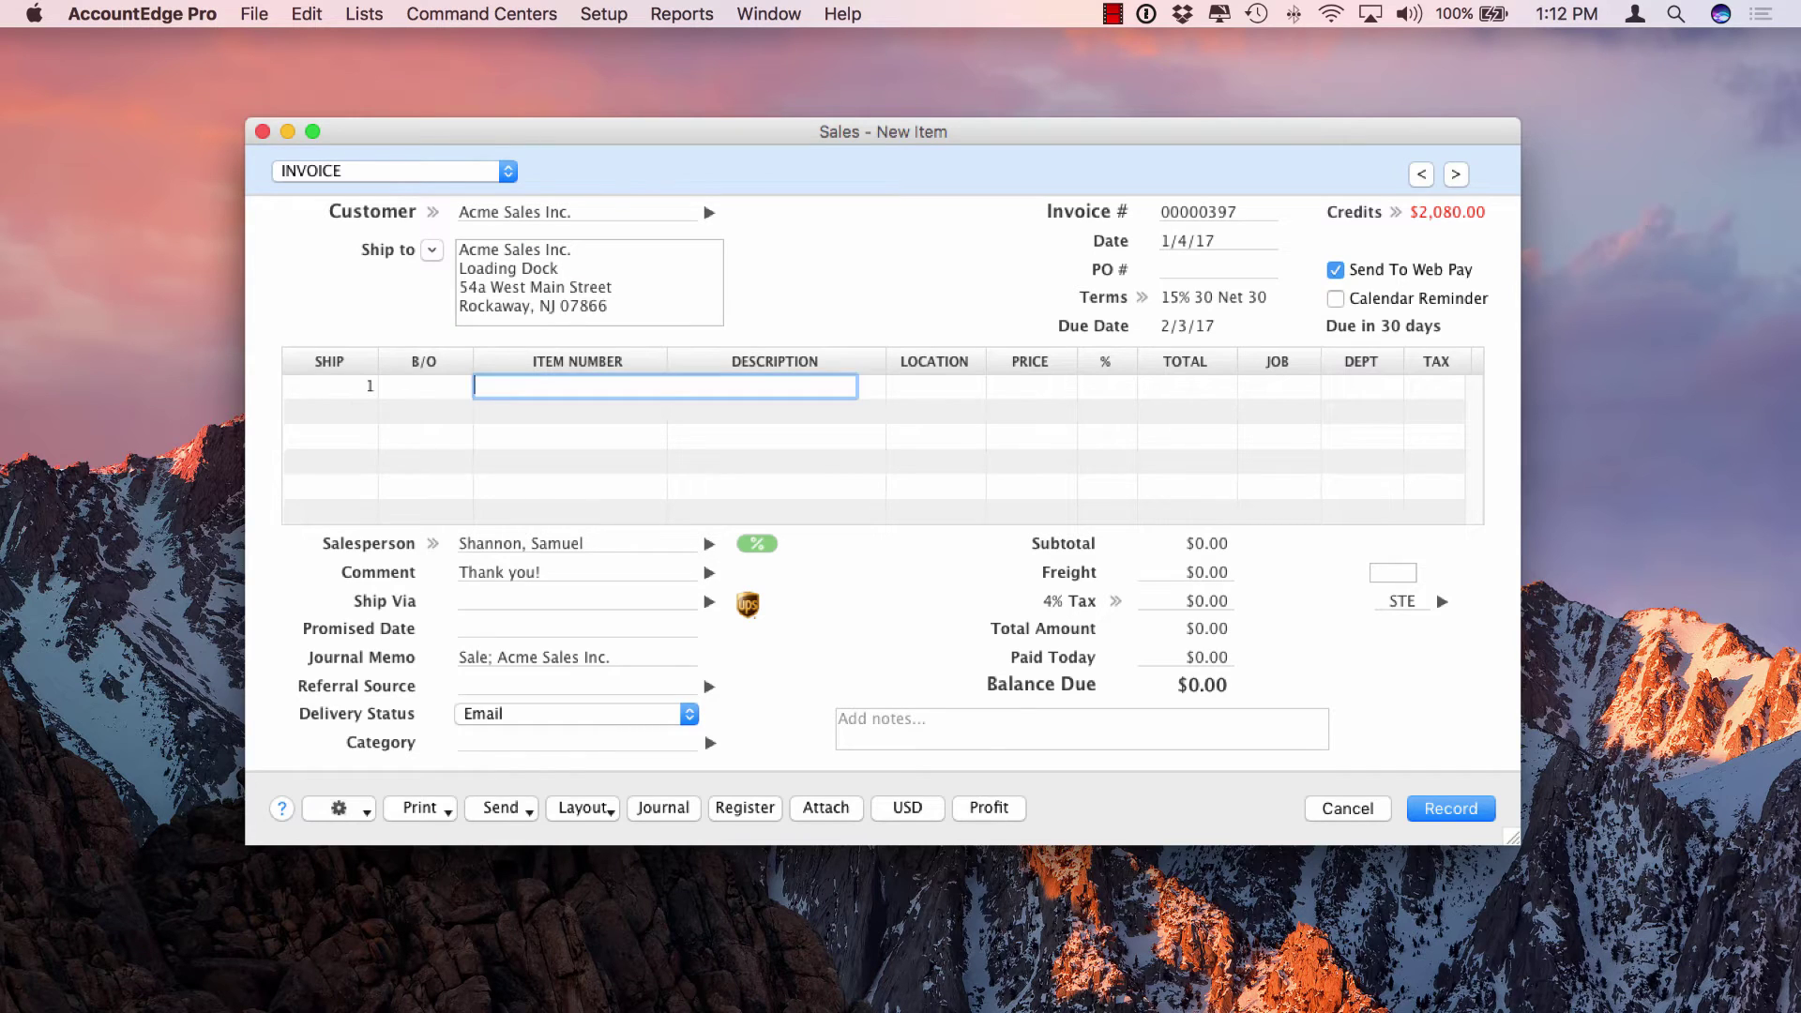
pyautogui.press('Tab')
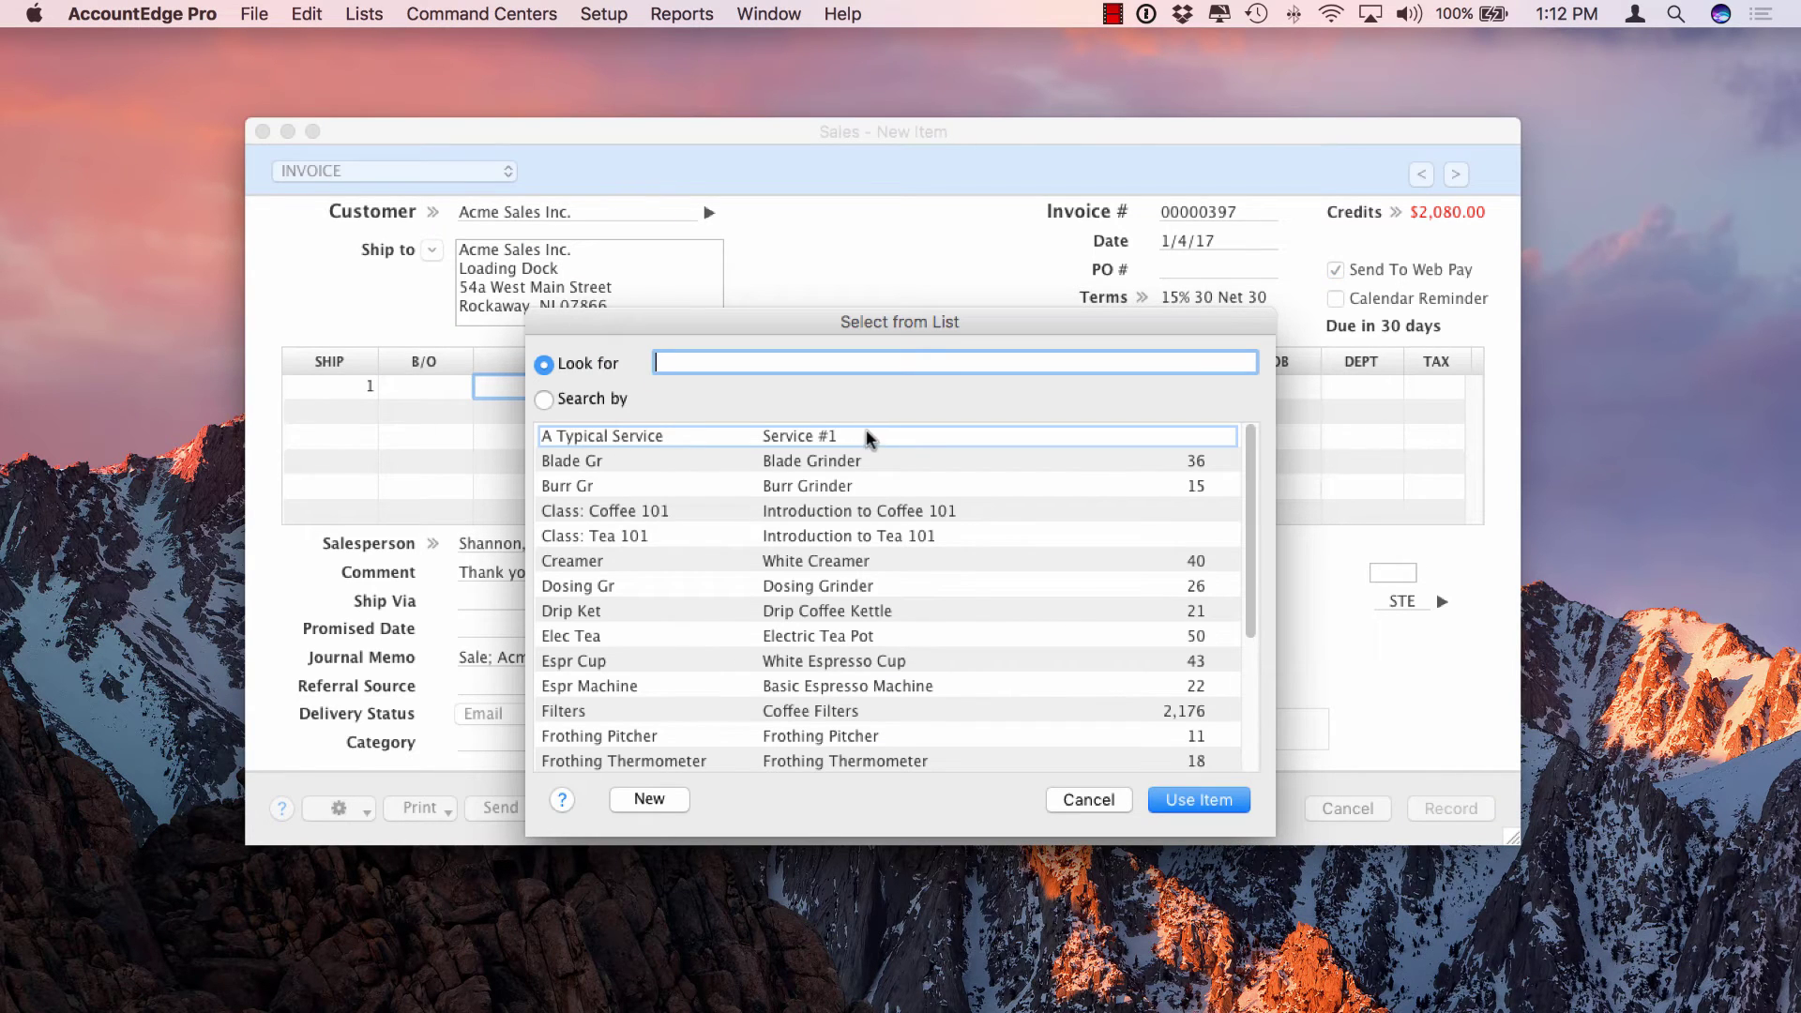
pyautogui.click(1163, 803)
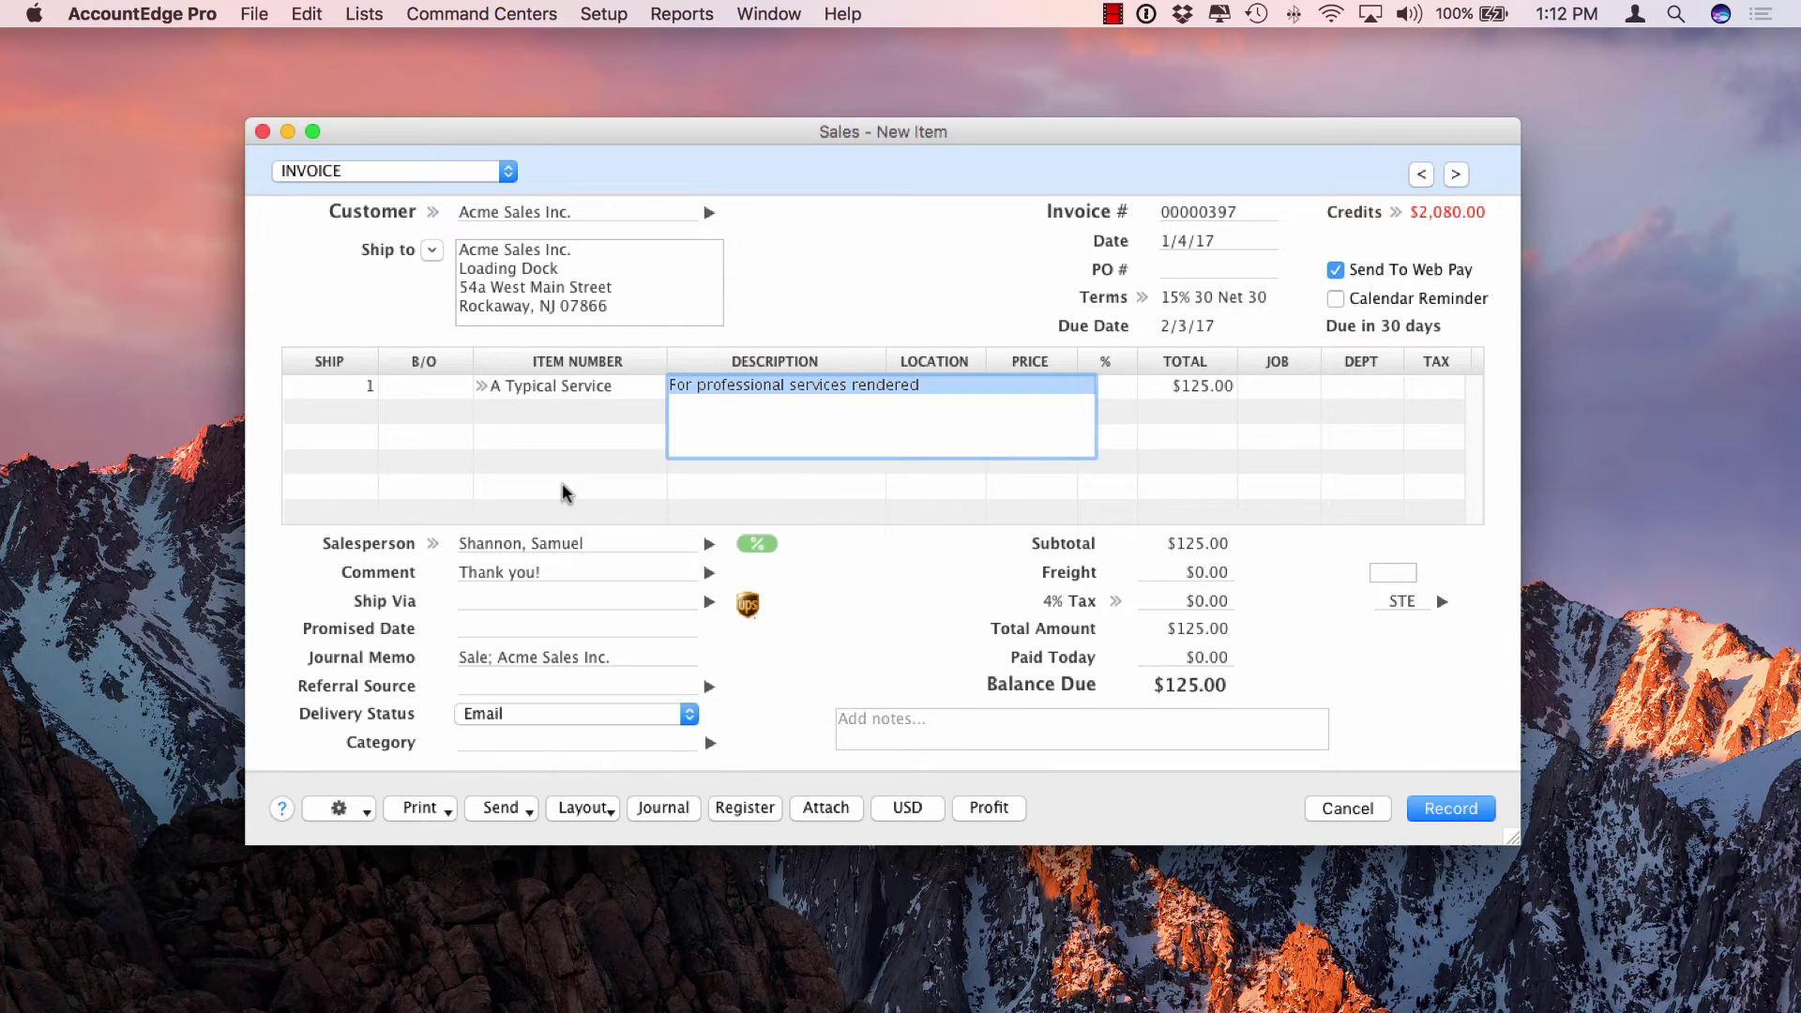
pyautogui.press('Tab')
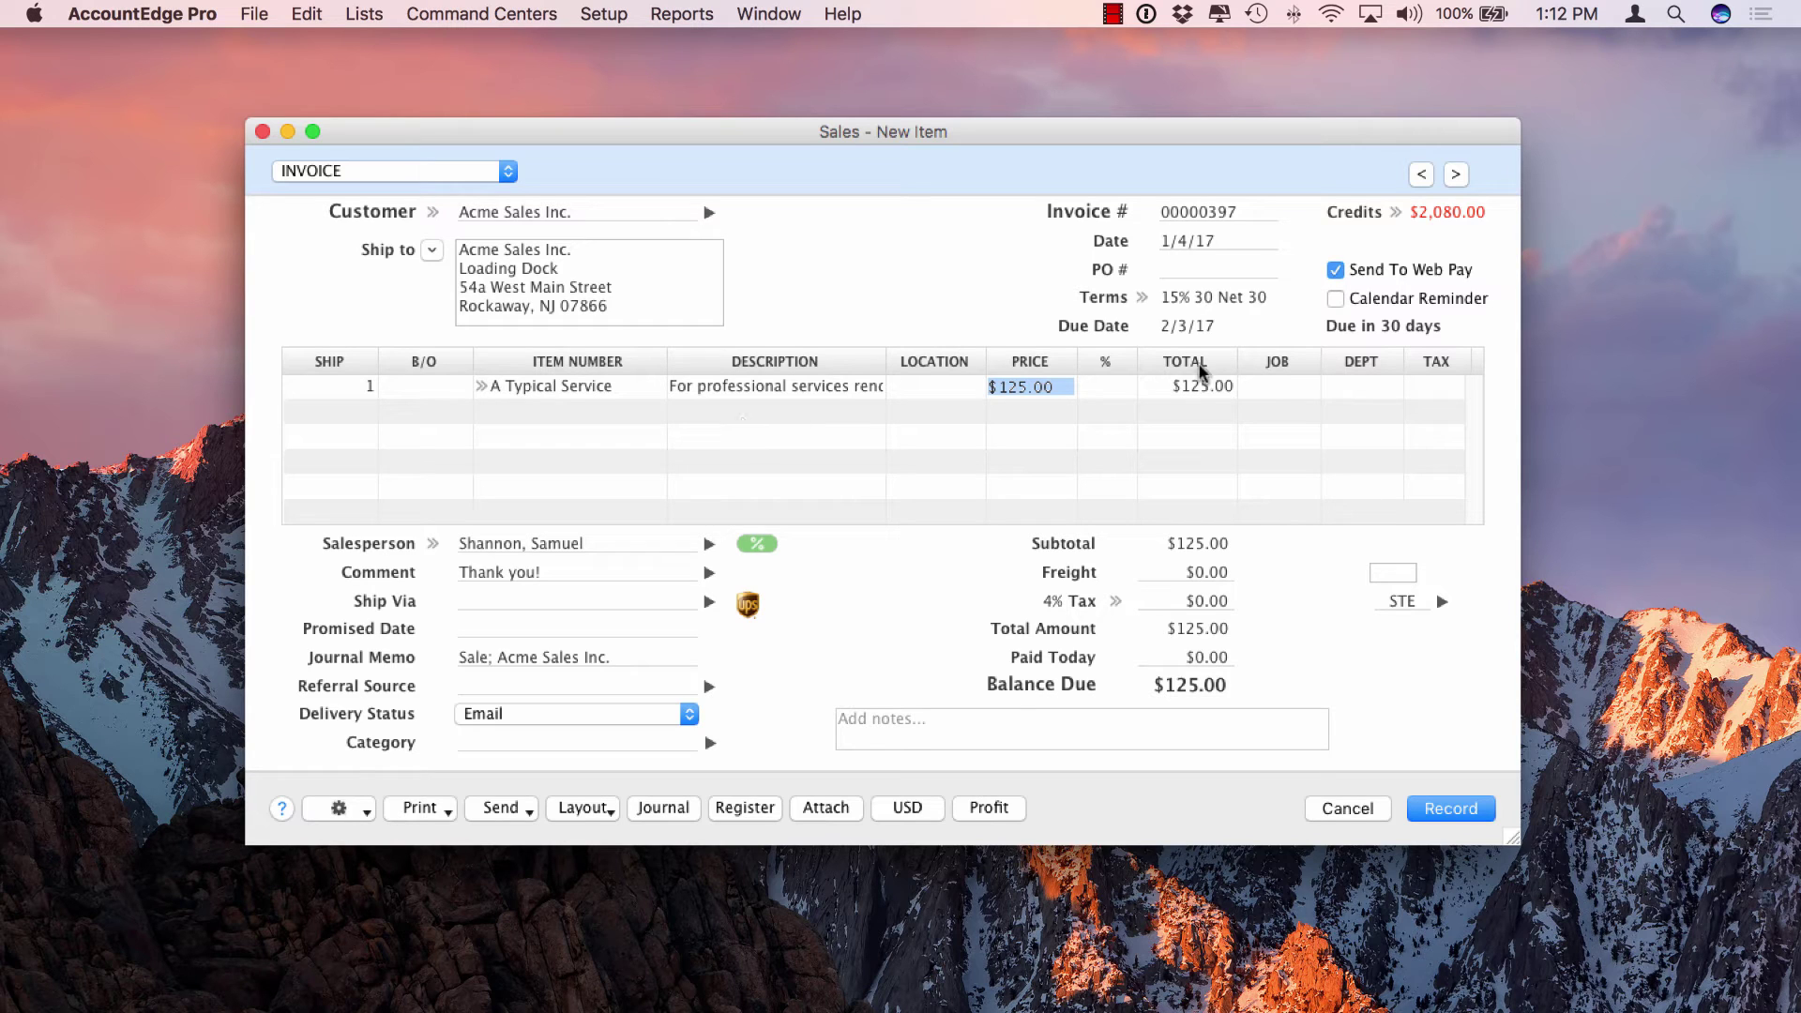
# - Leave the service line's Tax box unchecked
pyautogui.click(1260, 389)
pyautogui.click(1353, 386)
pyautogui.click(1441, 387)
pyautogui.click(1441, 388)
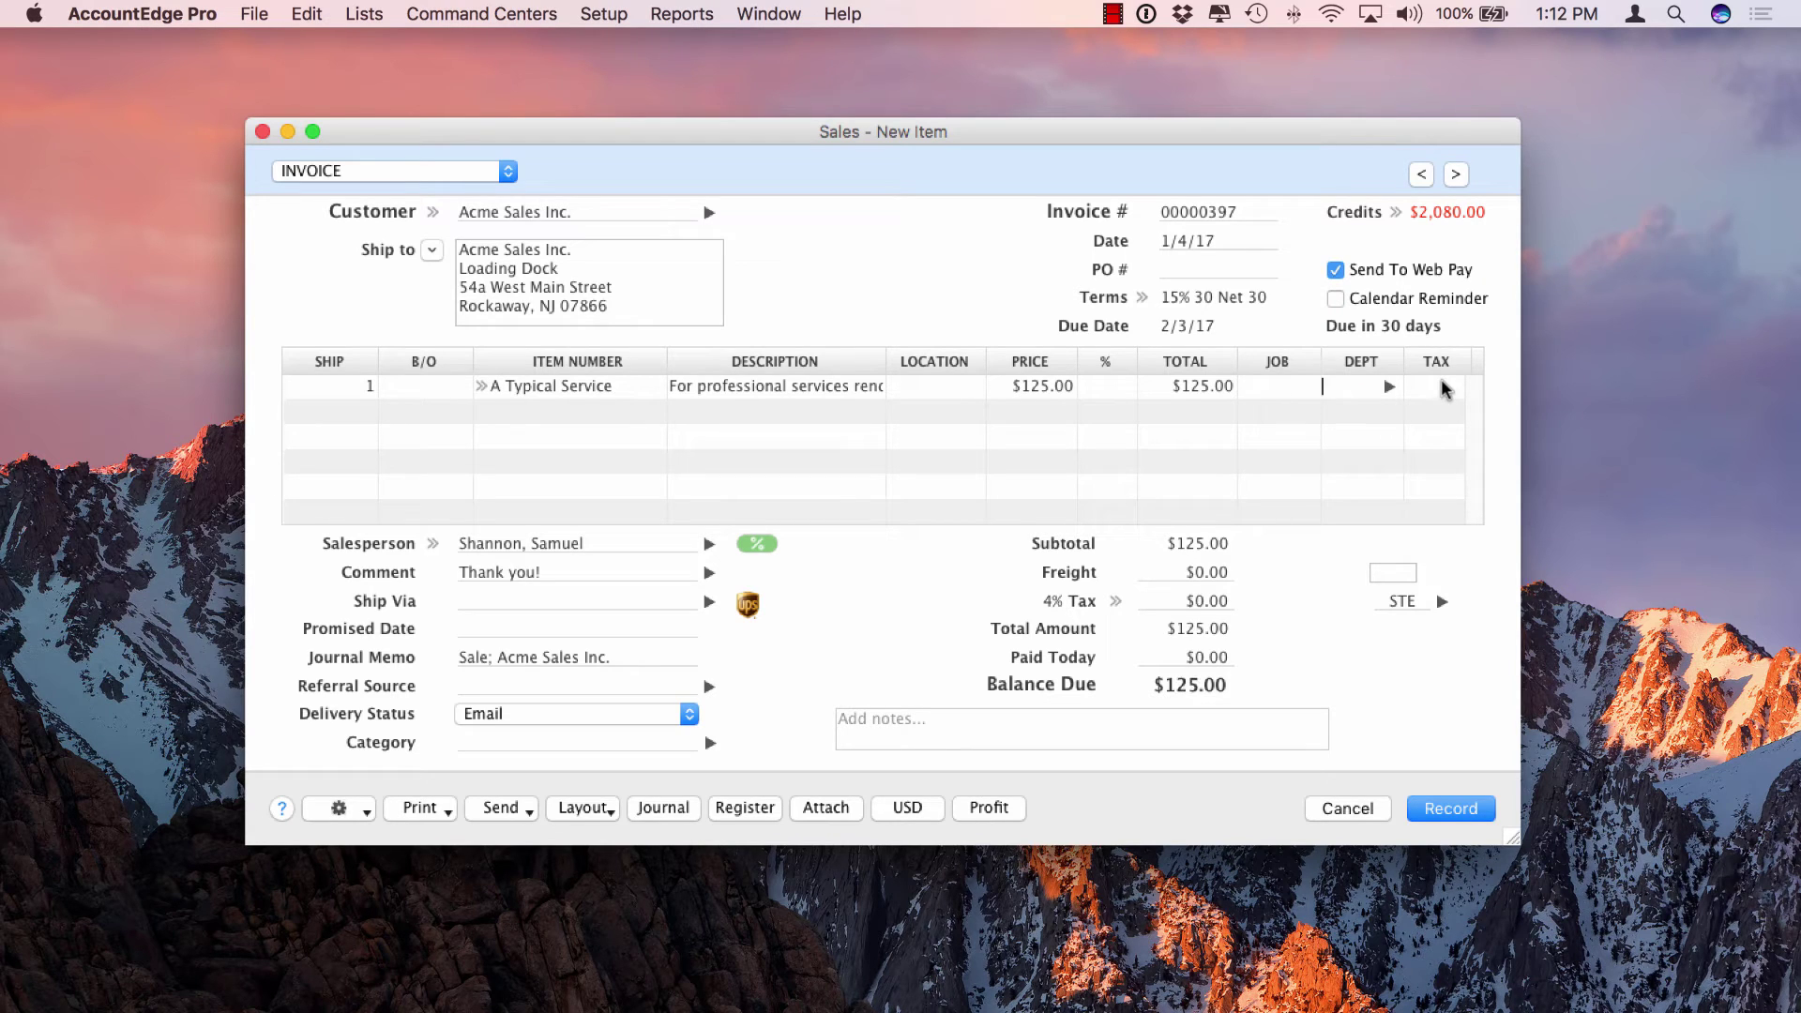
pyautogui.click(1441, 388)
pyautogui.click(1436, 392)
# - Review the journal recap for the $125.00 Acme Sales invoice
pyautogui.press('super+r')
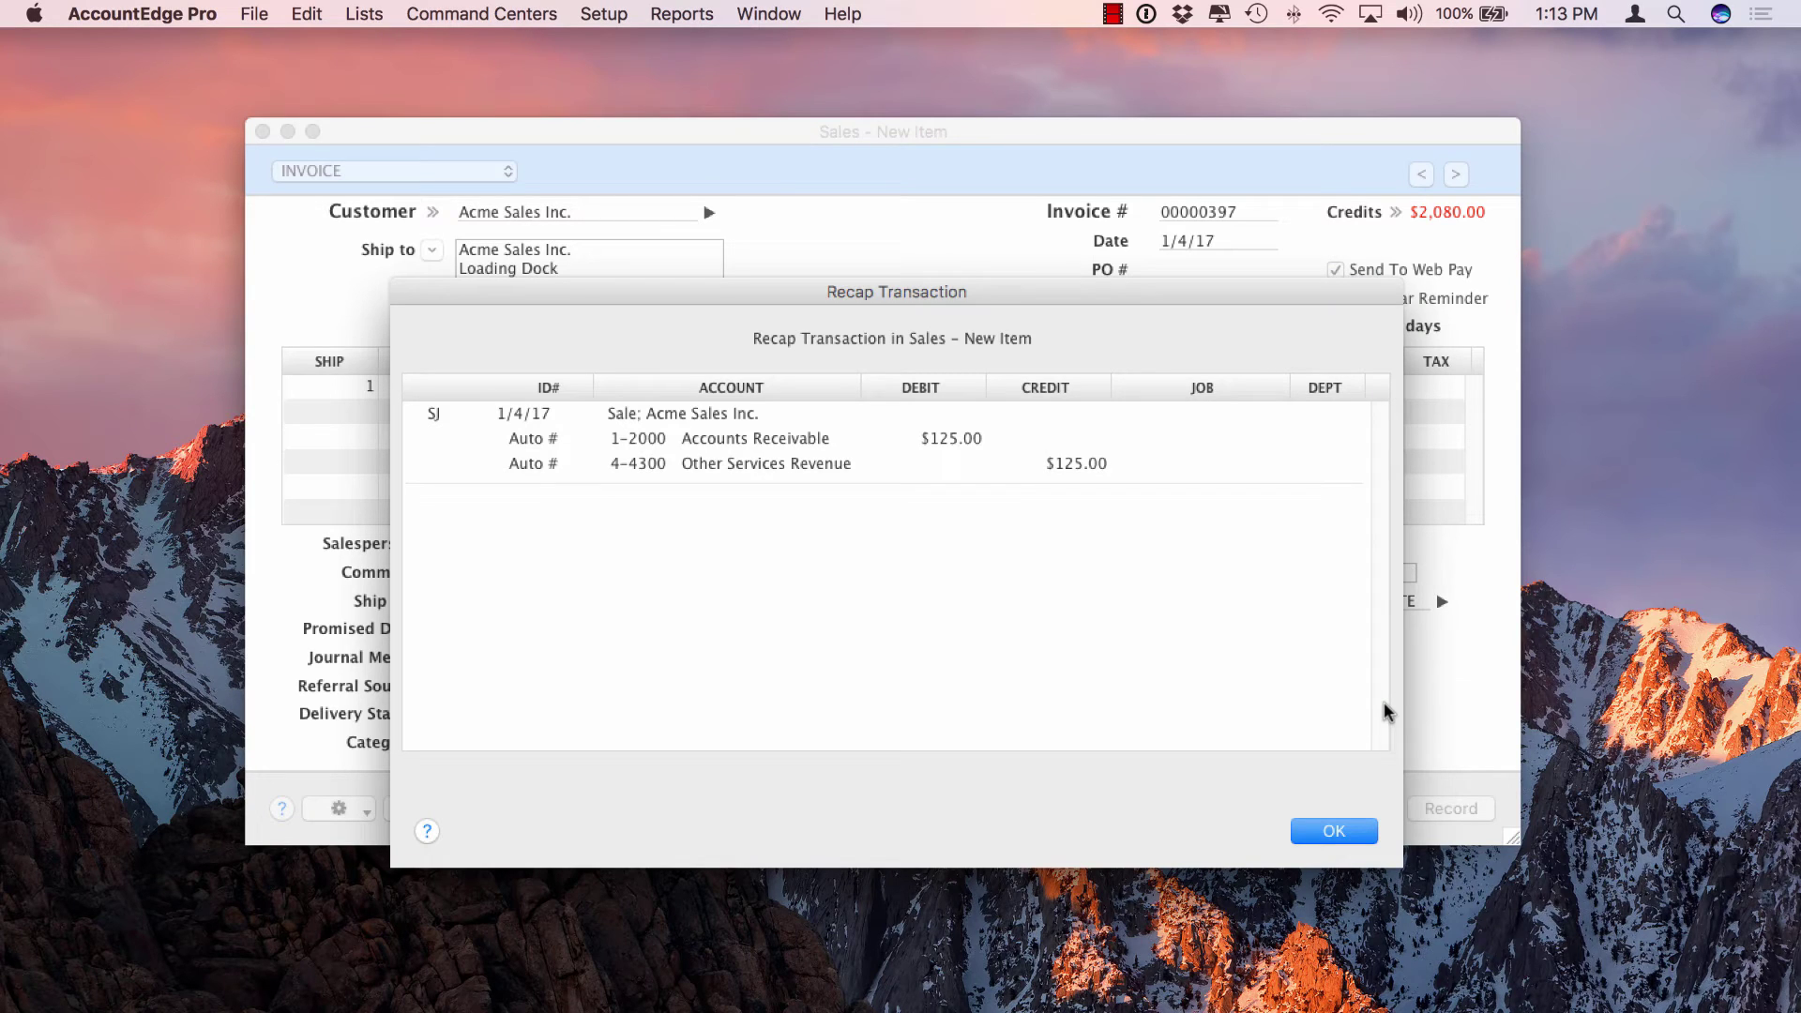
pyautogui.click(310, 11)
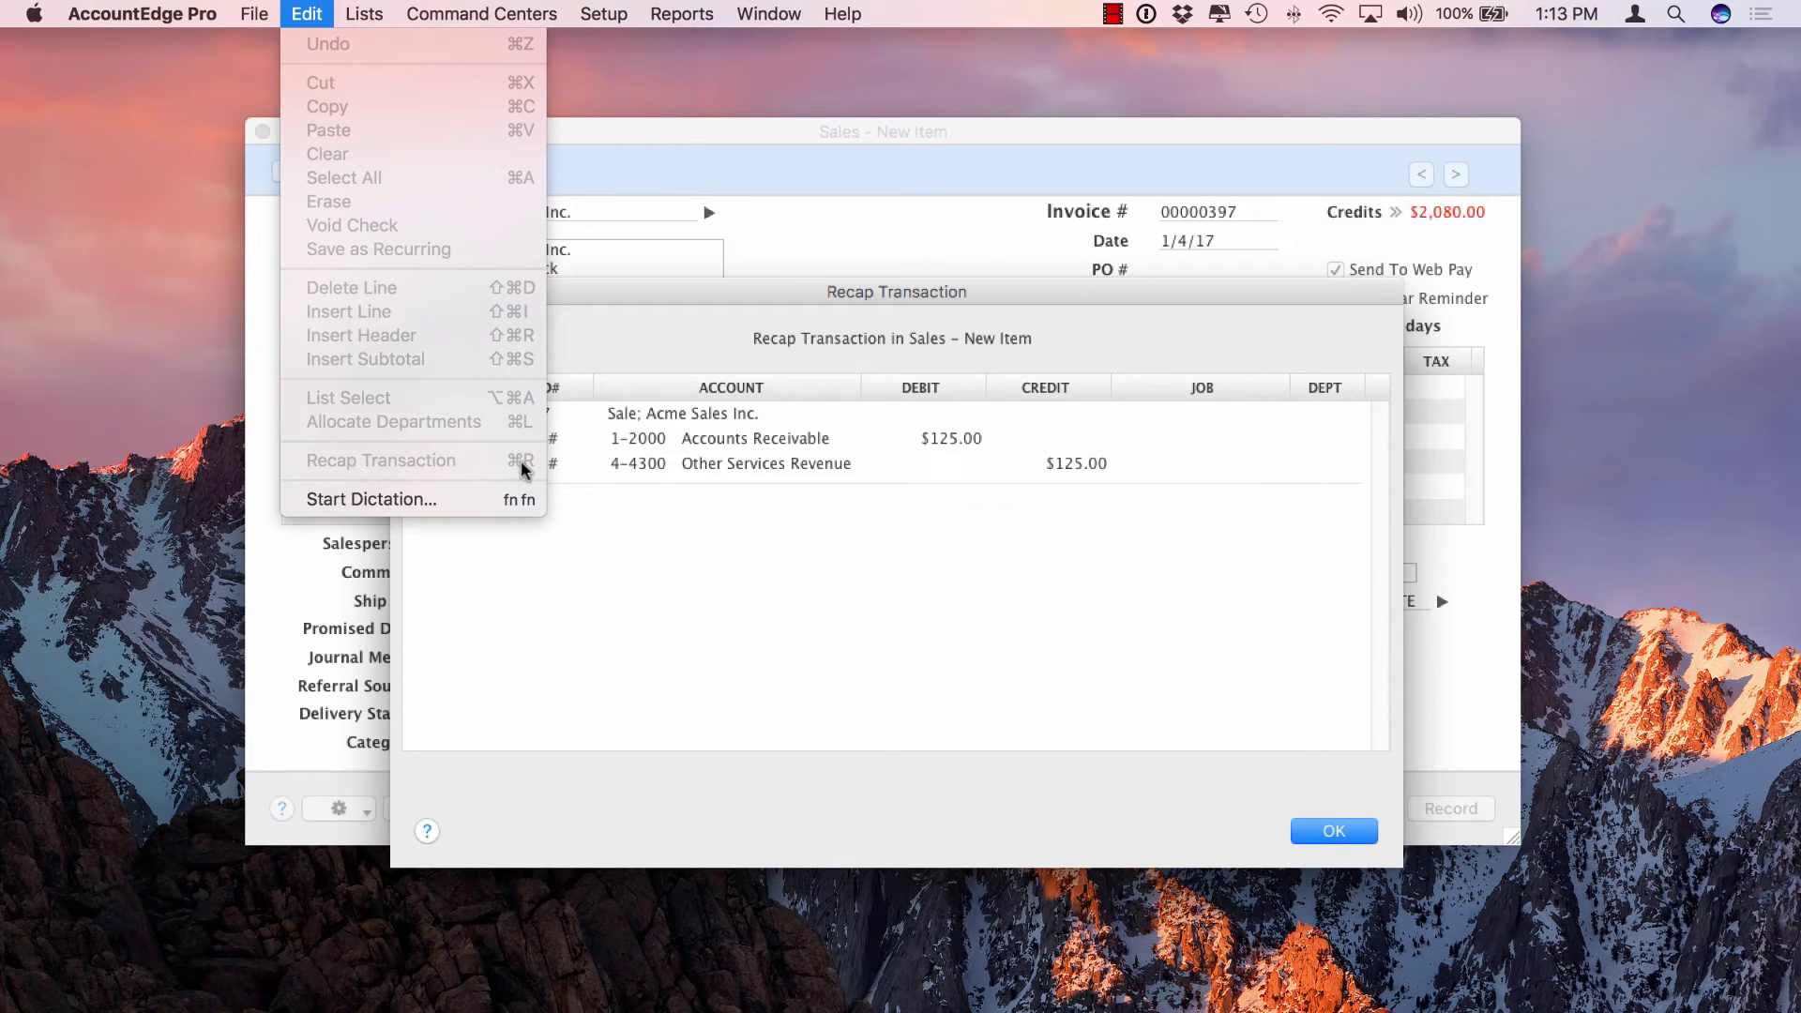
pyautogui.click(717, 555)
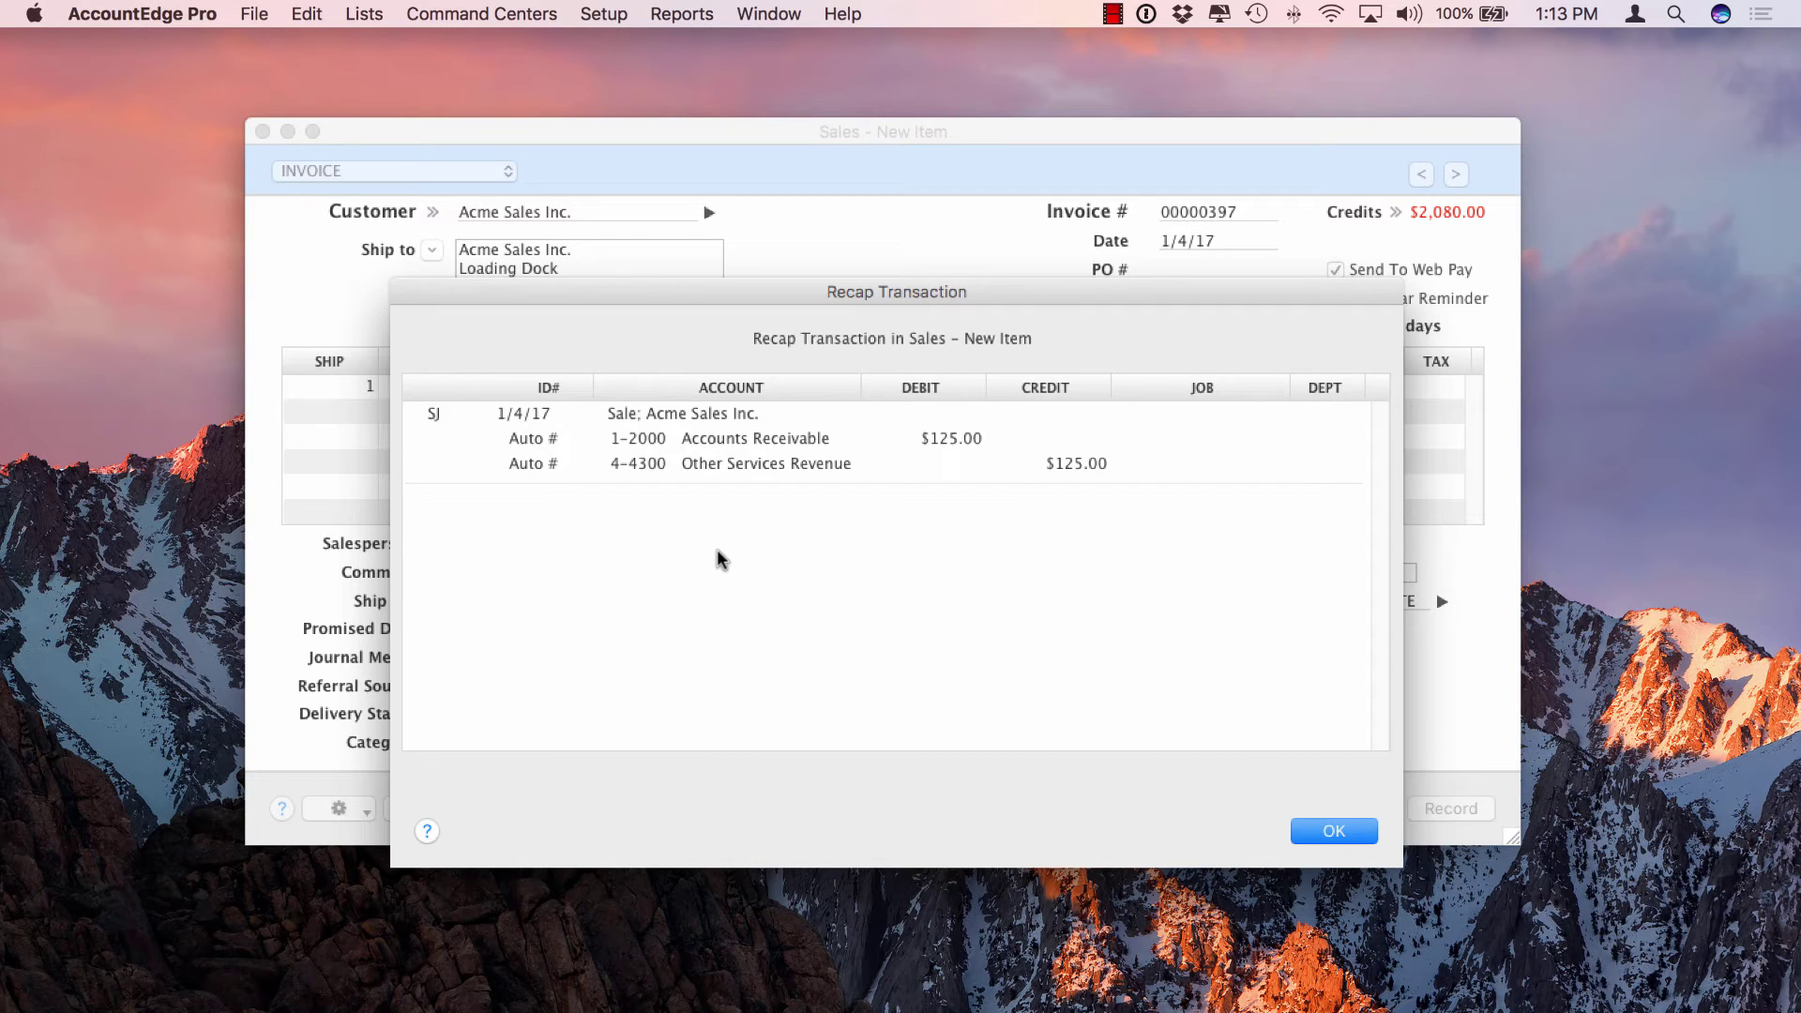
pyautogui.click(1317, 831)
# - Record invoice 00000397 without applying the $2,080.00 credits and close the sales window
pyautogui.click(1435, 818)
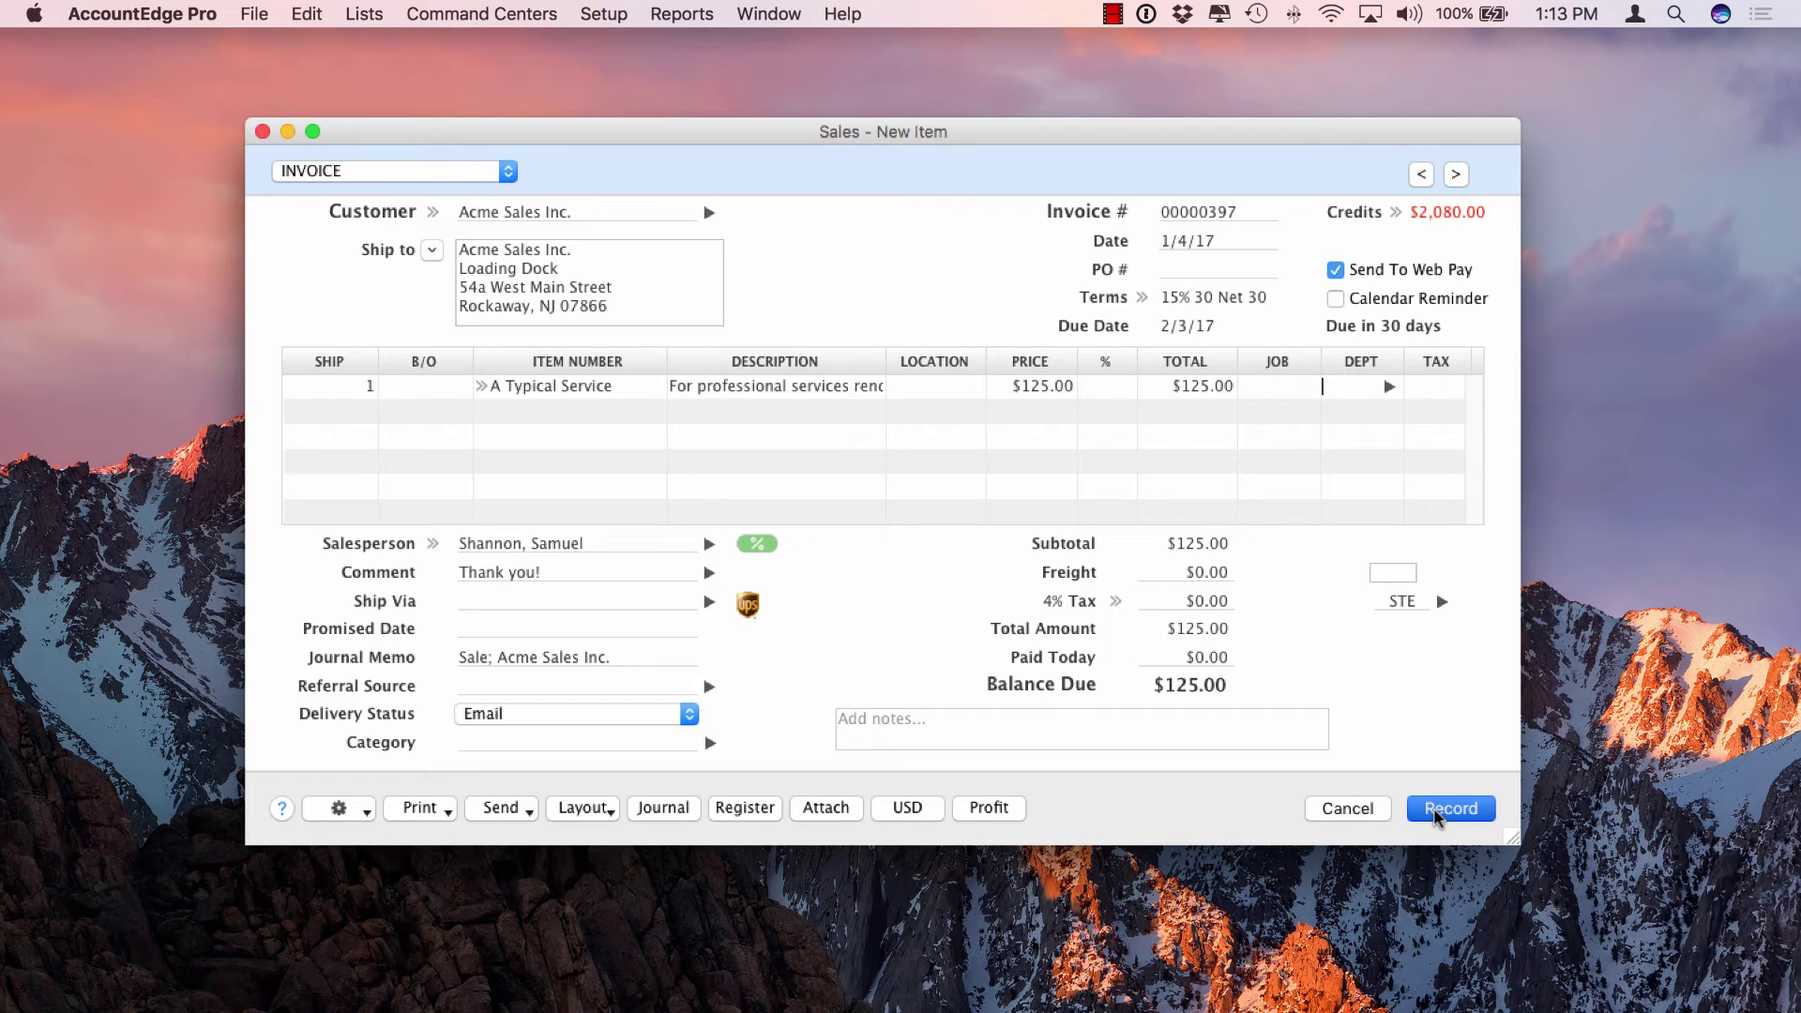
pyautogui.click(761, 504)
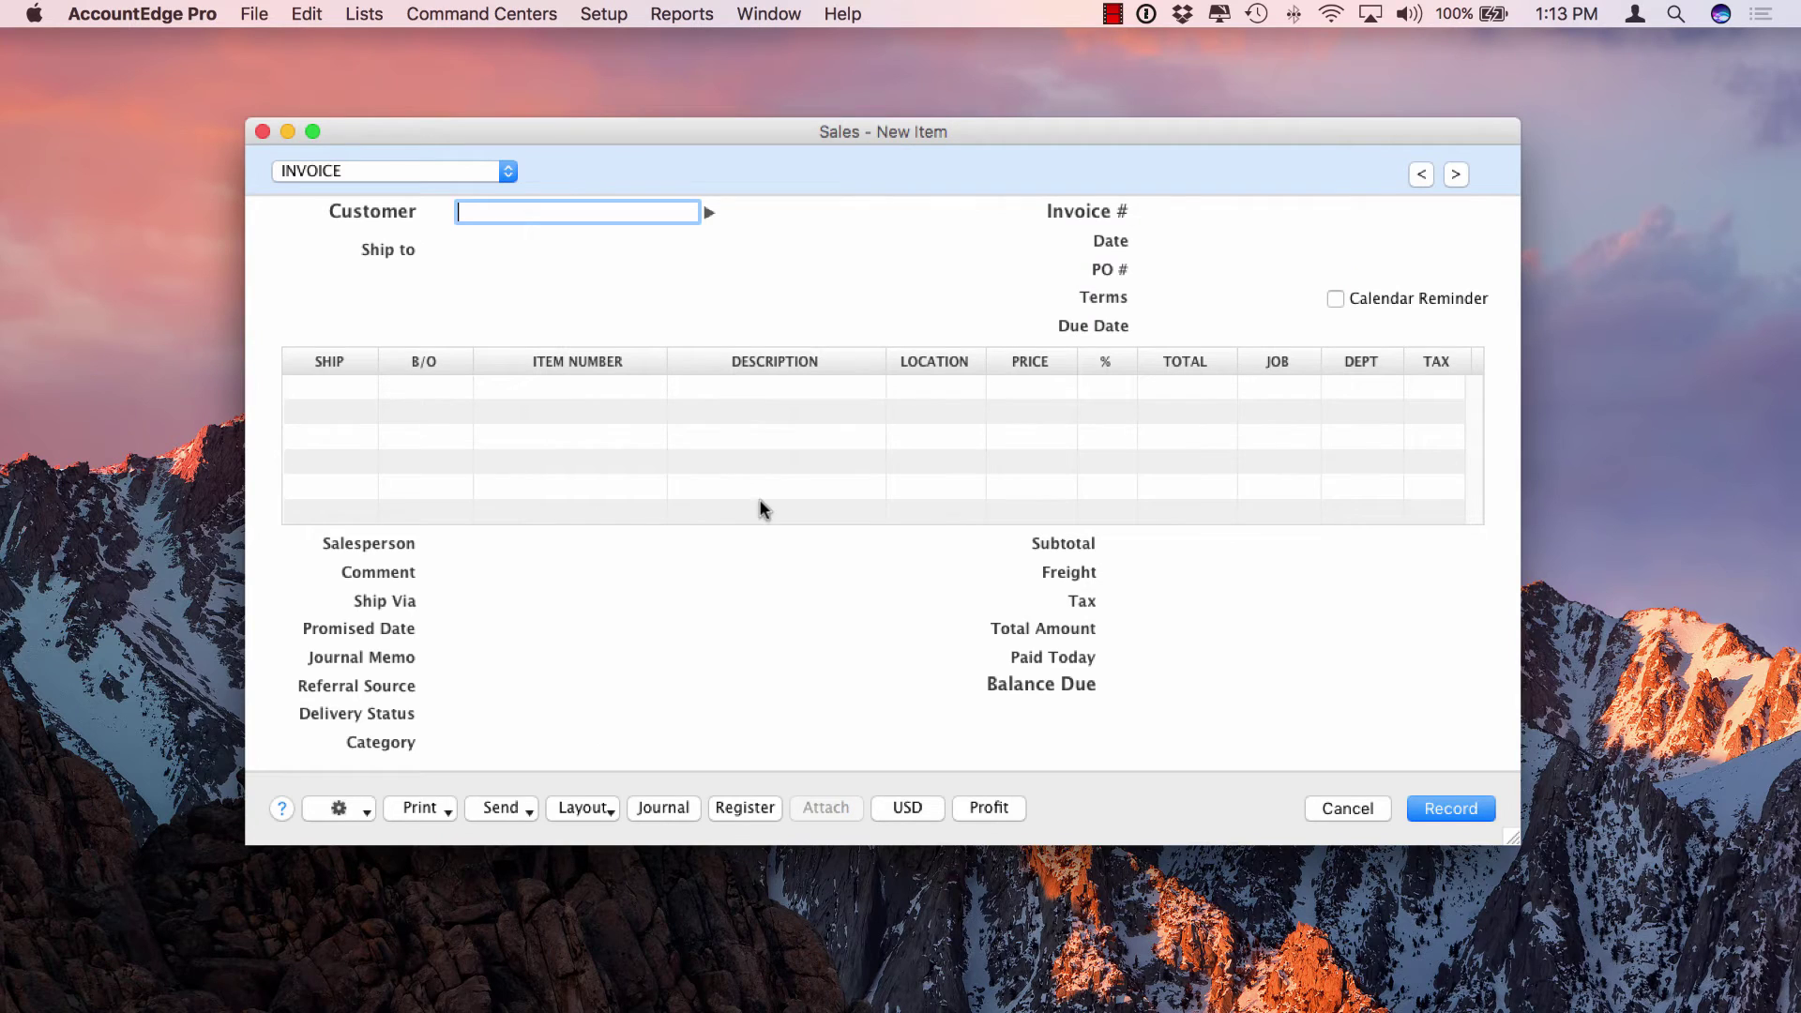
pyautogui.click(1341, 805)
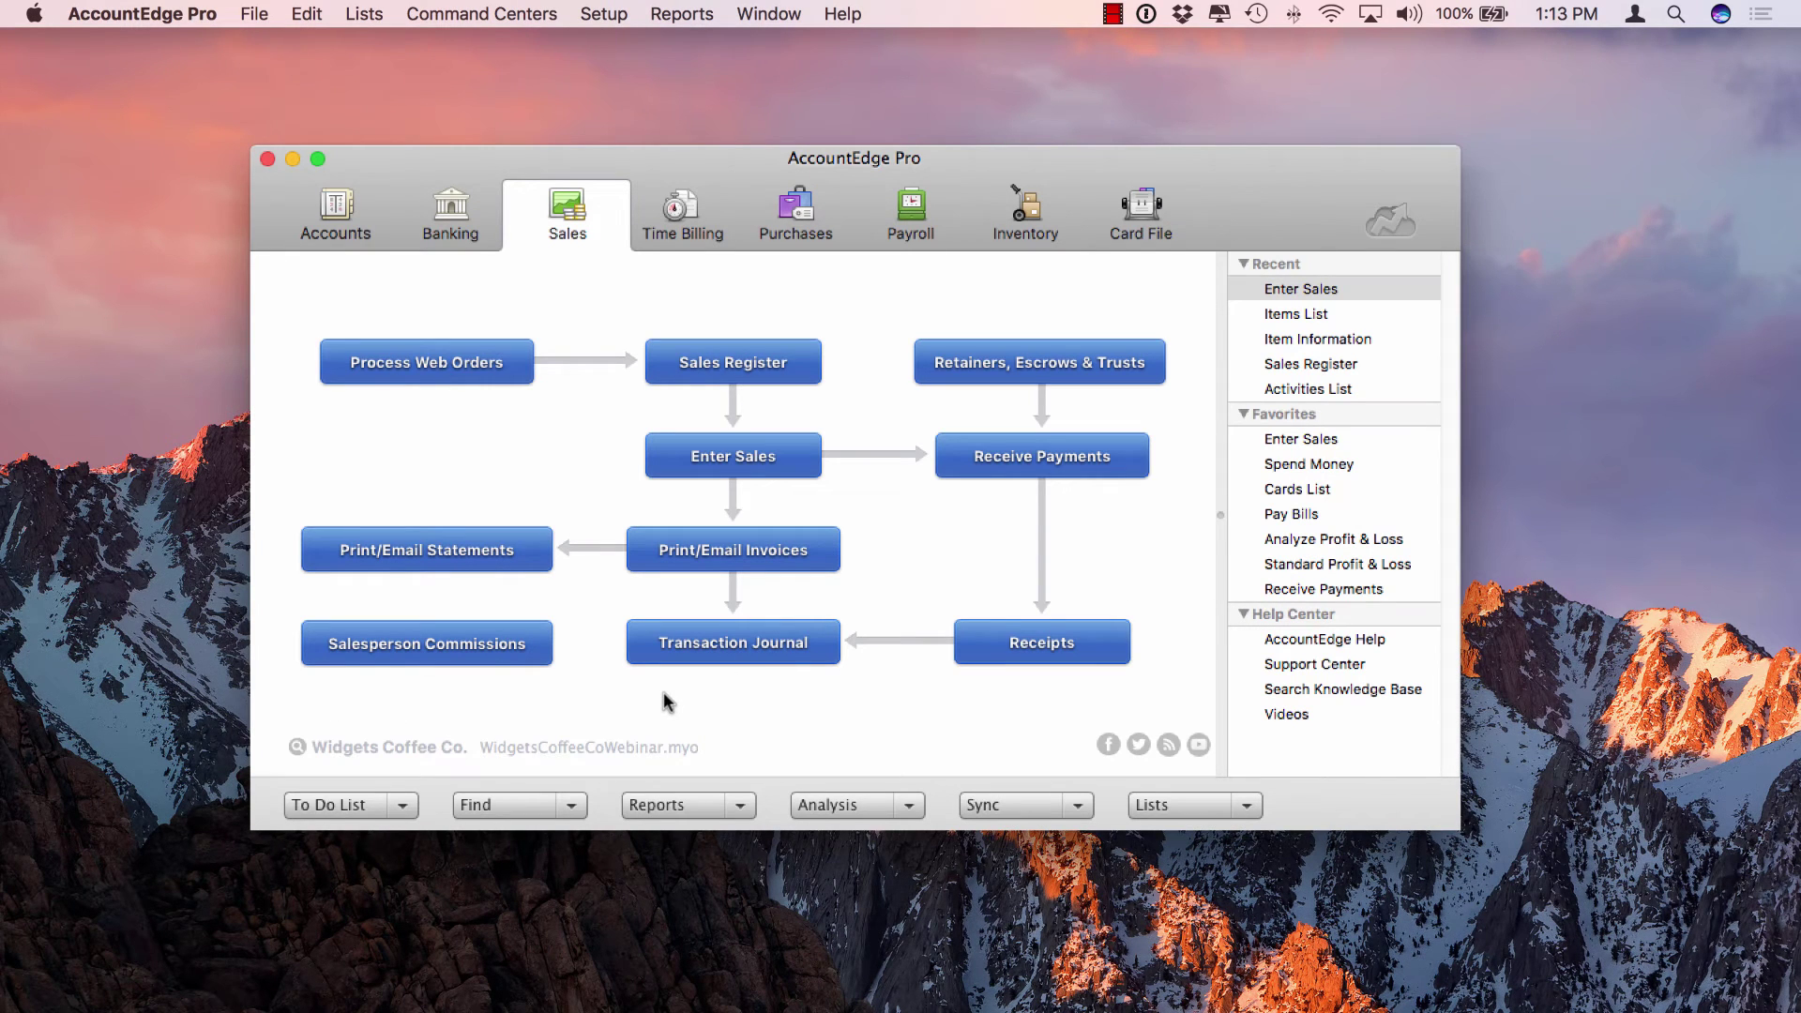
# - Show the Time Billing Activities List with its 12 hourly and non-hourly activities
pyautogui.click(673, 219)
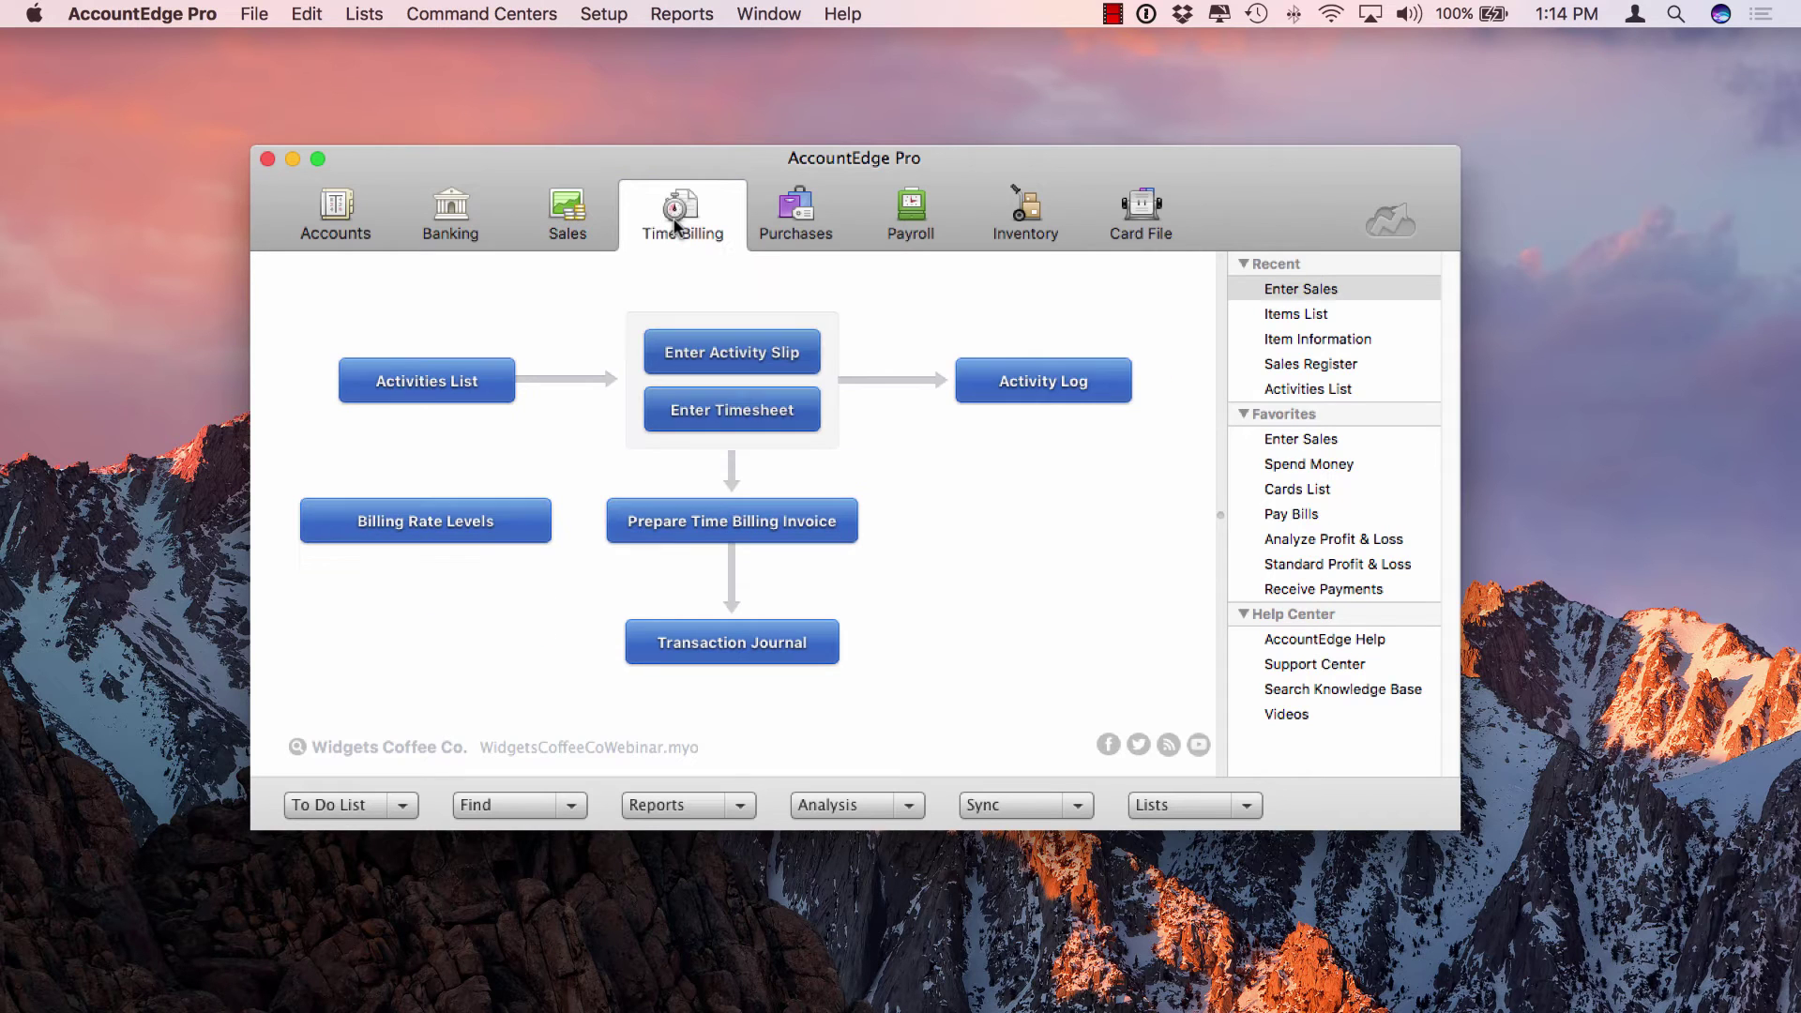
pyautogui.click(395, 385)
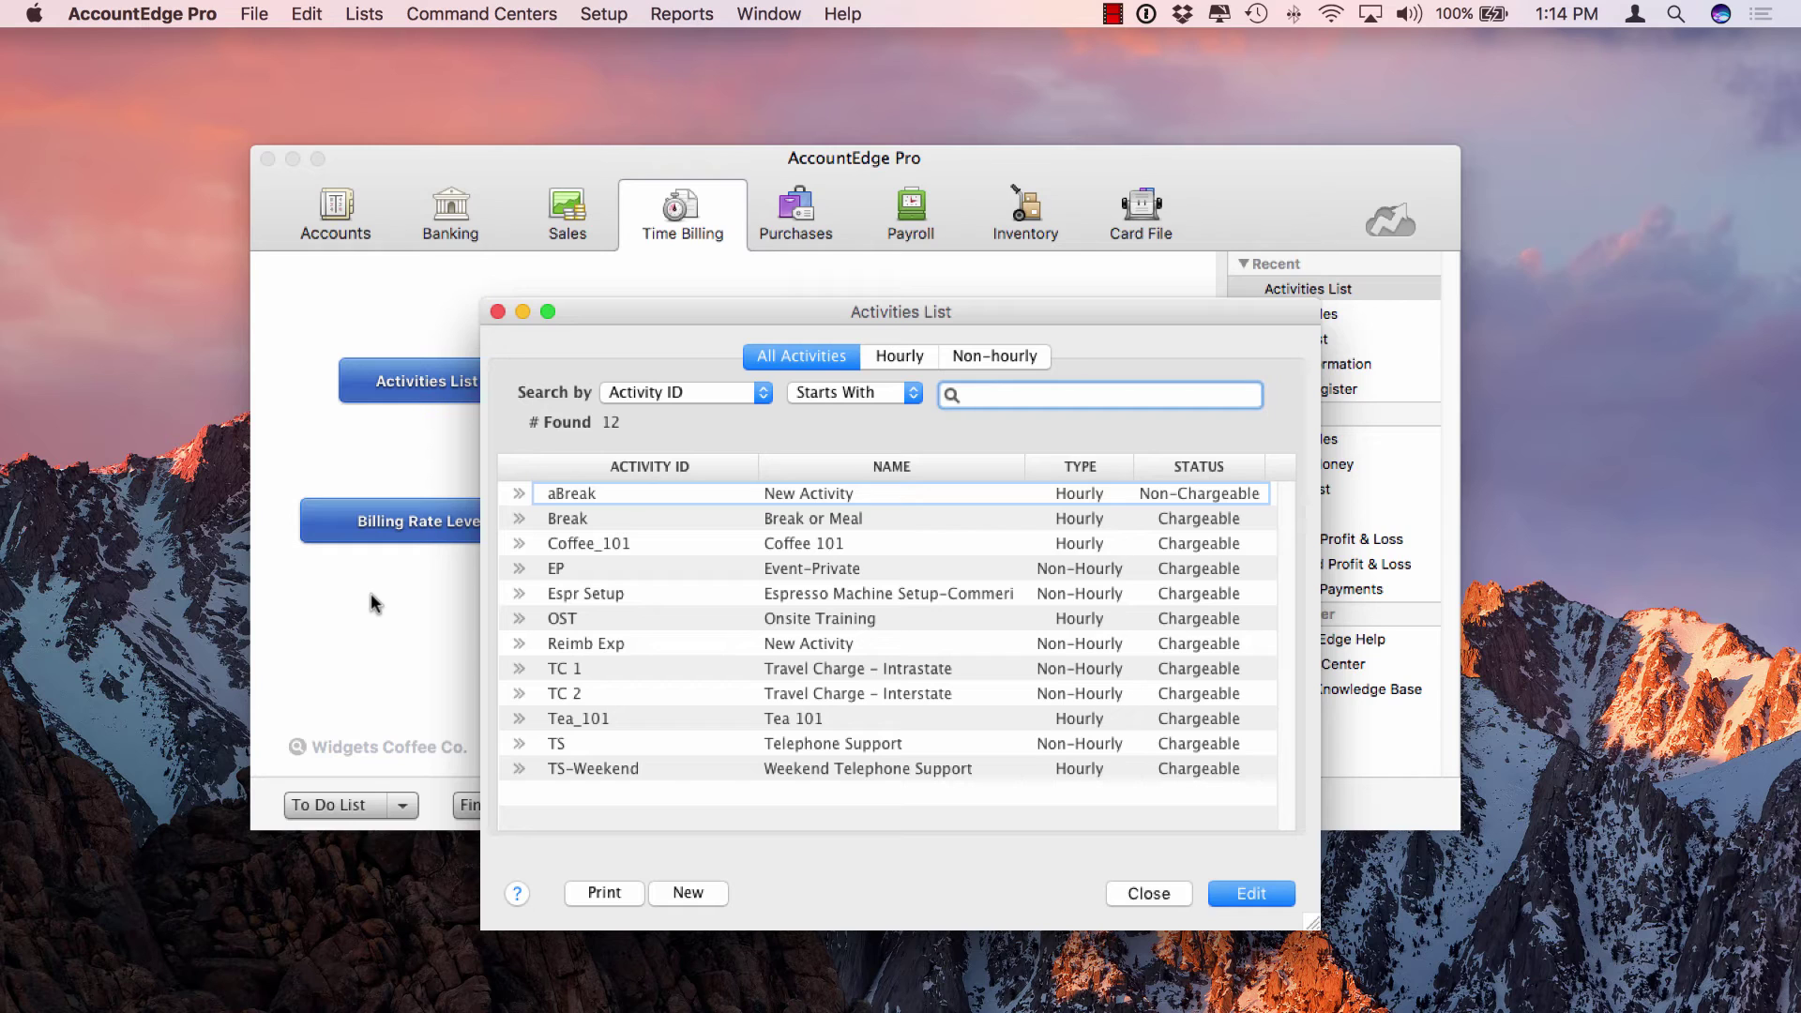
# - Point out the EP, Break and aBreak activities, then open aBreak's Activity Information record
pyautogui.click(896, 569)
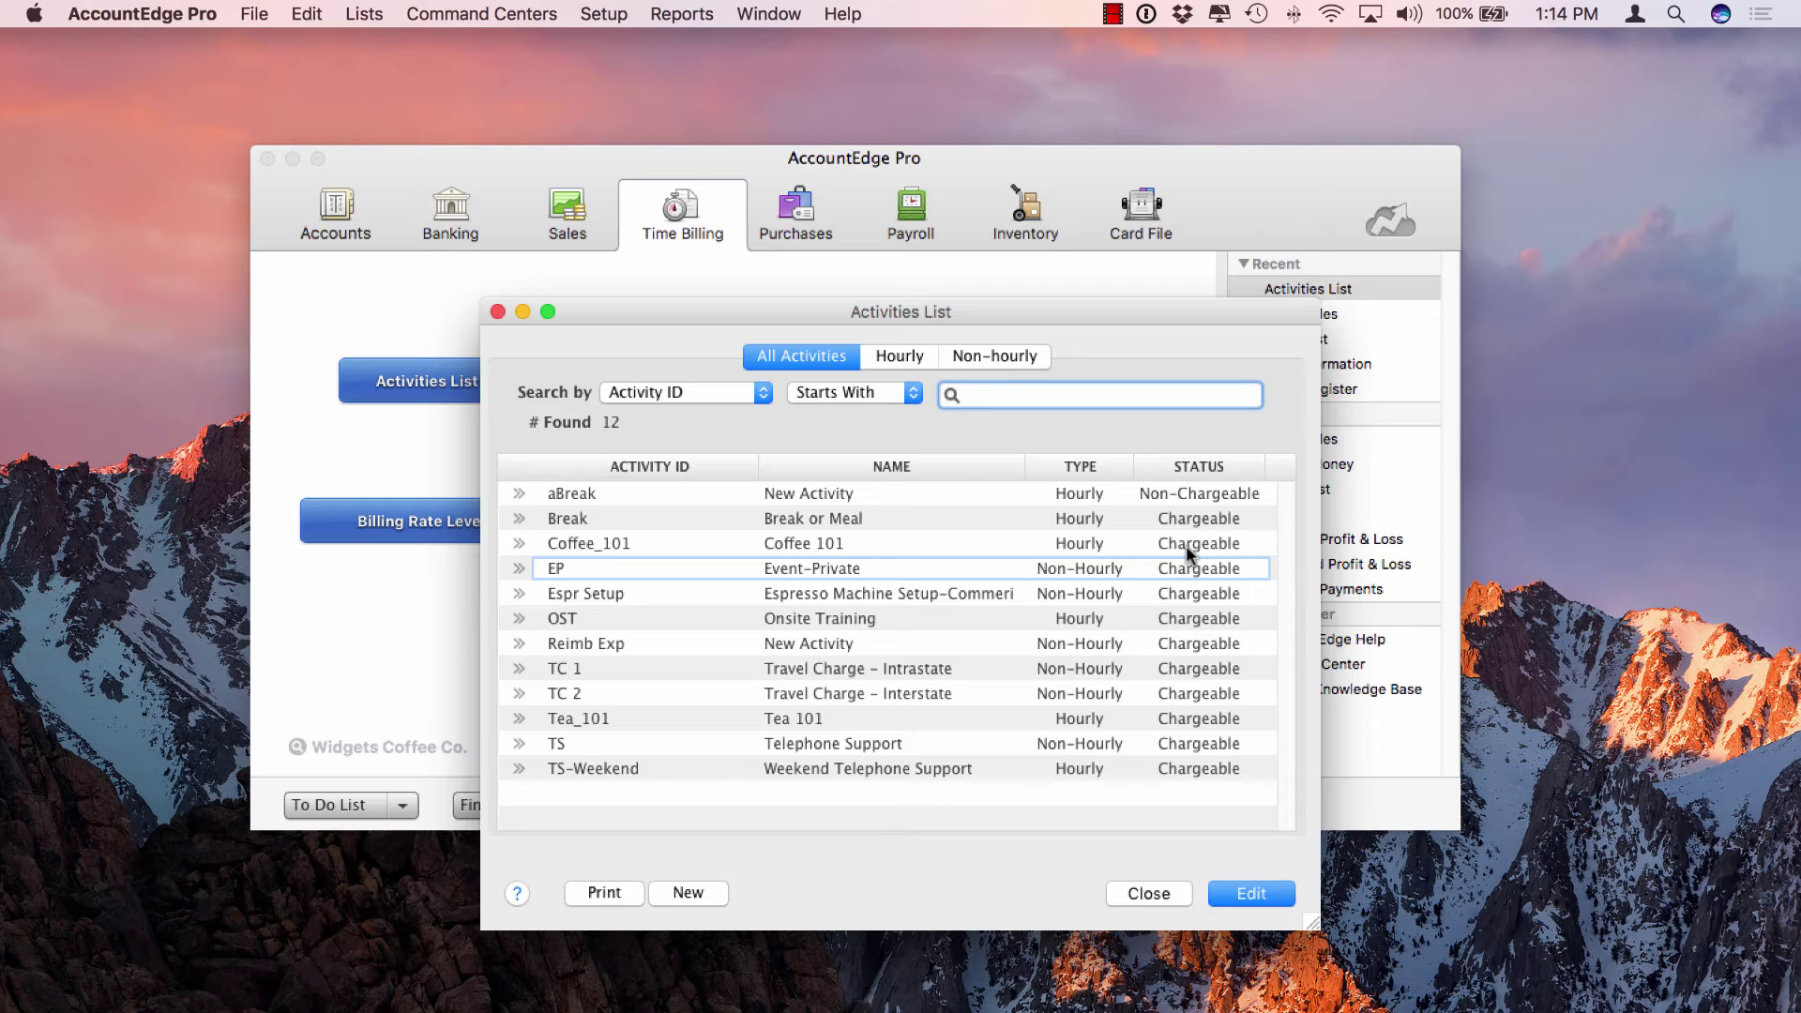
pyautogui.click(673, 516)
pyautogui.click(621, 490)
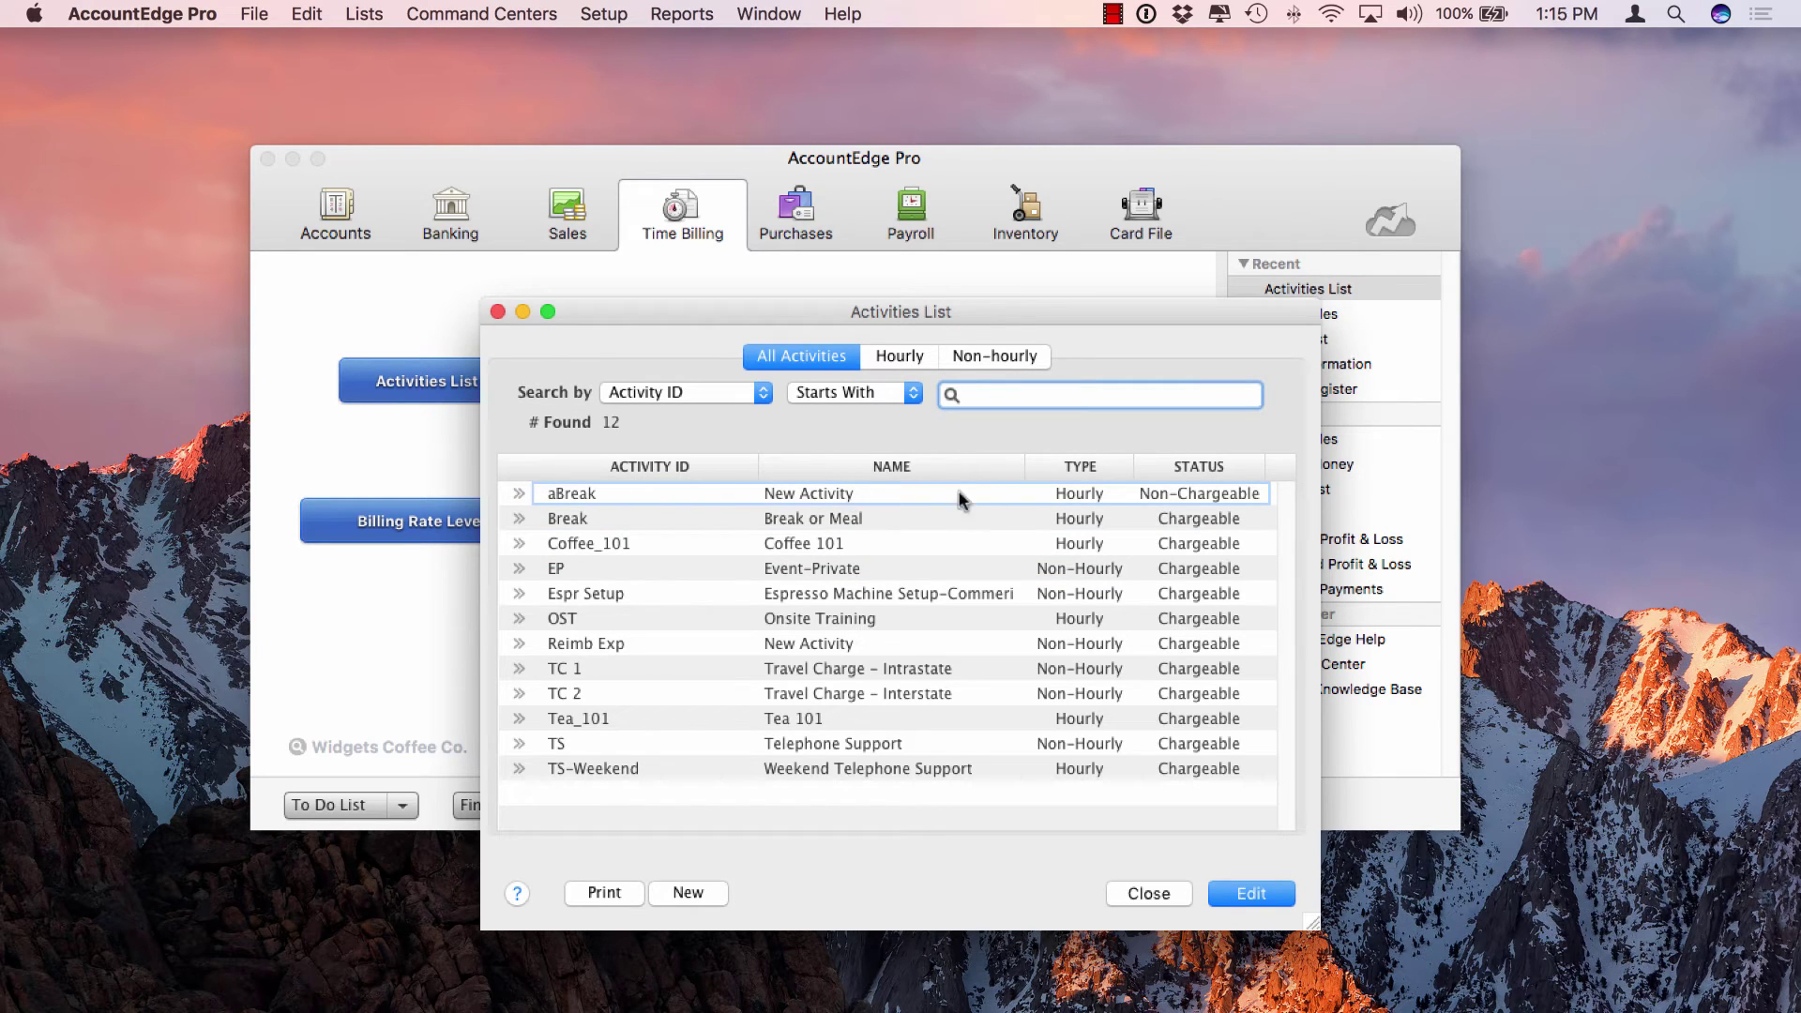
pyautogui.click(518, 494)
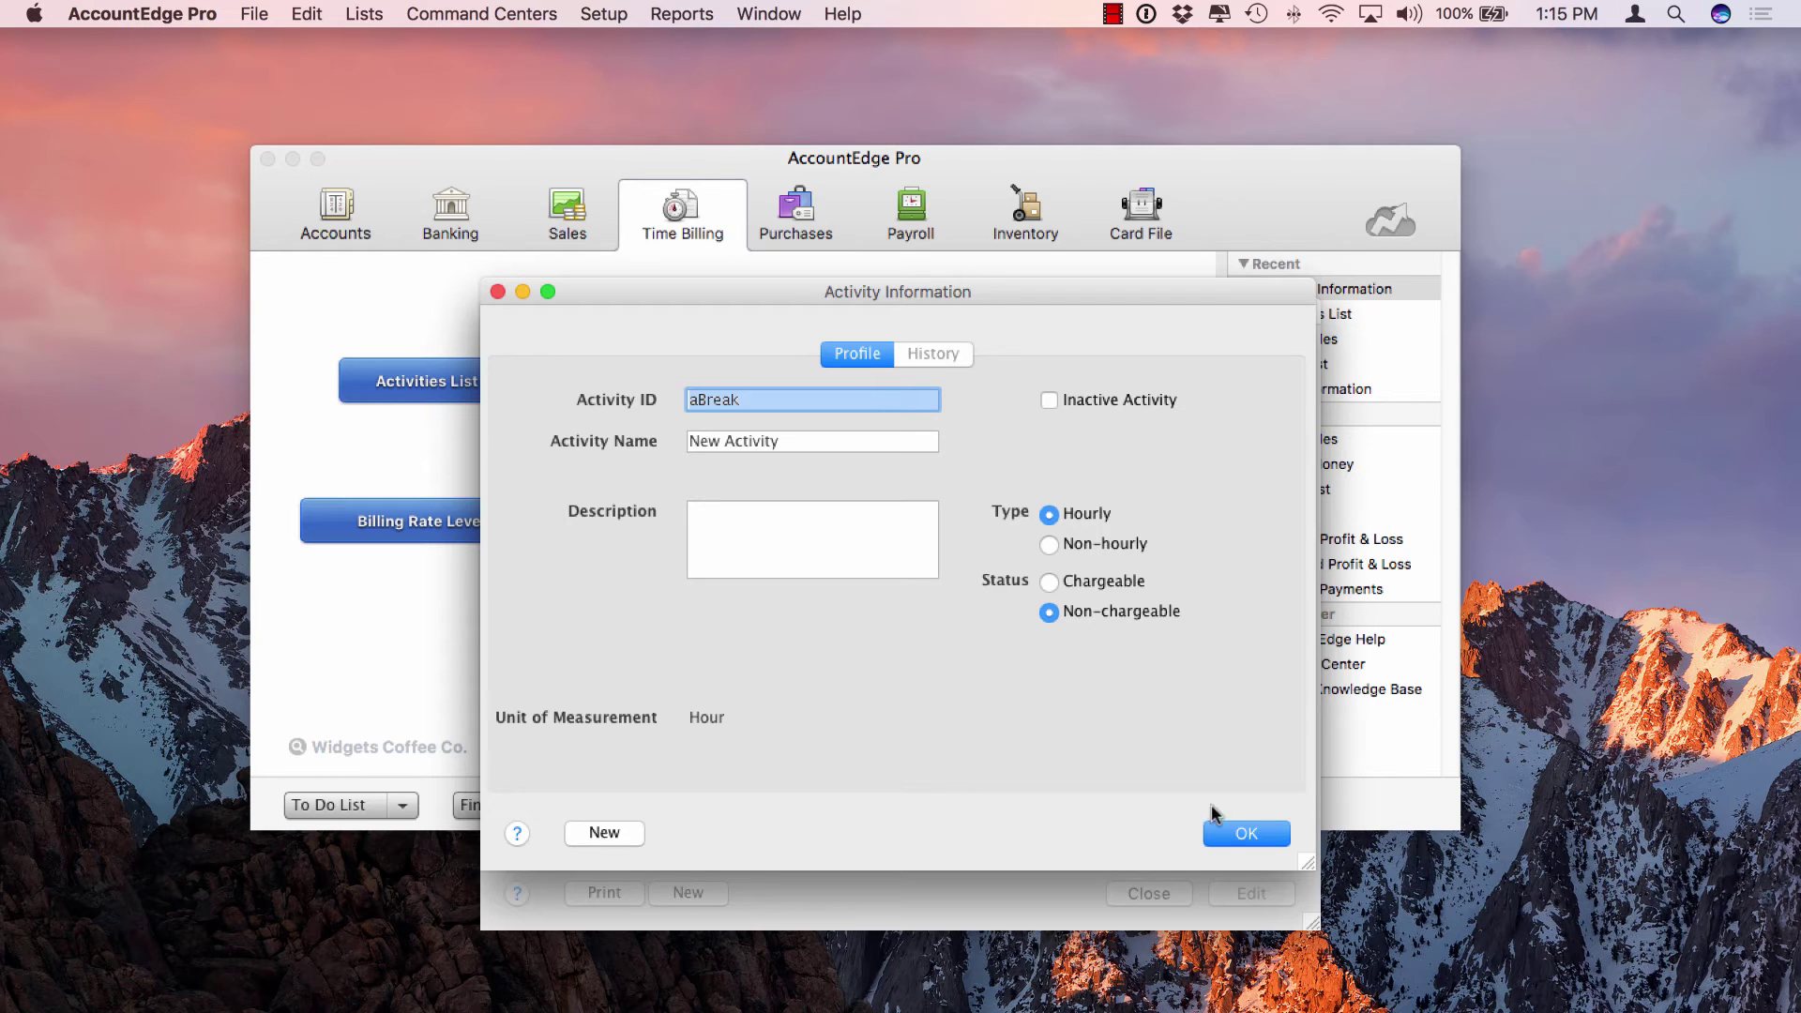
# - Close aBreak, check the Break activity's $100.00 default rate, then close the activity windows
pyautogui.click(1227, 832)
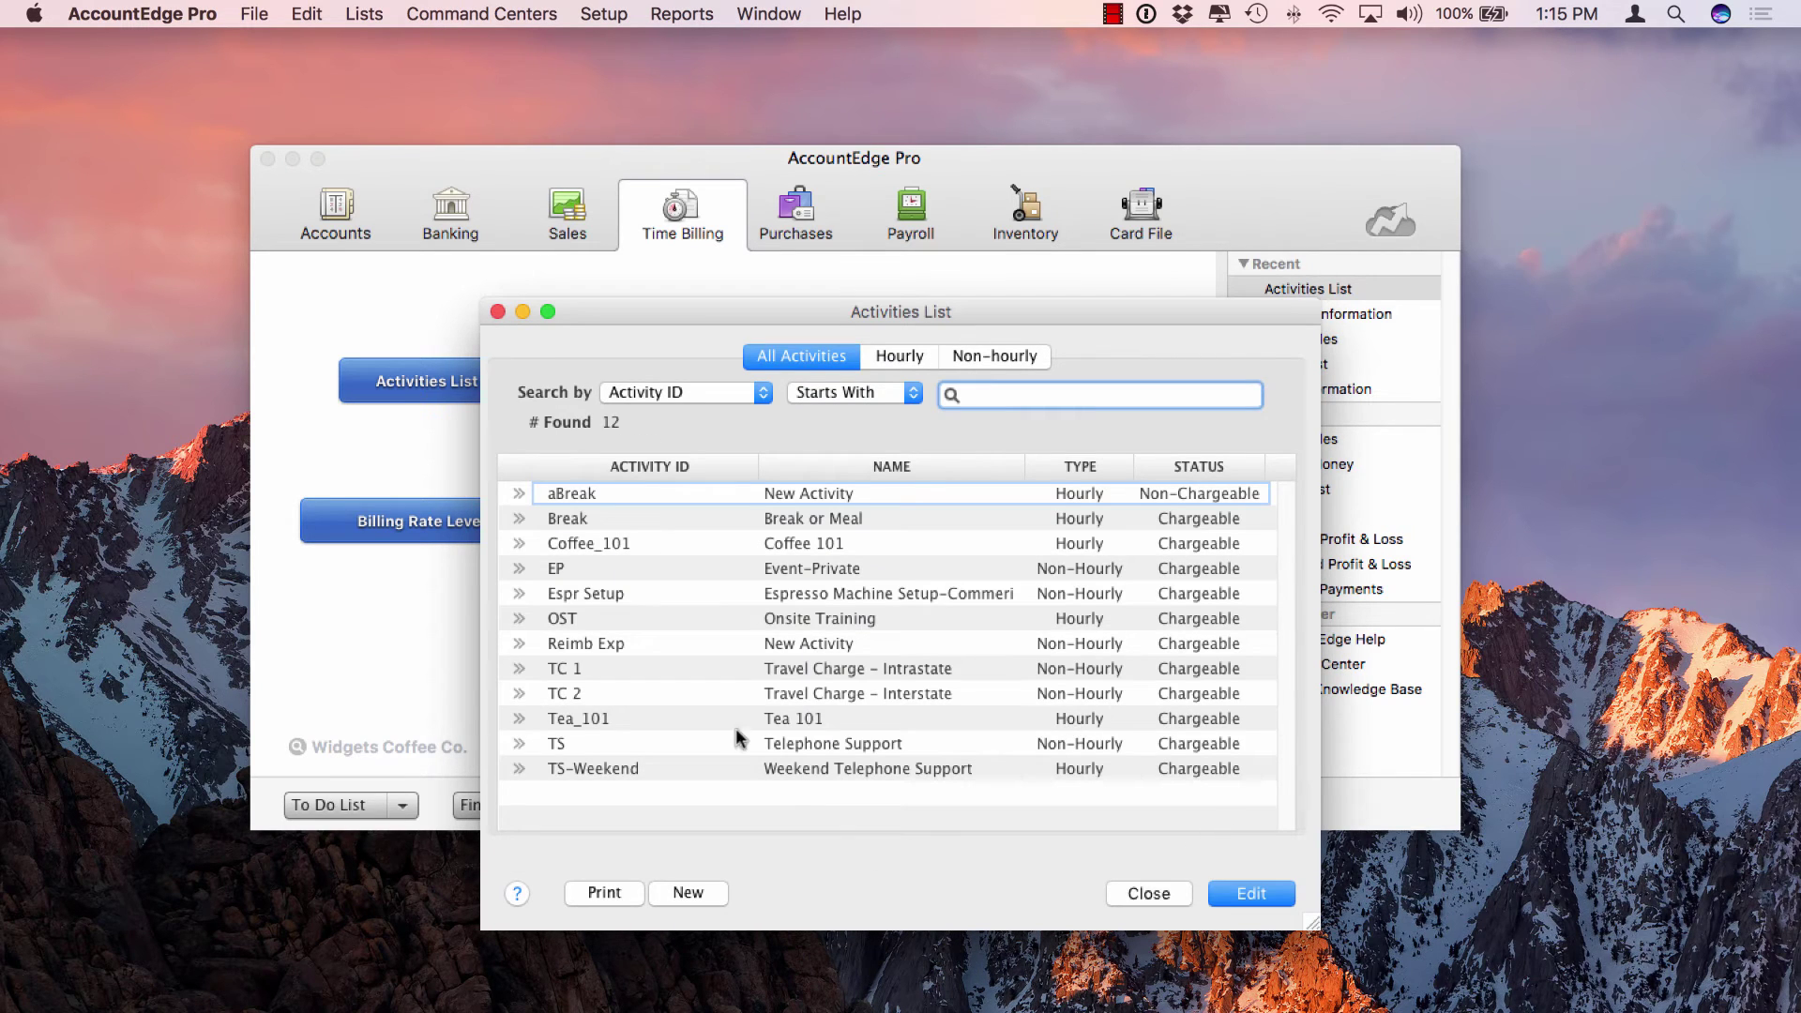
pyautogui.click(784, 526)
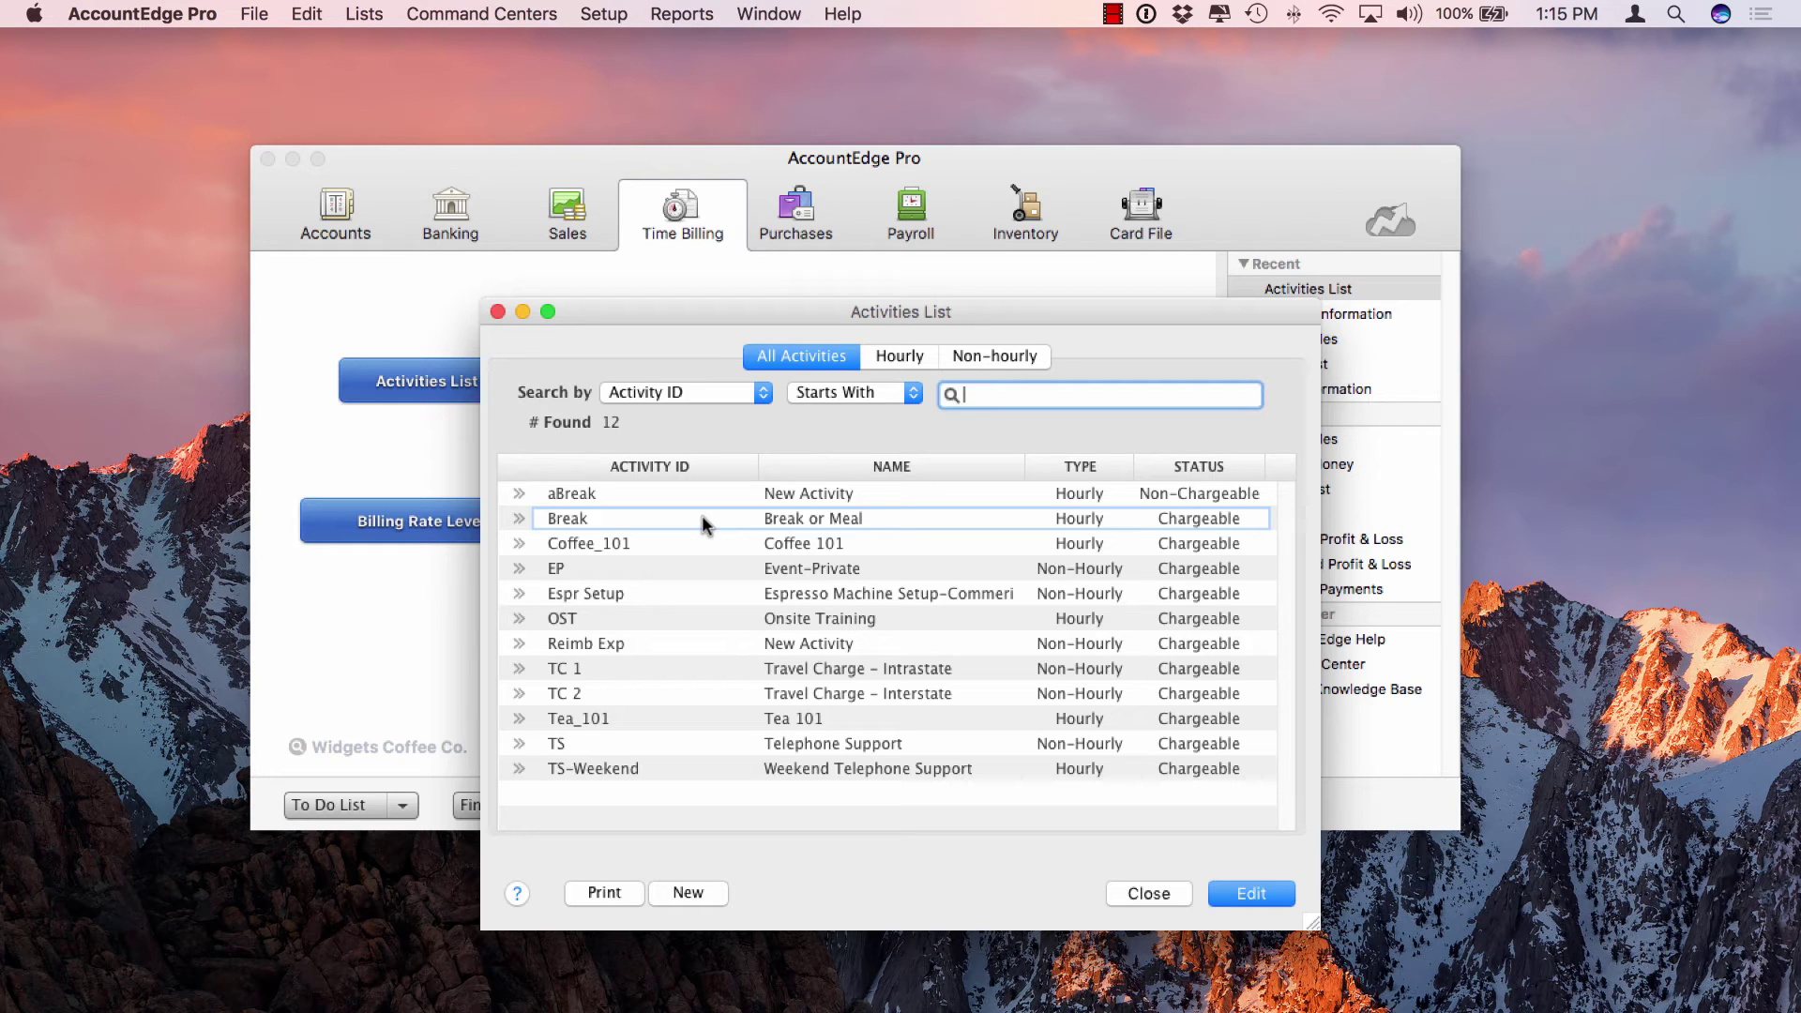
pyautogui.click(519, 518)
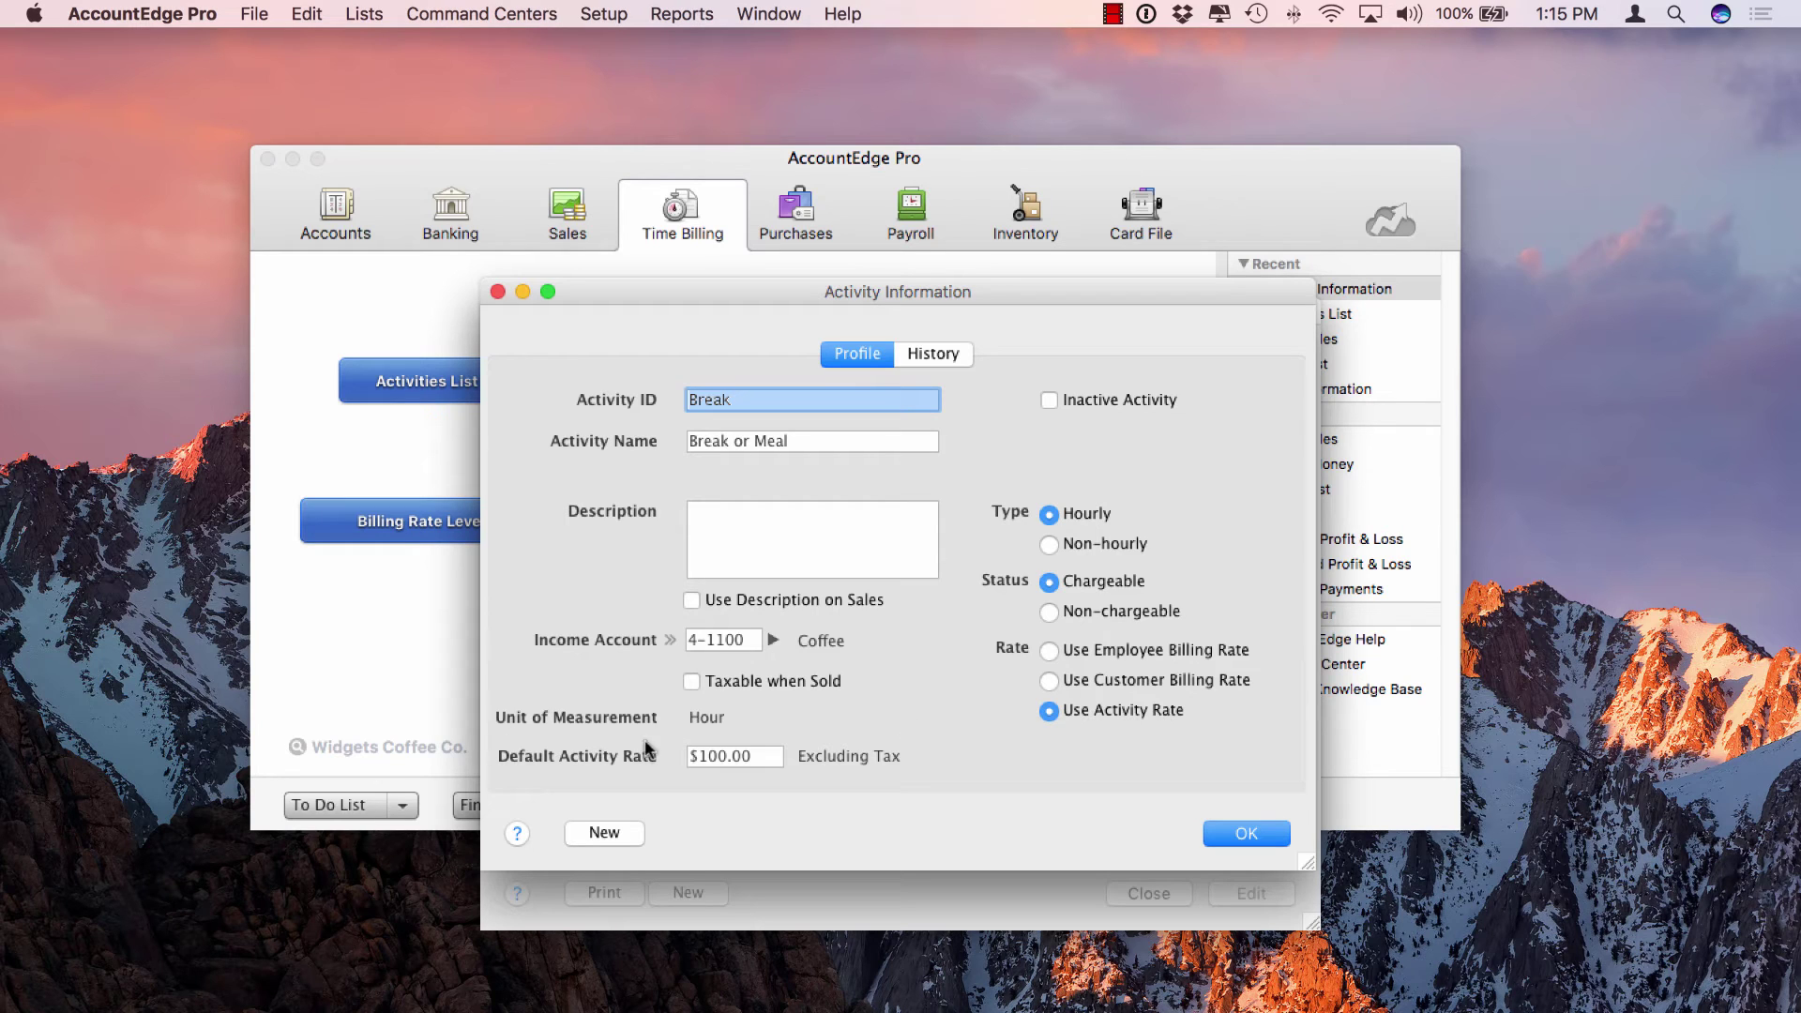
pyautogui.click(746, 758)
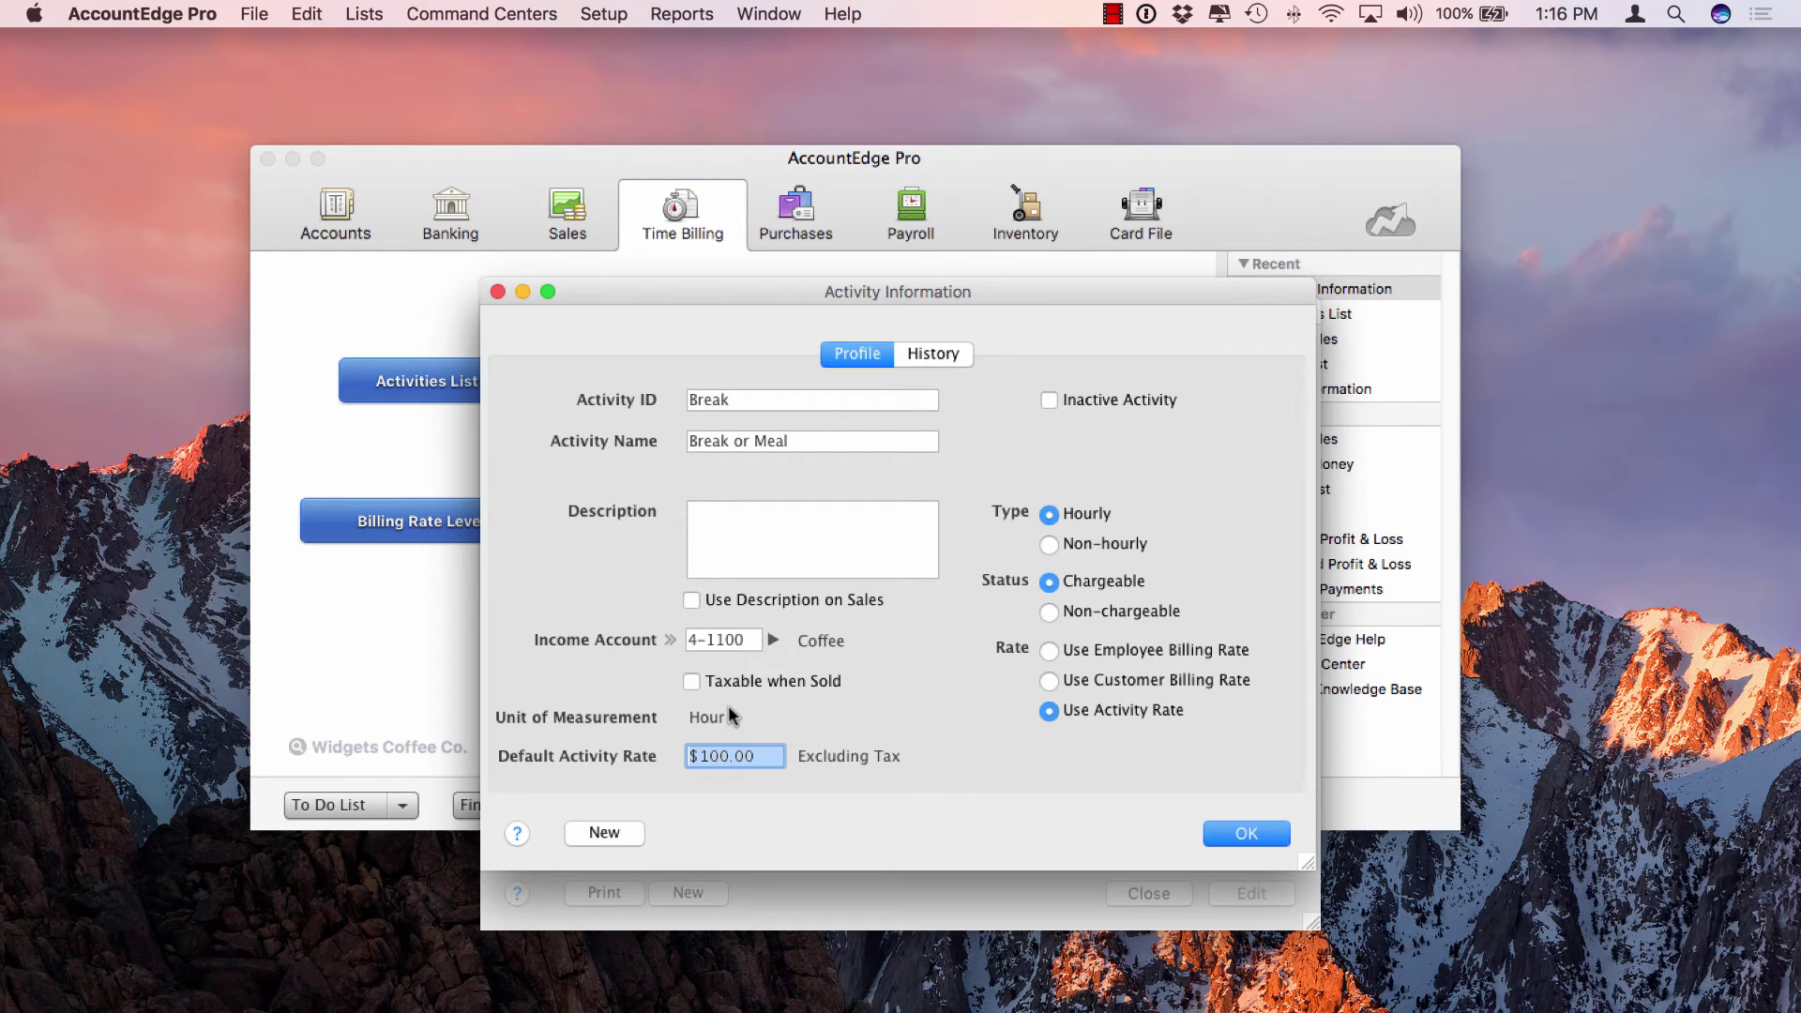
pyautogui.click(1211, 823)
pyautogui.click(1148, 893)
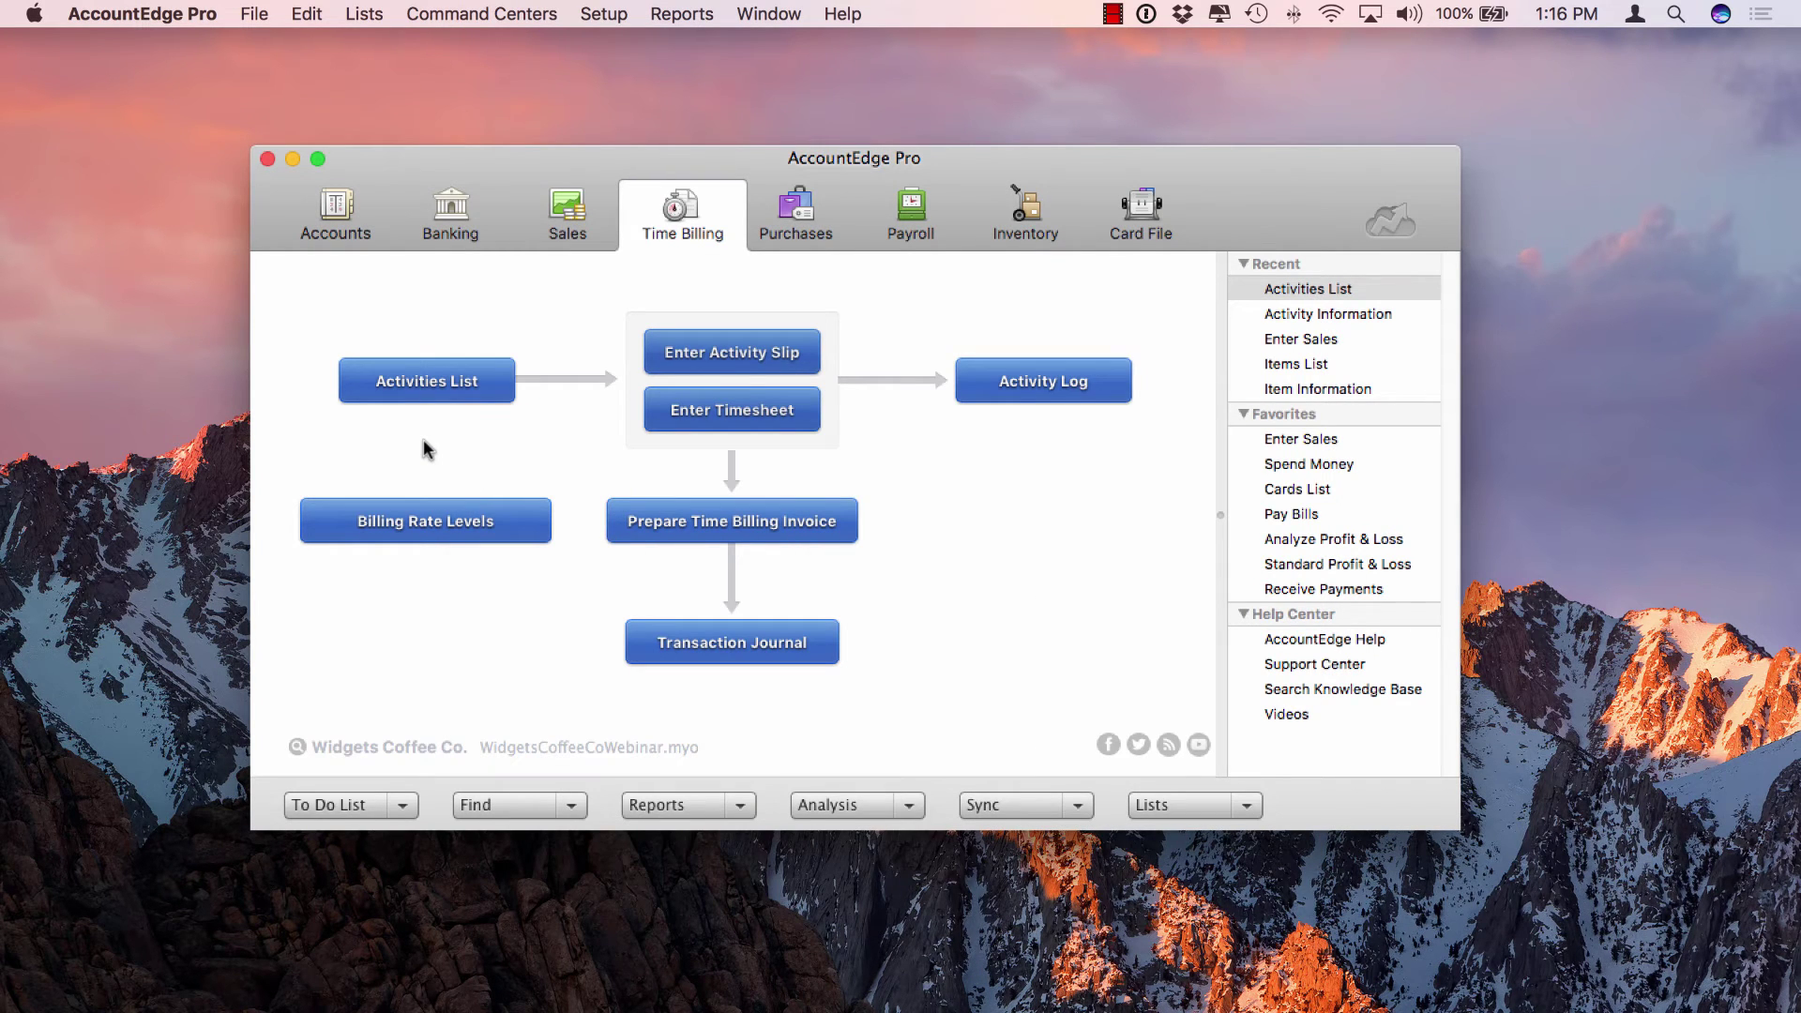
# - Fill a new activity slip for Acme Sales Inc. with activity aBreak and 1 unit
pyautogui.click(773, 356)
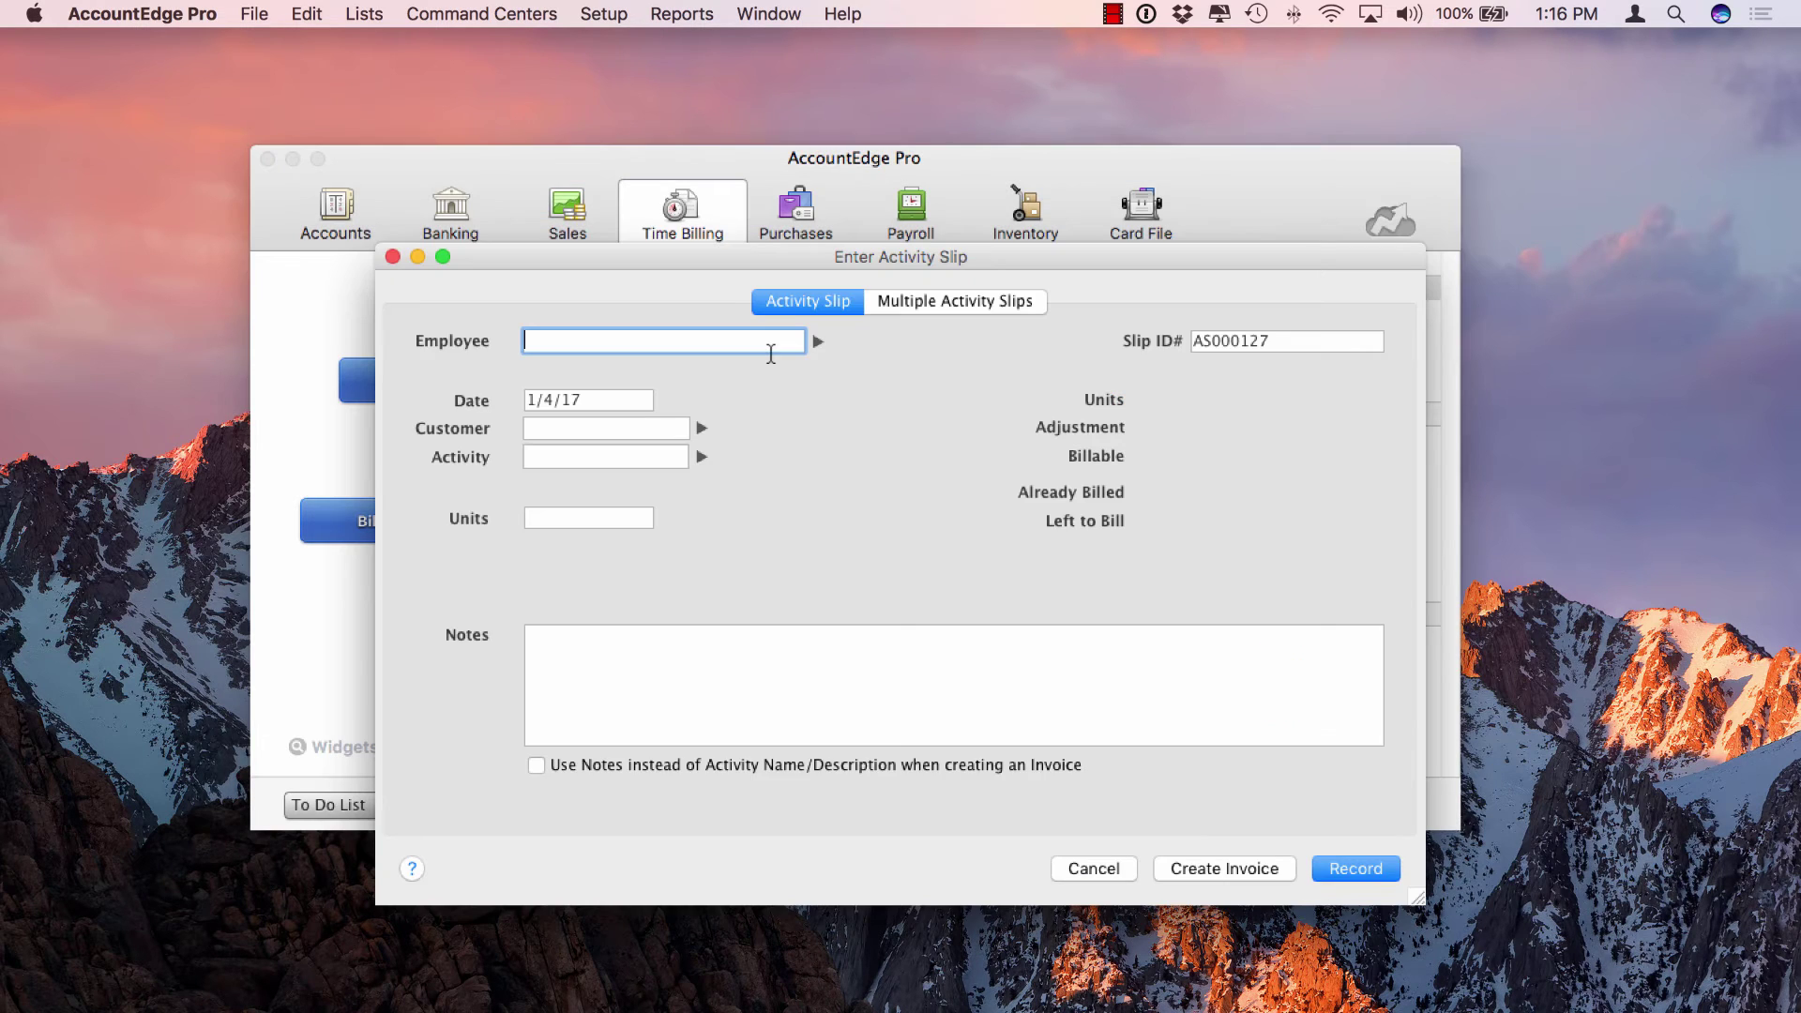
pyautogui.write('Berringer, Charles')
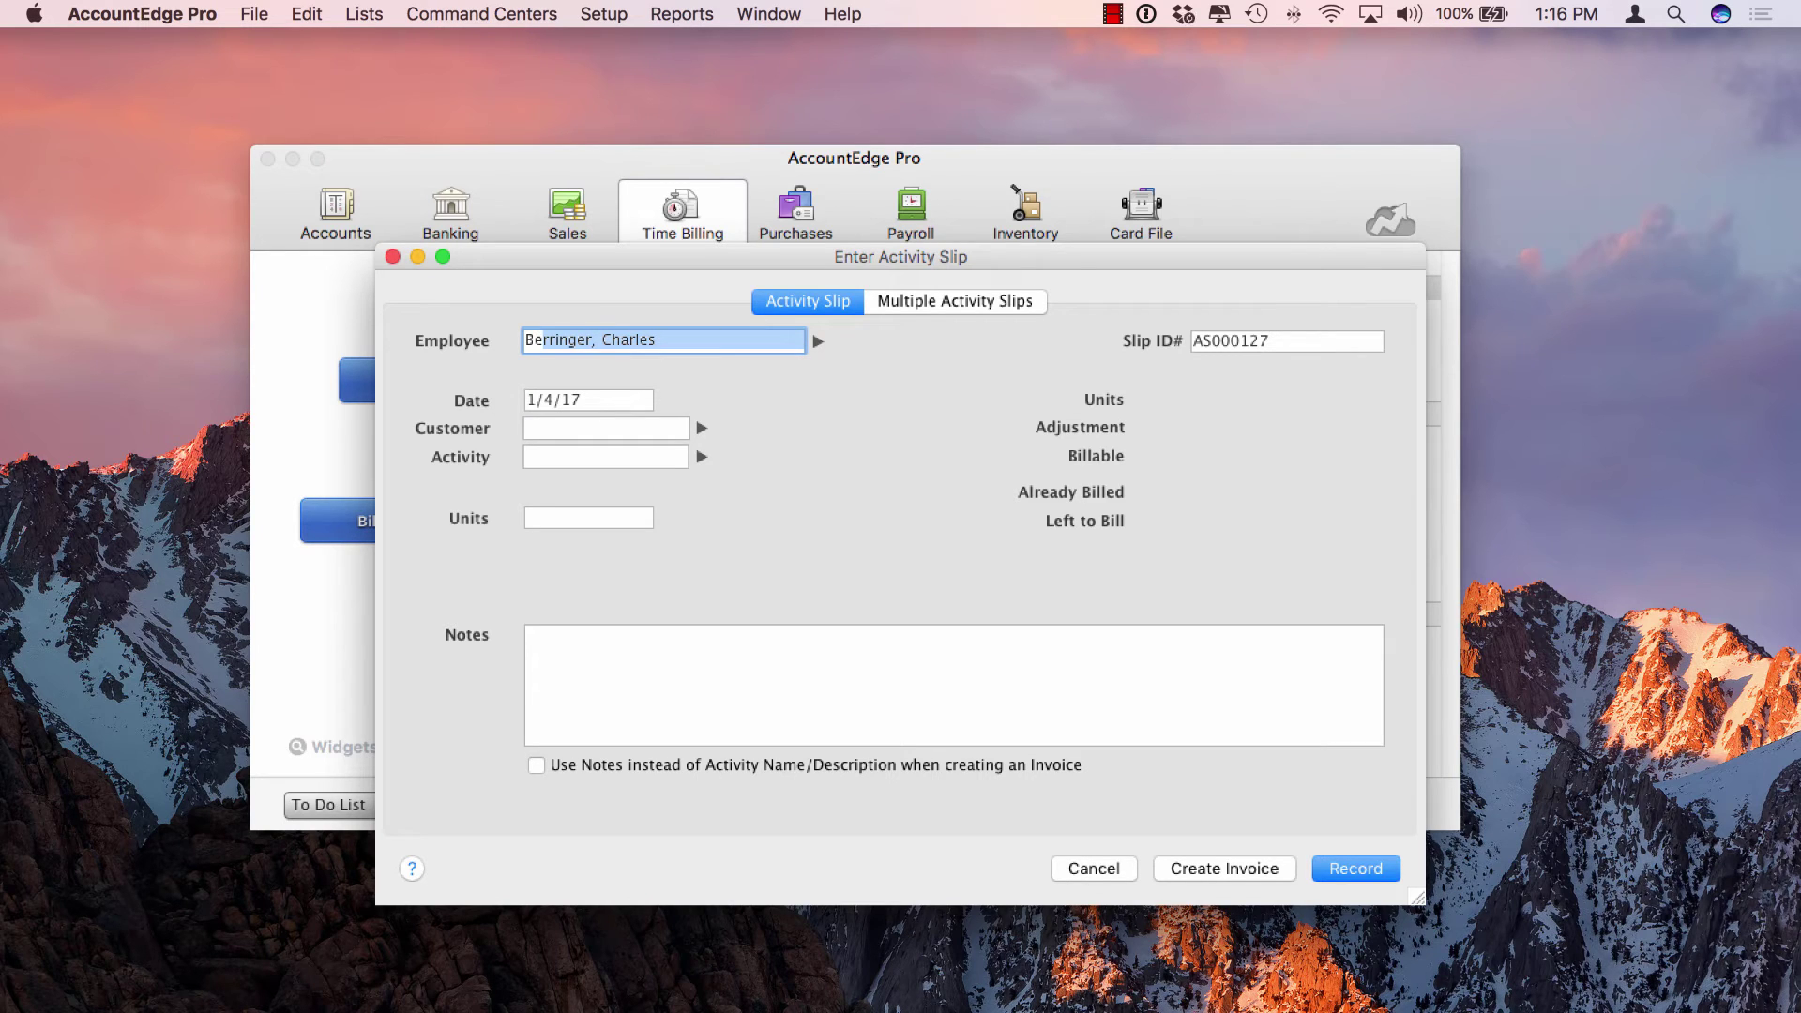
pyautogui.press('Tab')
pyautogui.press('Tab')
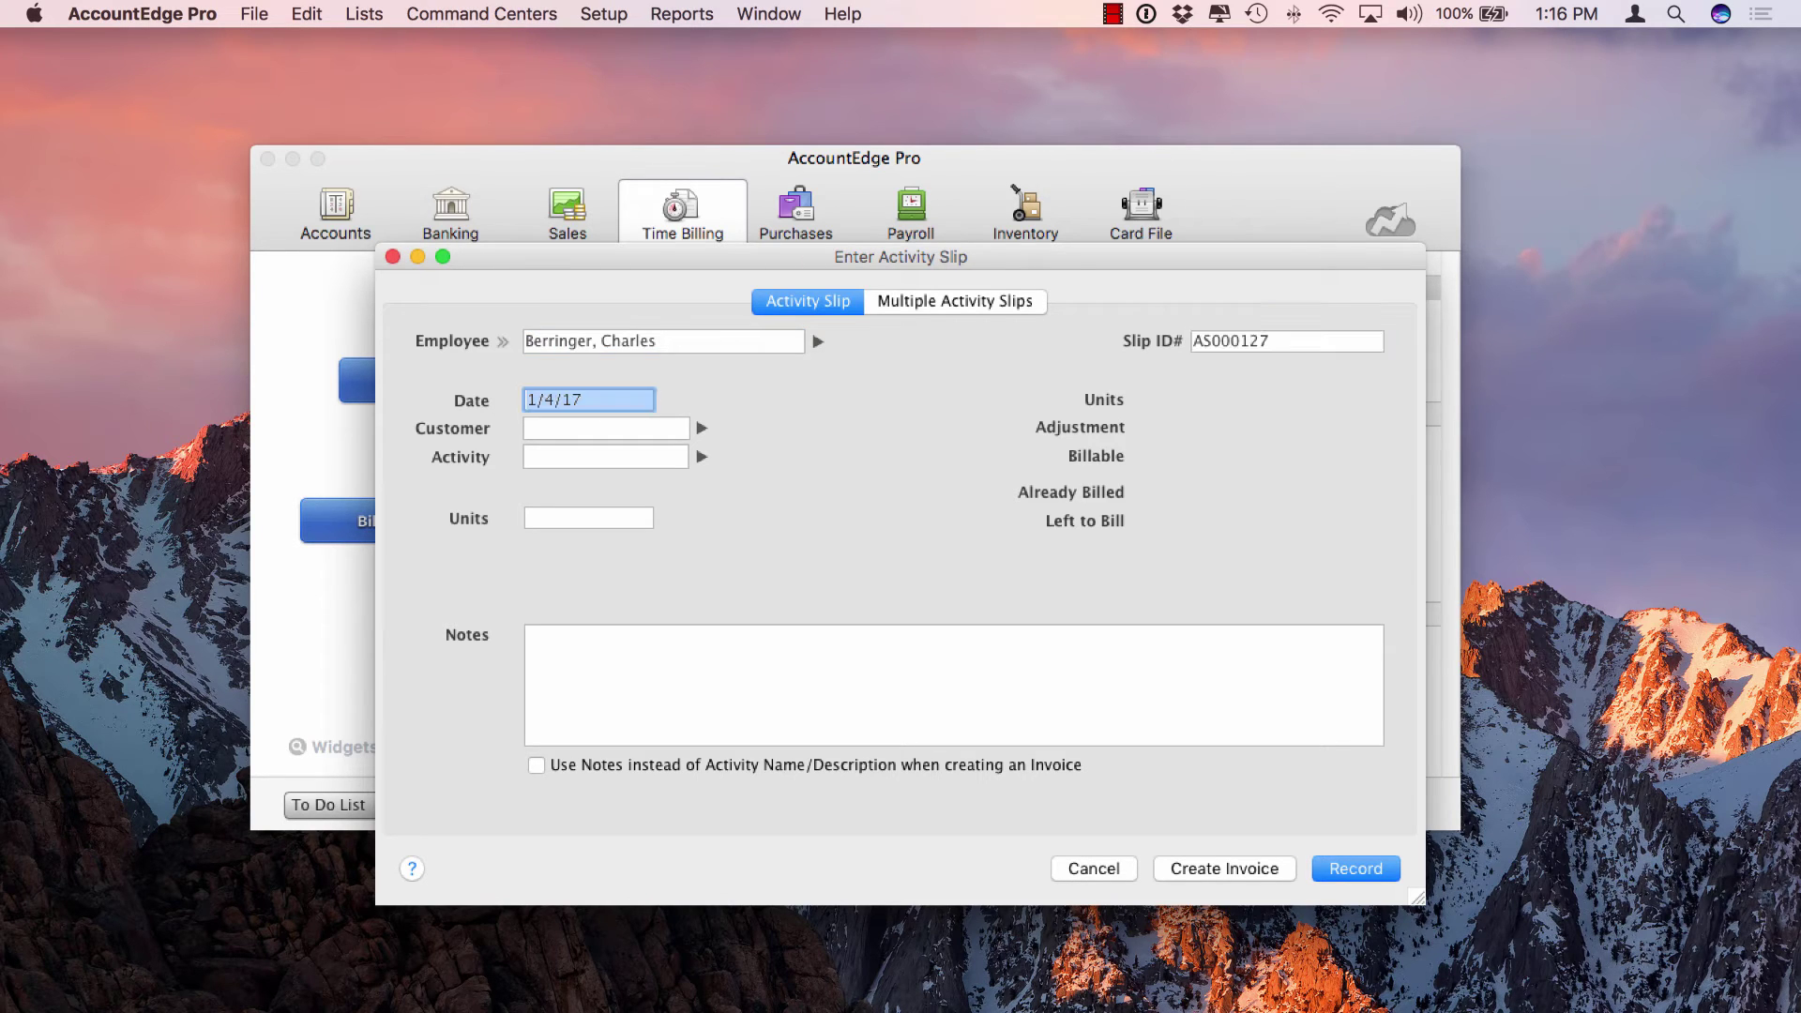
pyautogui.press('Tab')
pyautogui.write('Acm')
pyautogui.press('Tab')
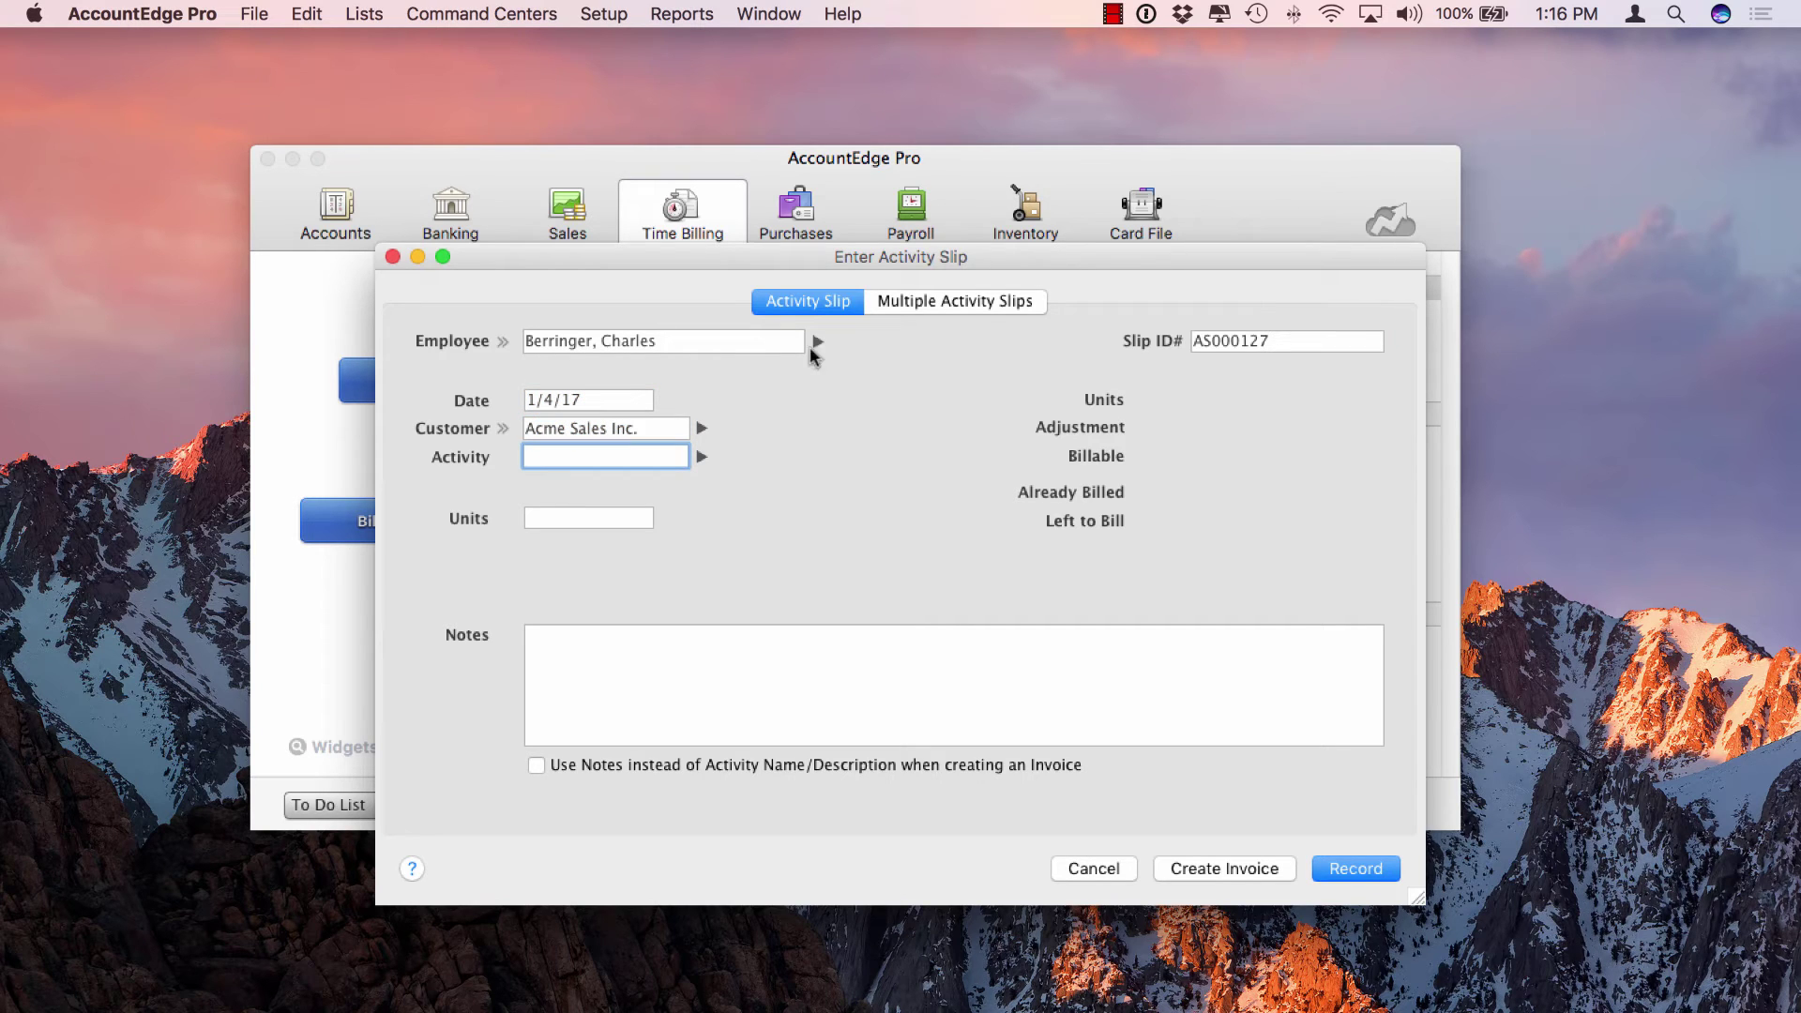
pyautogui.click(699, 458)
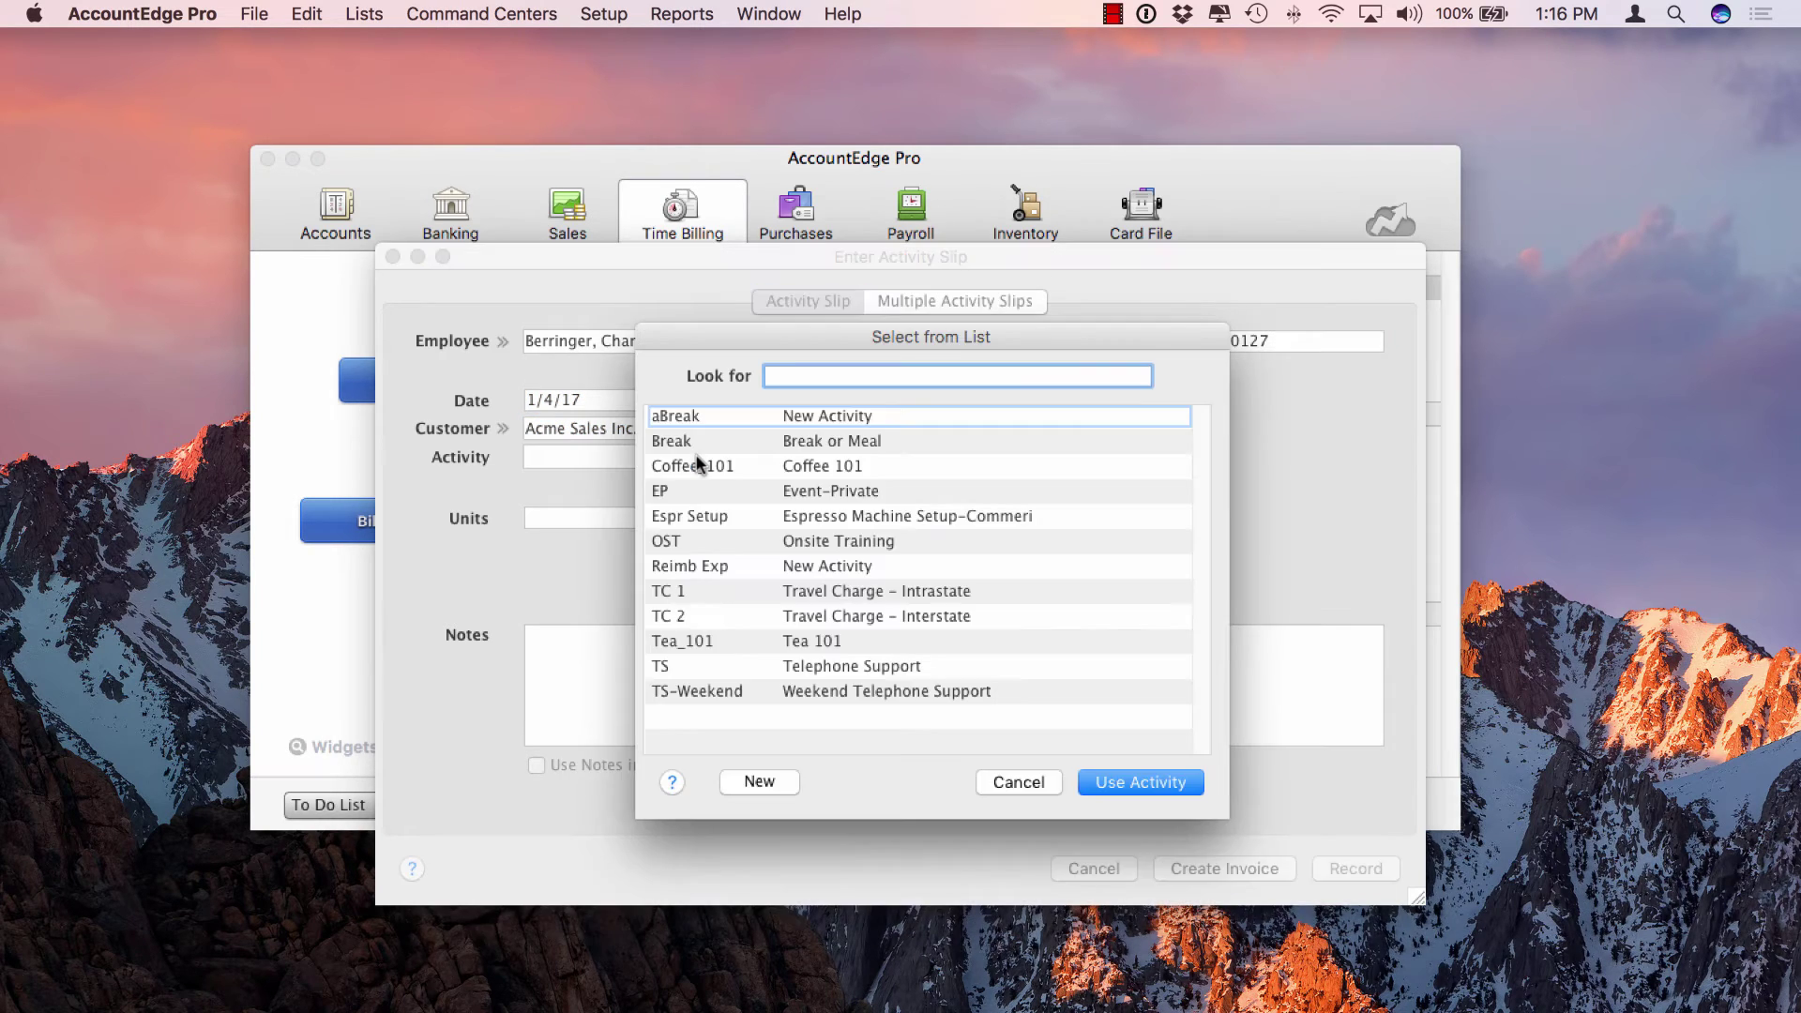
pyautogui.click(1141, 782)
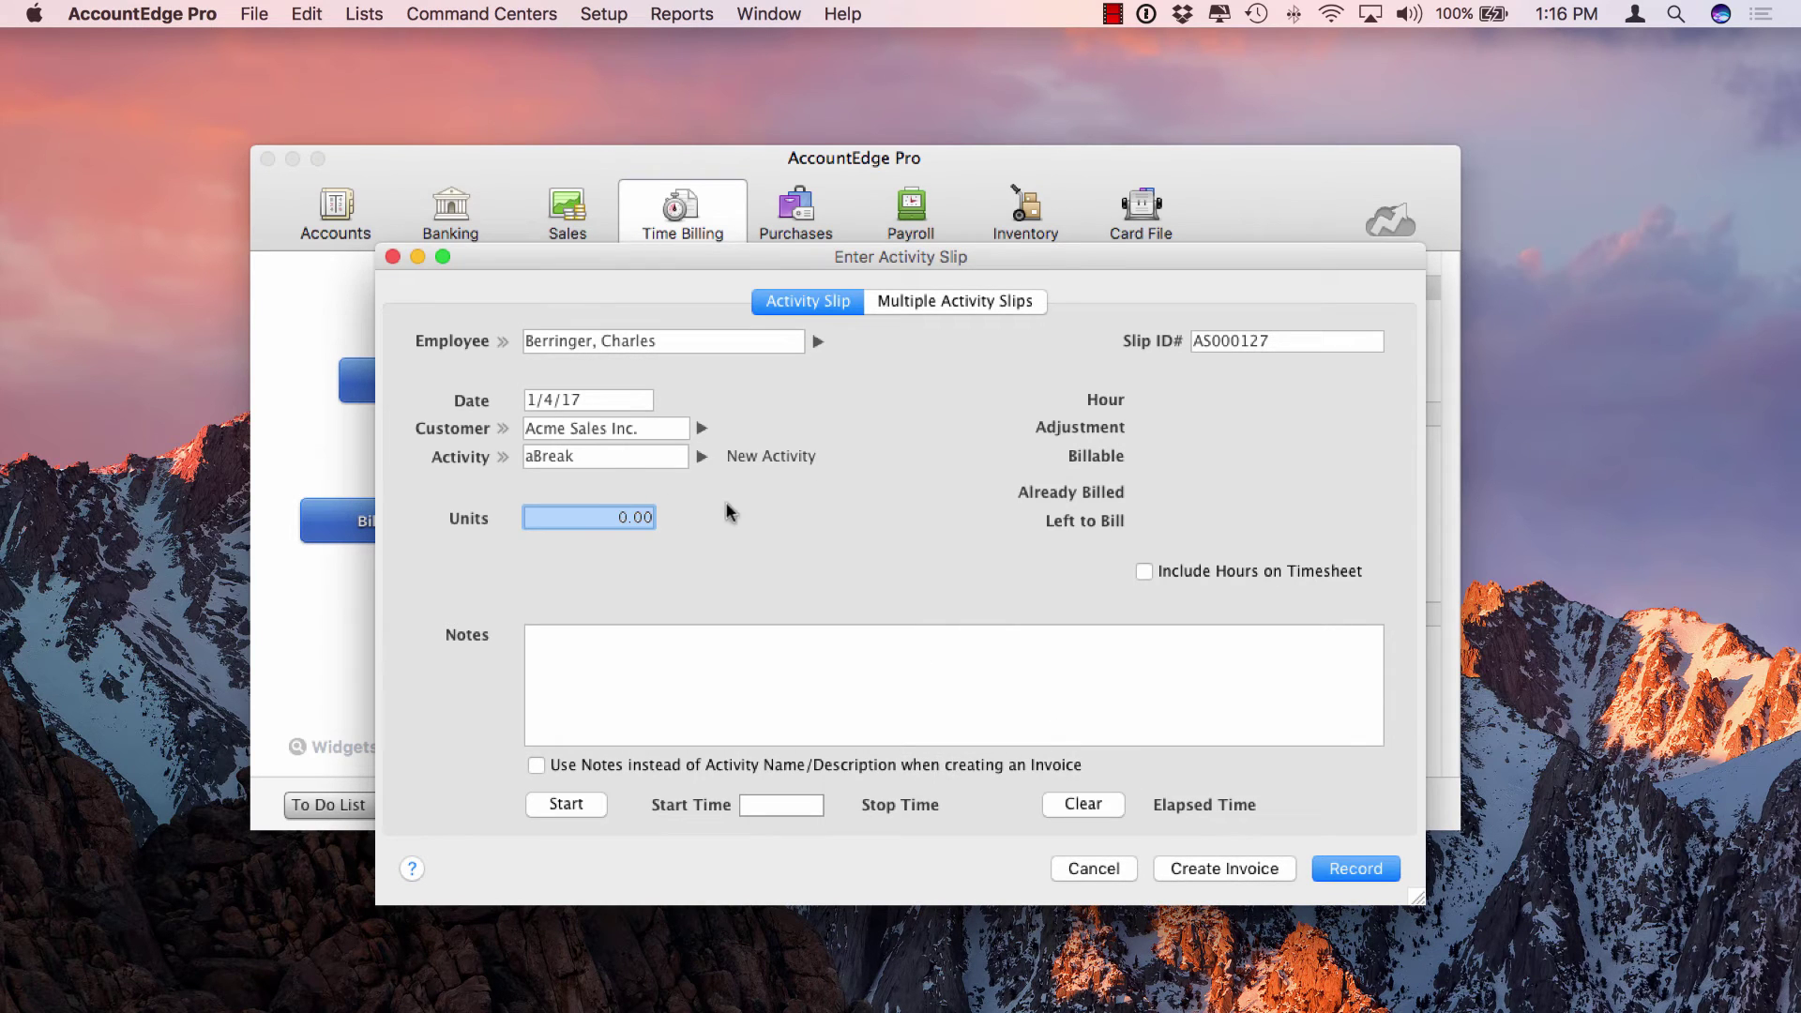
pyautogui.write('1')
pyautogui.press('Tab')
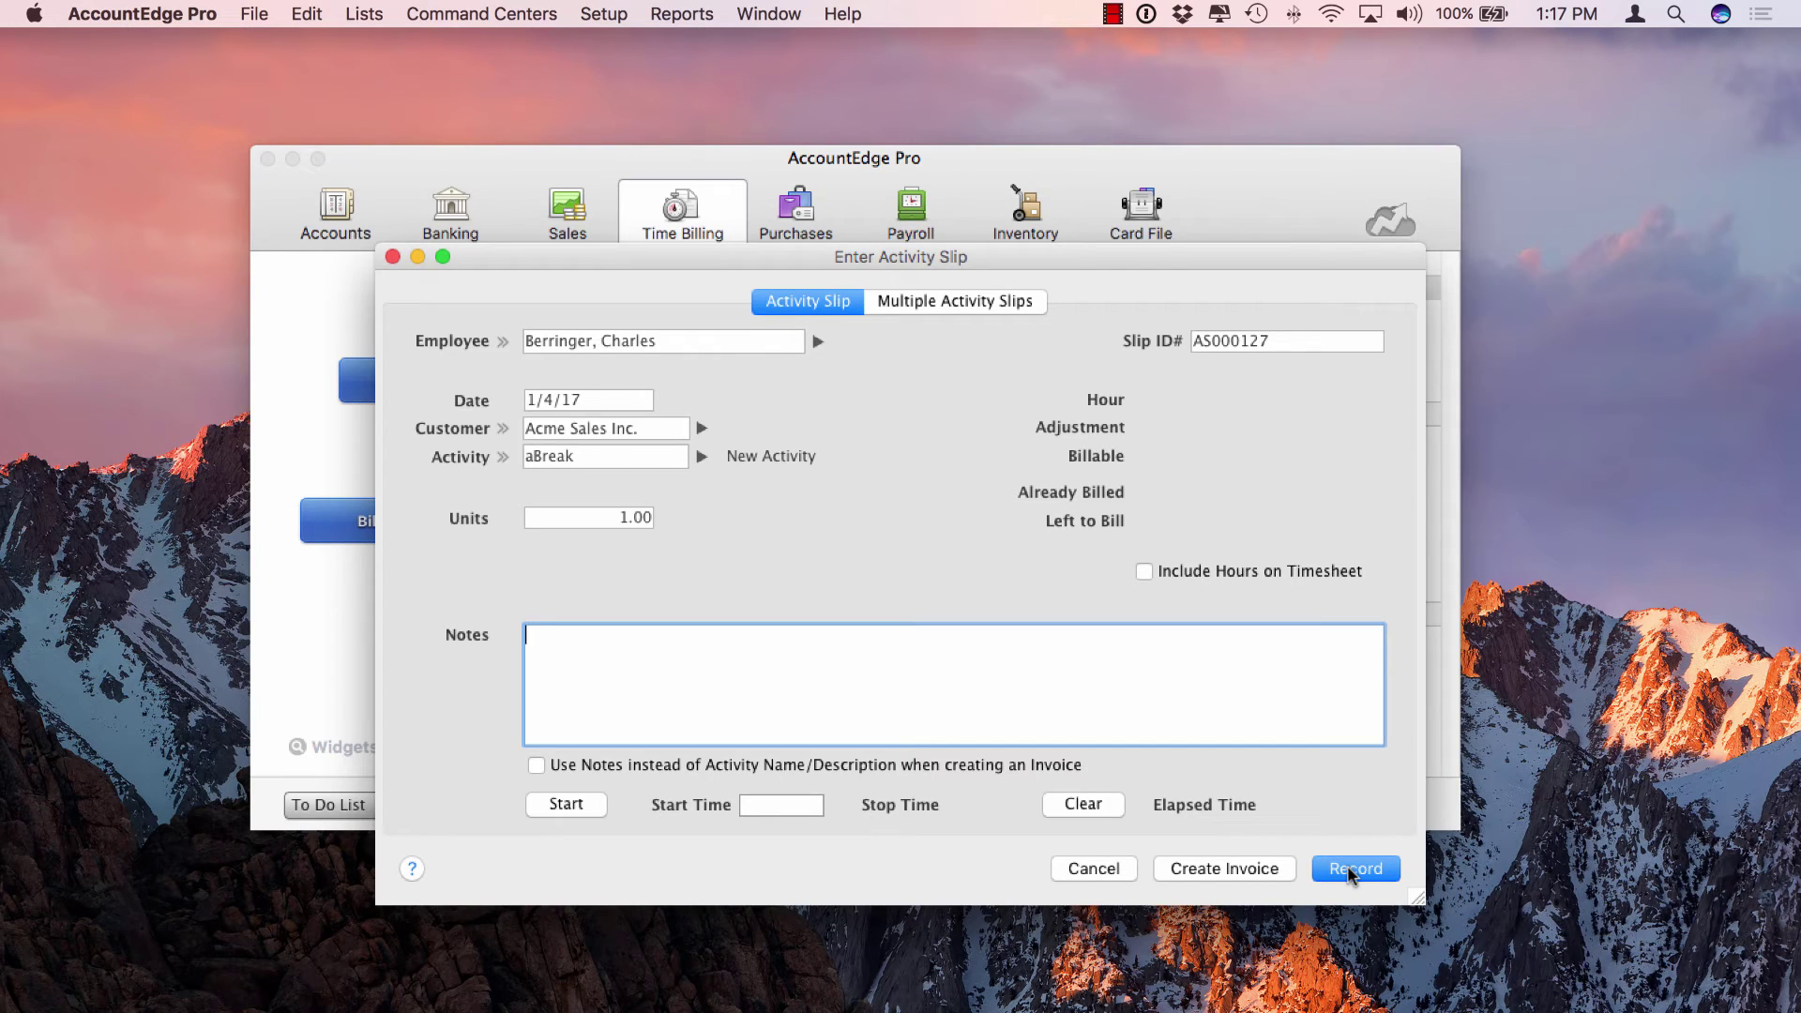
# - Record the aBreak slip and close the activity slip form
pyautogui.click(1216, 865)
pyautogui.click(1365, 864)
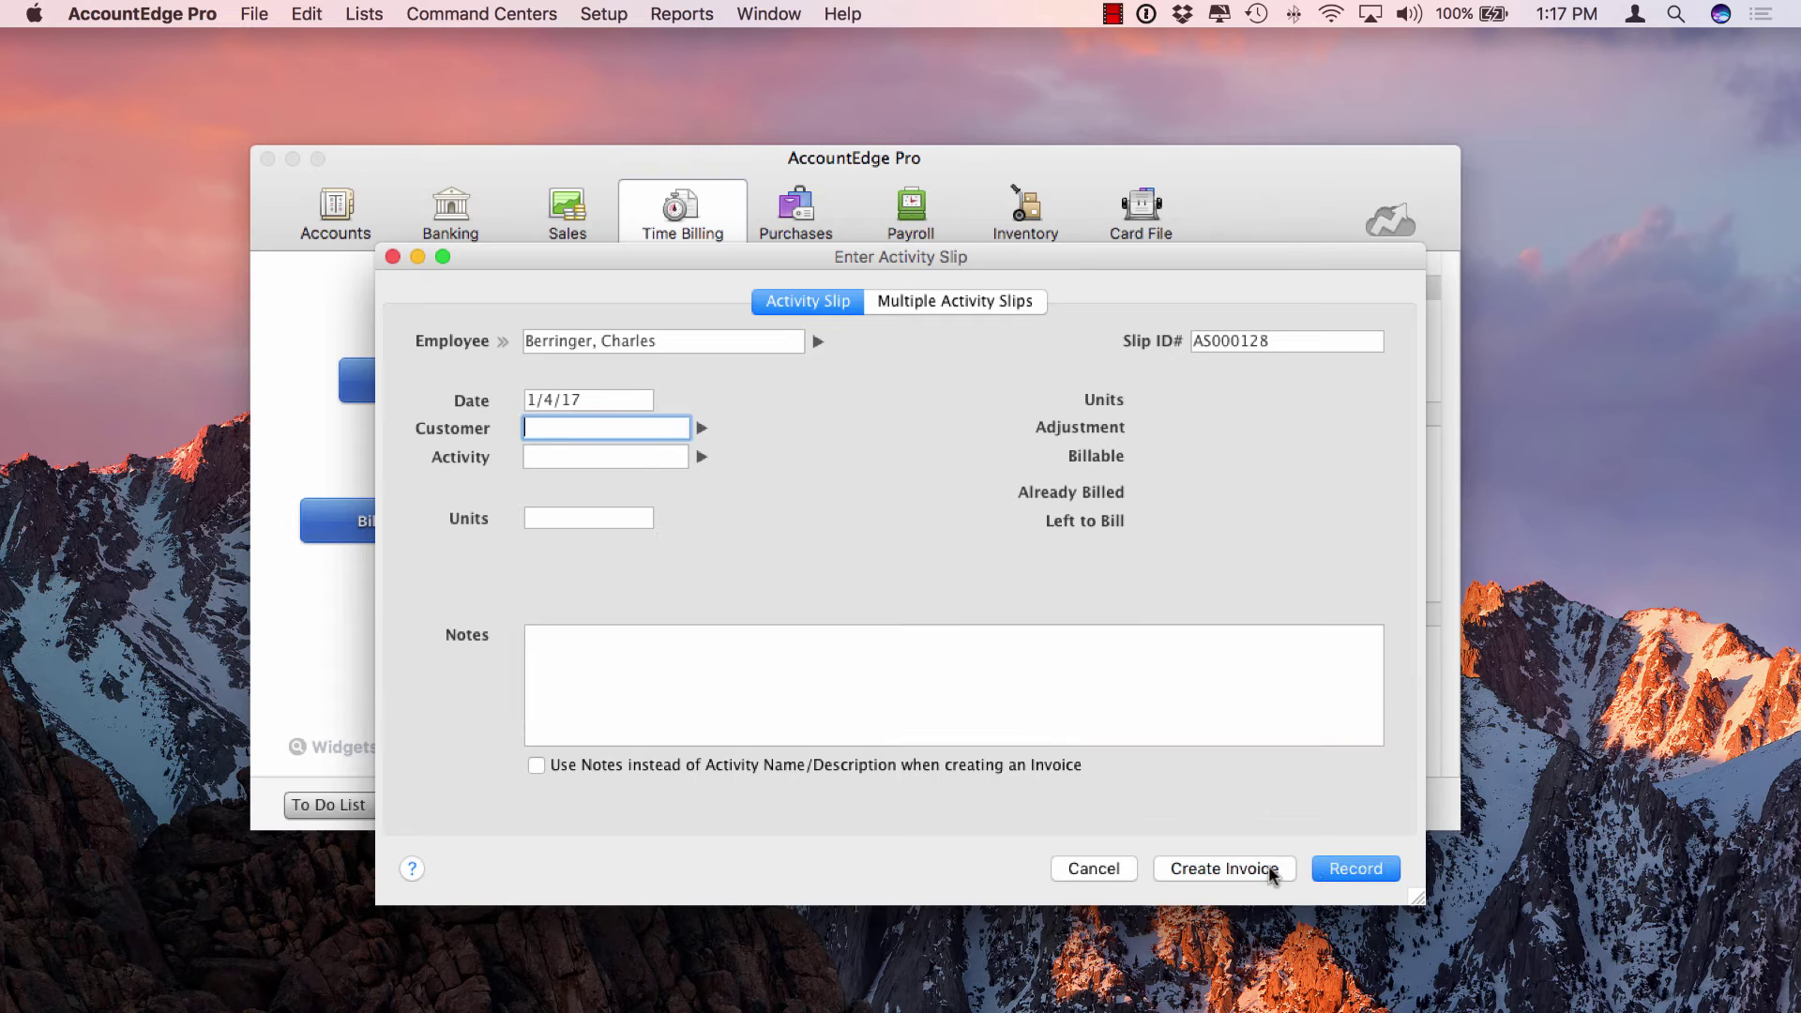
pyautogui.click(1111, 869)
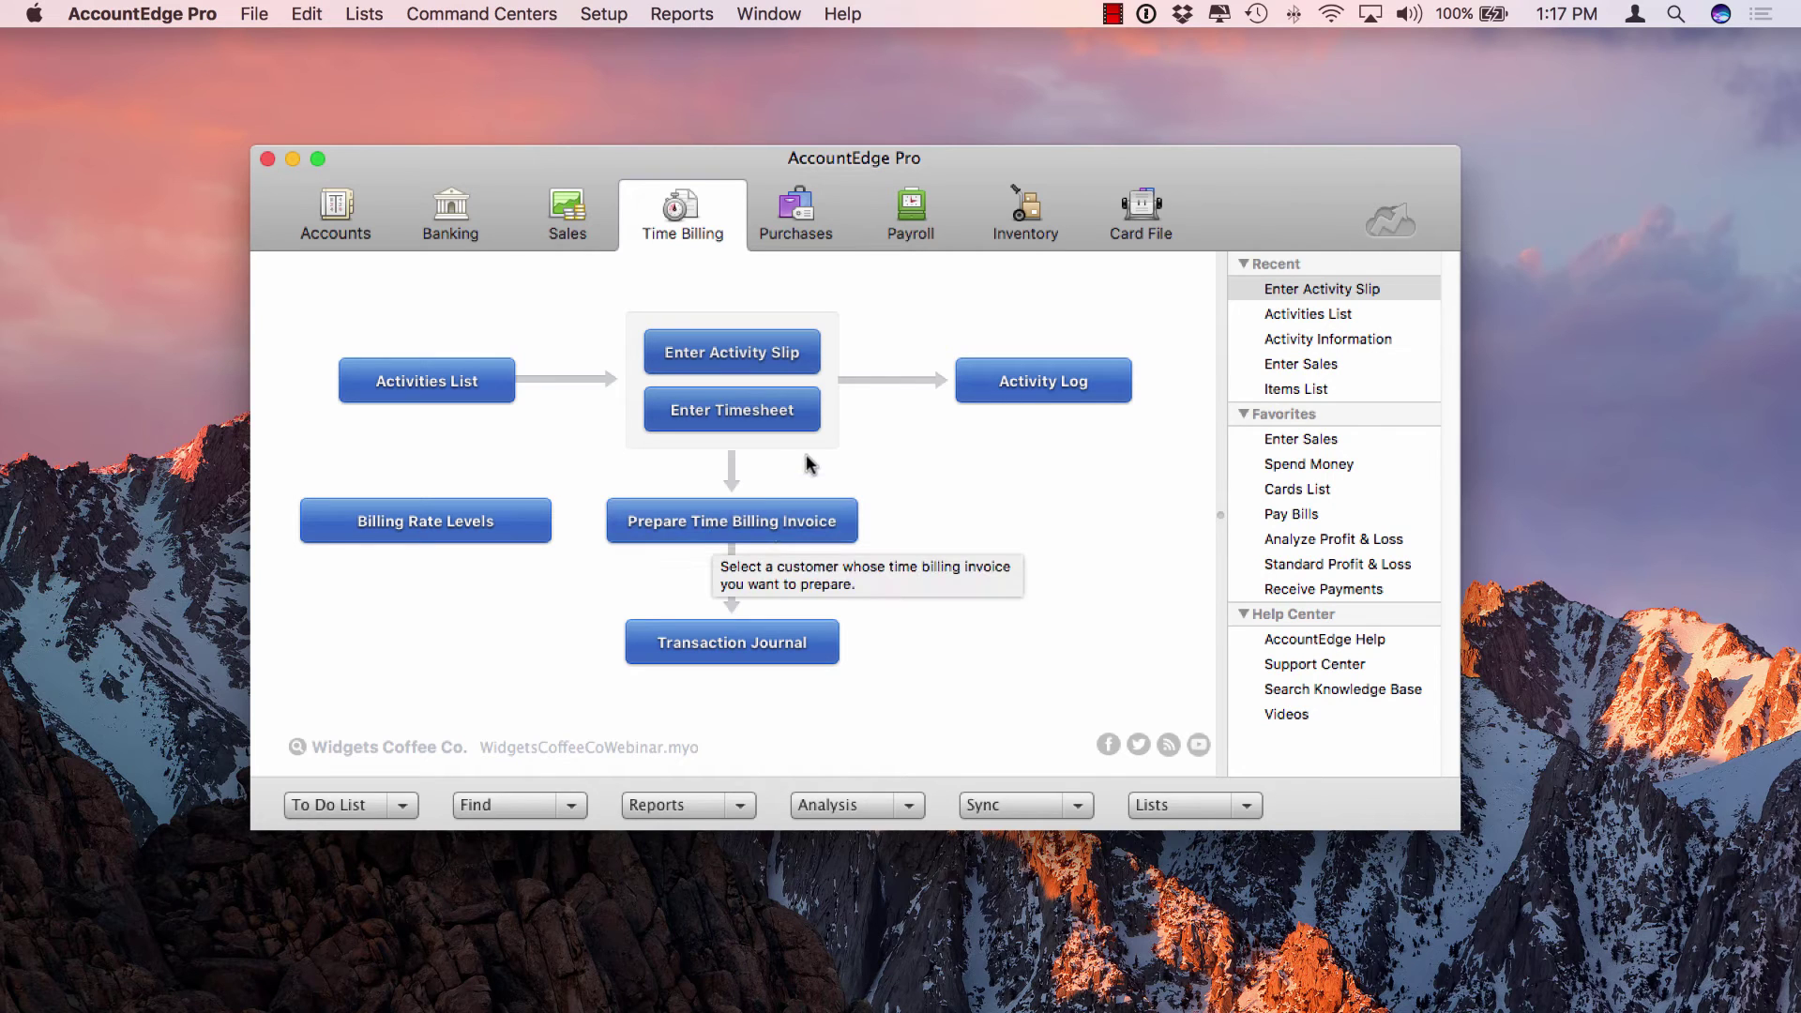
# - Start another slip for Acme Sales Inc. using activity TC 1 Travel Charge - Intrastate
pyautogui.click(712, 352)
pyautogui.write('Berringer, Charles')
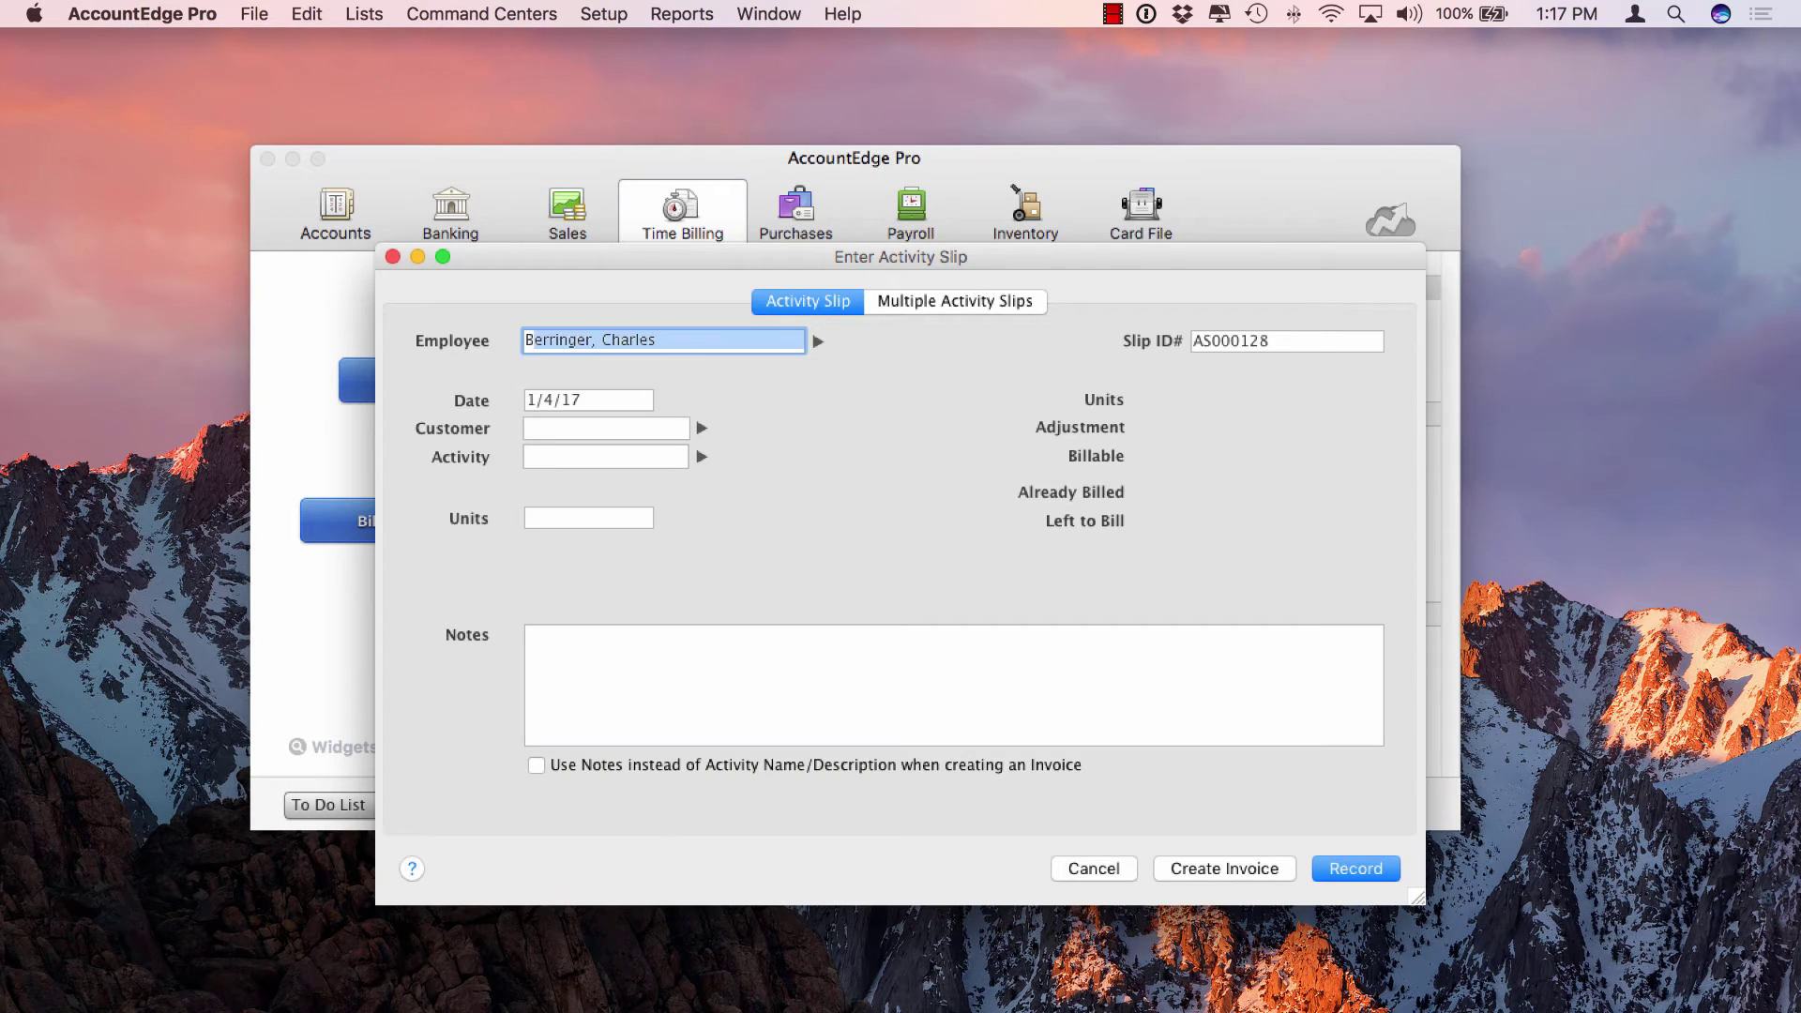
pyautogui.press('Tab')
pyautogui.press('Tab')
pyautogui.press('Tab')
pyautogui.write('Acme Sales Inc.')
pyautogui.press('Tab')
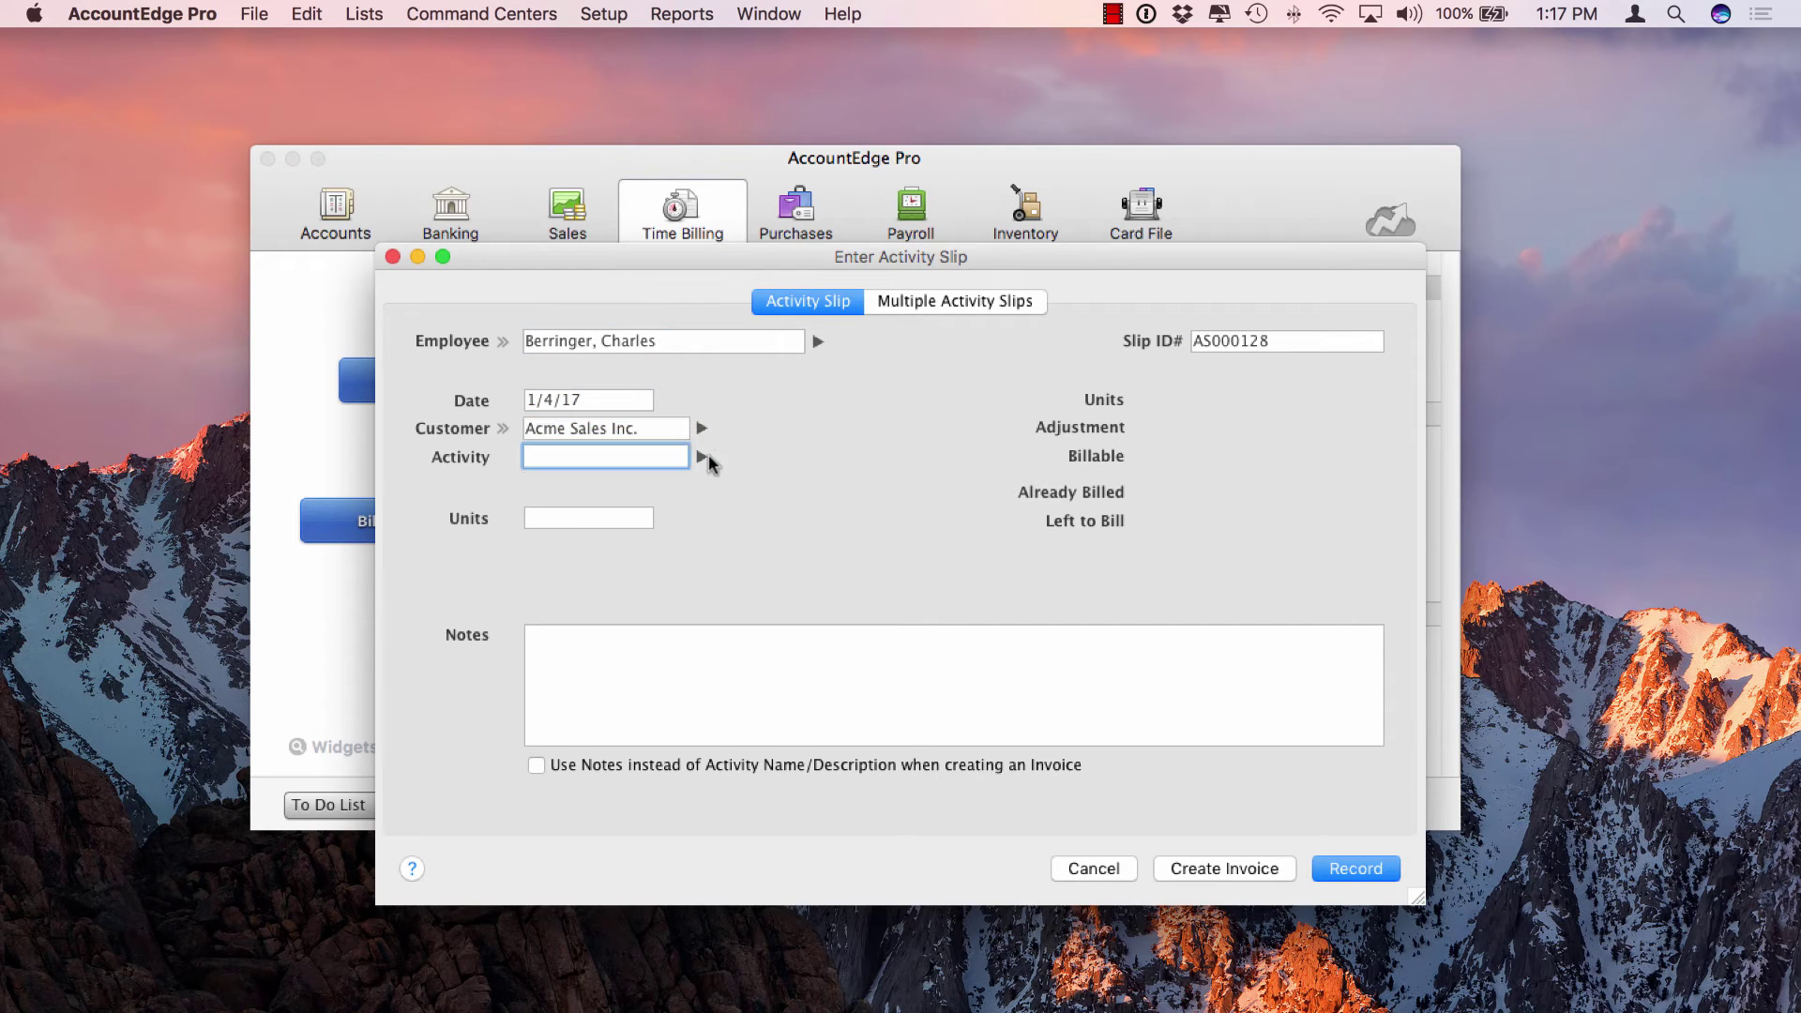
pyautogui.click(703, 457)
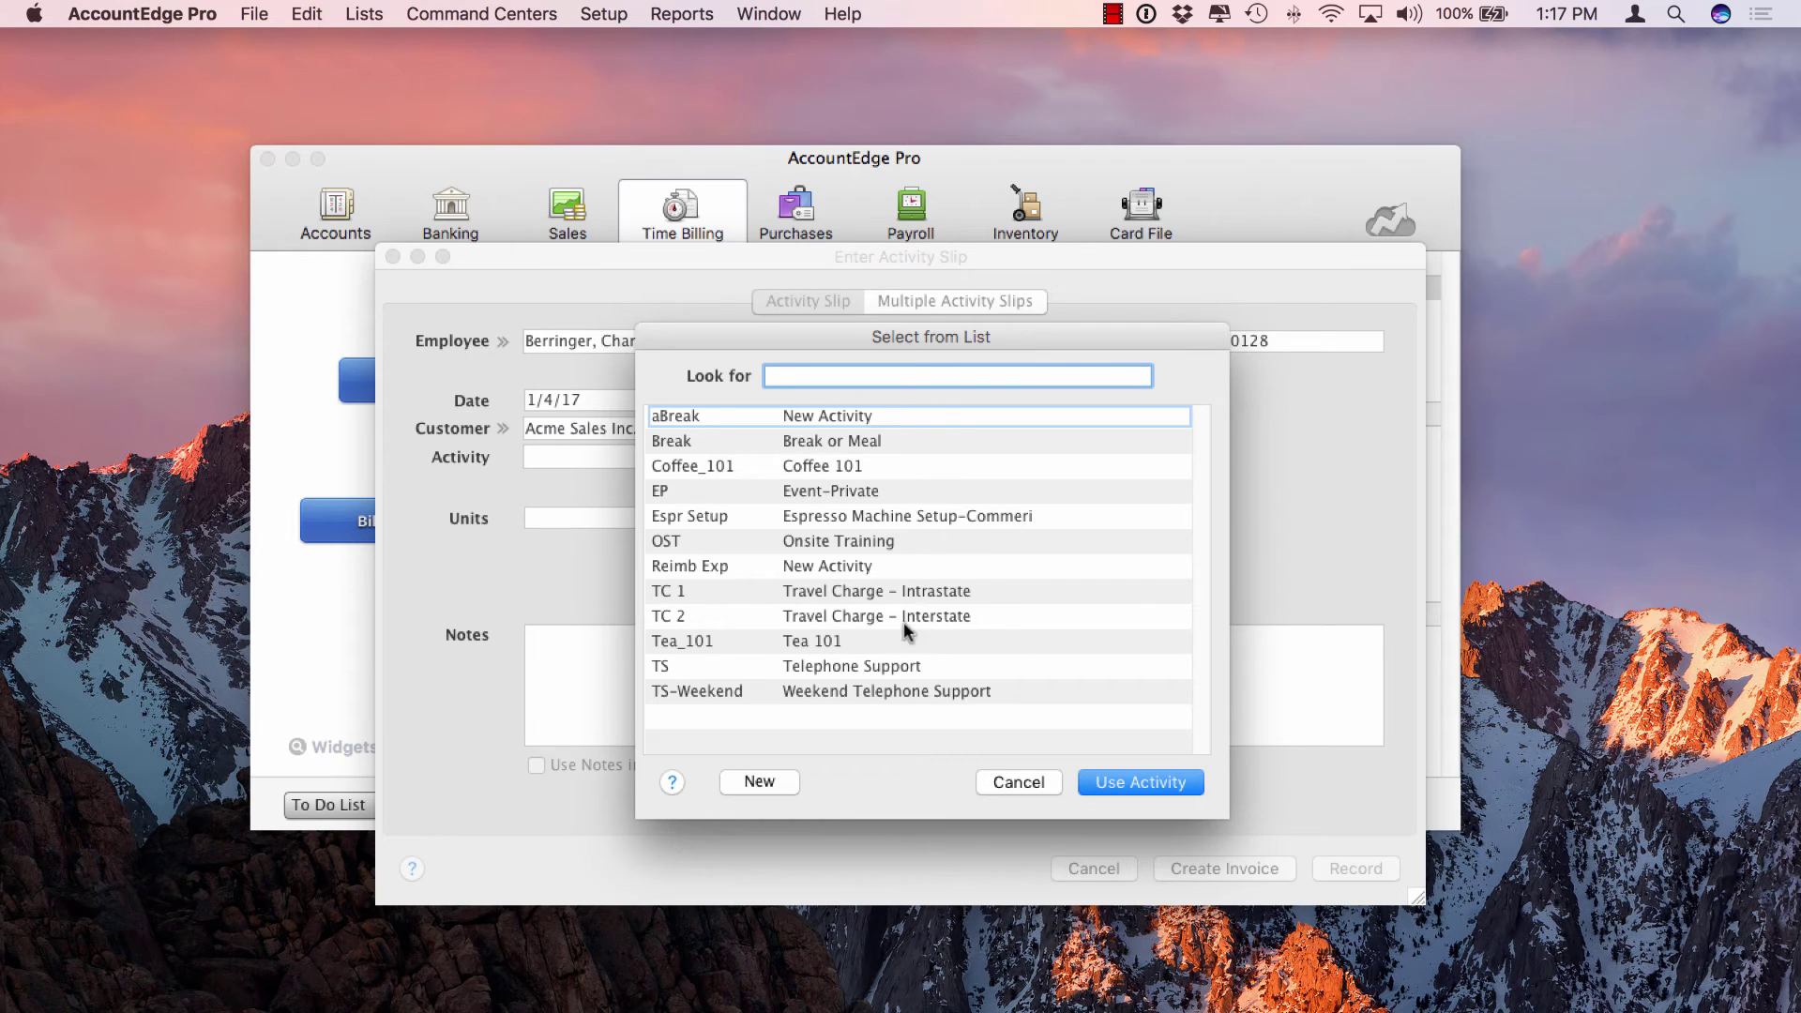
pyautogui.click(856, 591)
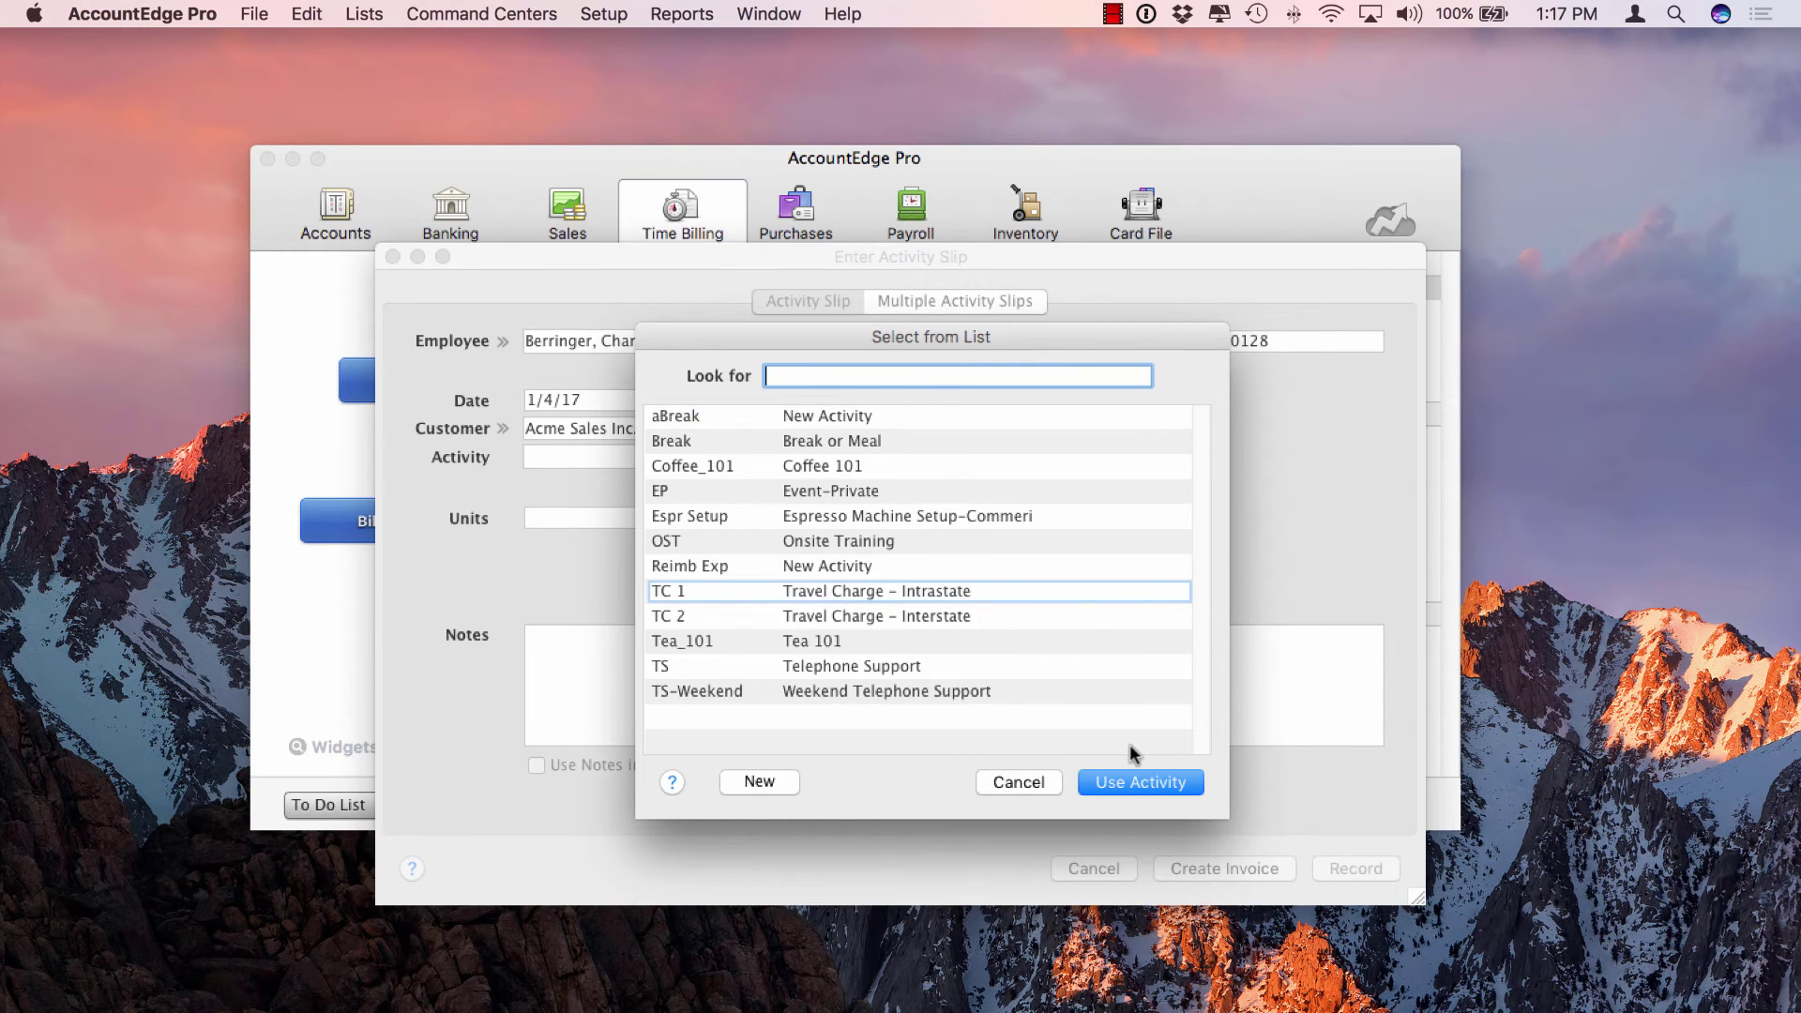
pyautogui.click(1111, 771)
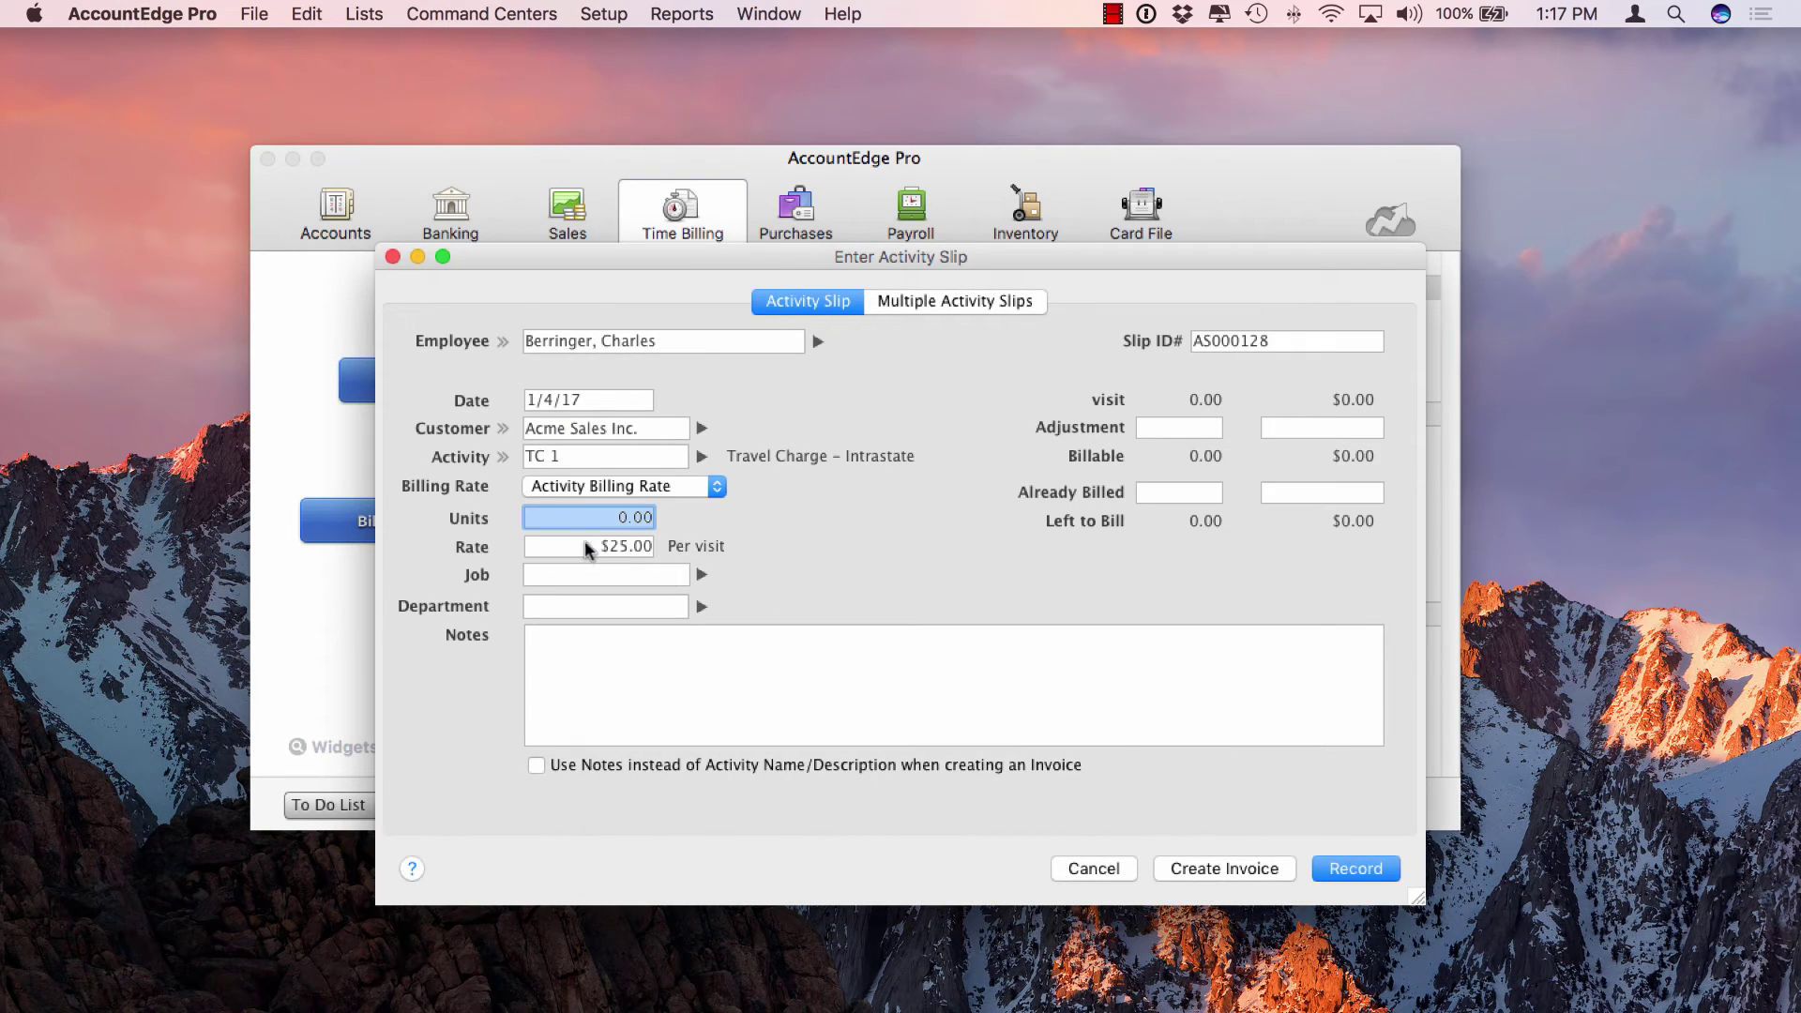
# - Set the TC 1 slip to 1 unit at a $25.00 rate, correcting earlier entries
pyautogui.write('300')
pyautogui.press('Tab')
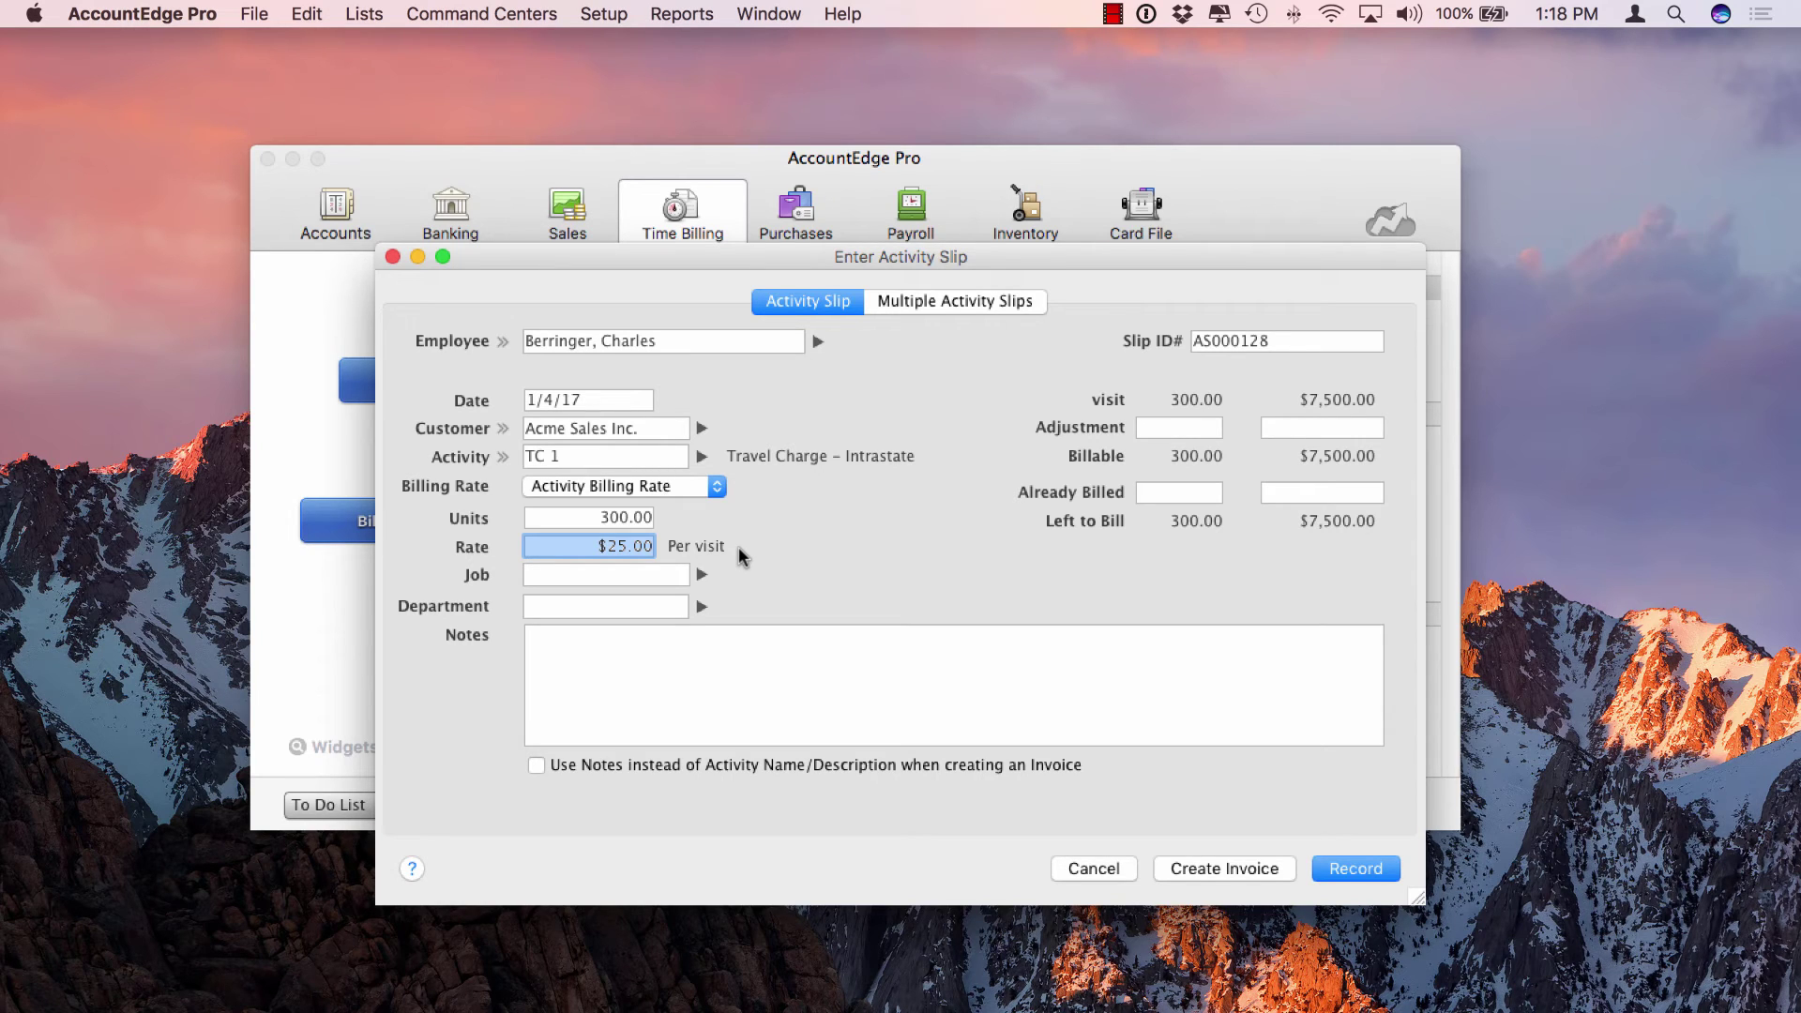
pyautogui.write('.5')
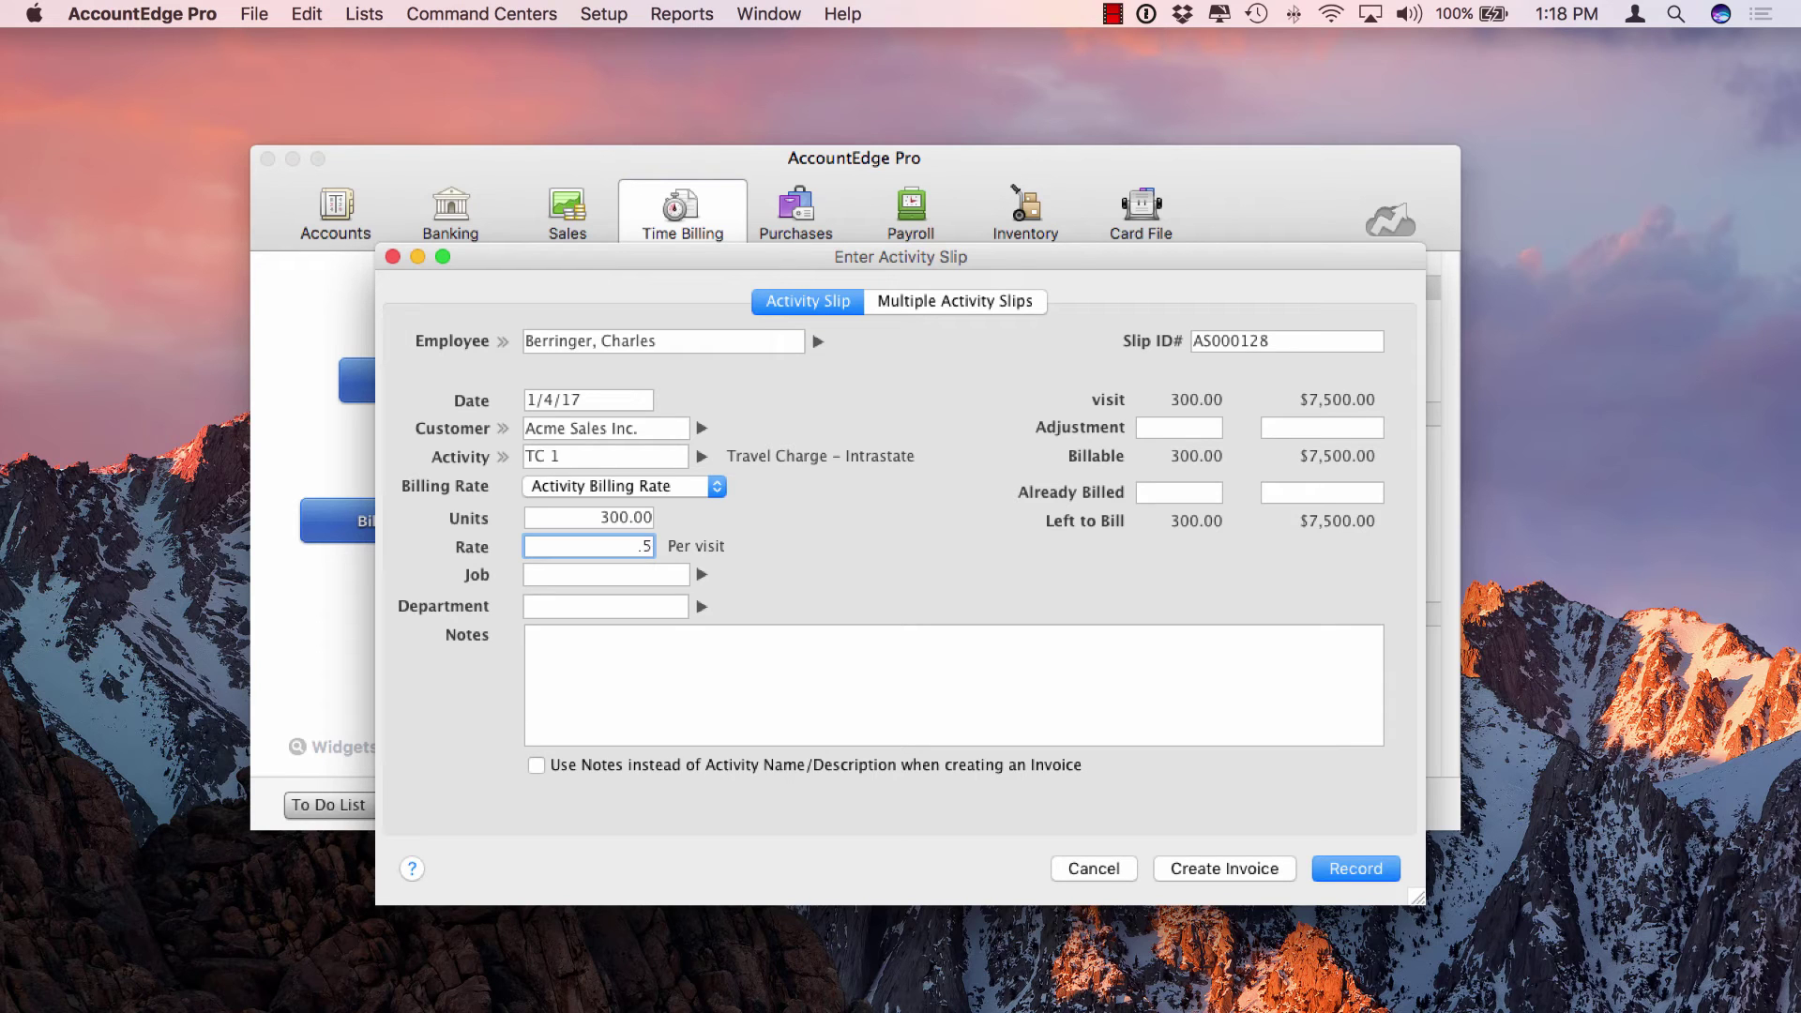
pyautogui.press('Tab')
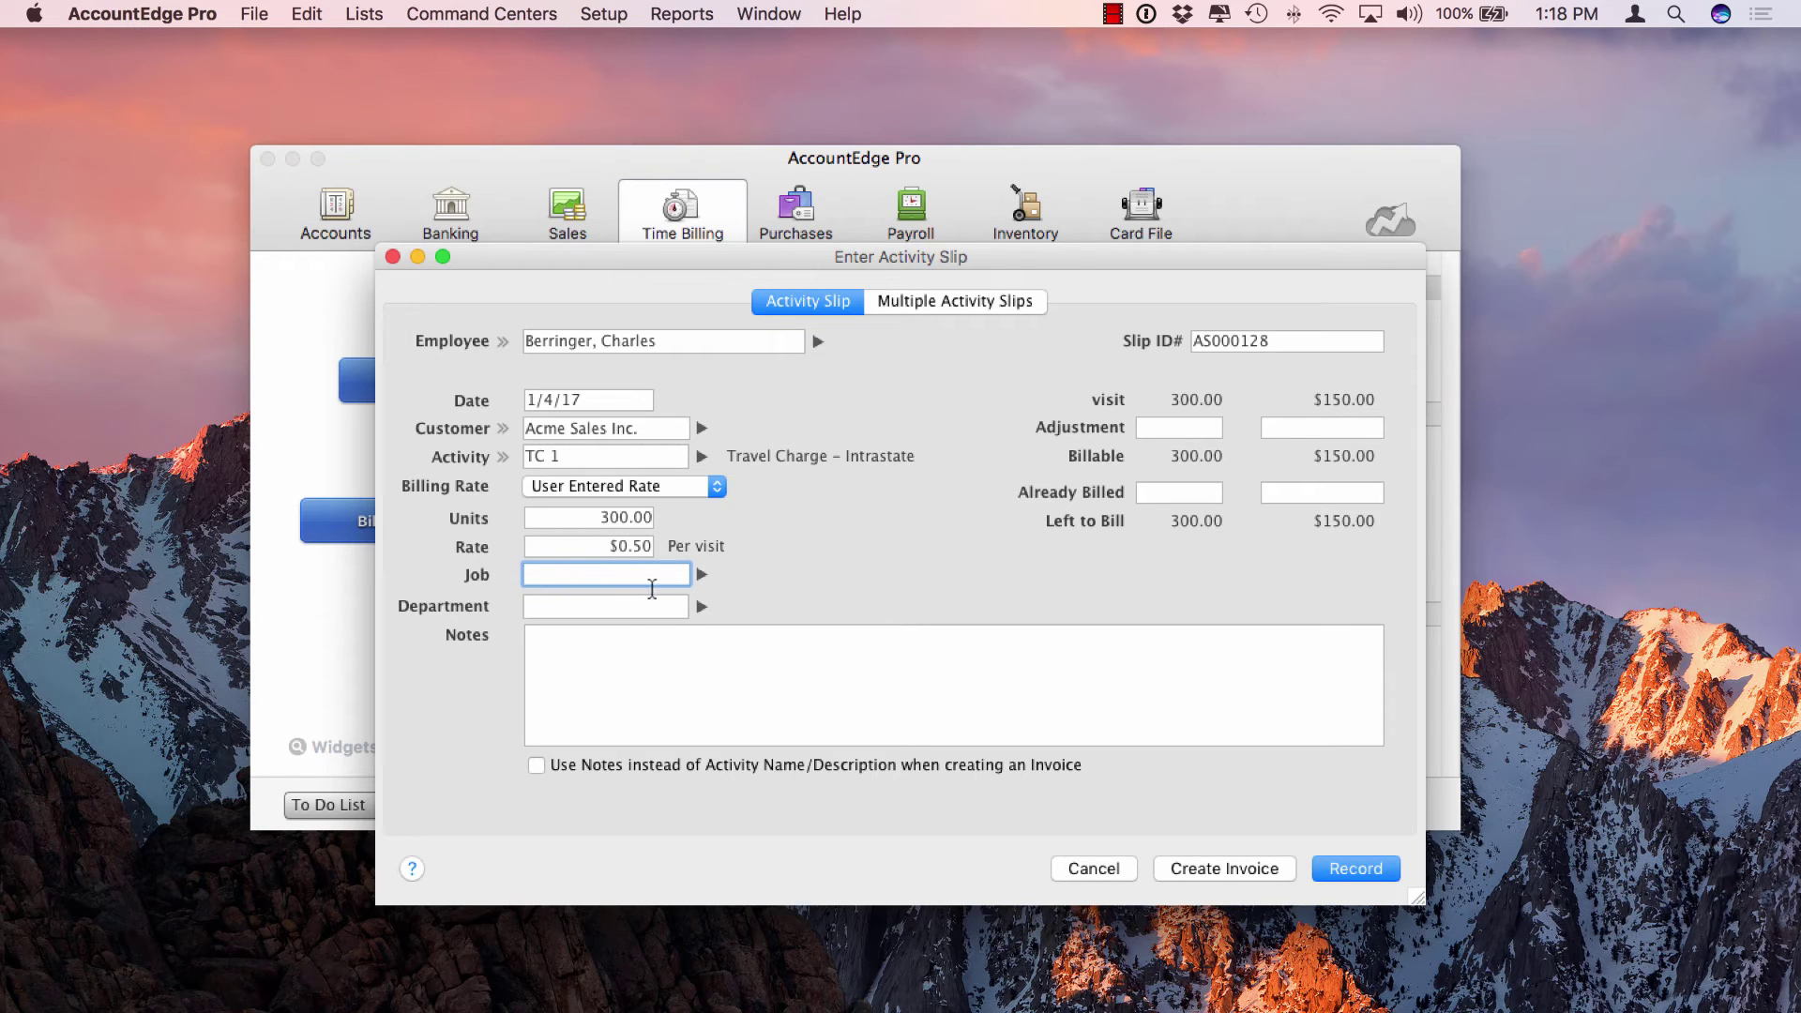
pyautogui.click(566, 521)
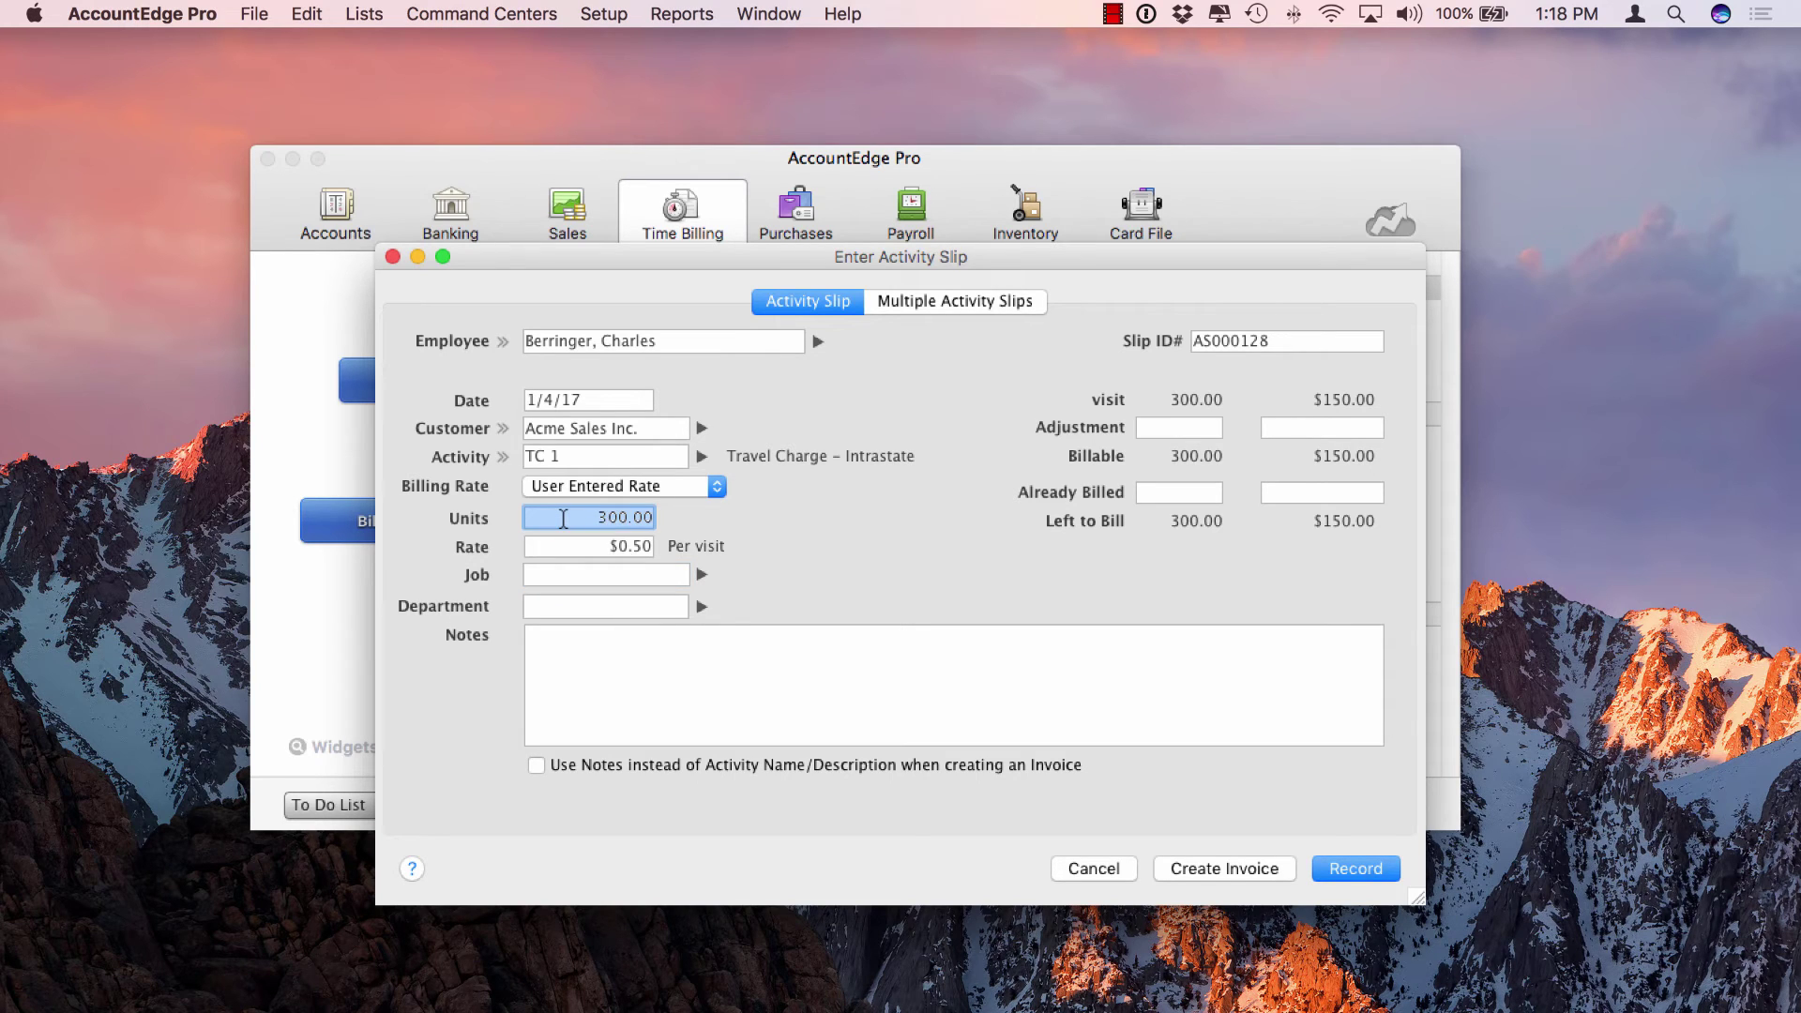
pyautogui.write('1')
pyautogui.press('Tab')
pyautogui.write('300')
pyautogui.press('Tab')
pyautogui.hotkey('shift', 'Tab')
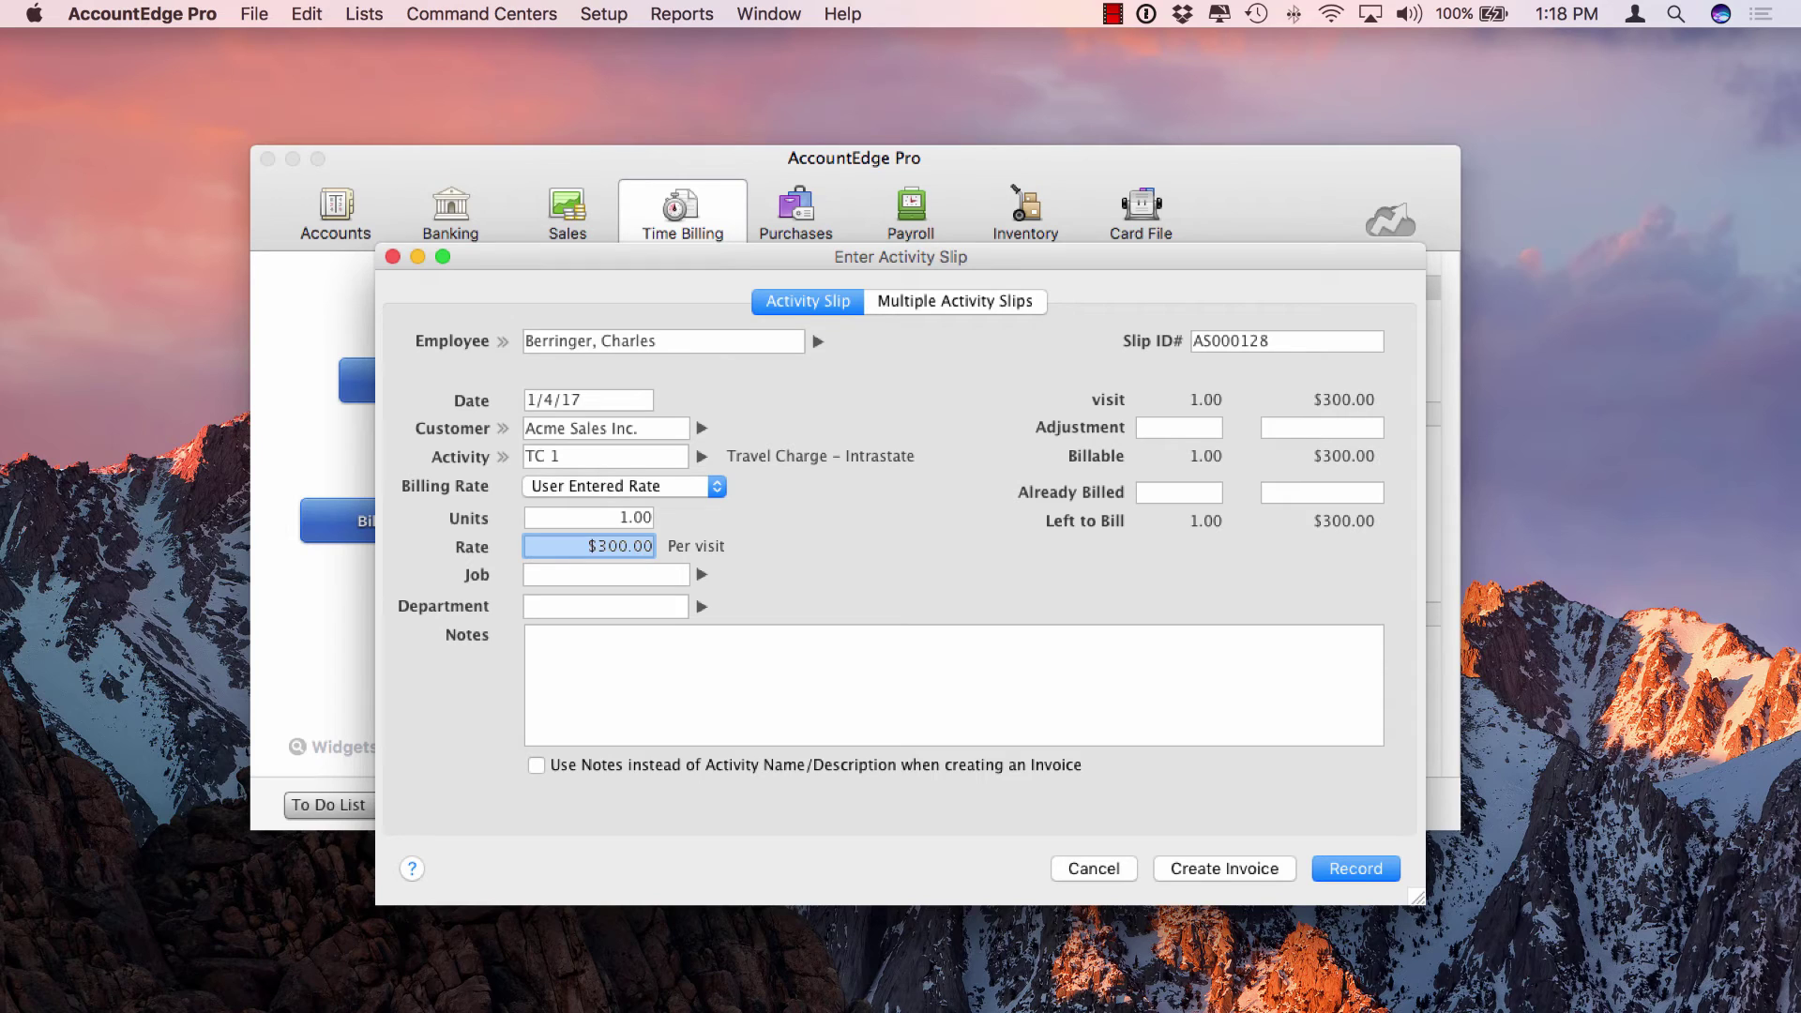
pyautogui.write('25')
pyautogui.press('Tab')
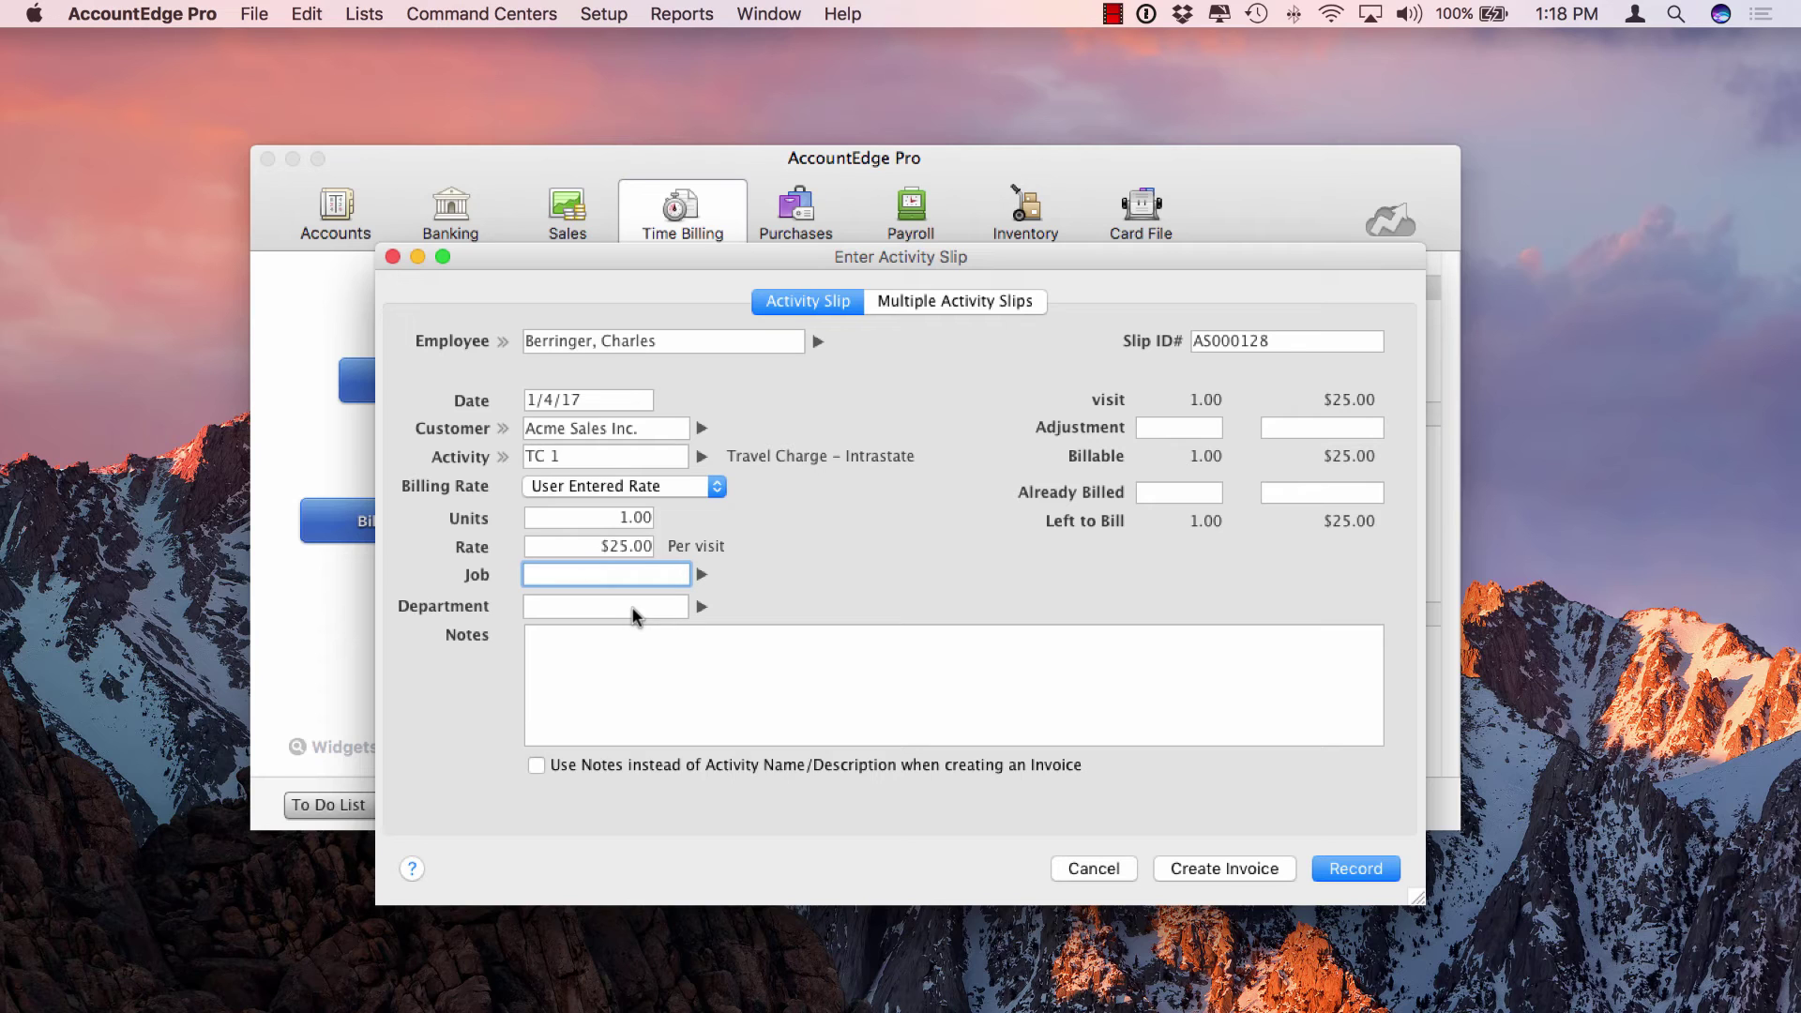
# - Turn the slip's Use Notes option on, then switch it back off
pyautogui.click(605, 666)
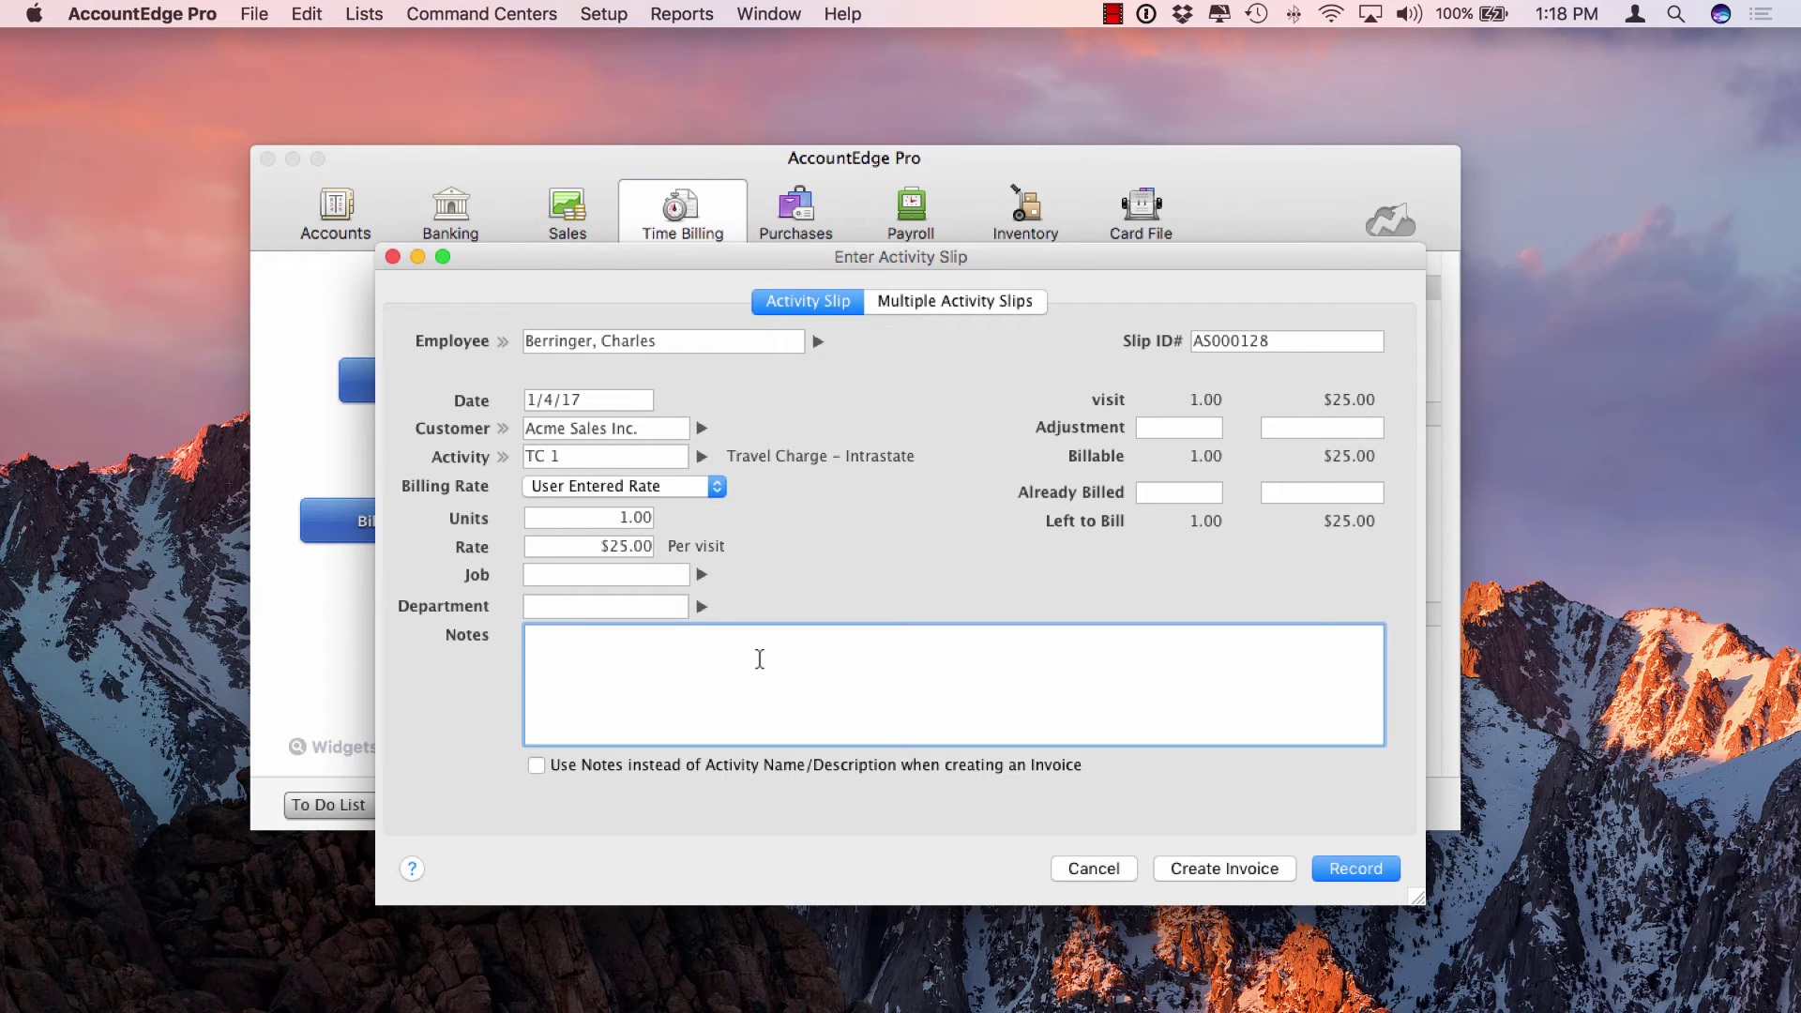
pyautogui.click(533, 766)
pyautogui.click(536, 765)
# - Enter a -0.5 unit adjustment, leaving $12.50 billable, and record the TC 1 slip
pyautogui.click(1172, 426)
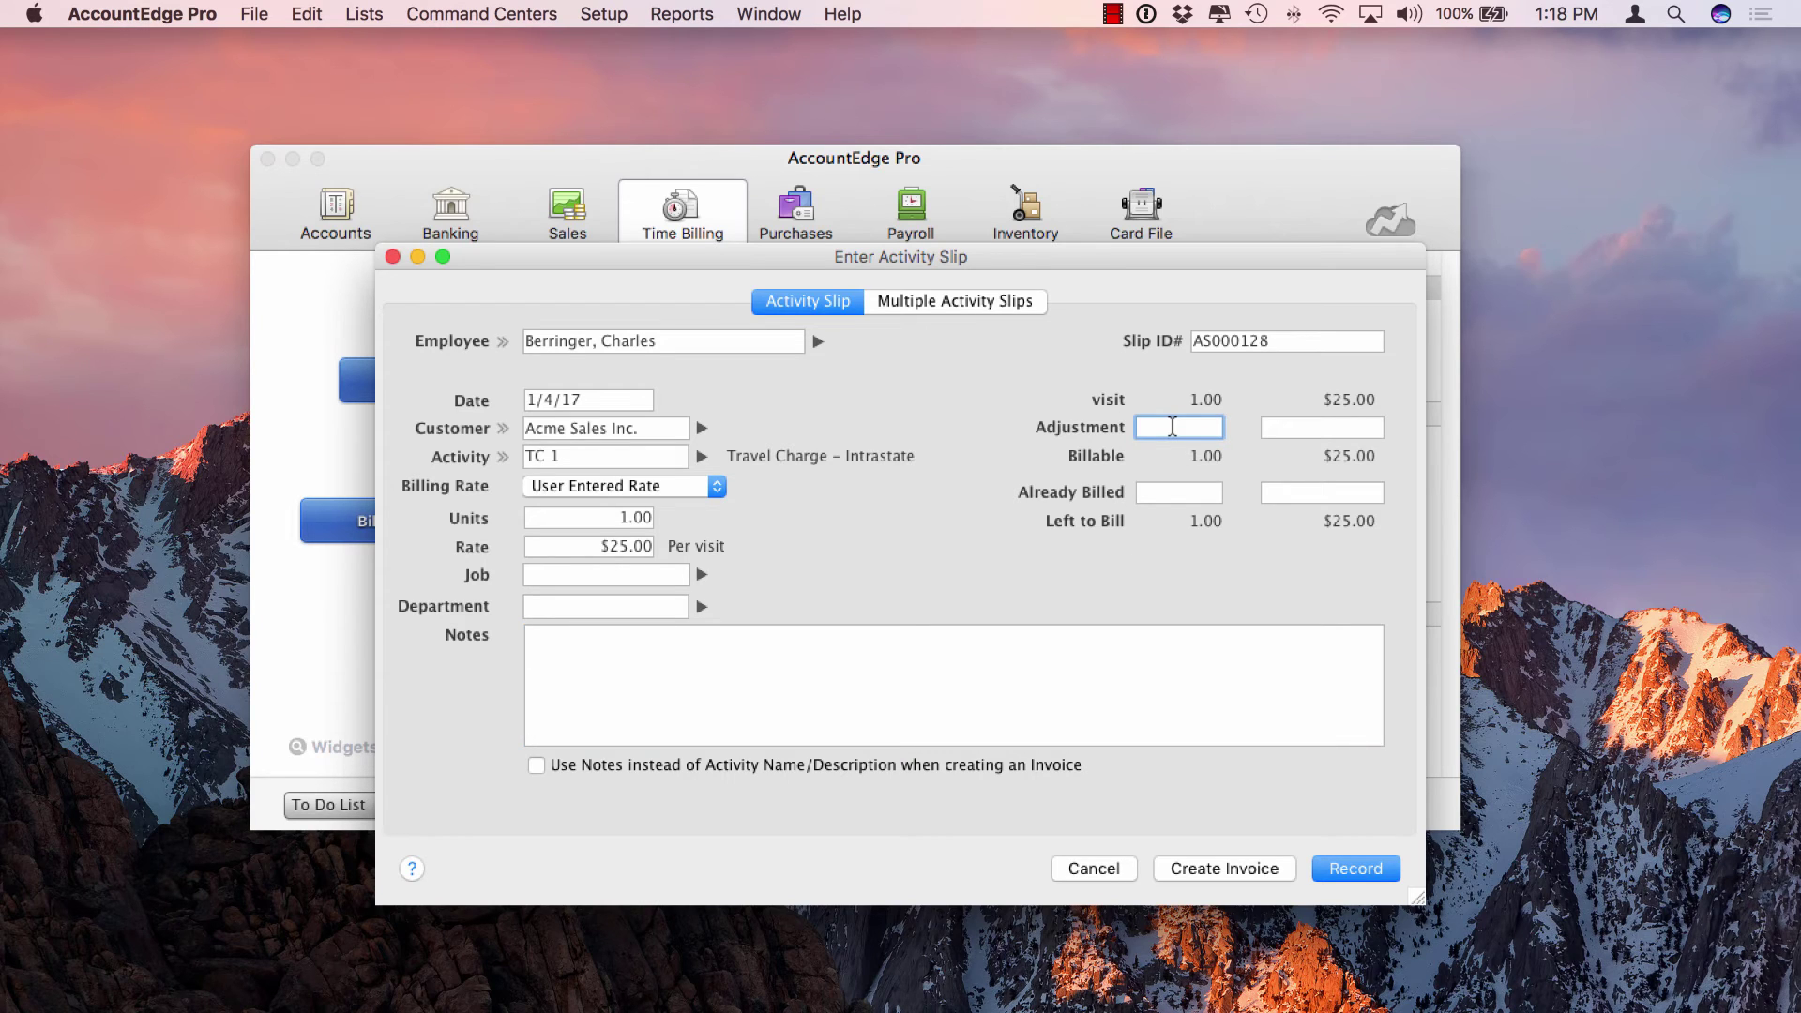
pyautogui.write('-0.5')
pyautogui.press('Tab')
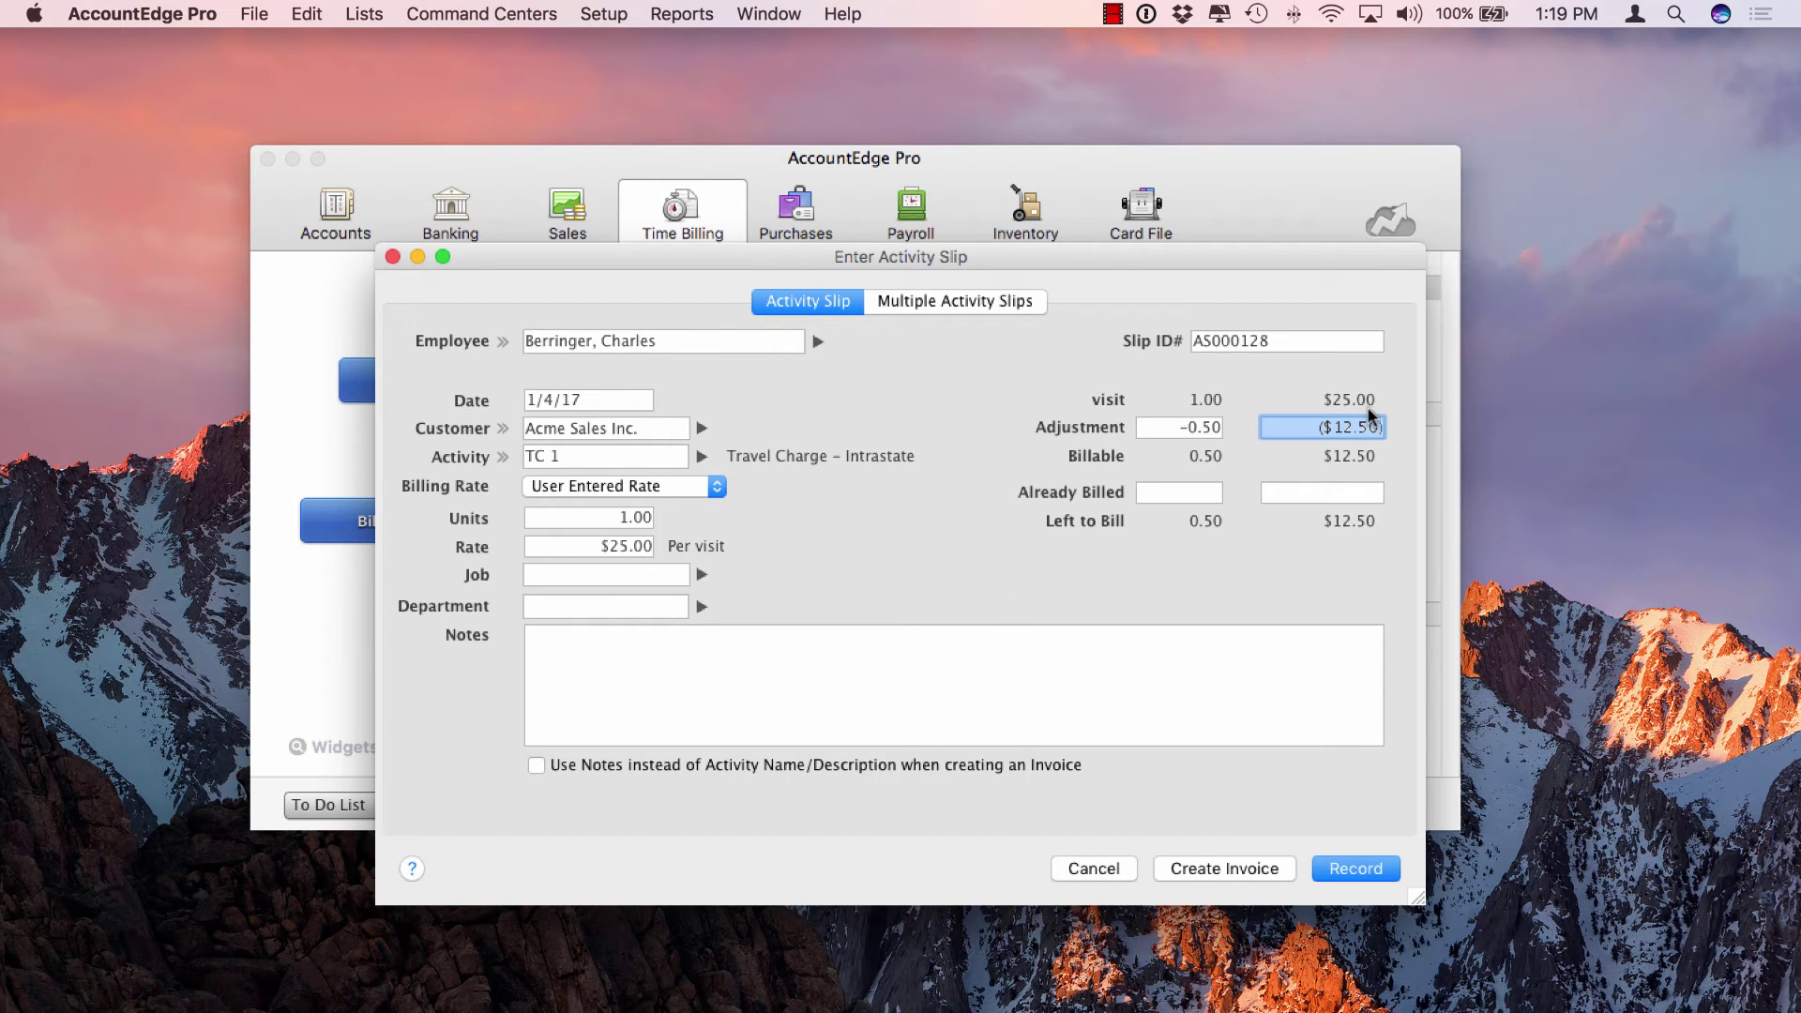
pyautogui.click(1349, 869)
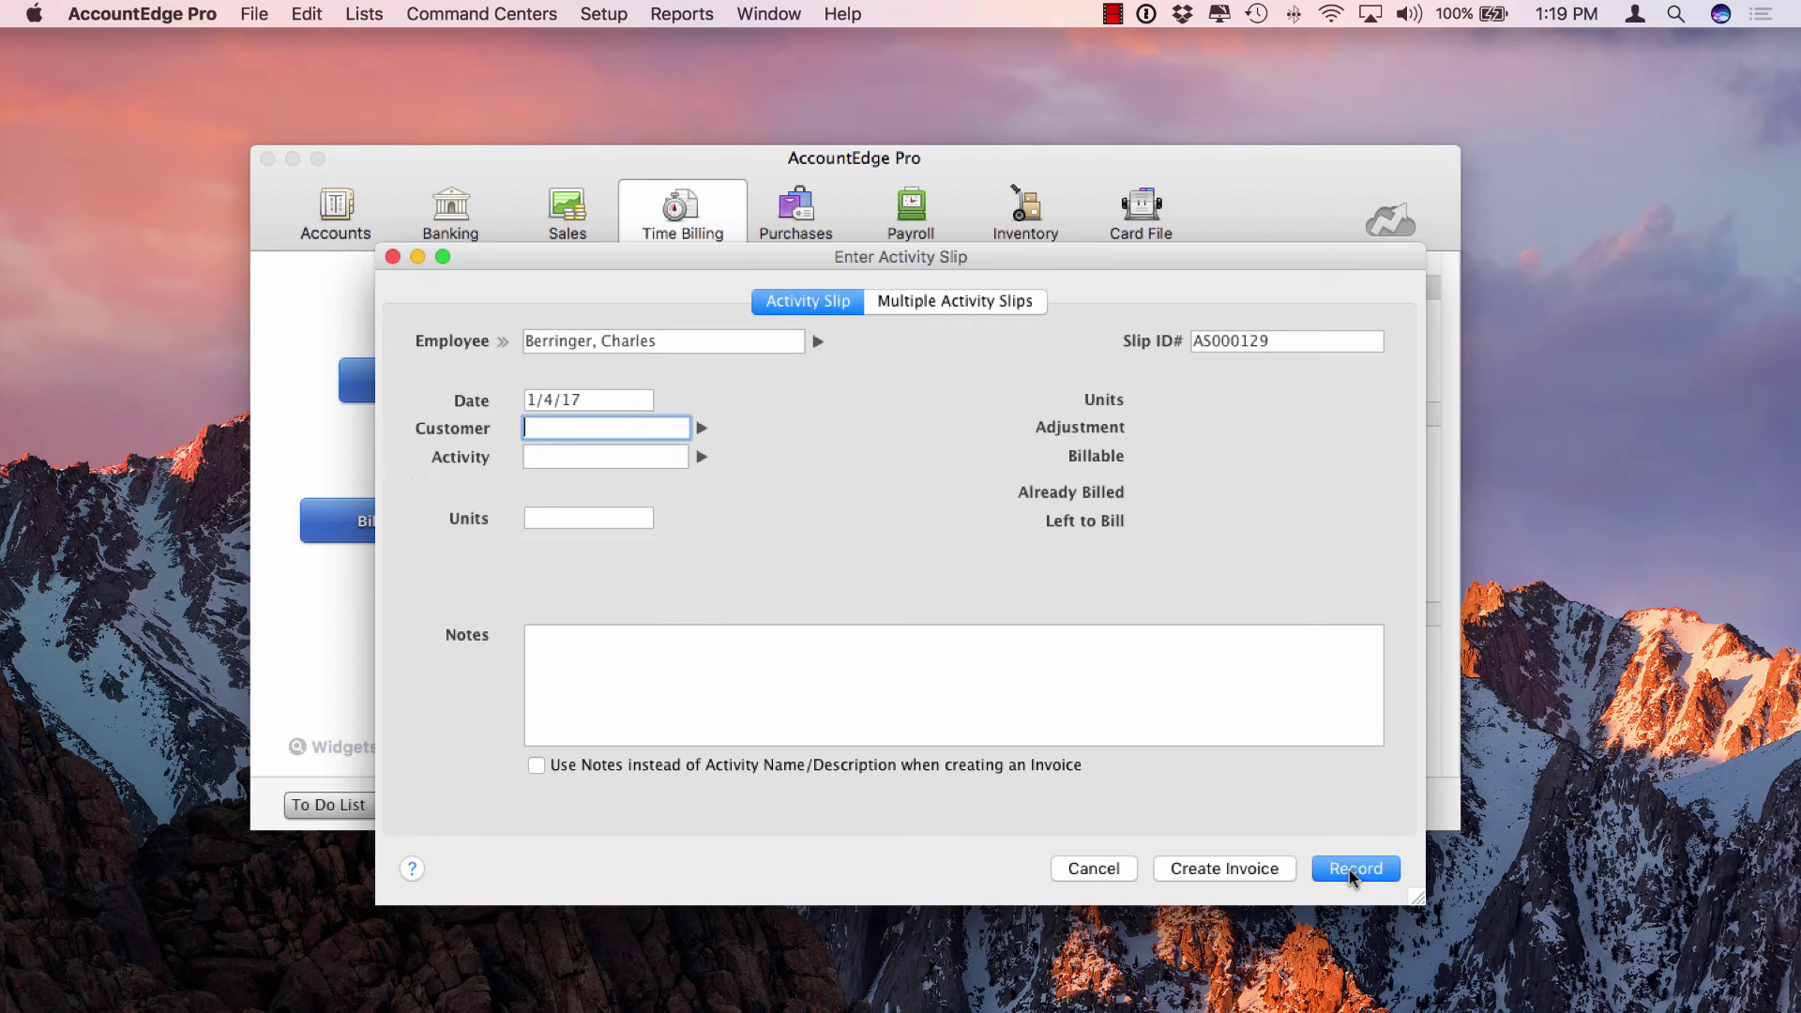
# - Close the blank slip and start a timesheet using the Base Hourly payroll category
pyautogui.click(1089, 867)
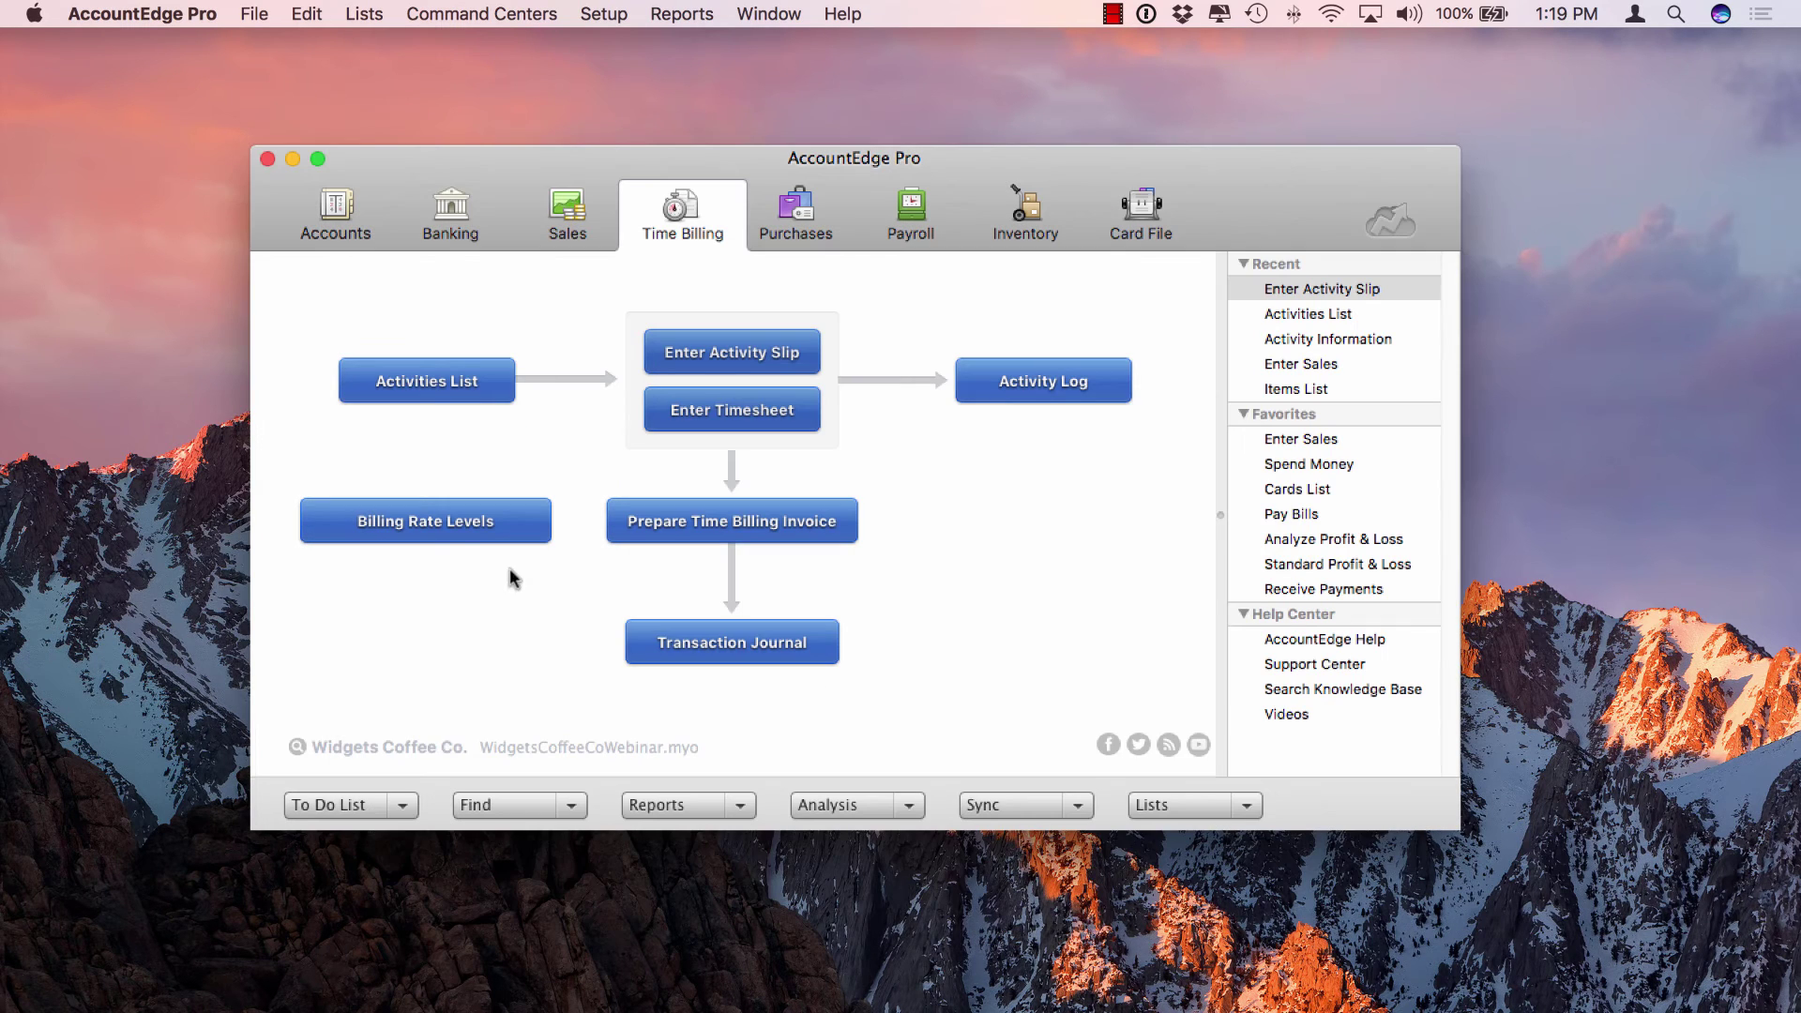
pyautogui.click(660, 409)
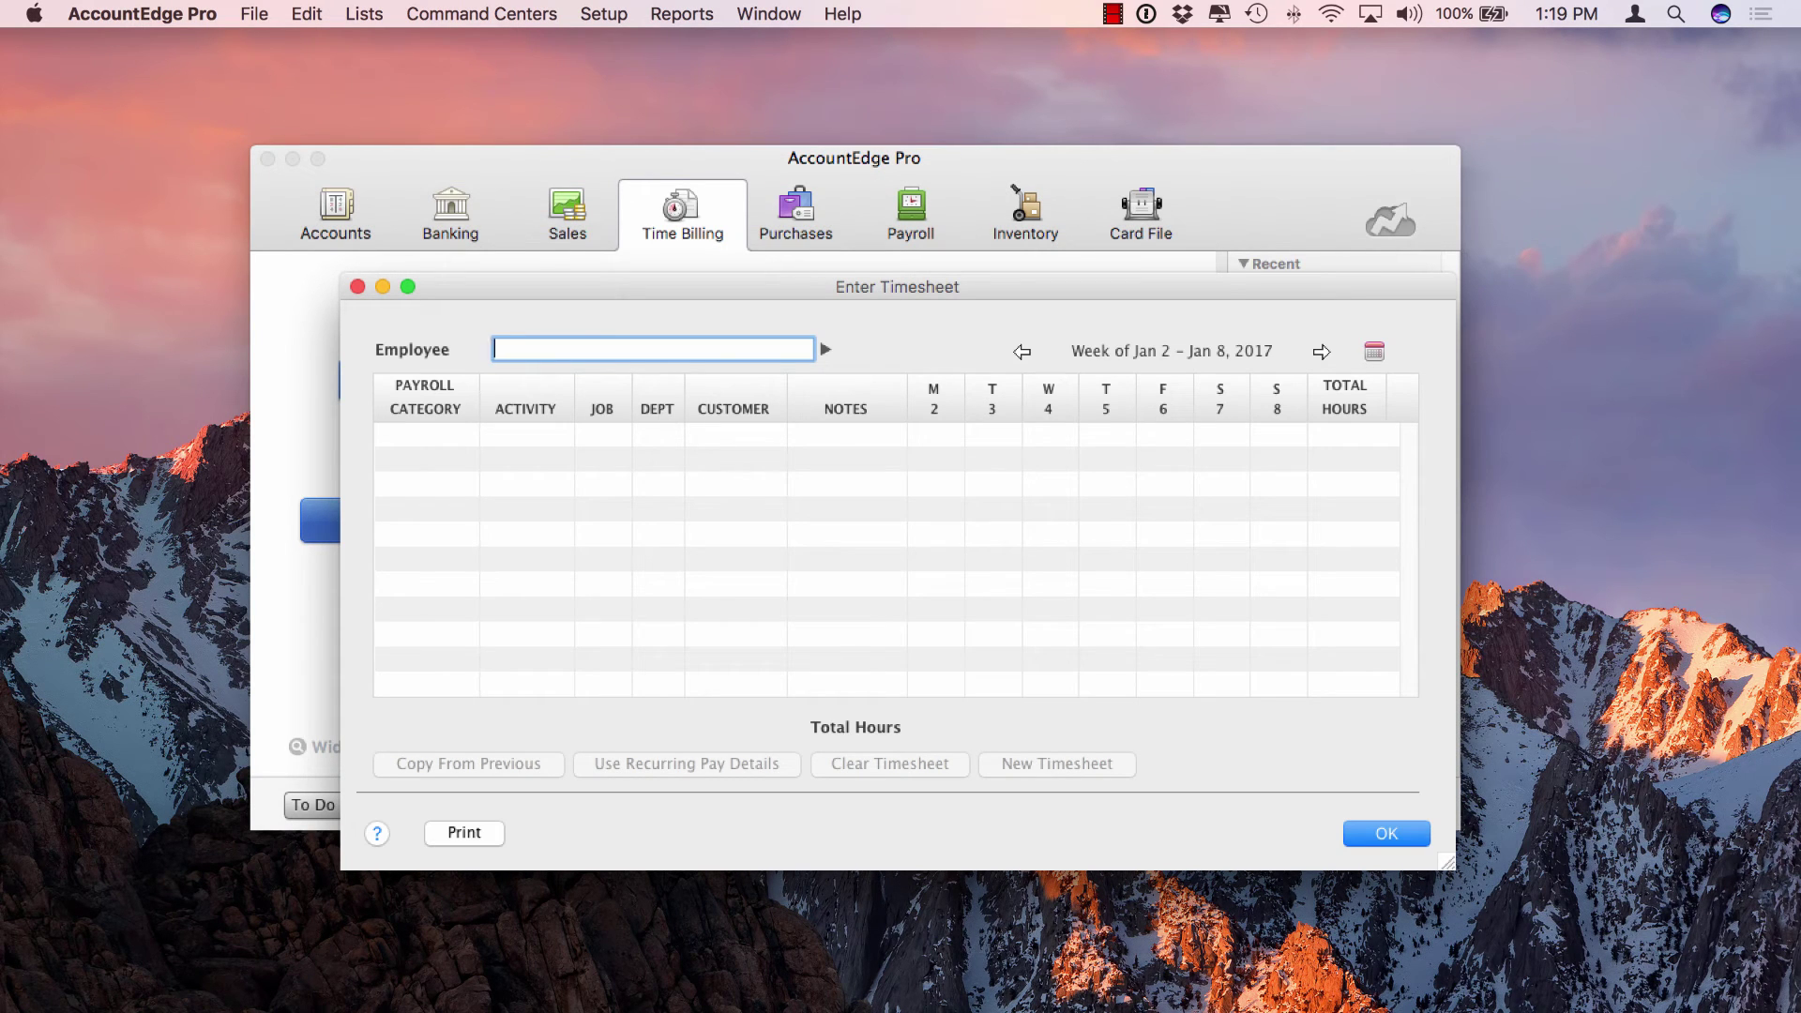
pyautogui.write('Berringer, Charles')
pyautogui.press('Tab')
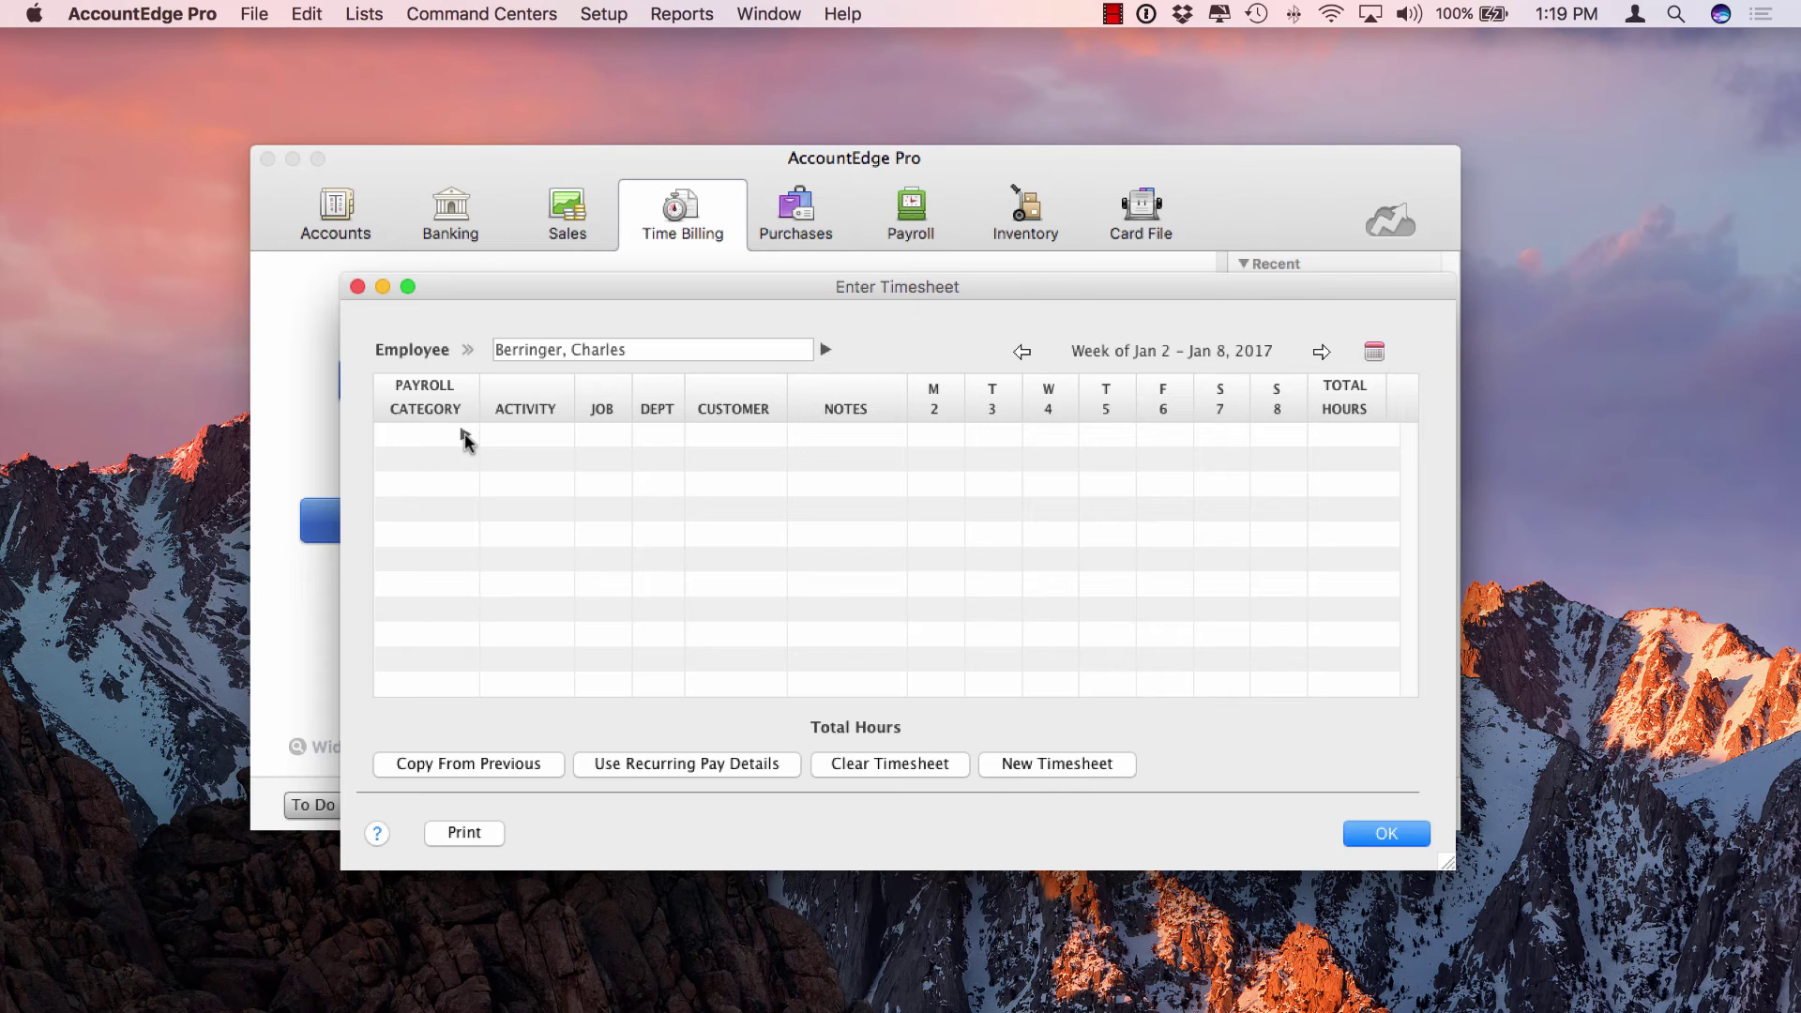
pyautogui.click(464, 433)
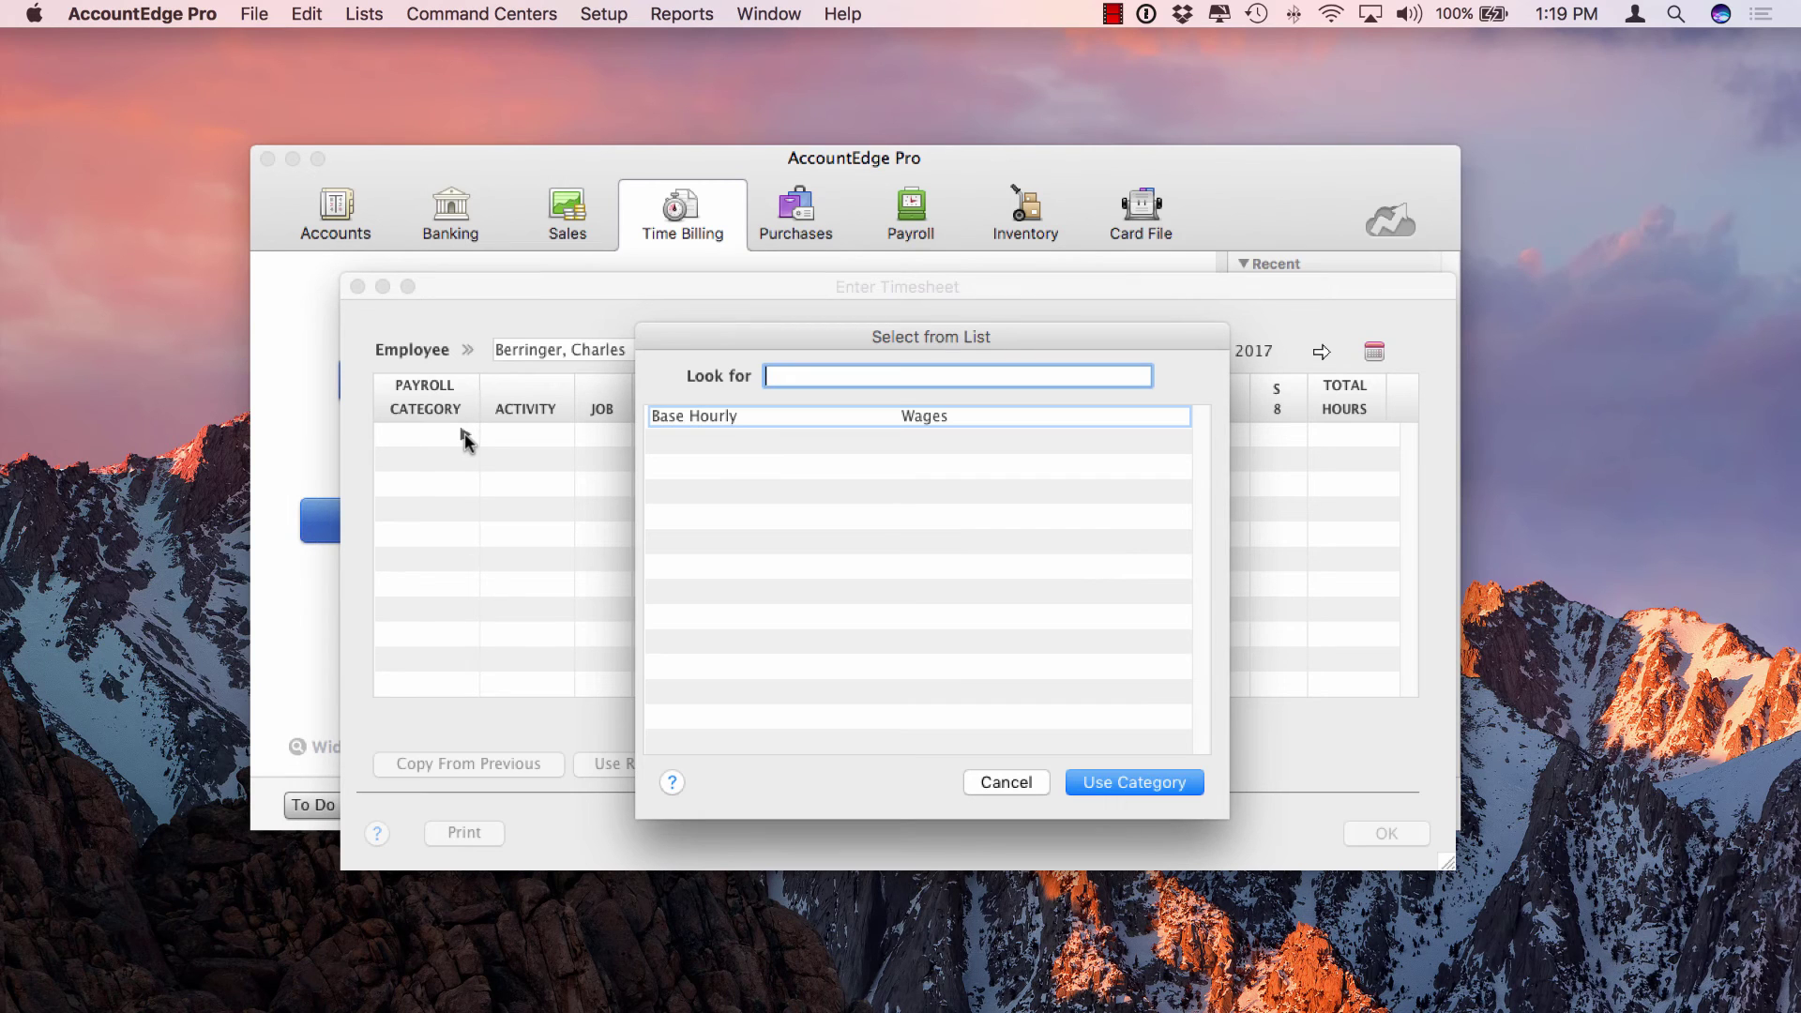
pyautogui.click(1140, 782)
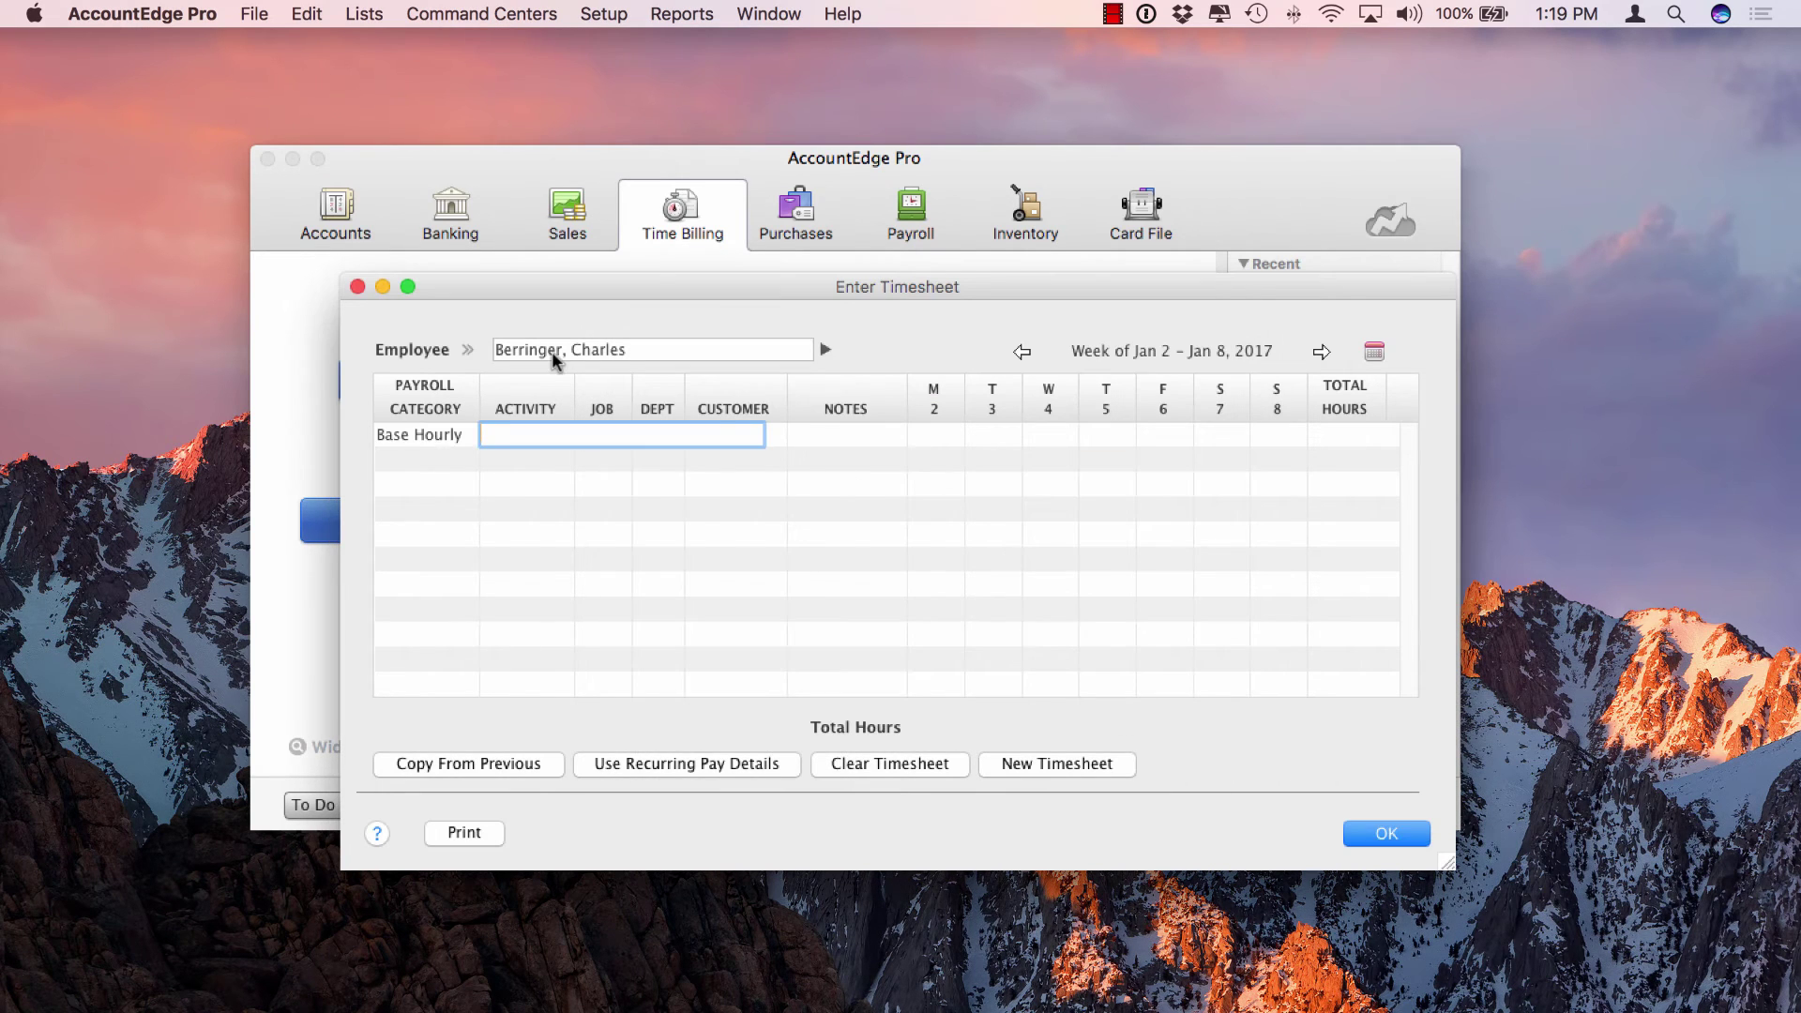
# - Log 8 OST hours each on Jan 2 and 3 for Acme Sales Inc. and save the timesheet
pyautogui.write('OST')
pyautogui.press('Tab')
pyautogui.press('Tab')
pyautogui.press('Tab')
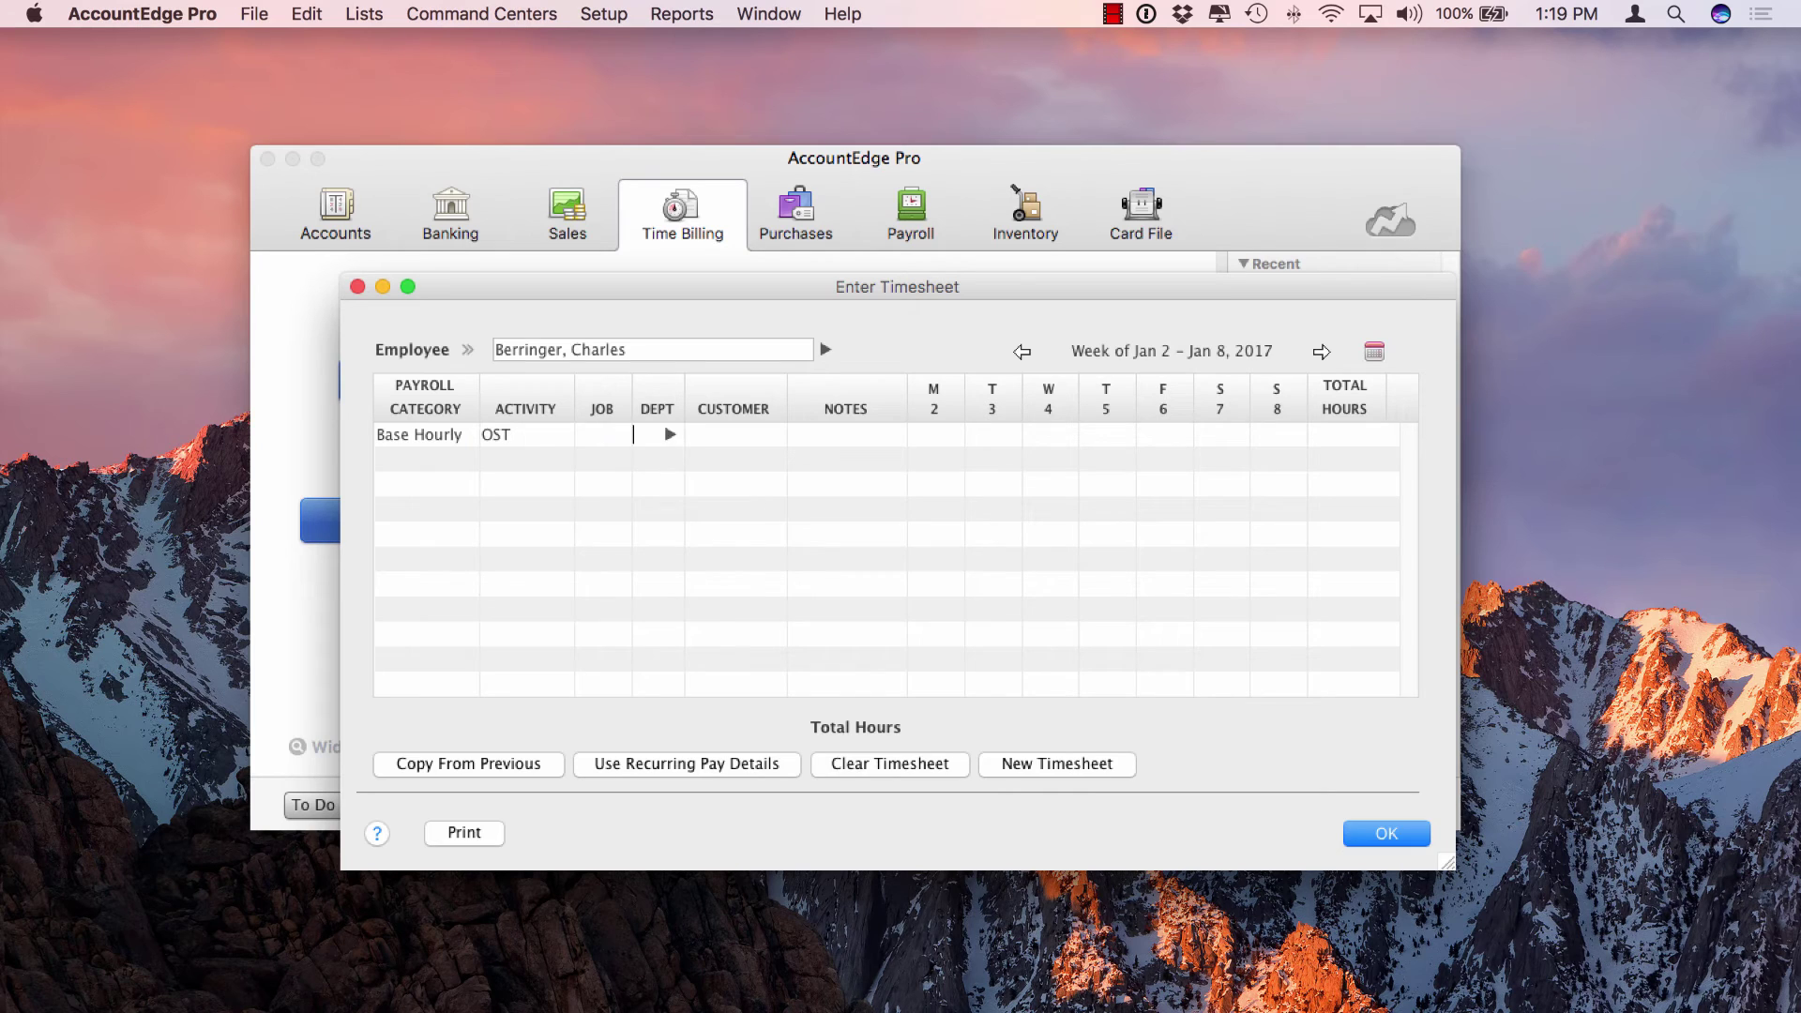
pyautogui.write('Acme Sales')
pyautogui.press('Tab')
pyautogui.press('Tab')
pyautogui.write('8')
pyautogui.press('Tab')
pyautogui.write('8')
pyautogui.press('Tab')
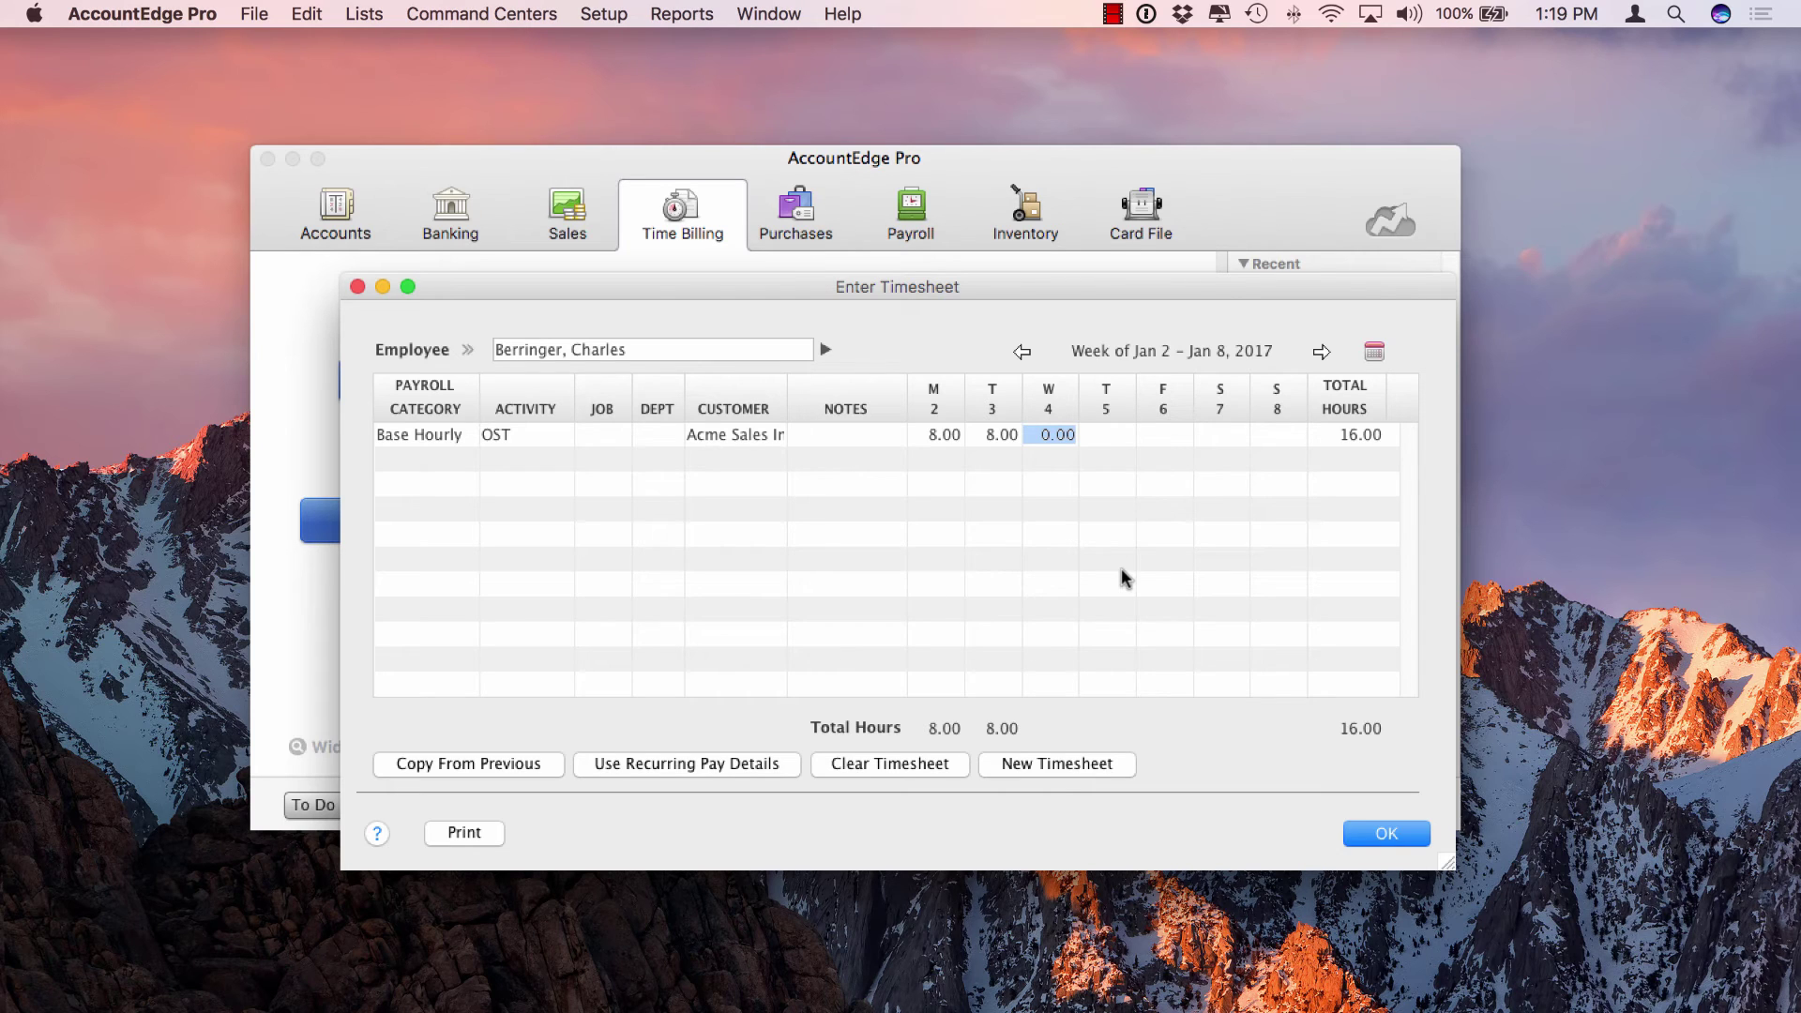
pyautogui.click(1373, 832)
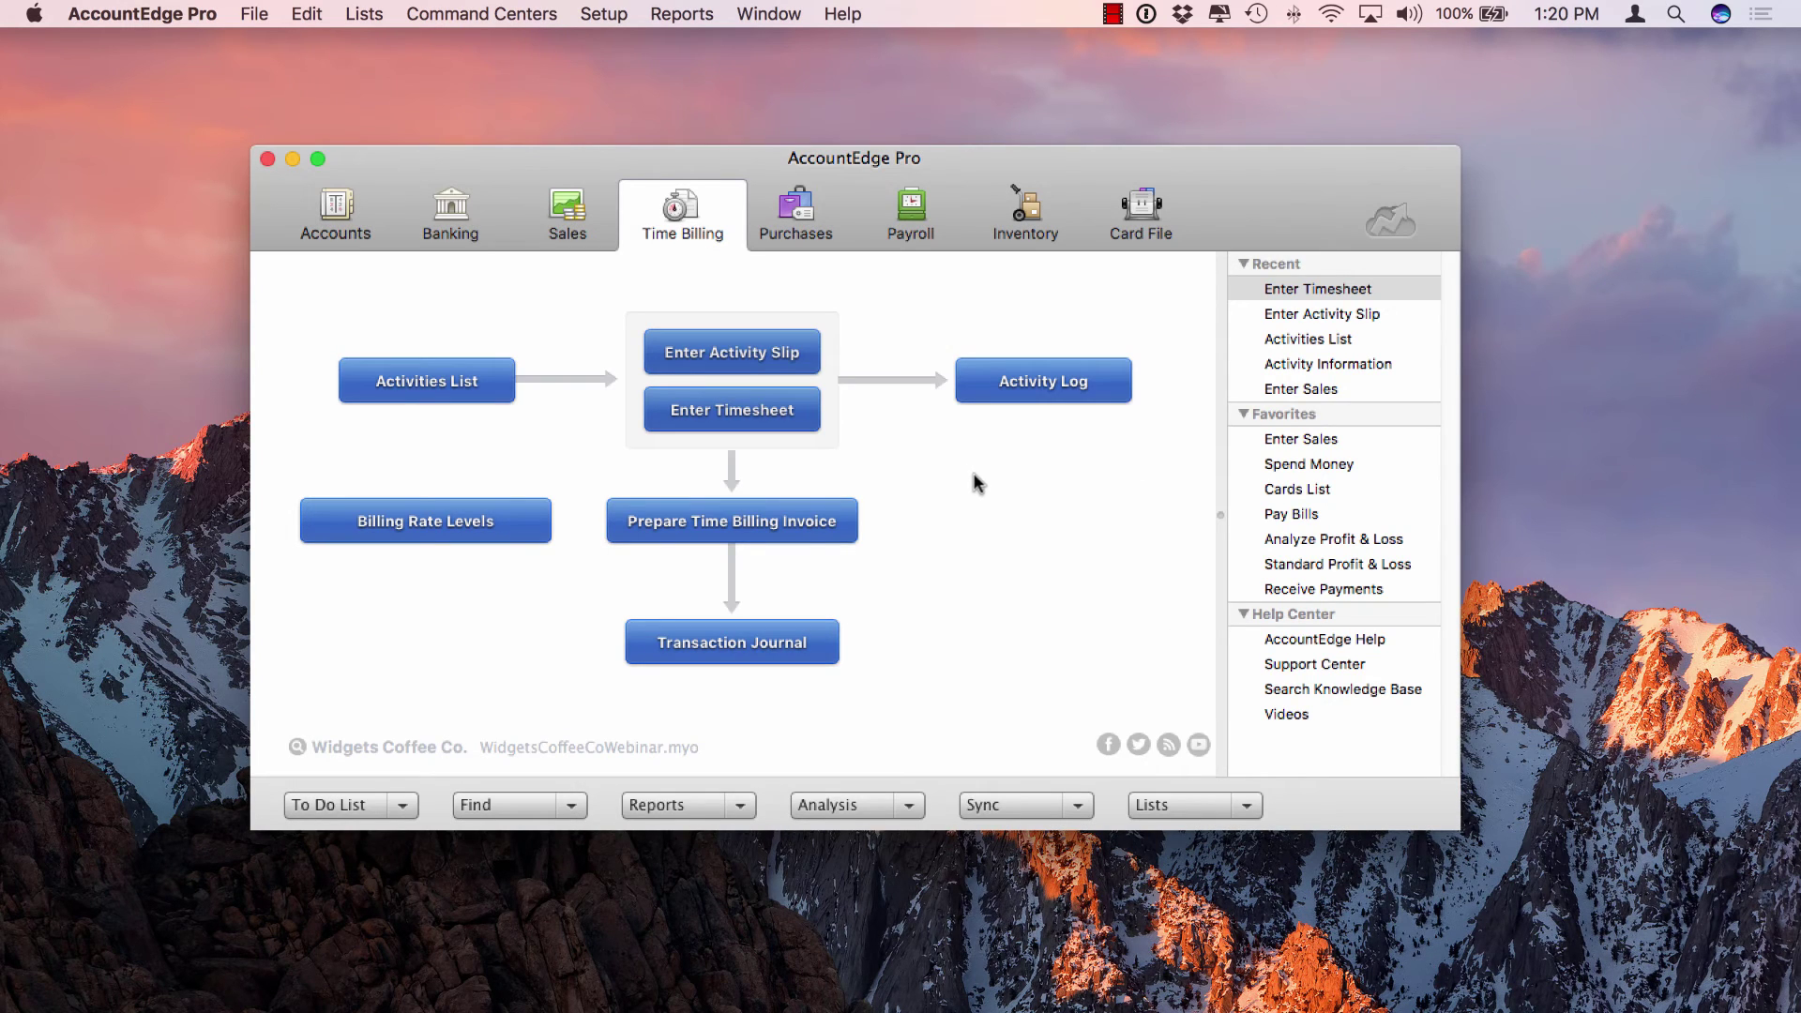
# - Open Prepare Time Billing Invoice for Acme Sales Inc. and scroll through its $15,383.50 unbilled work
pyautogui.click(748, 531)
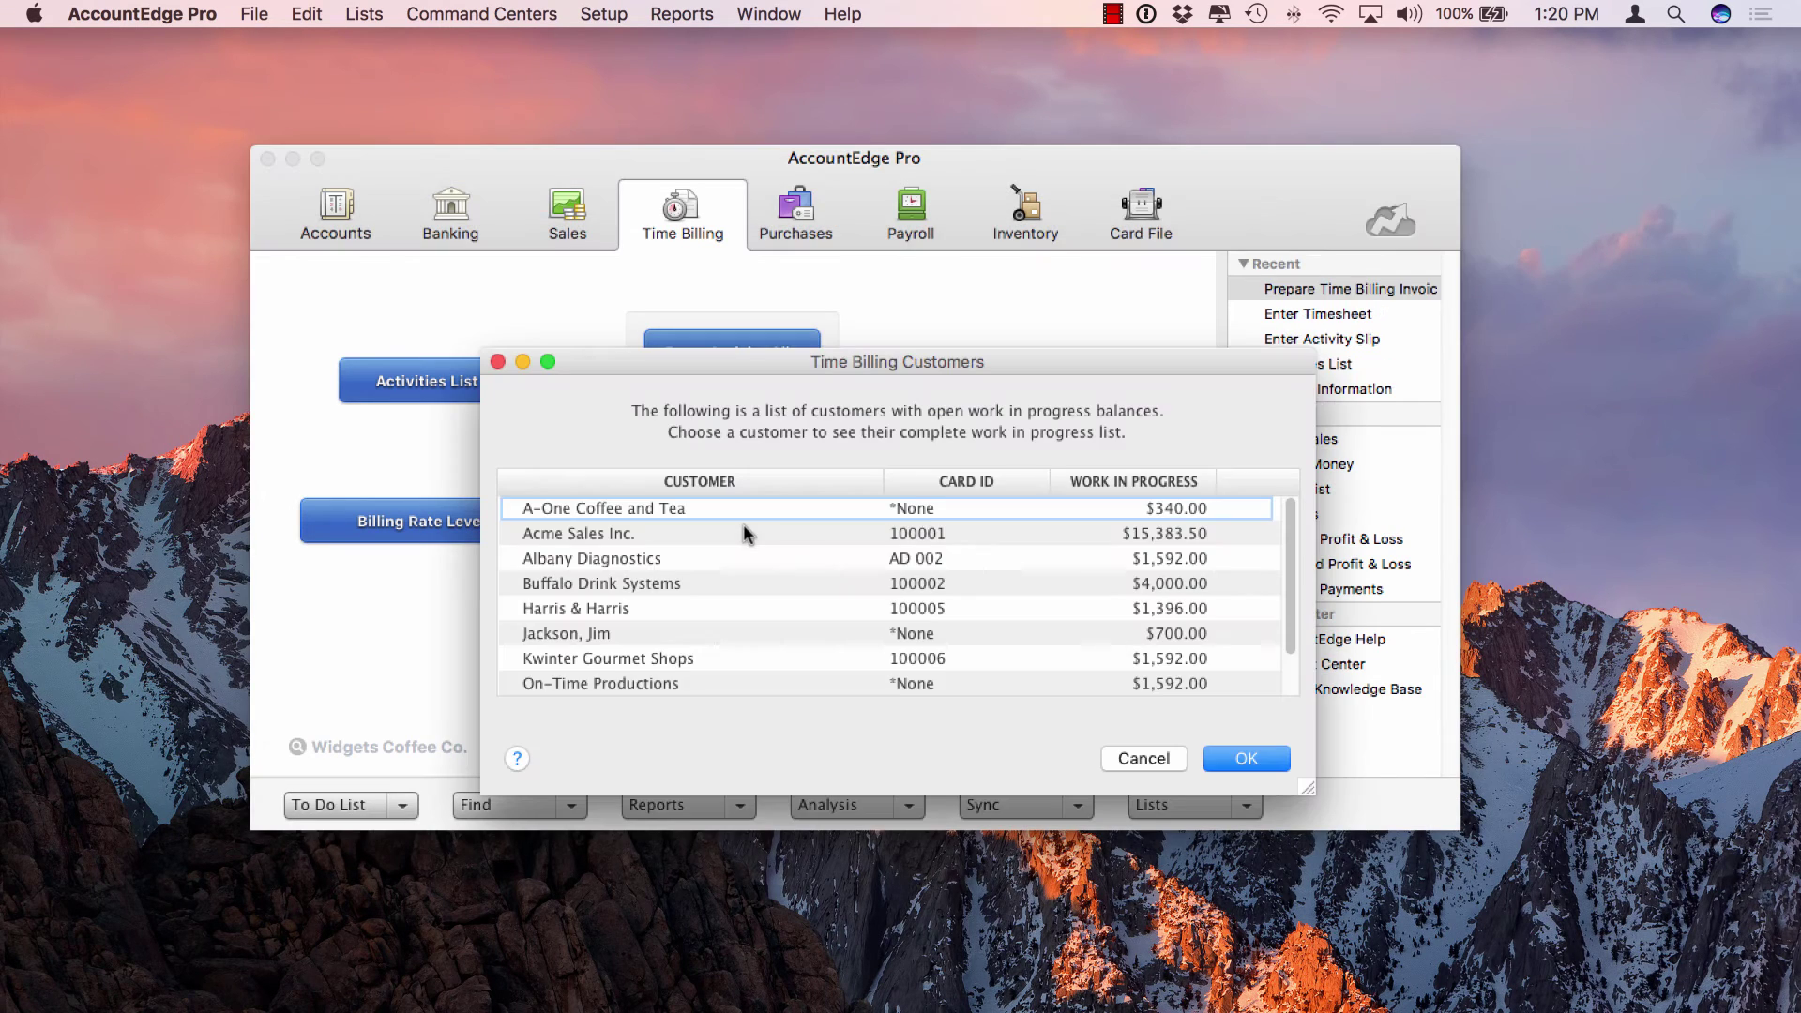
pyautogui.click(573, 534)
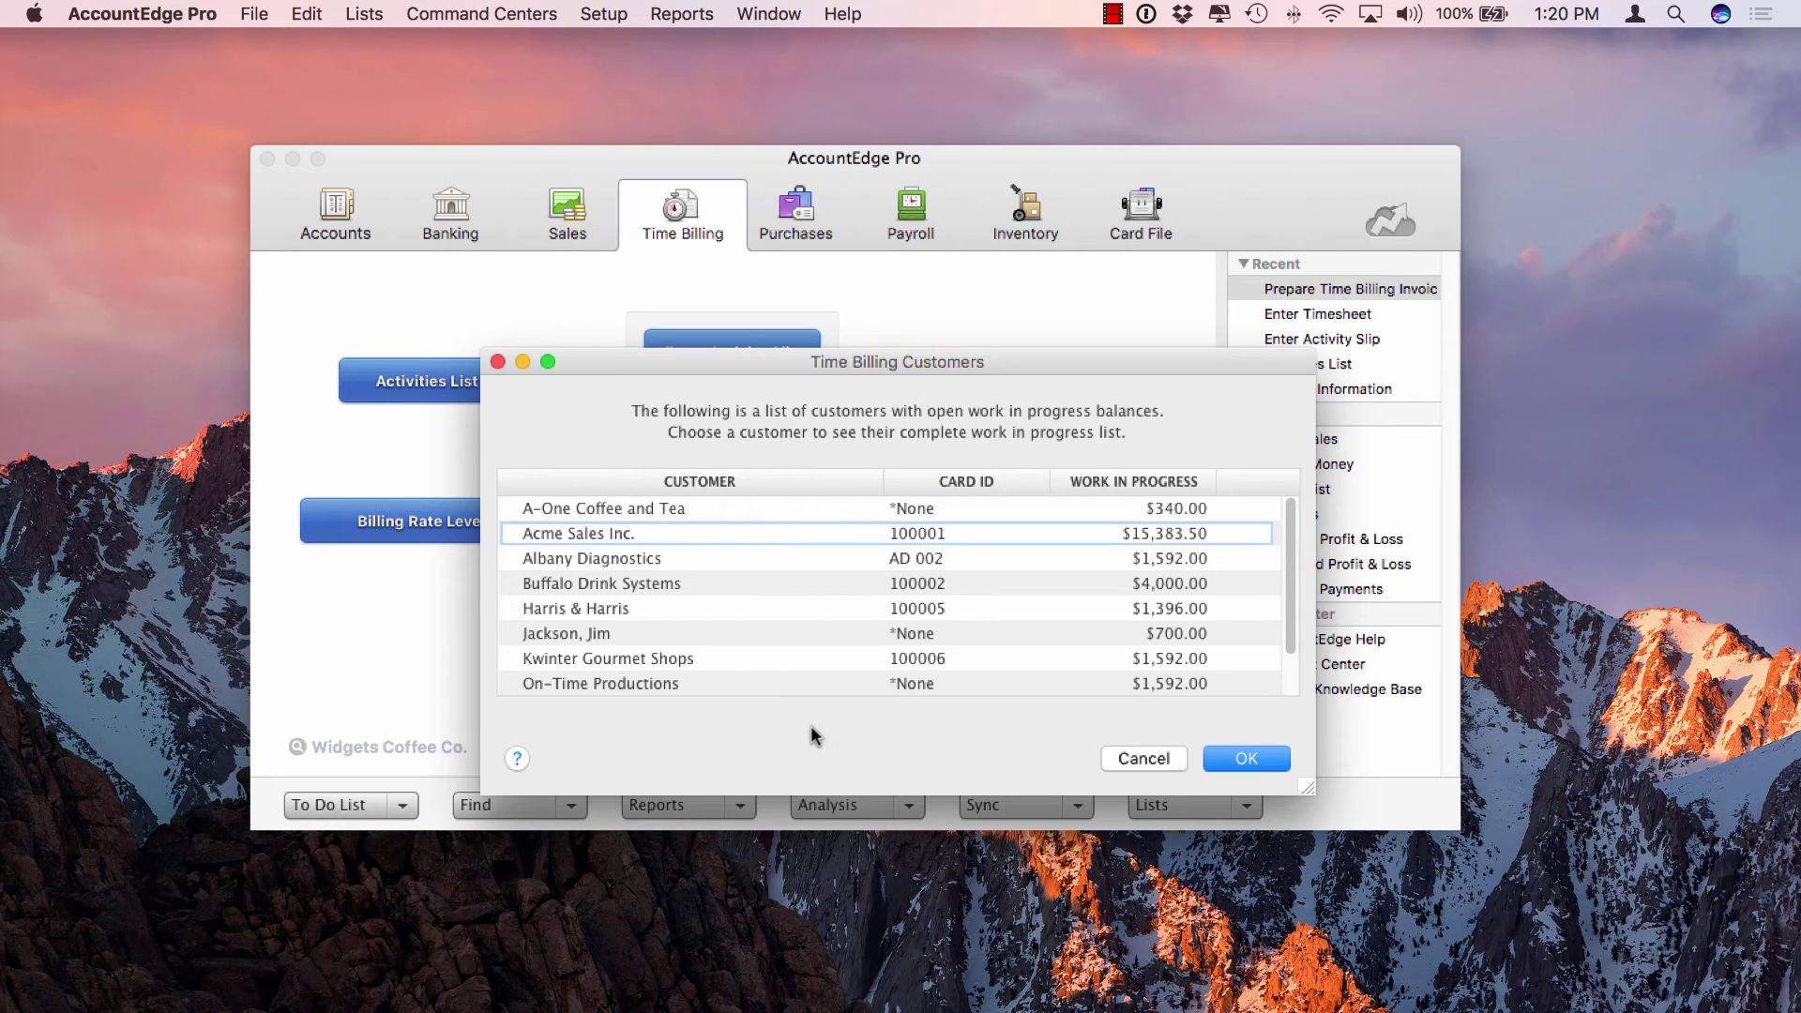
pyautogui.click(1228, 758)
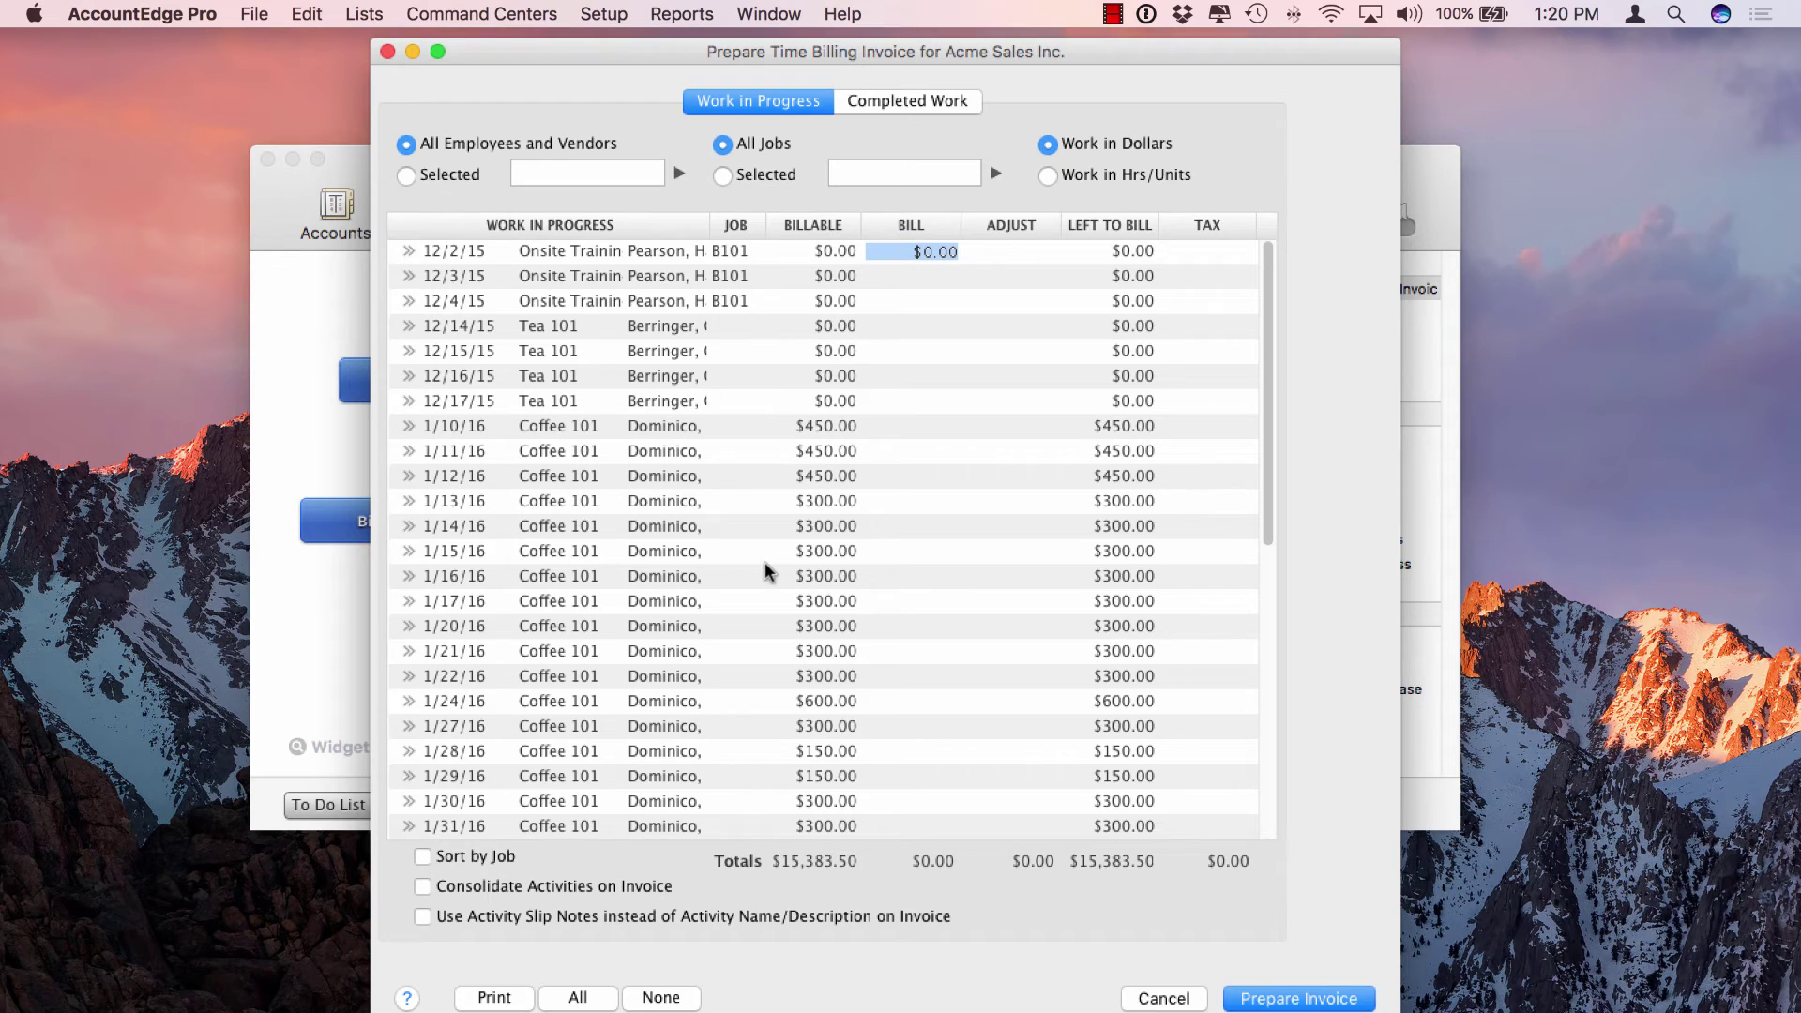
pyautogui.scroll(-1, 764, 568)
pyautogui.scroll(-1, 764, 569)
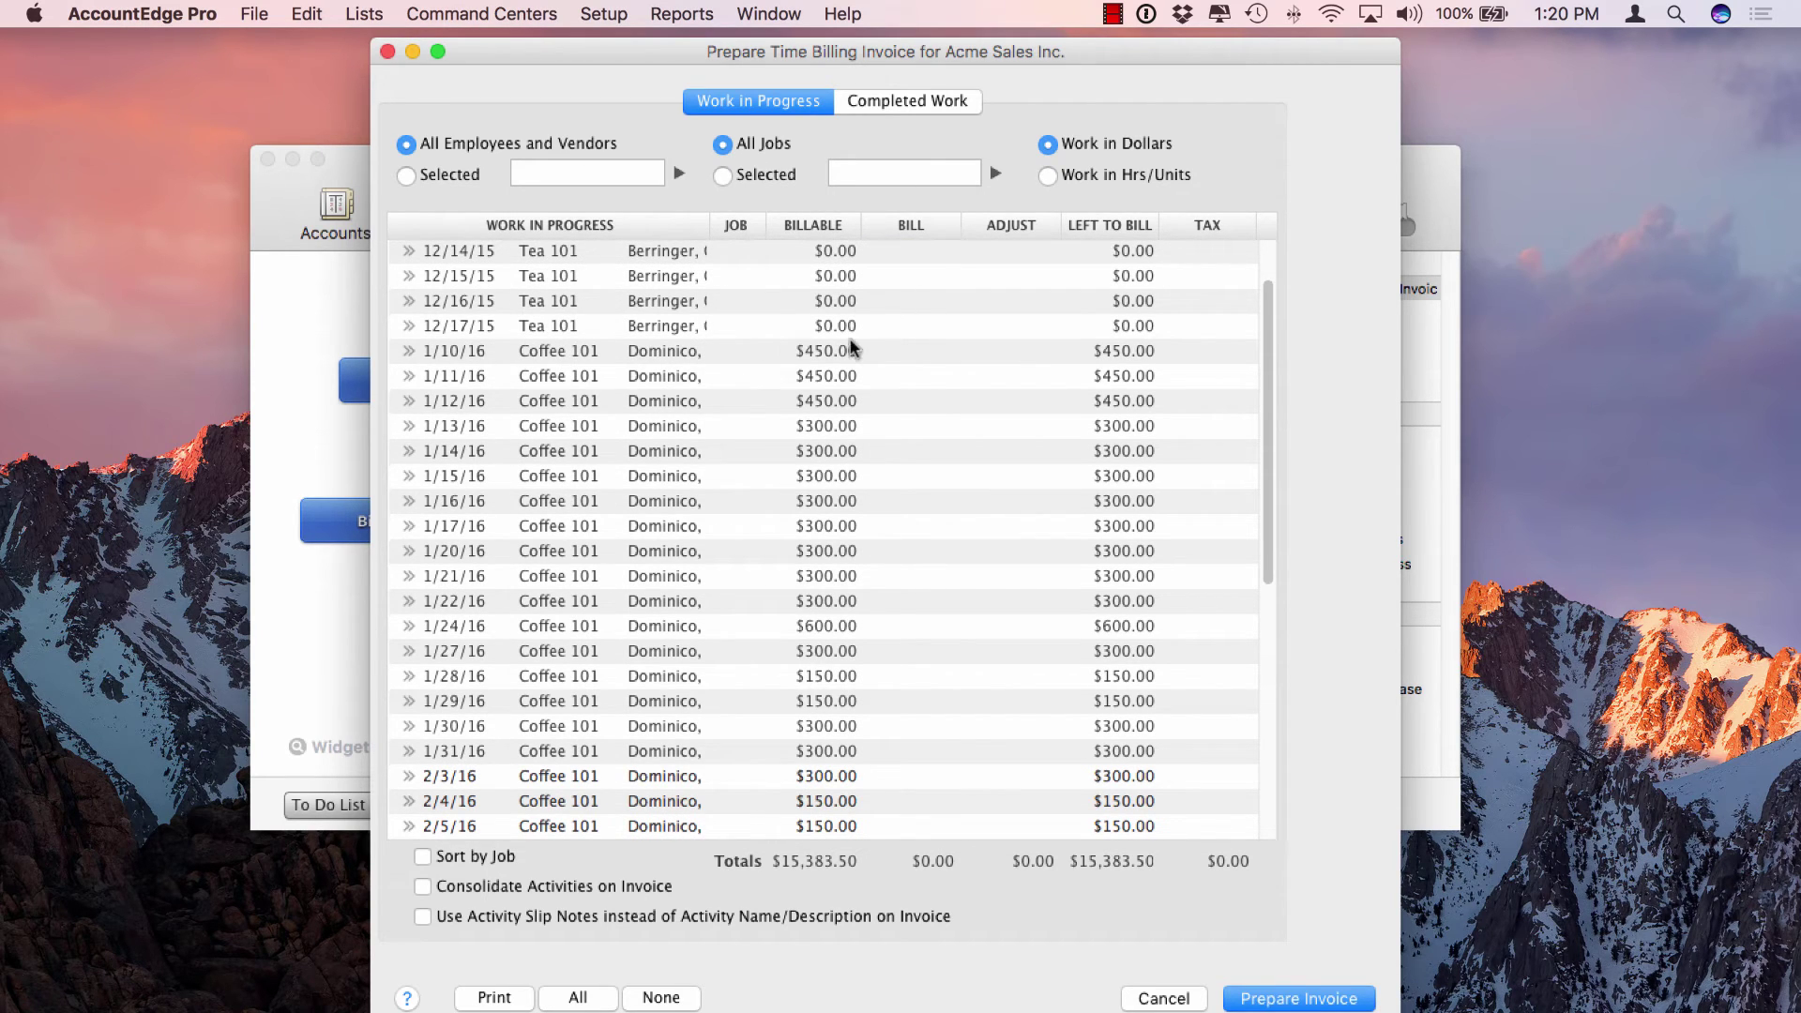
# - Bill the 1/10–1/13/16 sessions, 1/12/16 at $400 with a -$50 adjustment, then show work in hours
pyautogui.click(878, 352)
pyautogui.click(907, 377)
pyautogui.click(908, 402)
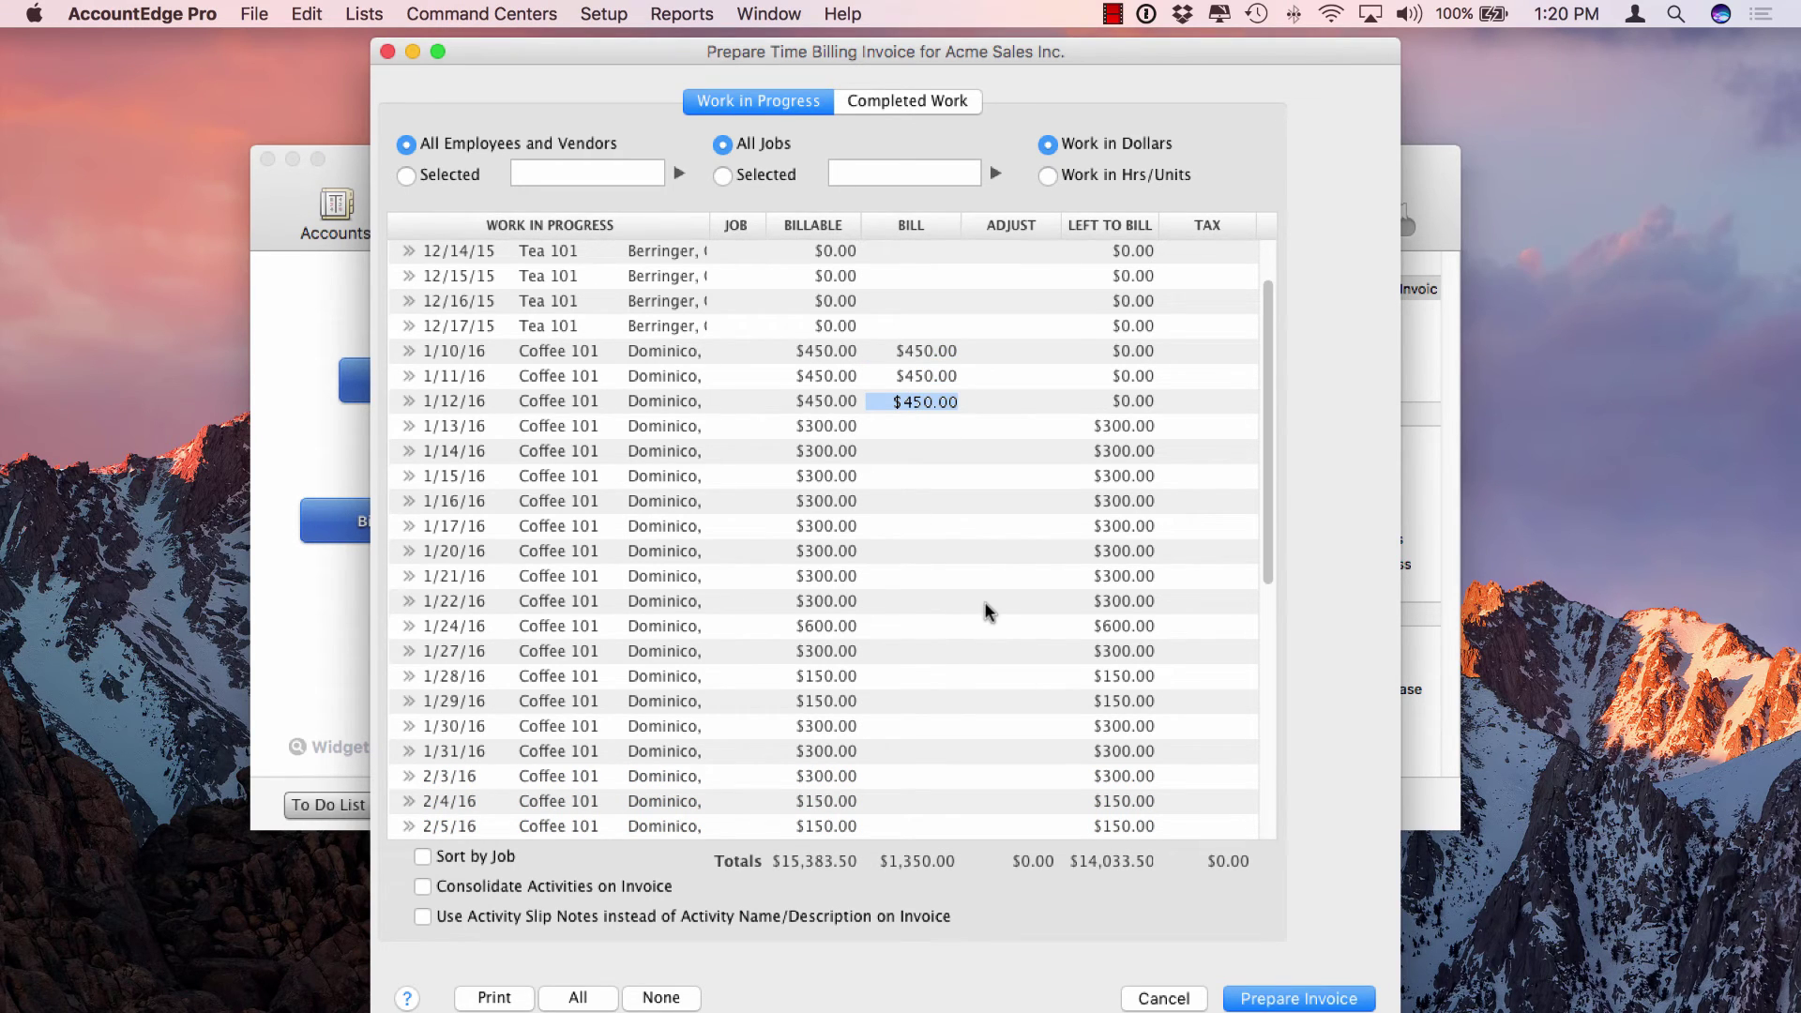
pyautogui.write('400')
pyautogui.press('Tab')
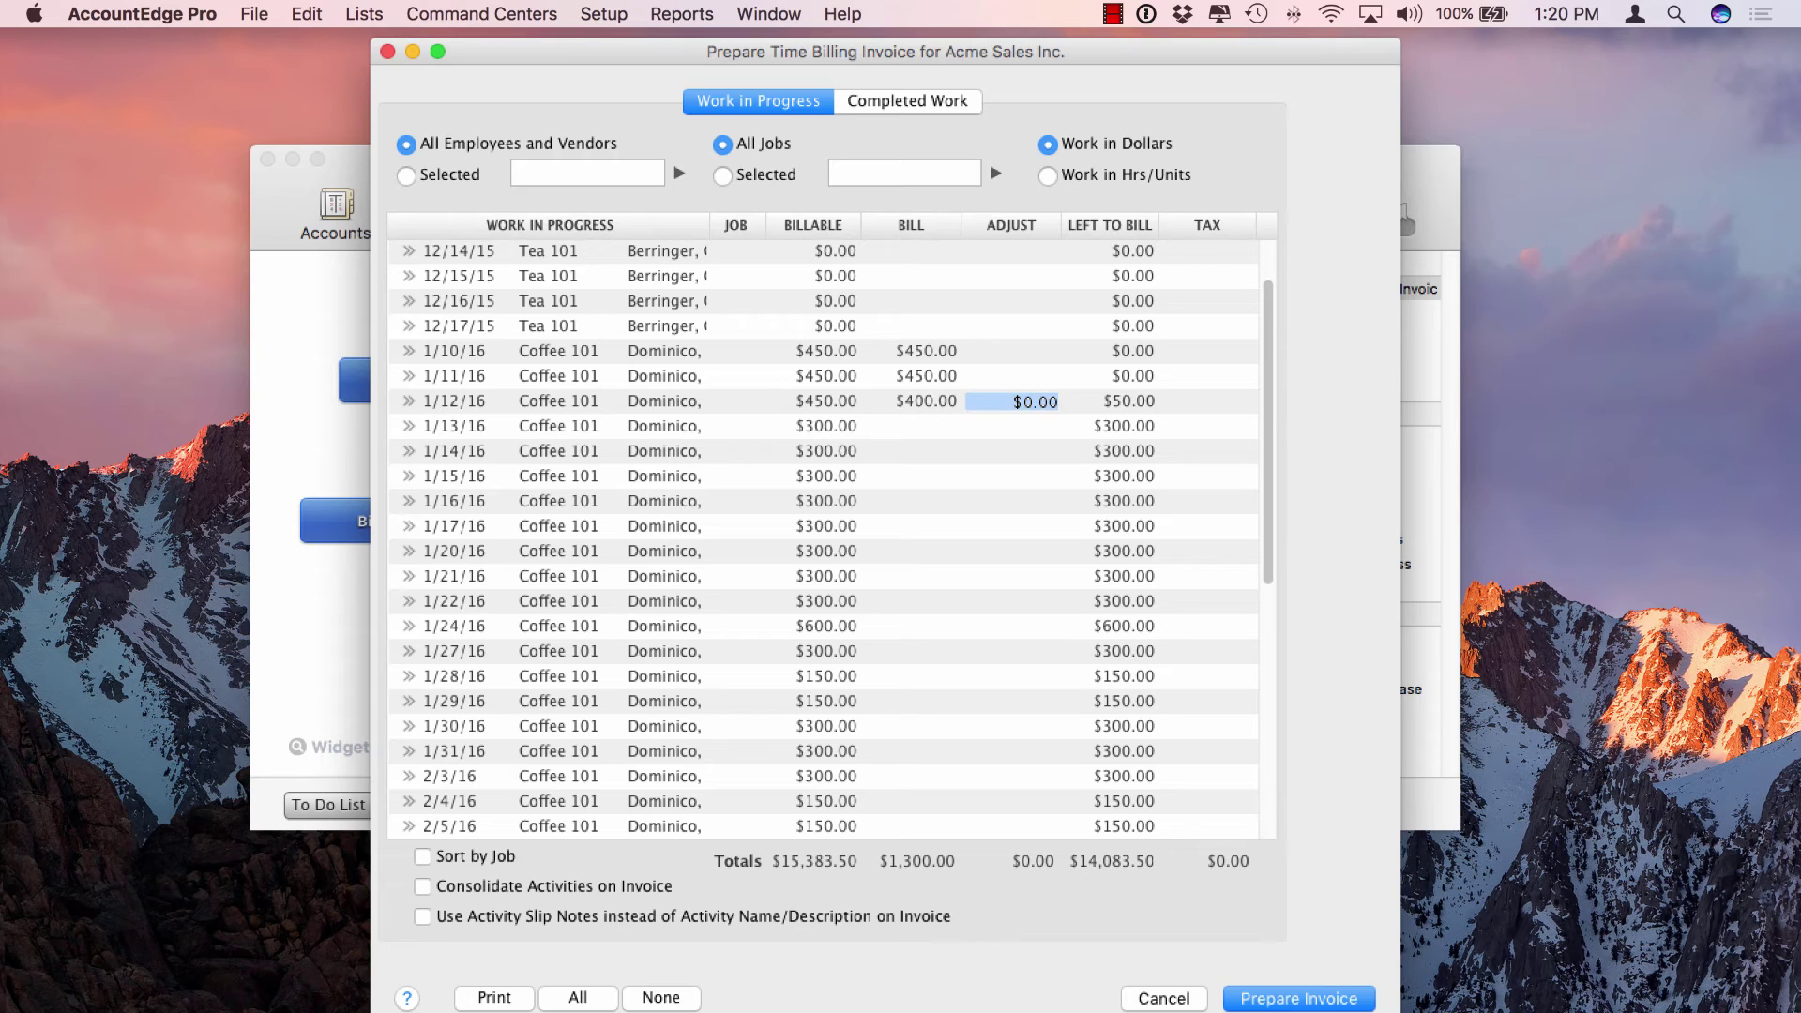
pyautogui.write('-5')
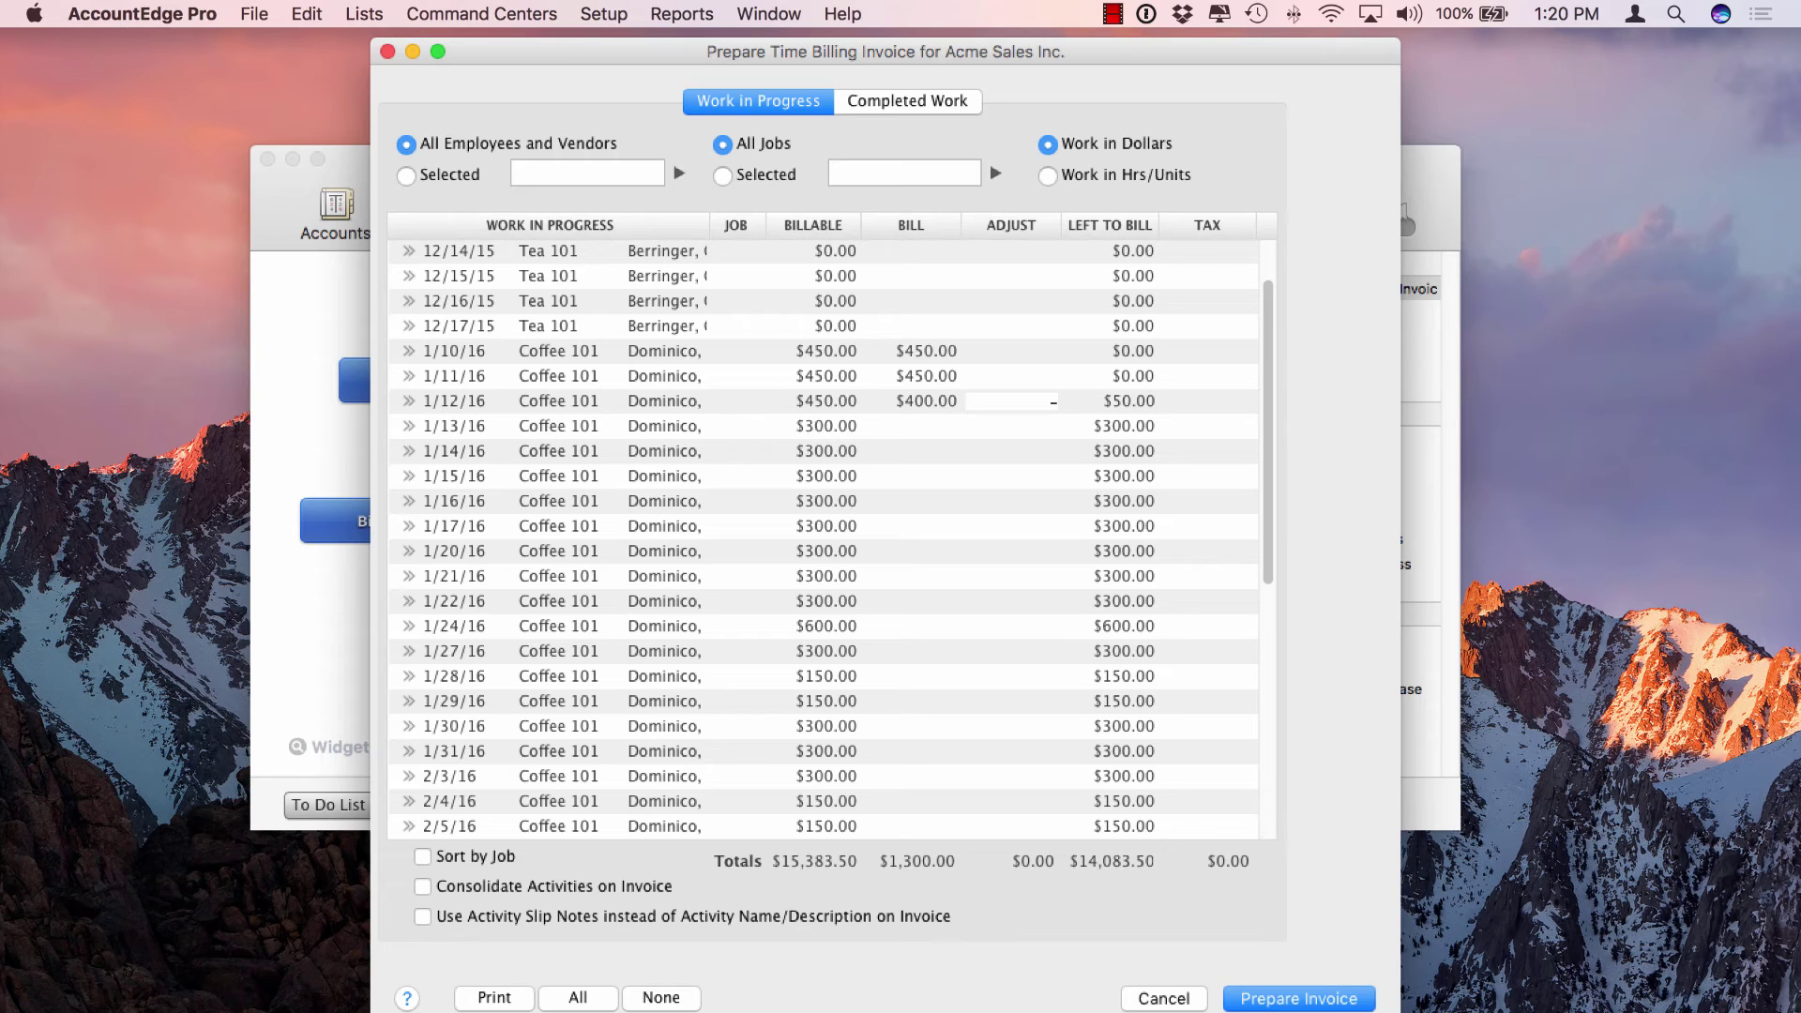
pyautogui.press('Tab')
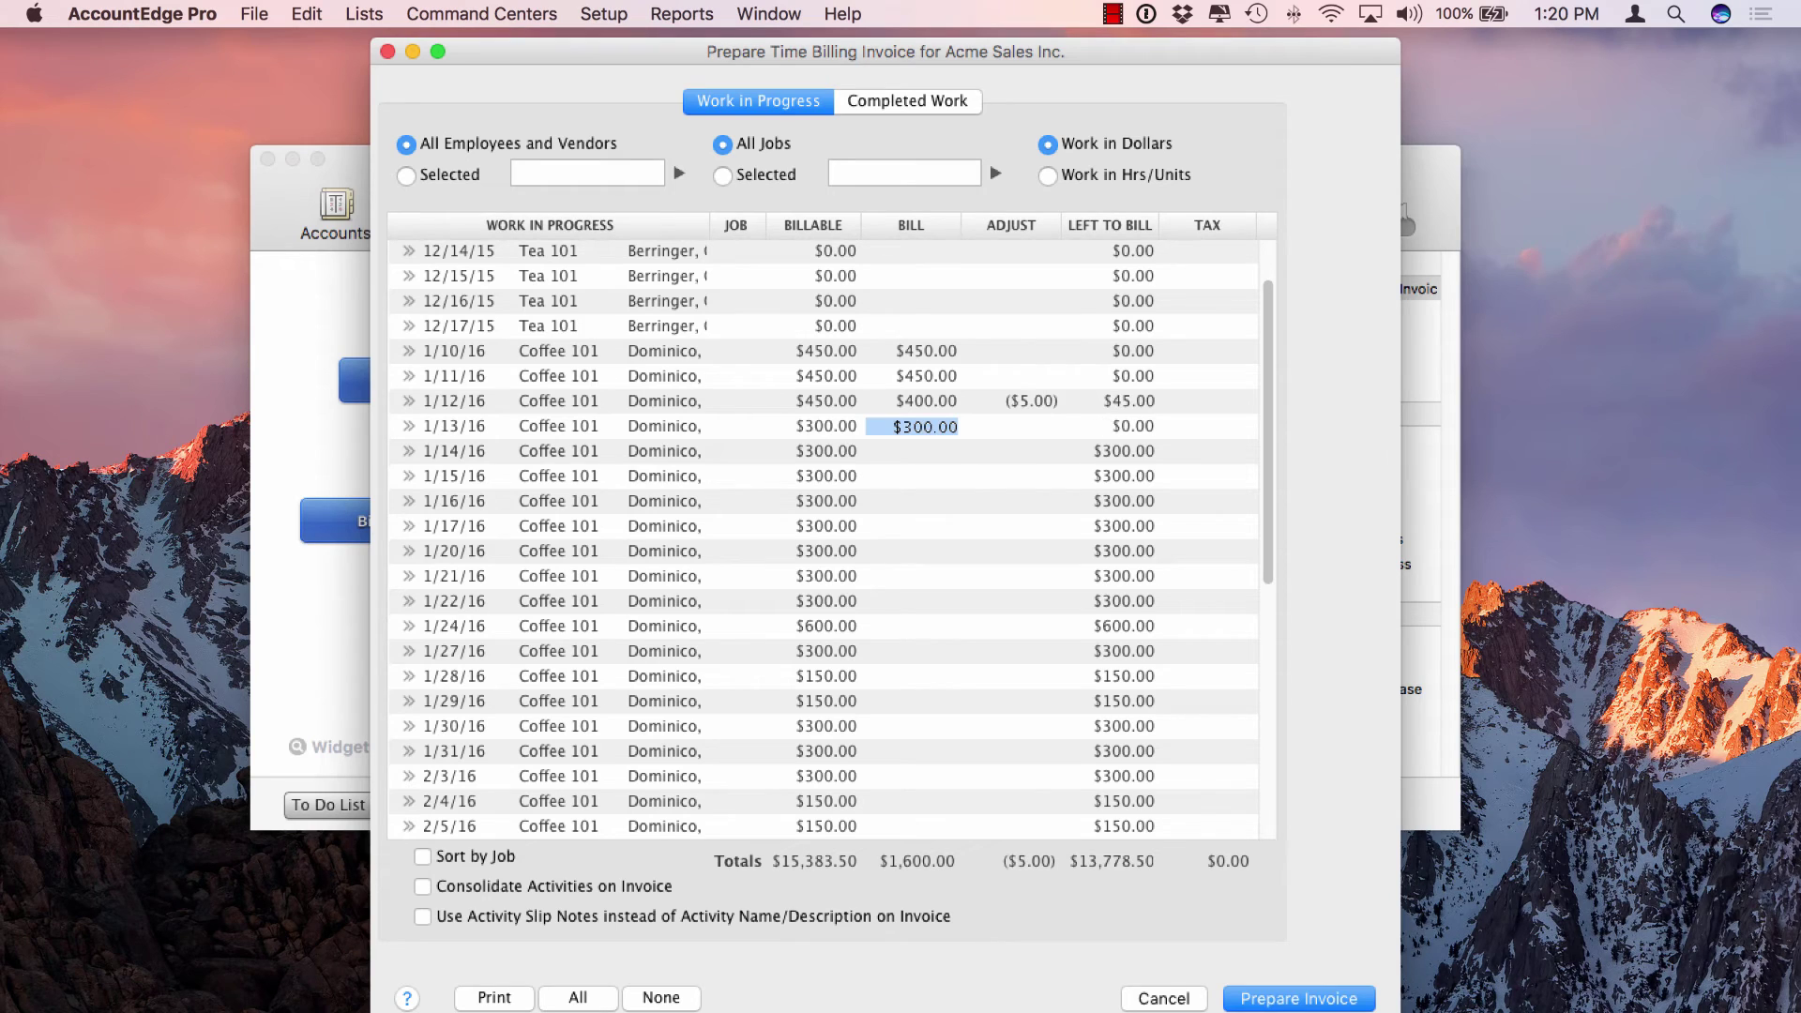
pyautogui.click(1015, 404)
pyautogui.write('-50')
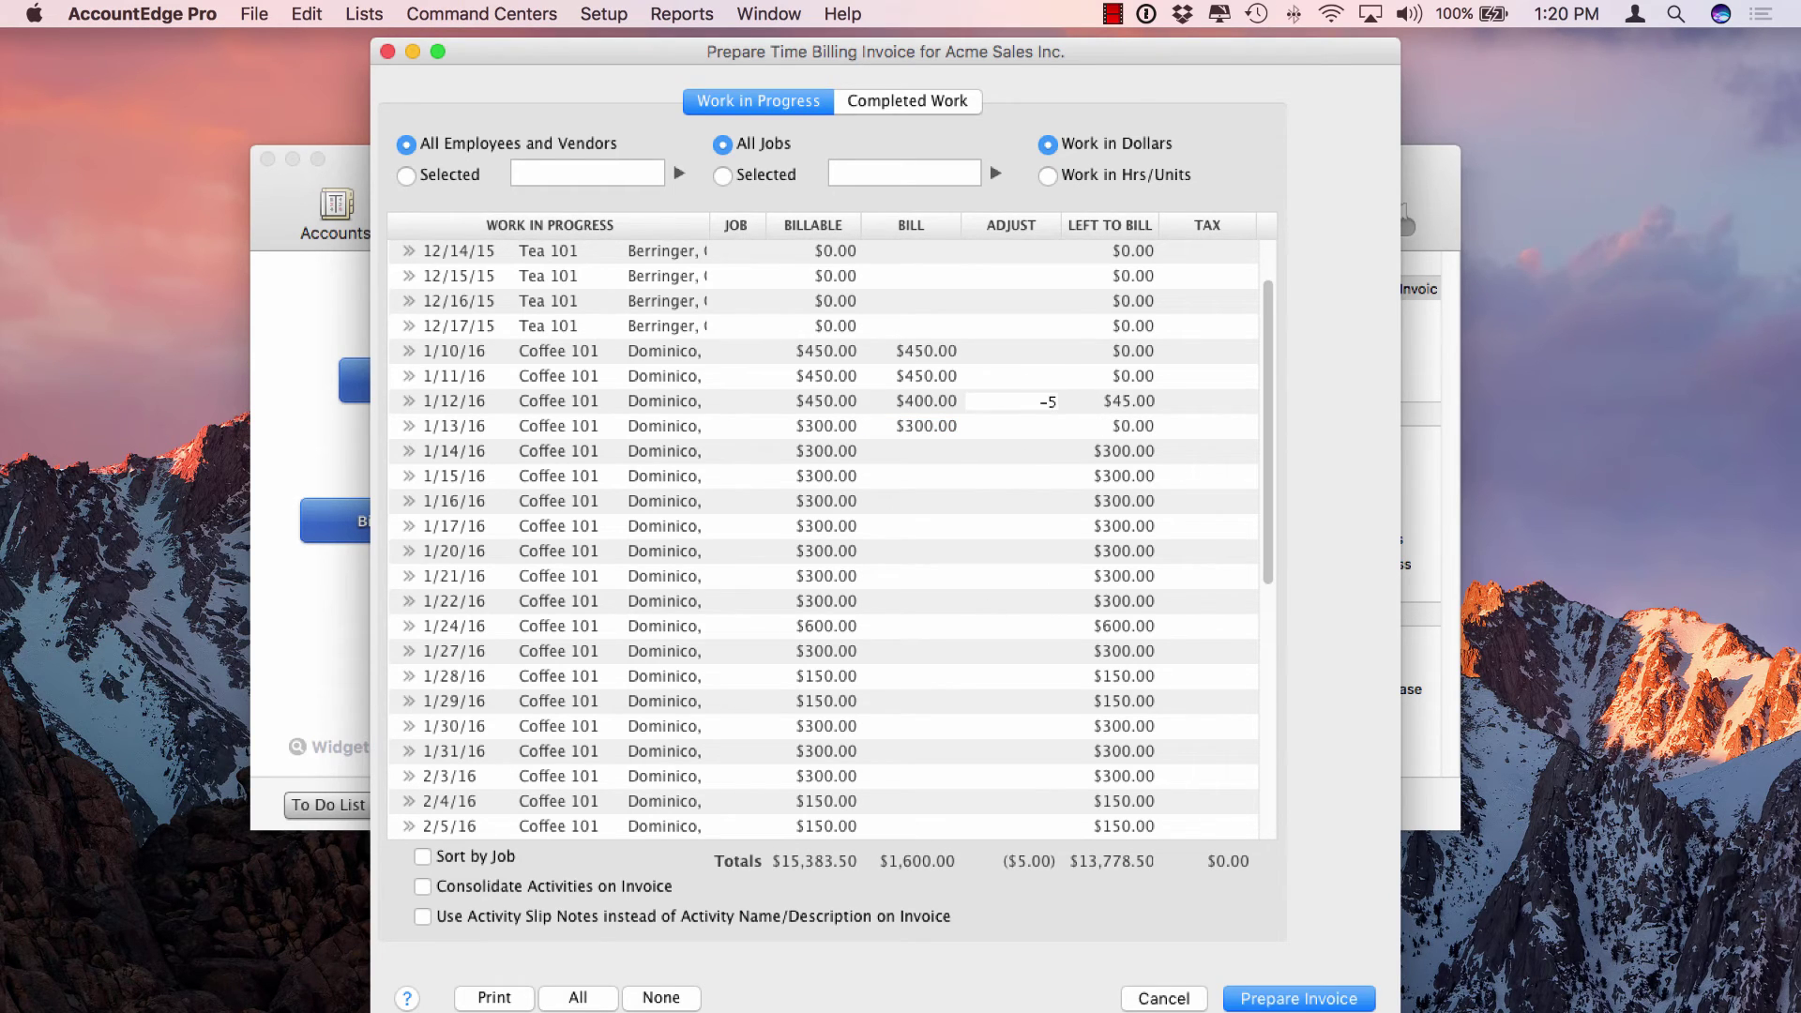
pyautogui.press('Tab')
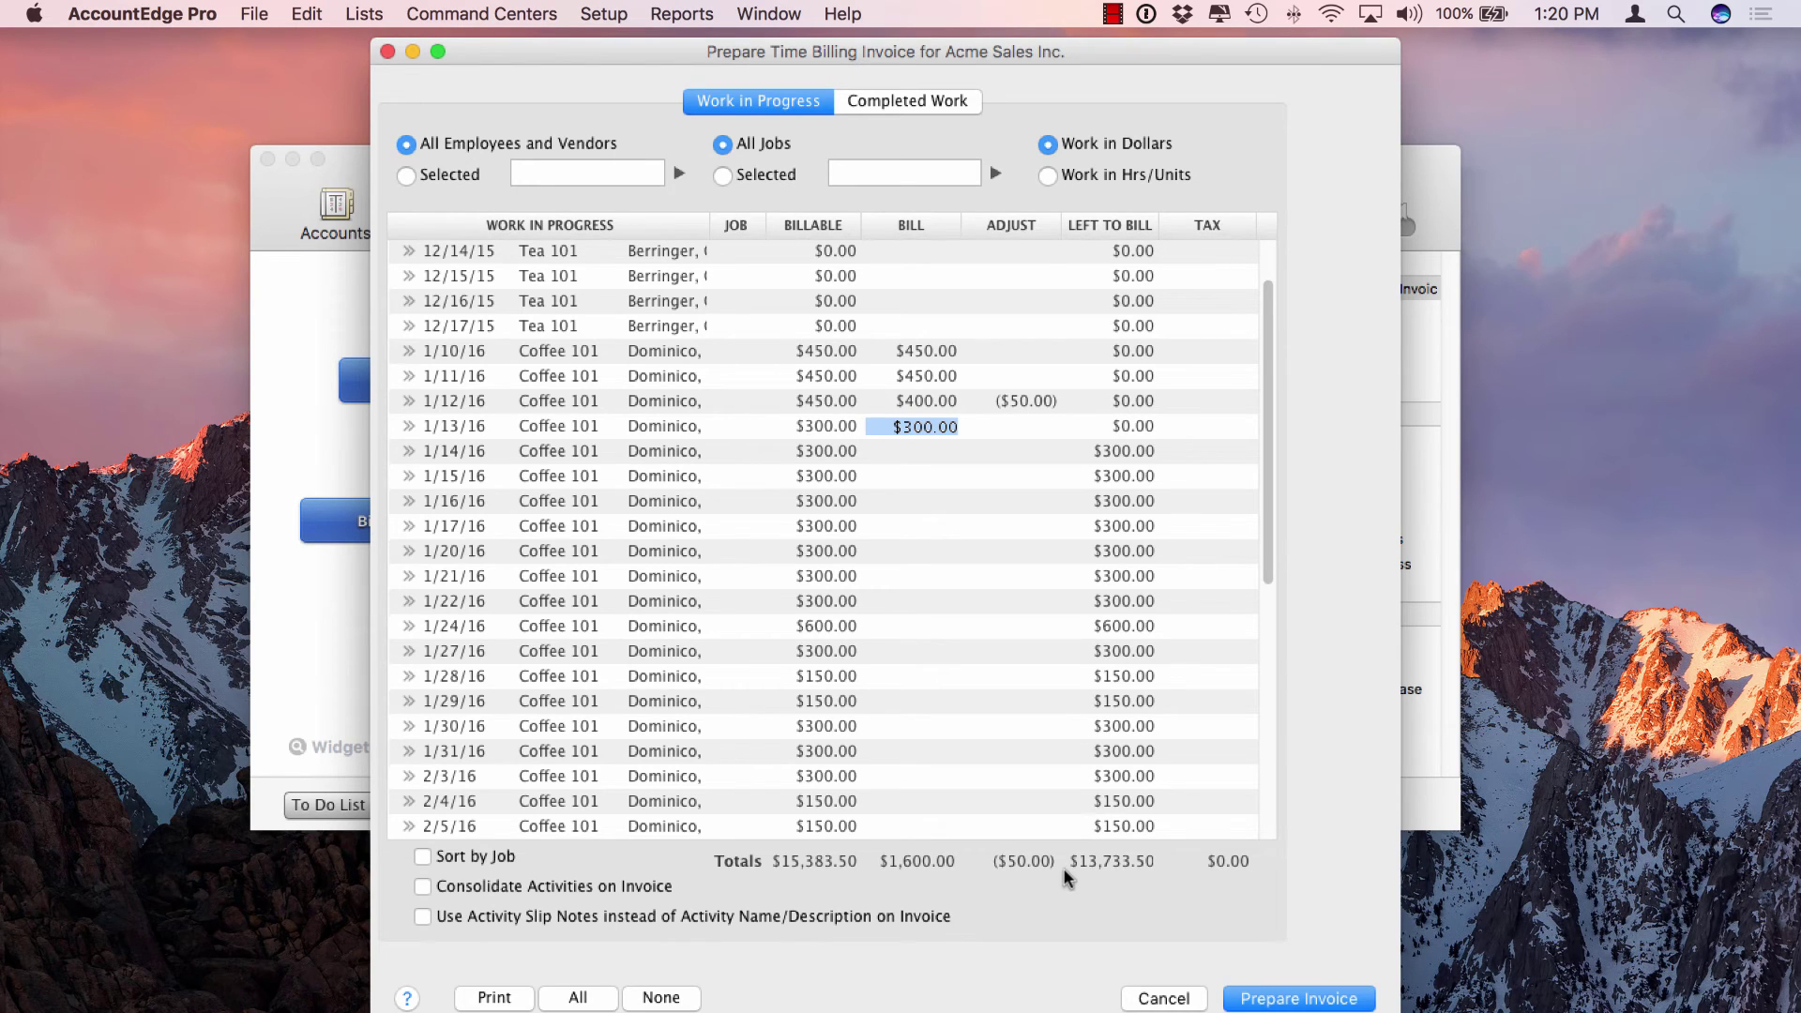
pyautogui.click(1047, 178)
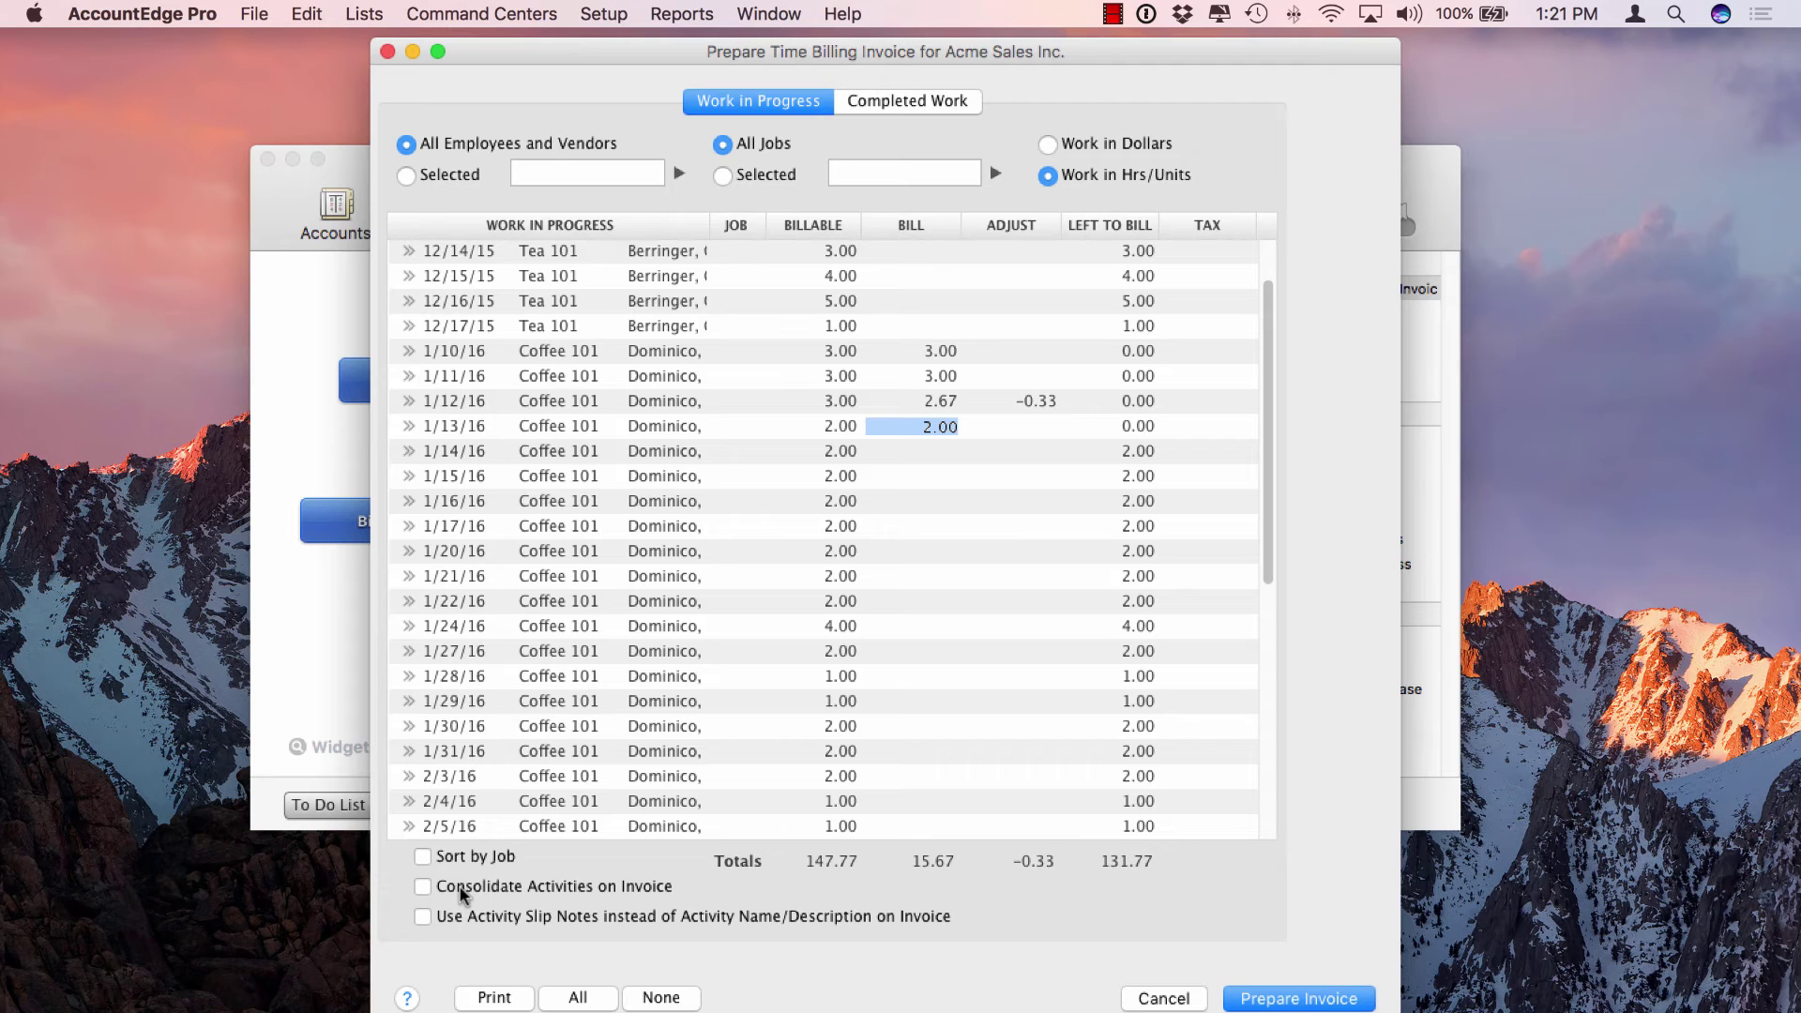
pyautogui.scroll(-10, 525, 617)
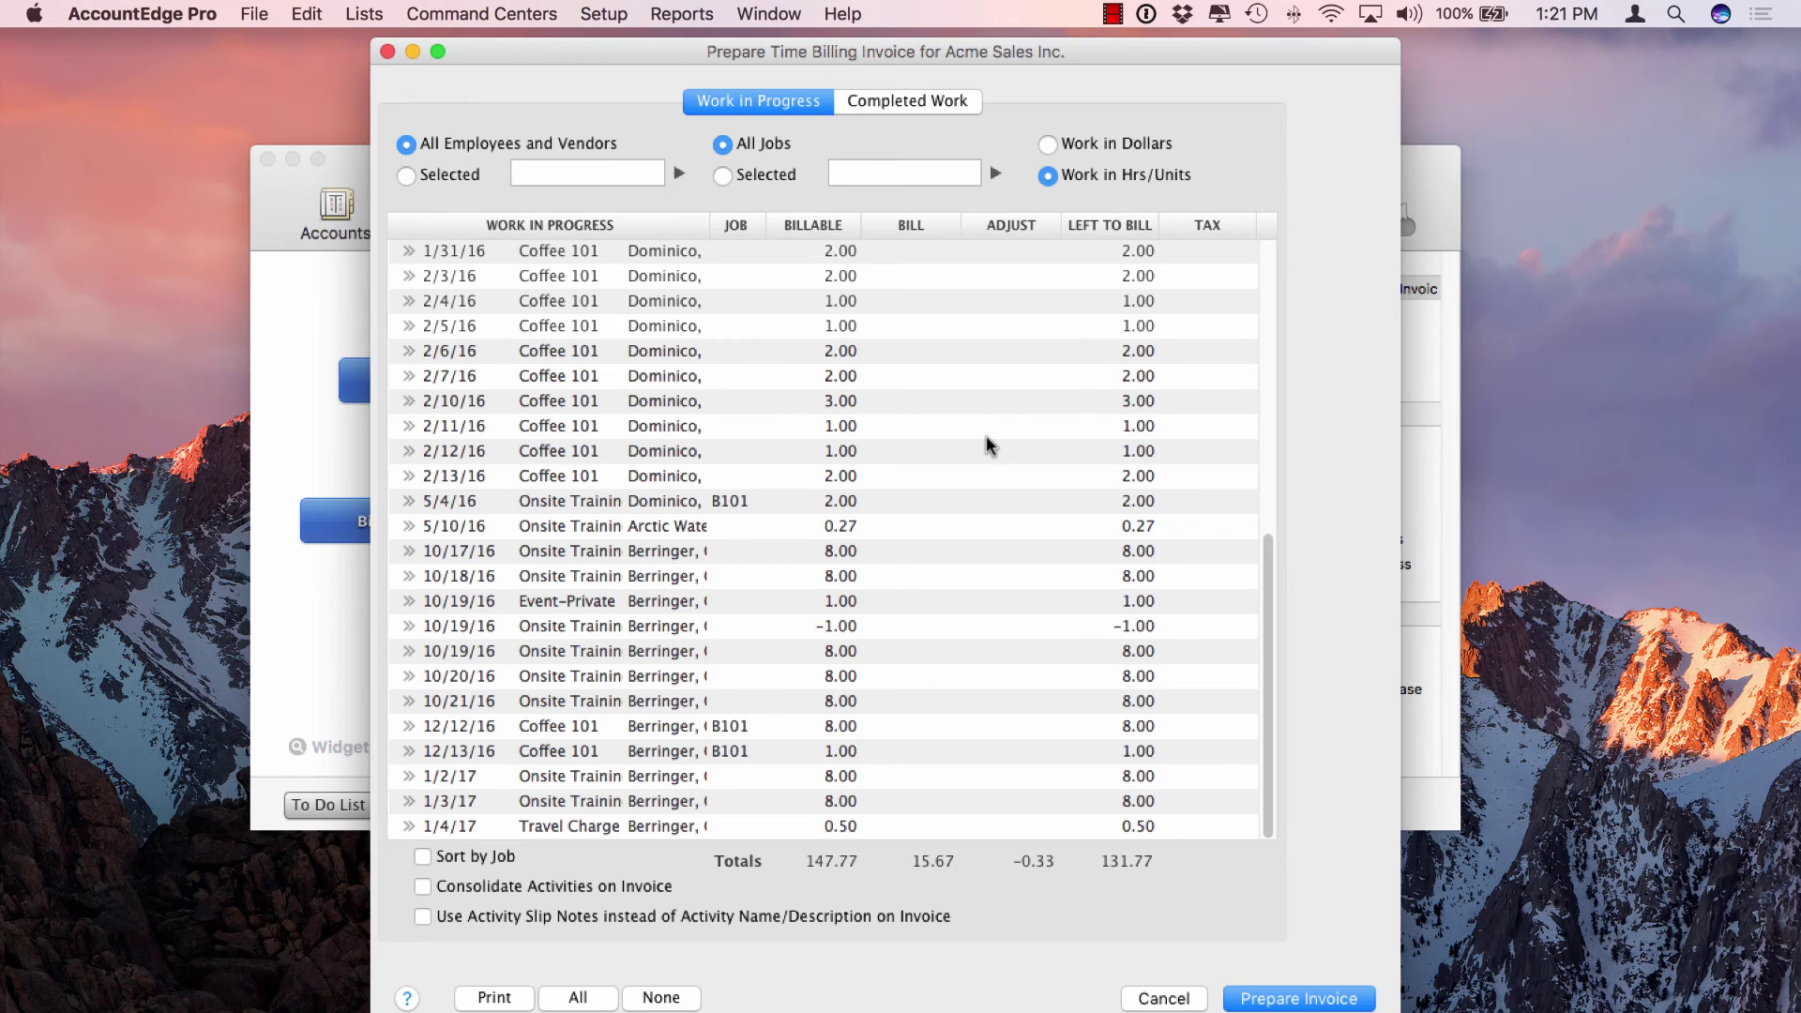
pyautogui.scroll(10, 986, 445)
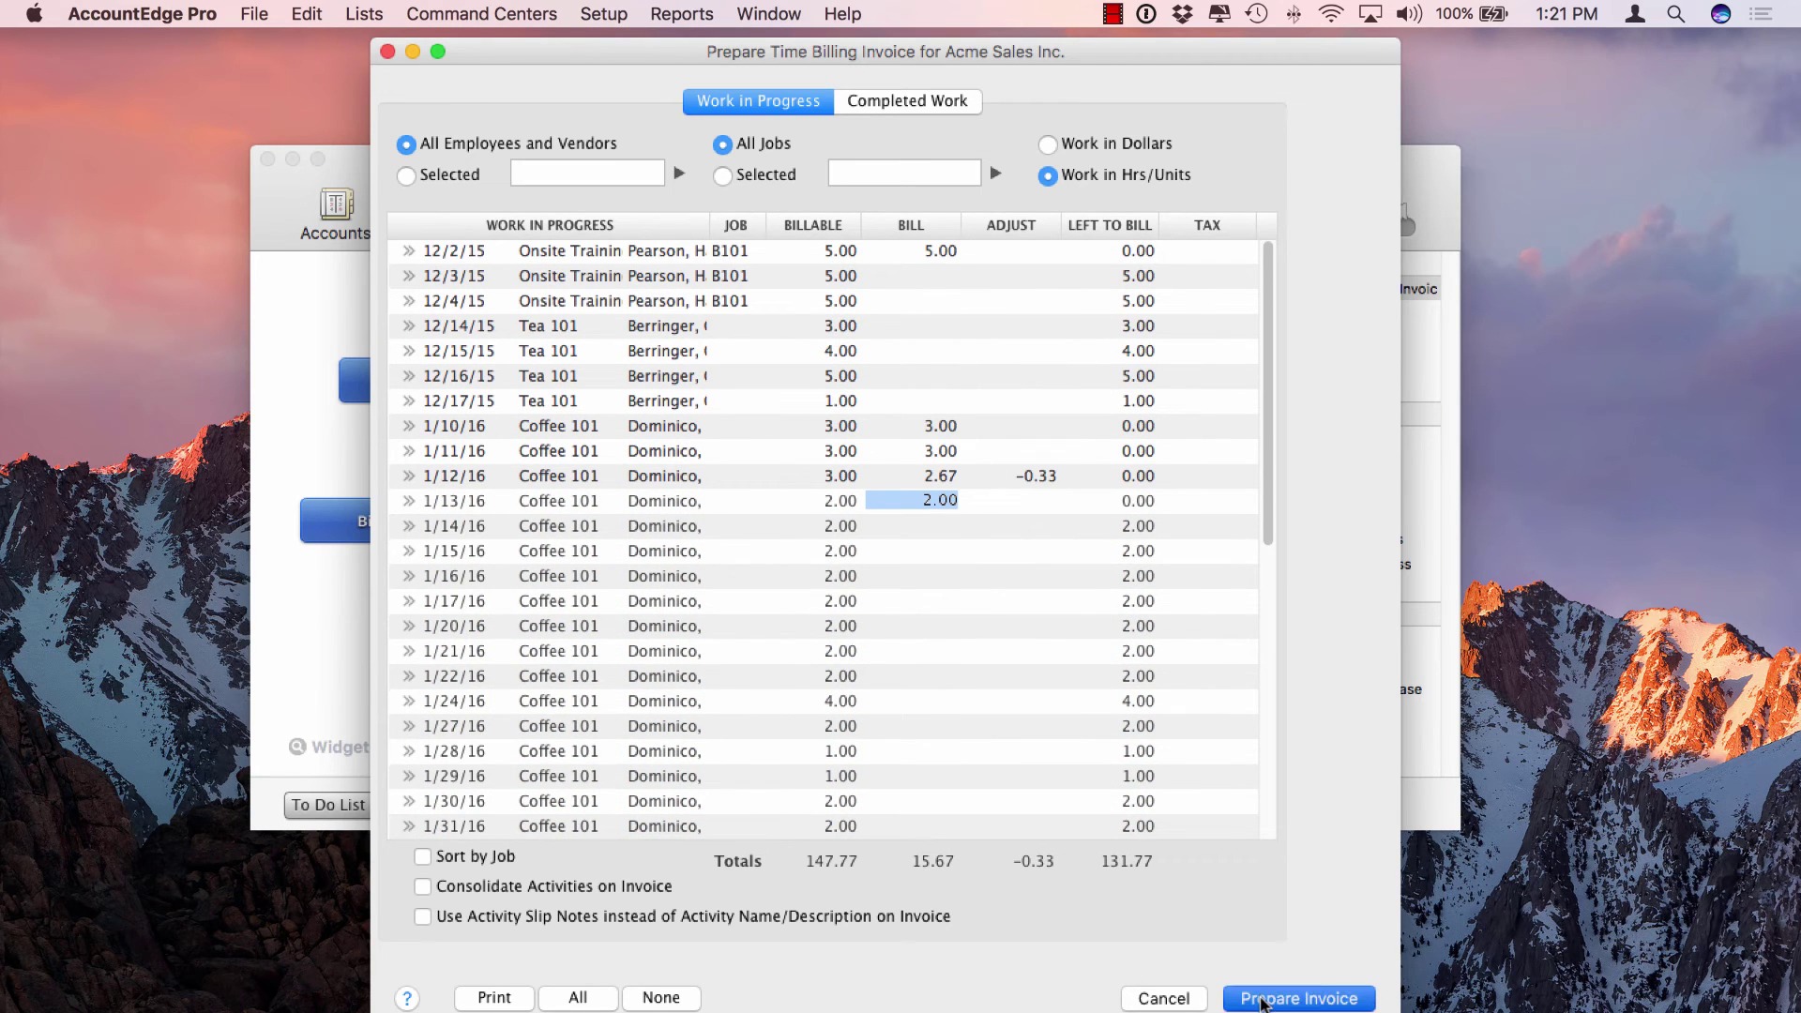
# - Generate invoice 00000398 for Acme Sales Inc. totaling $1,600.00 and enlarge its window
pyautogui.click(1318, 999)
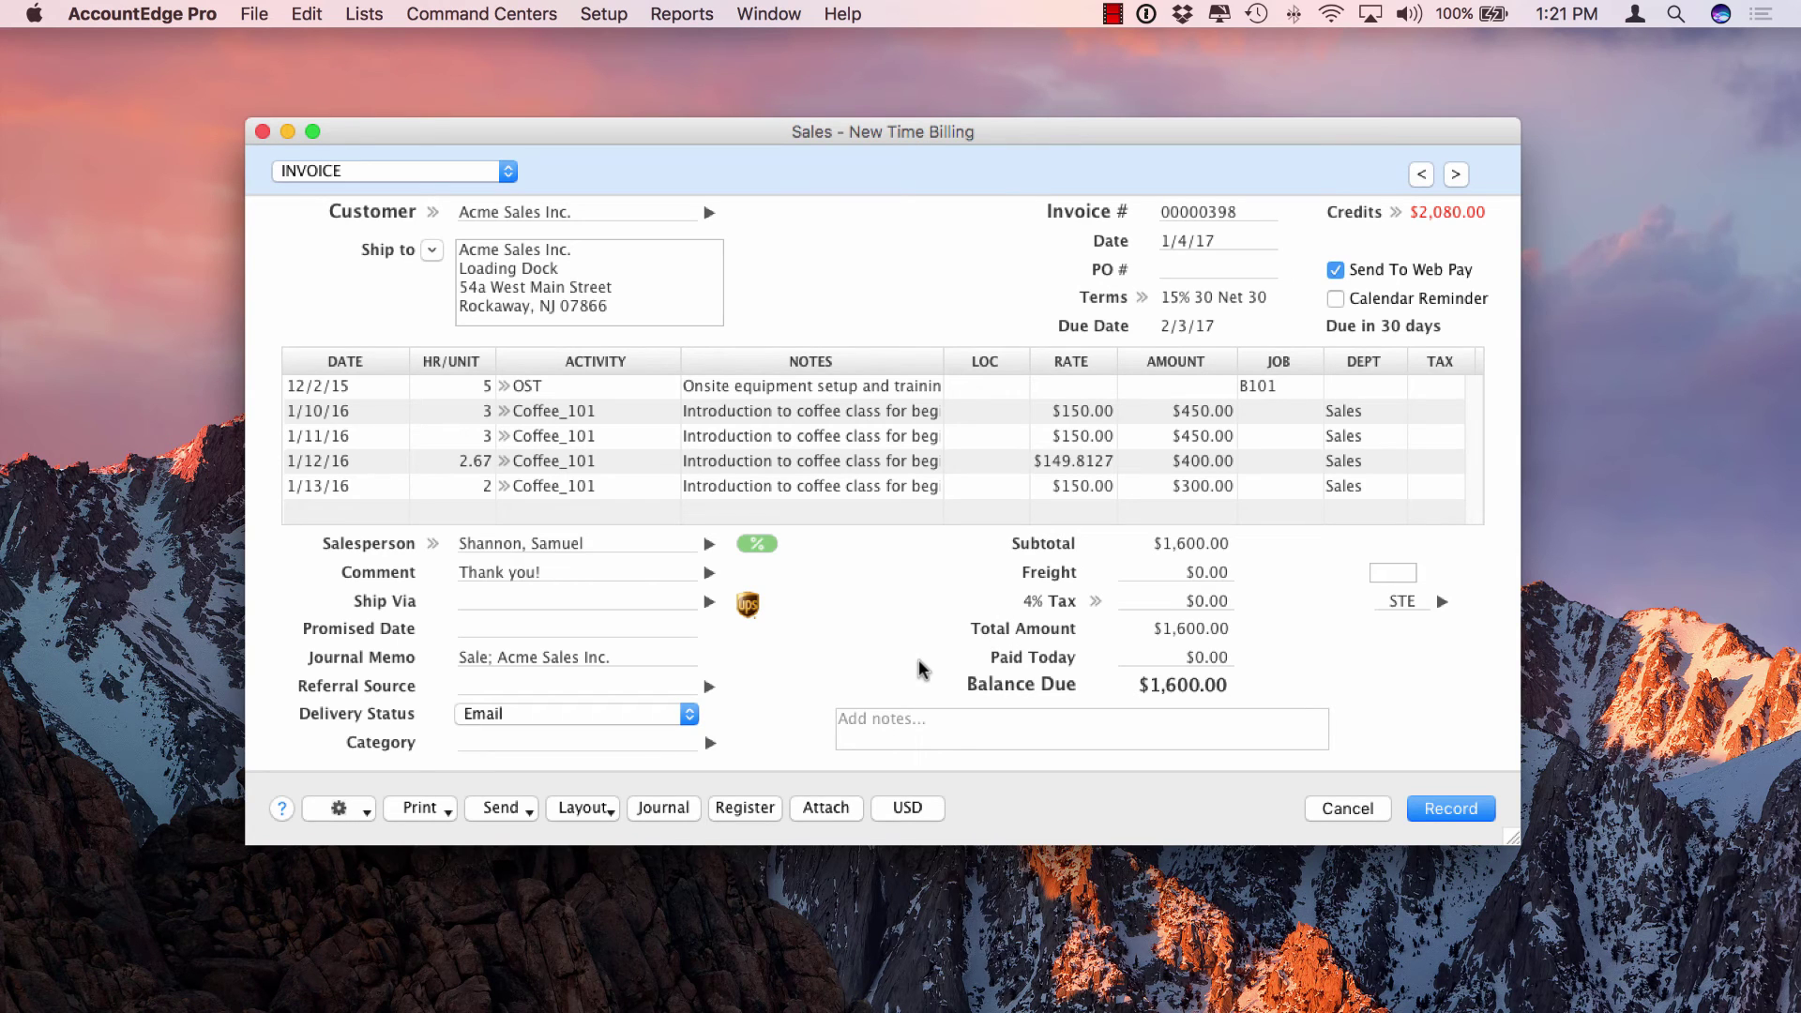
pyautogui.moveTo(1511, 836); pyautogui.dragTo(1518, 941)
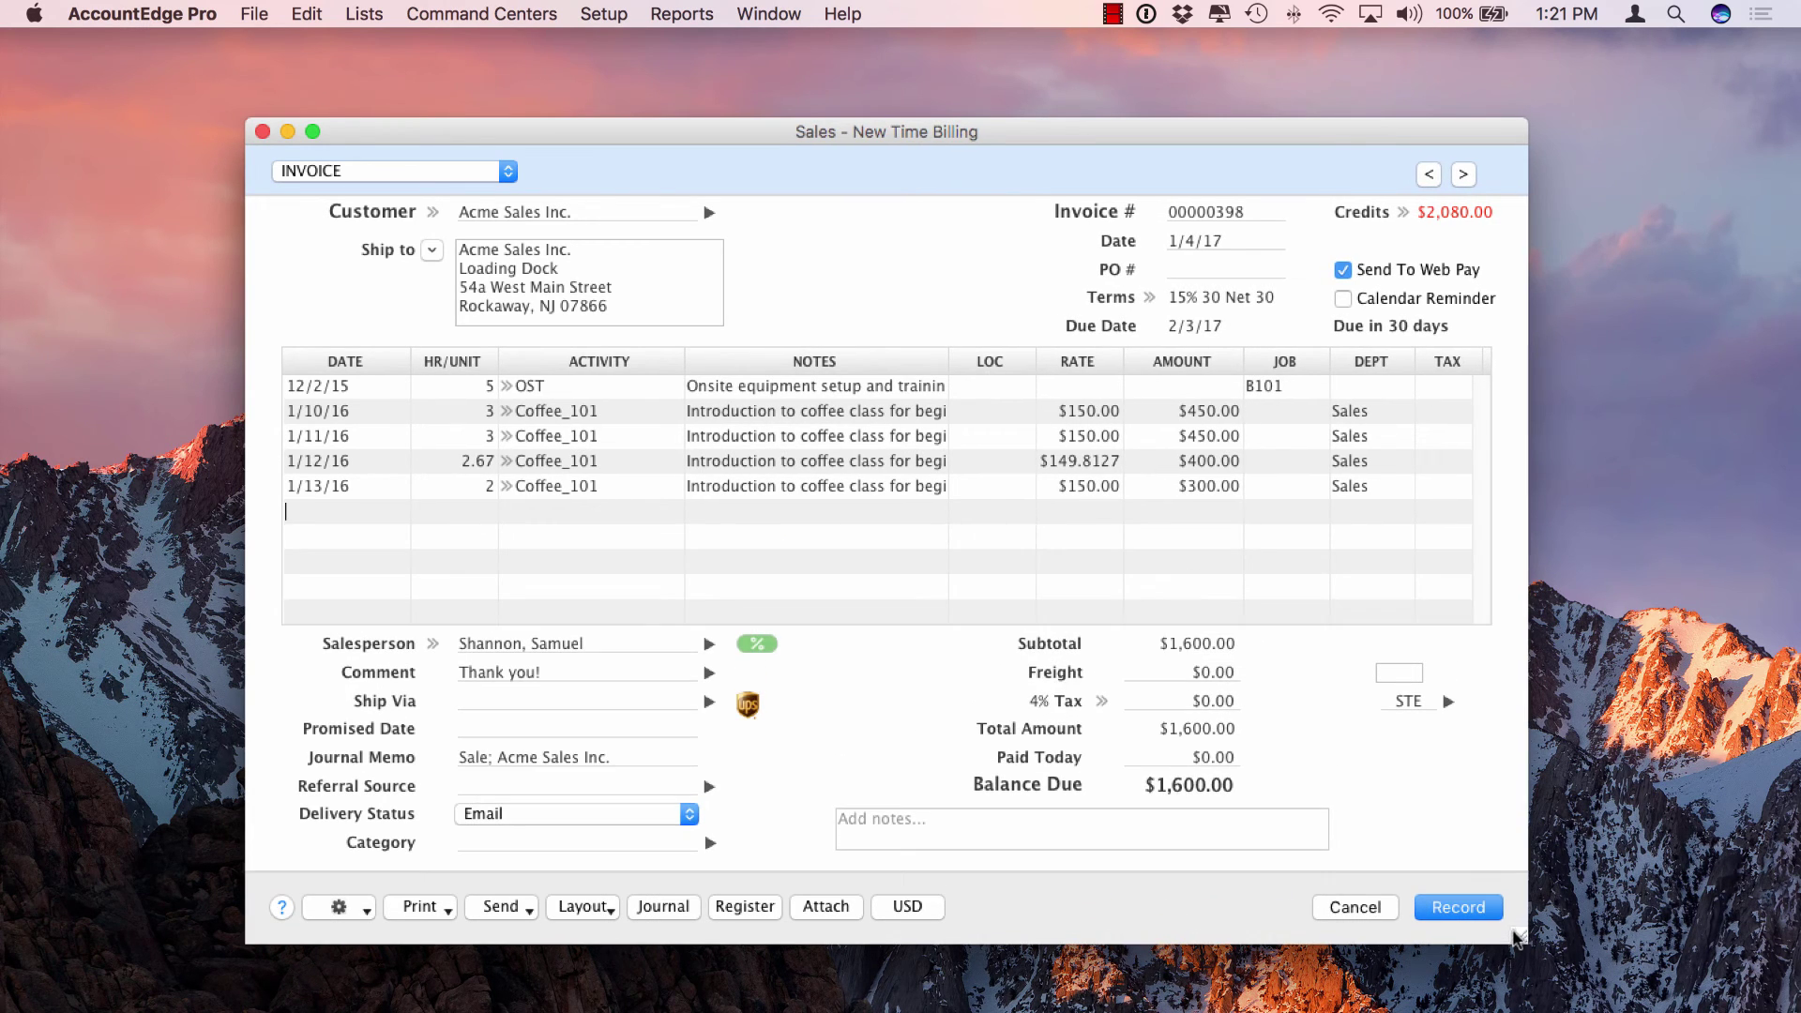
pyautogui.click(605, 910)
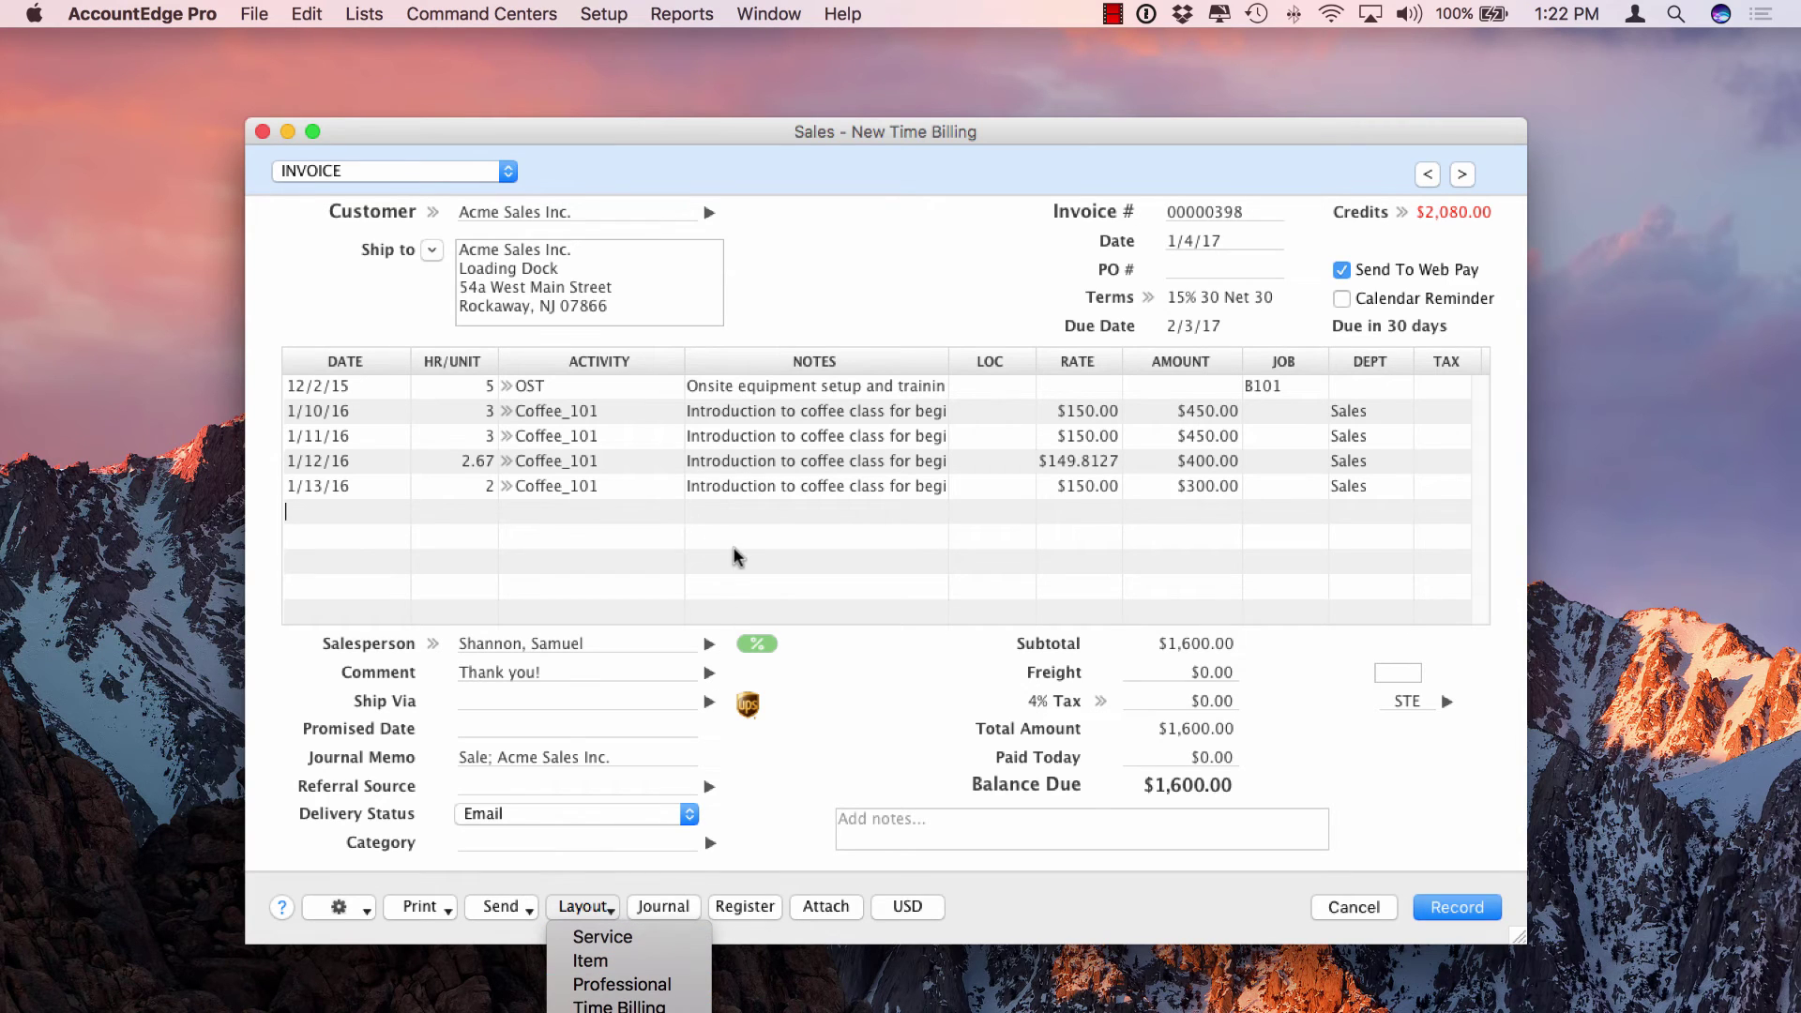
pyautogui.click(784, 535)
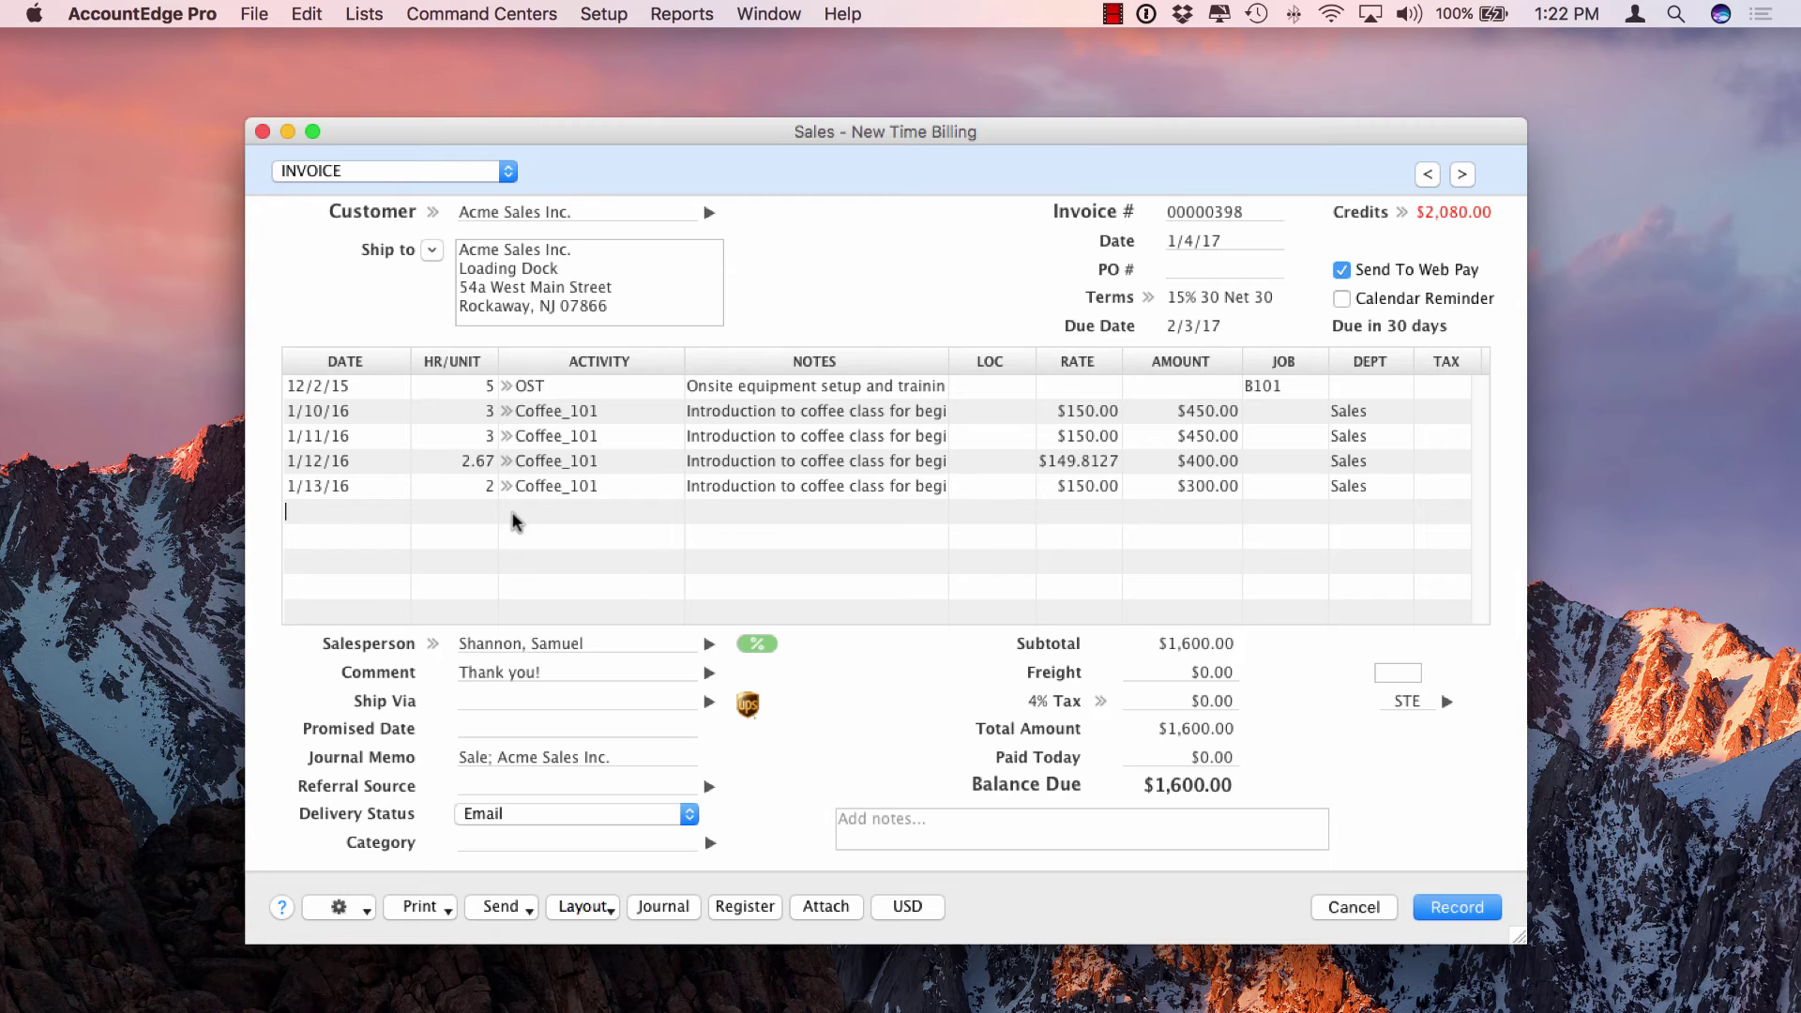
# - Add a new invoice line with 1 HR/UNIT, ready for its activity
pyautogui.click(424, 512)
pyautogui.write('1')
pyautogui.press('Tab')
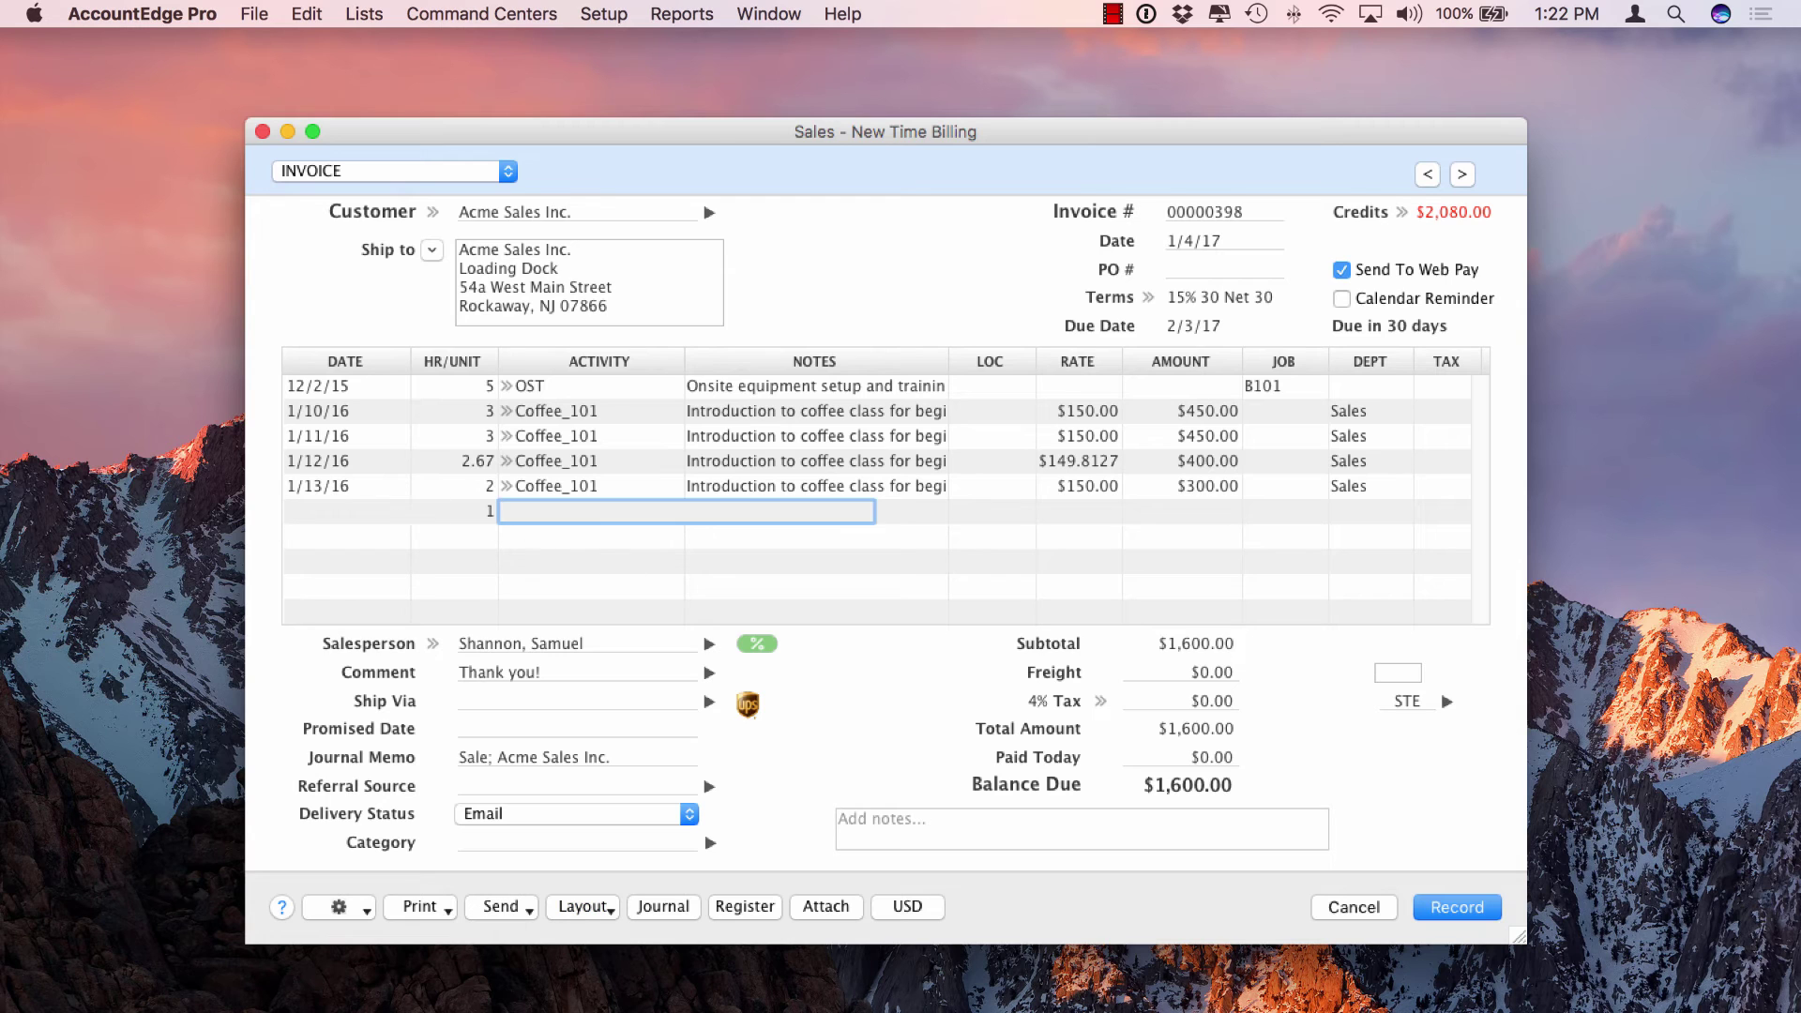
pyautogui.press('Tab')
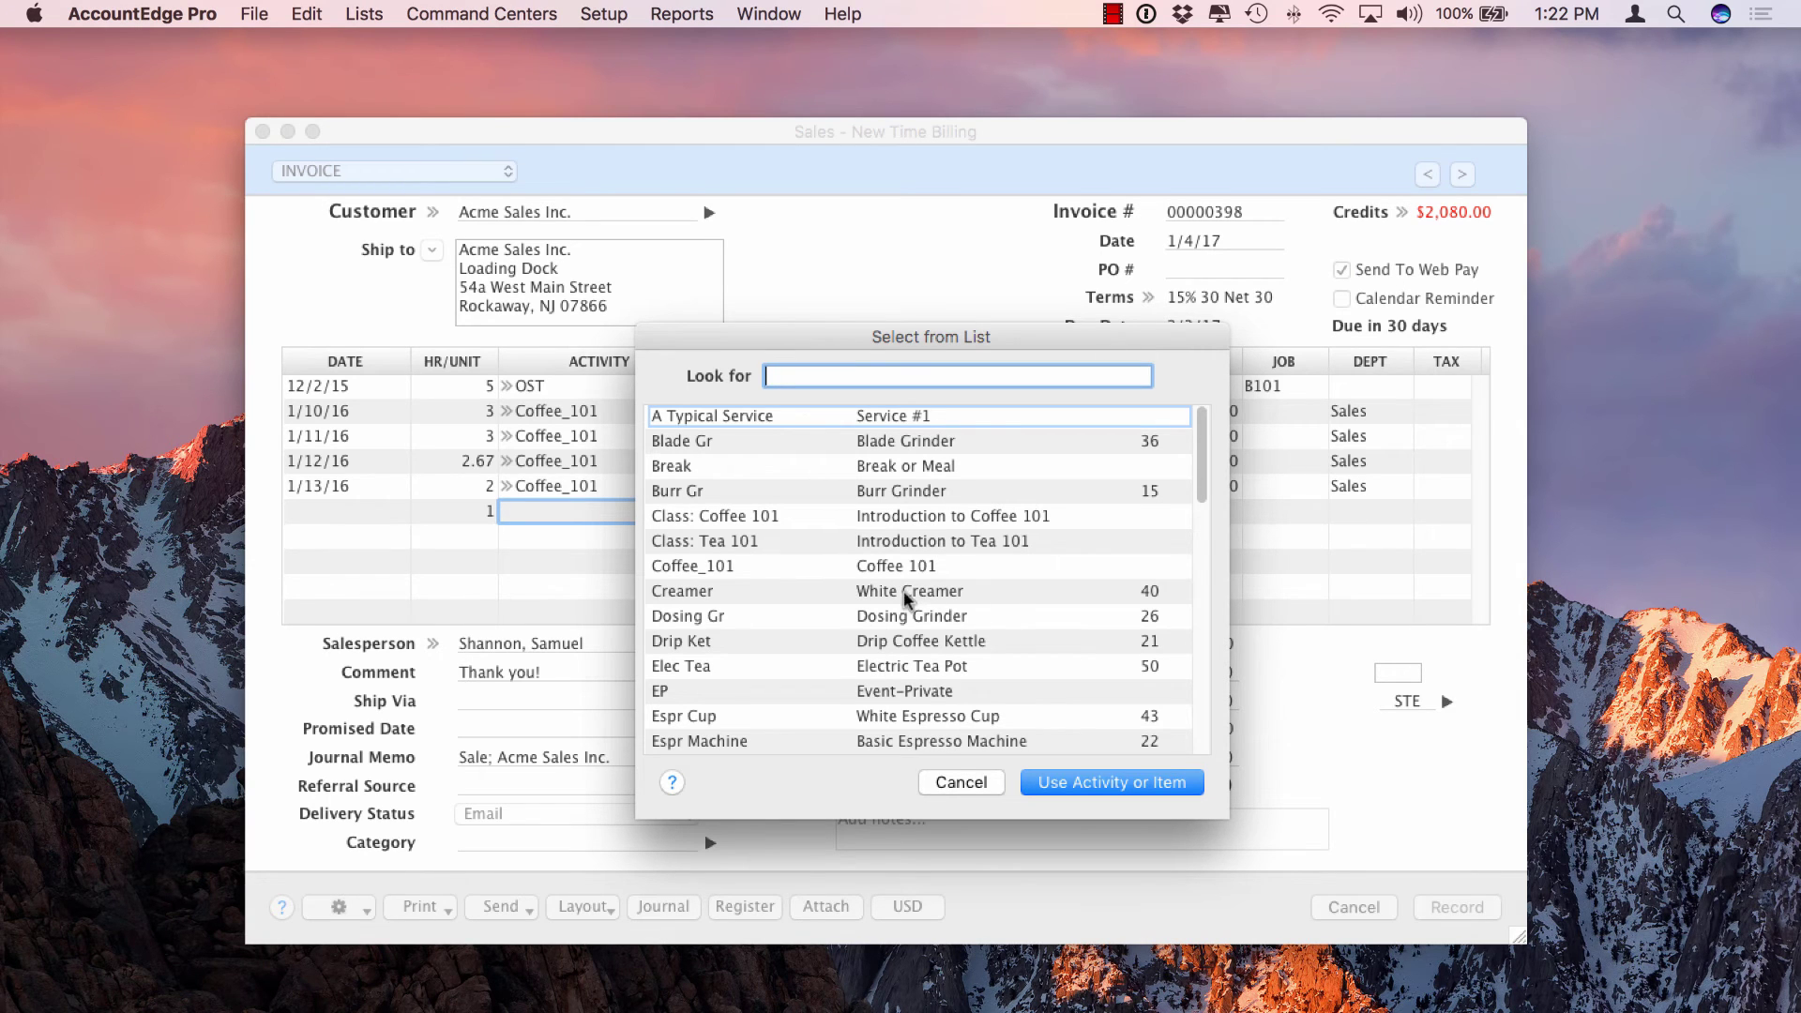
# - Add a Frothing Thermometer line at $105.00 to the invoice
pyautogui.scroll(-5, 889, 563)
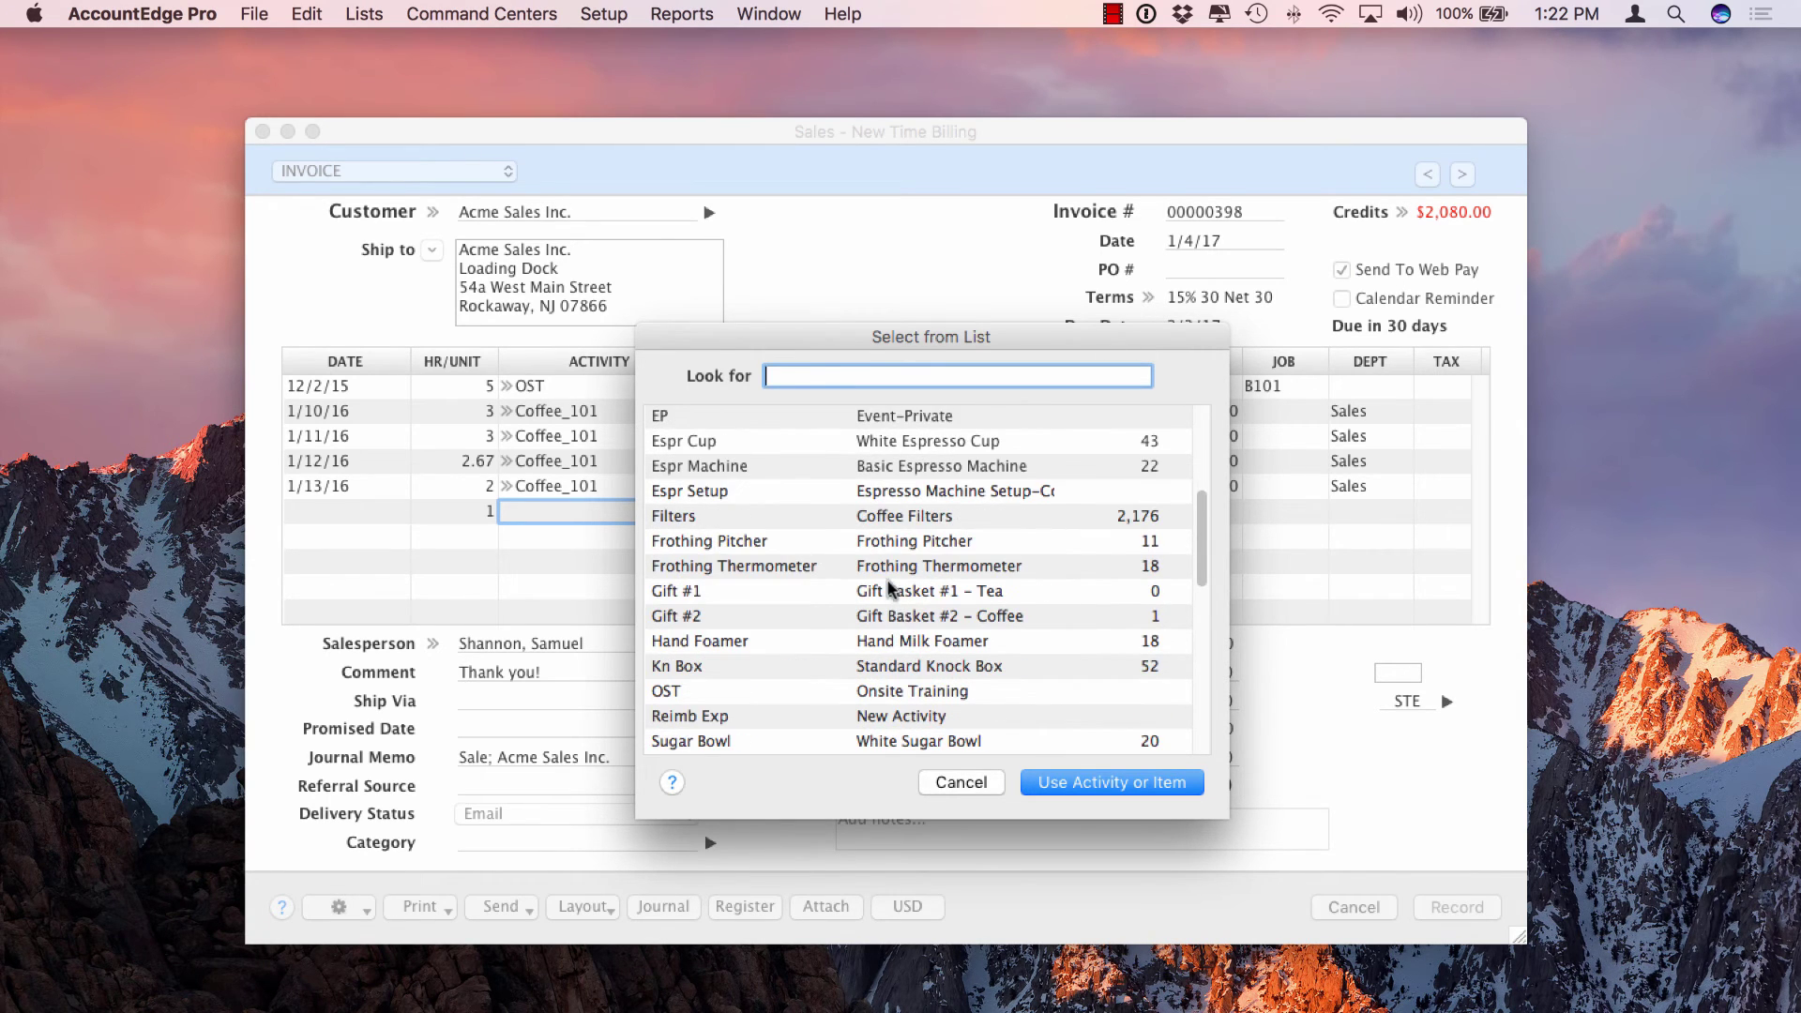
pyautogui.click(885, 569)
pyautogui.click(1059, 783)
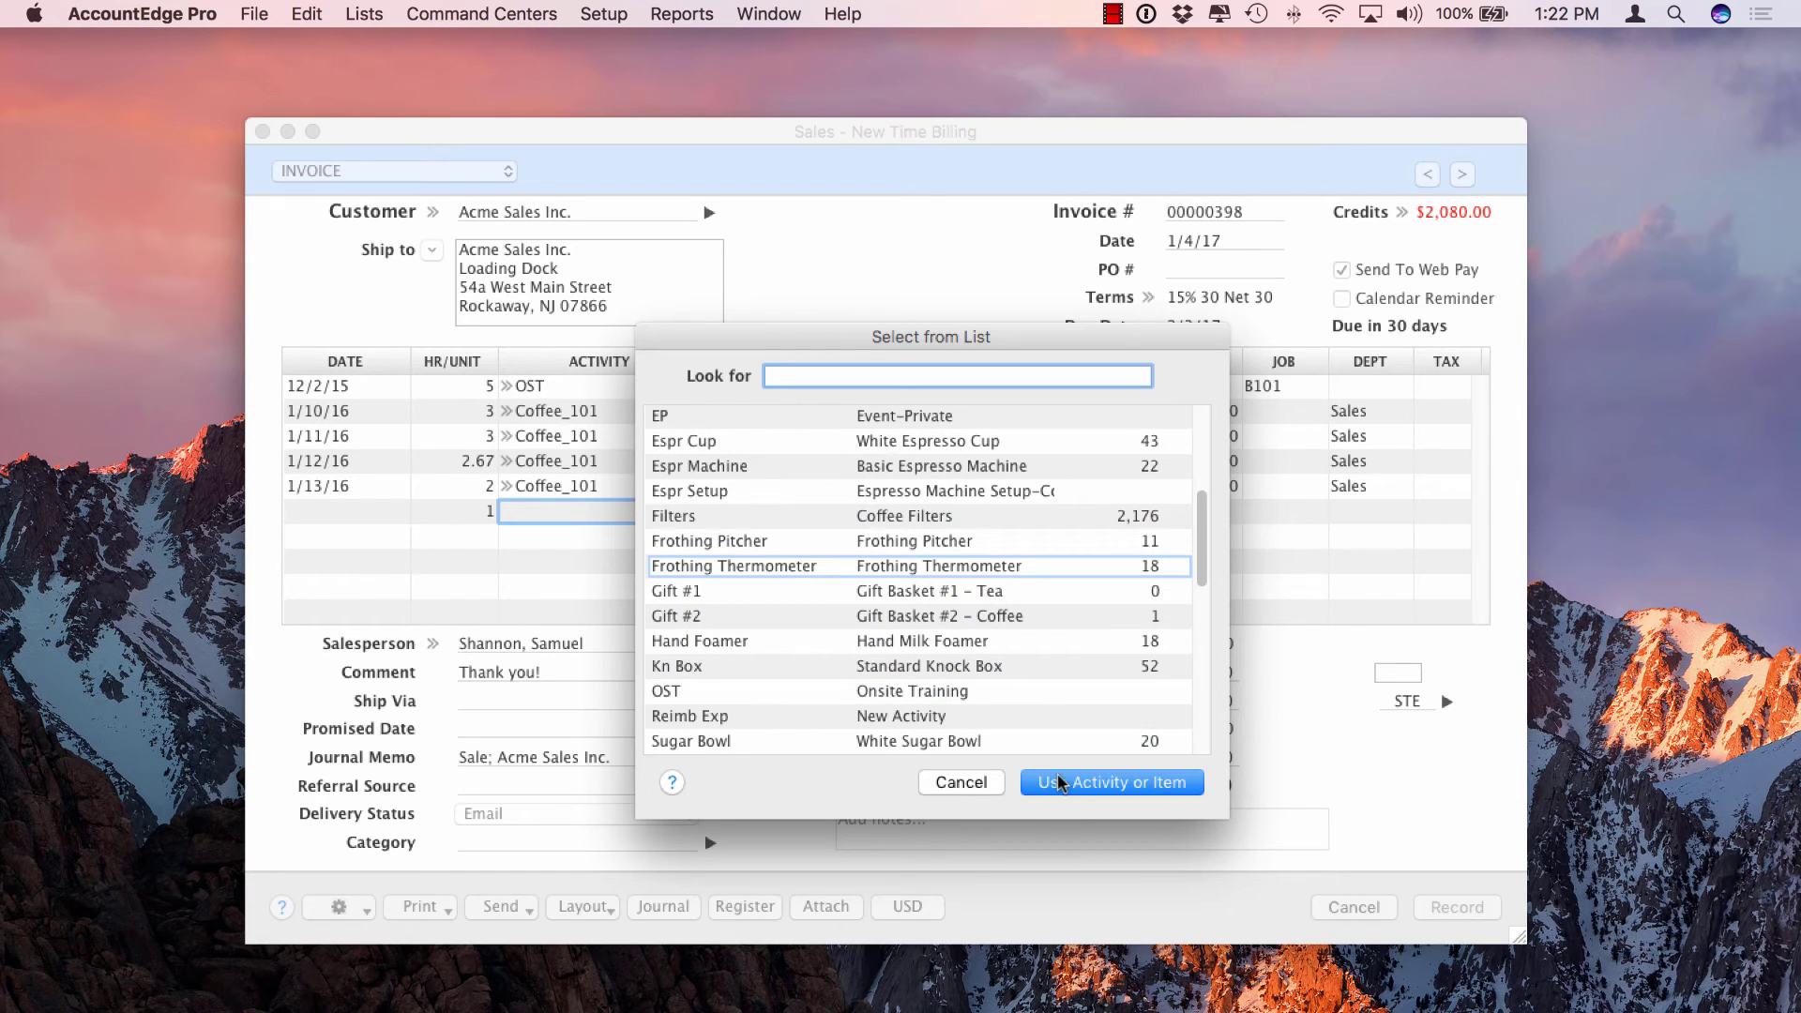
pyautogui.press('Tab')
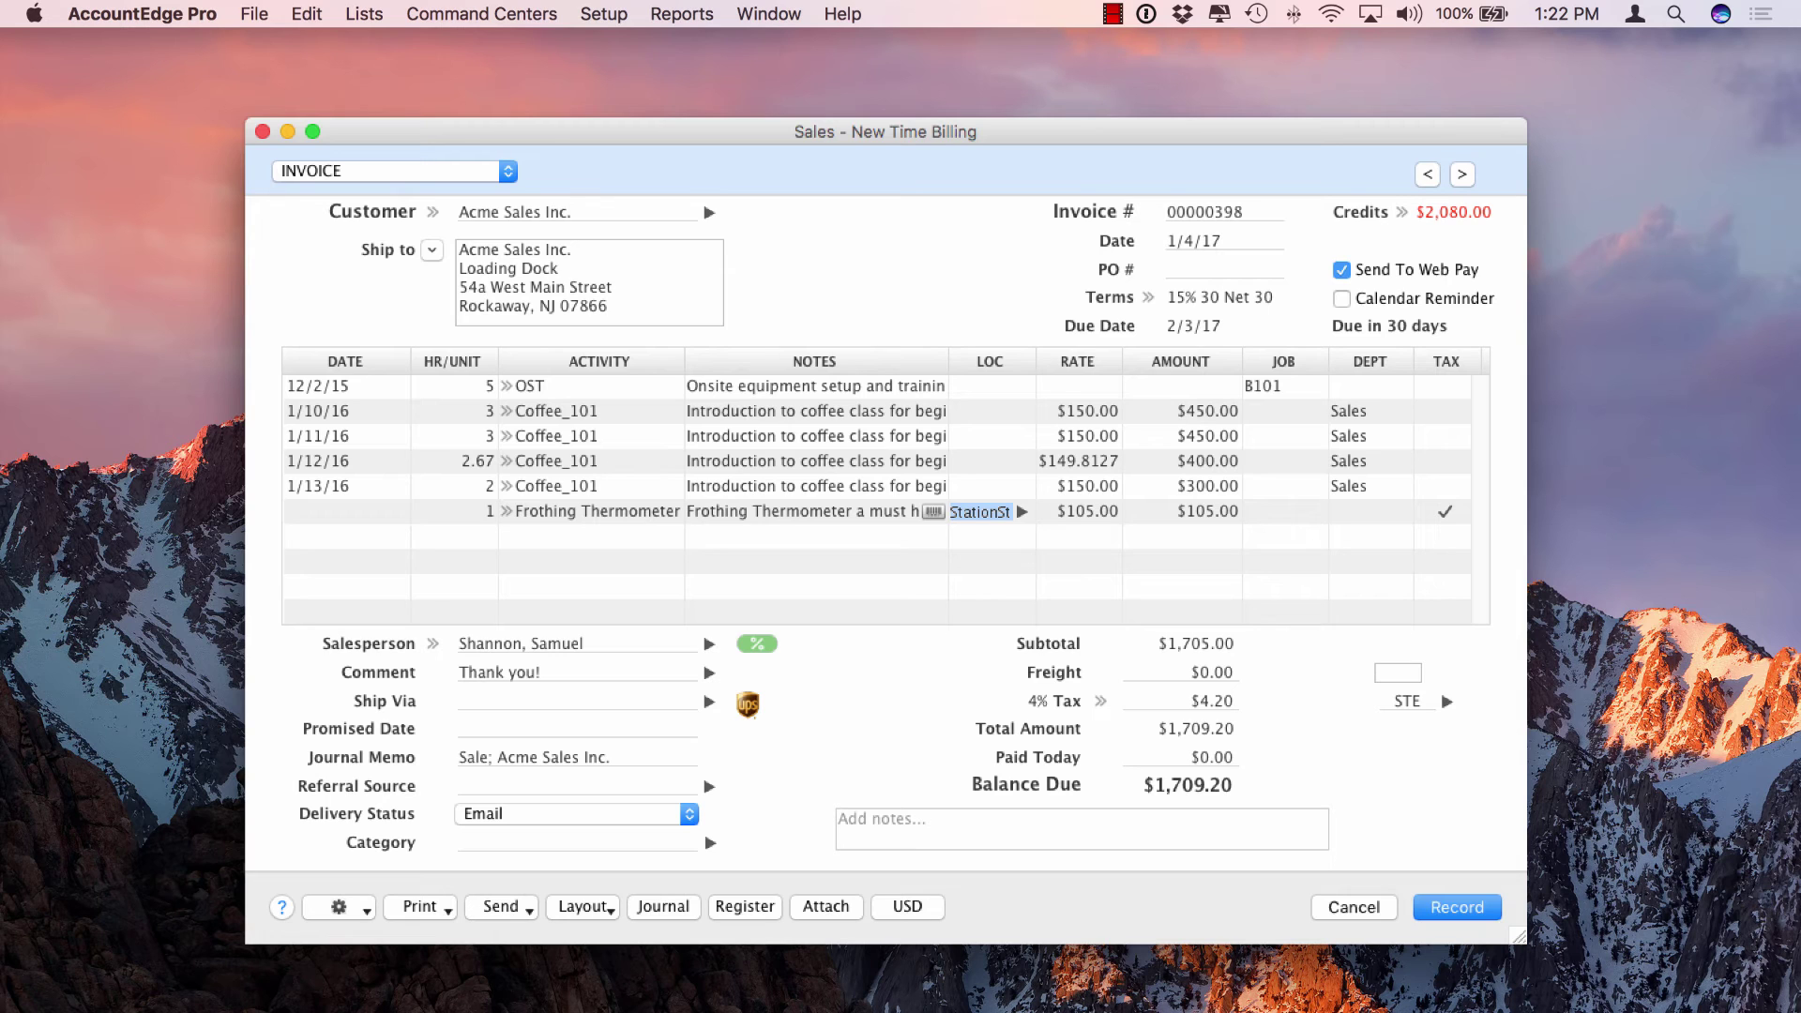
# - Assign serial number 234234 to the Frothing Thermometer
pyautogui.click(933, 511)
pyautogui.write('234234')
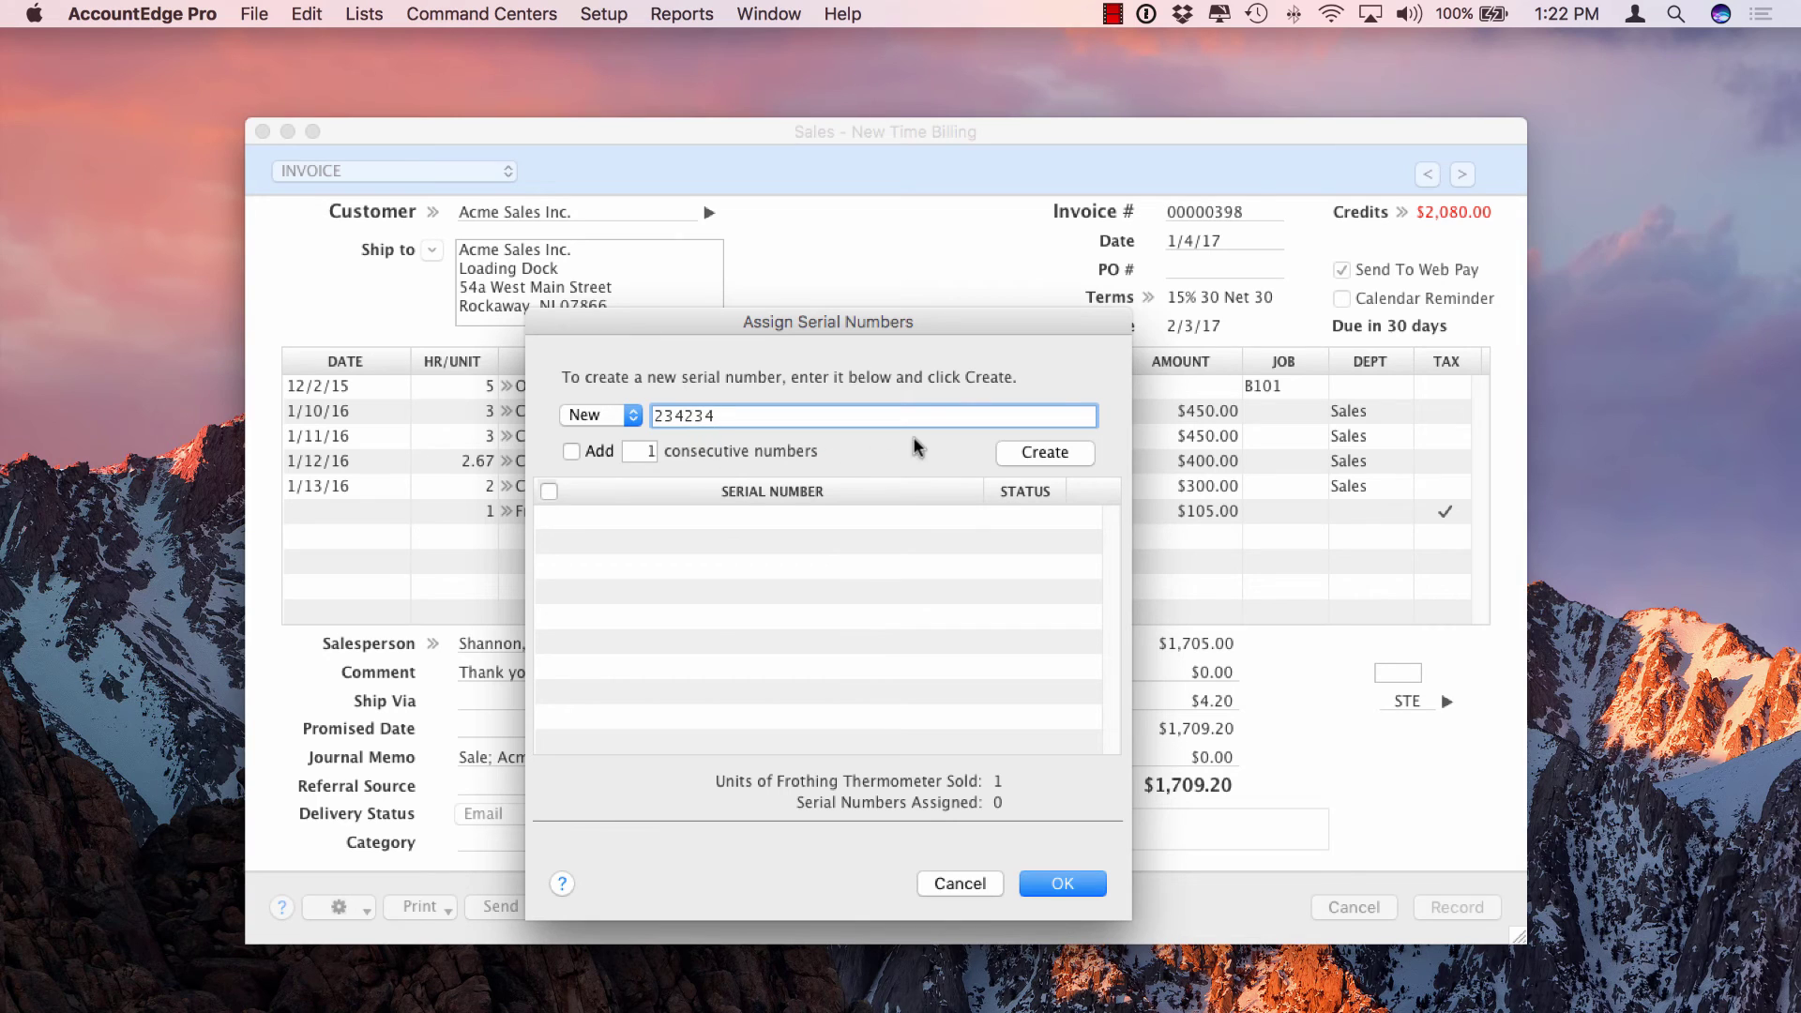
pyautogui.click(1018, 454)
pyautogui.click(1057, 884)
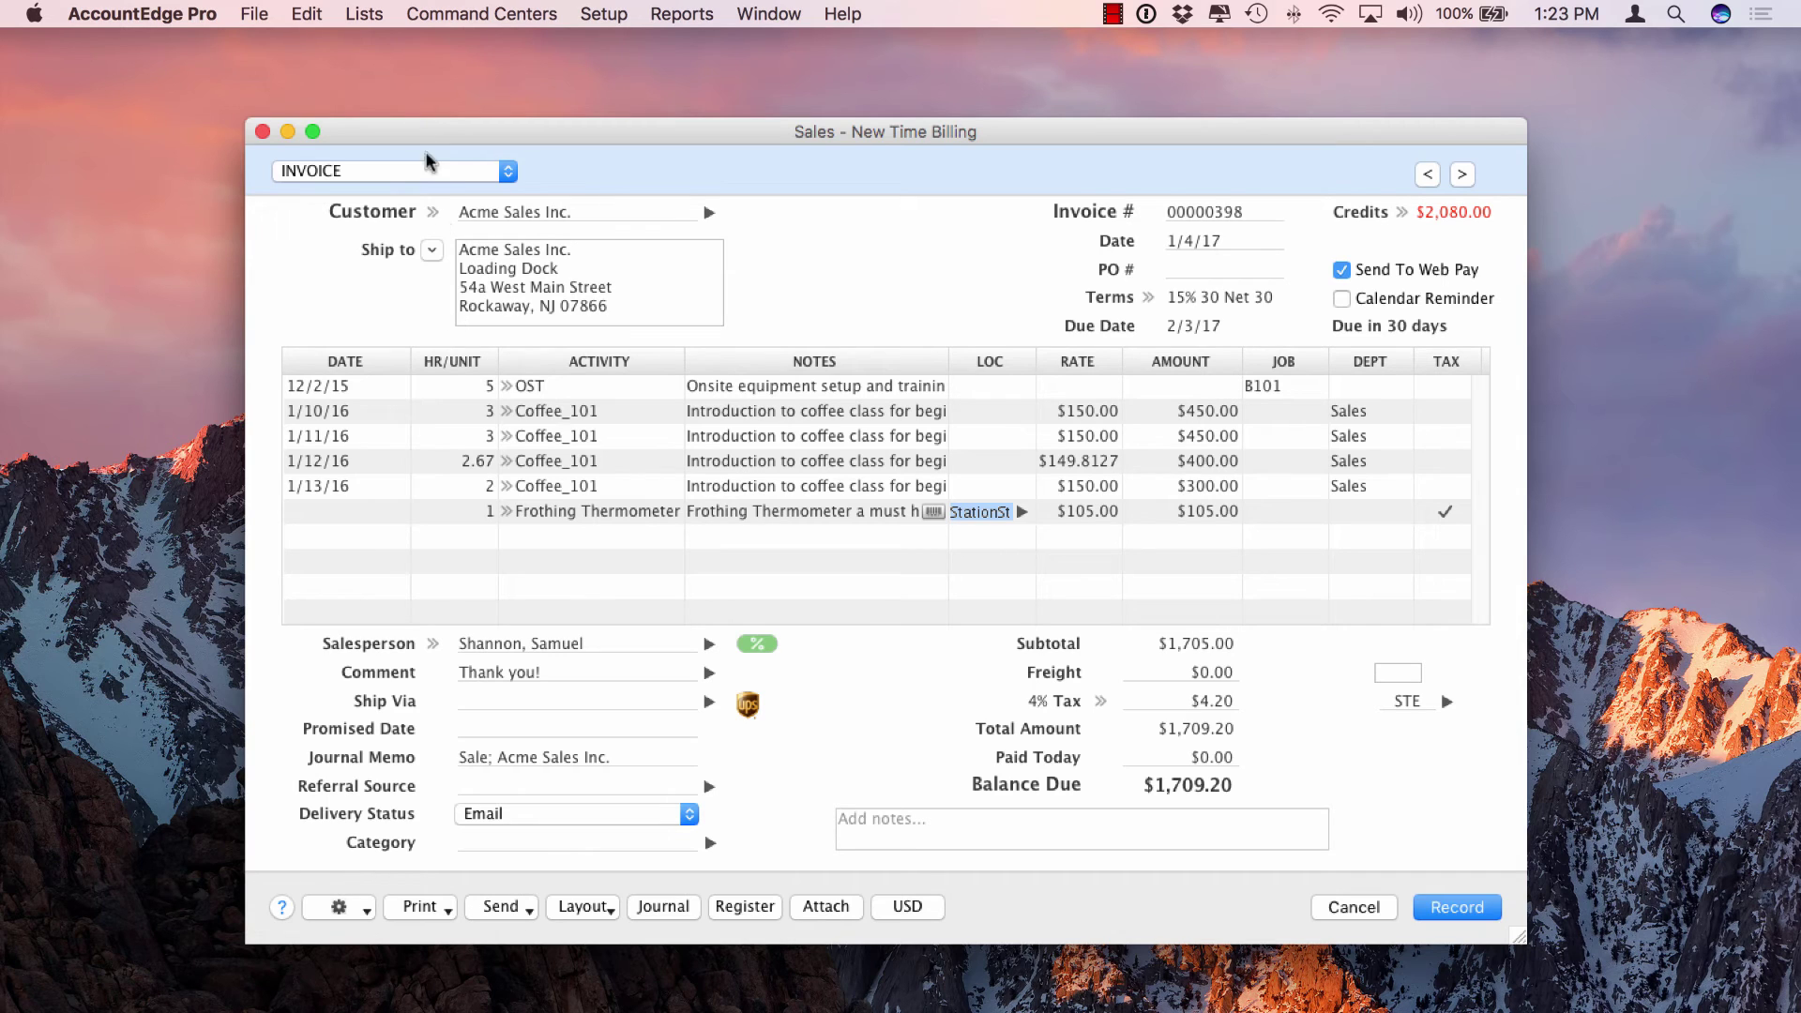
# - Insert a line above the thermometer and add a $1,600.00 subtotal for the Coffee 101 lines
pyautogui.click(309, 11)
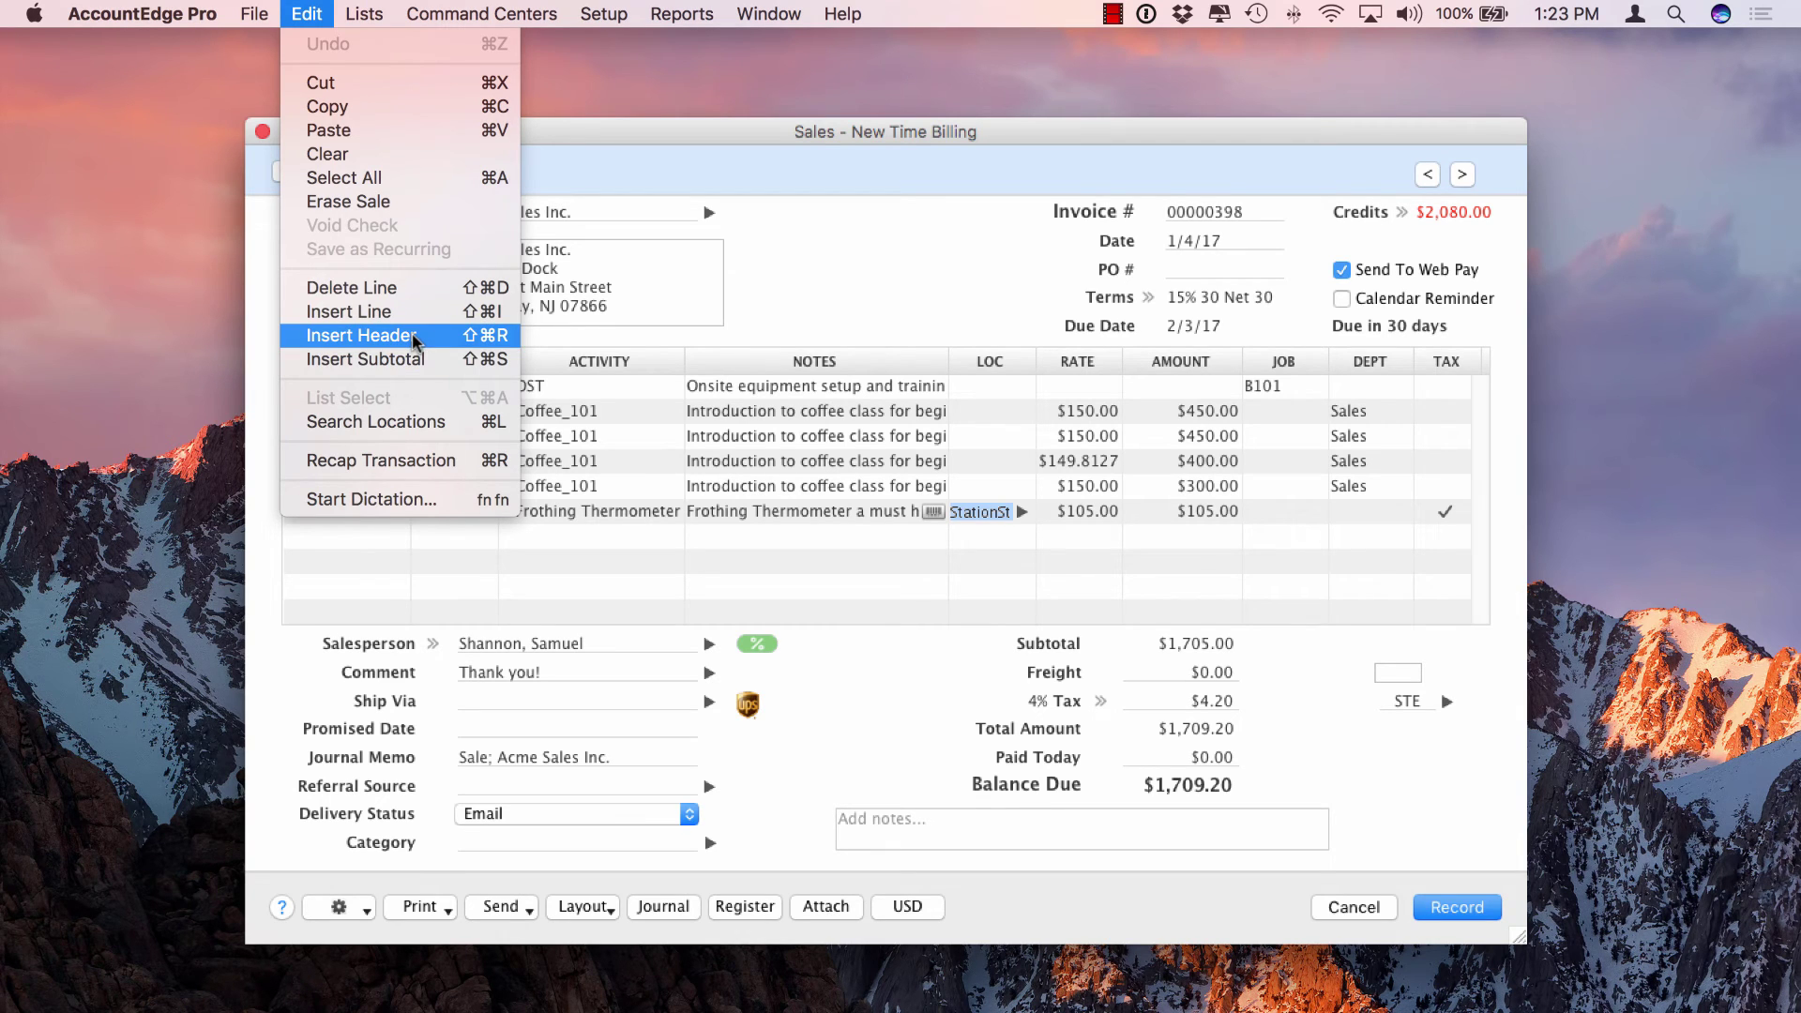
pyautogui.click(691, 551)
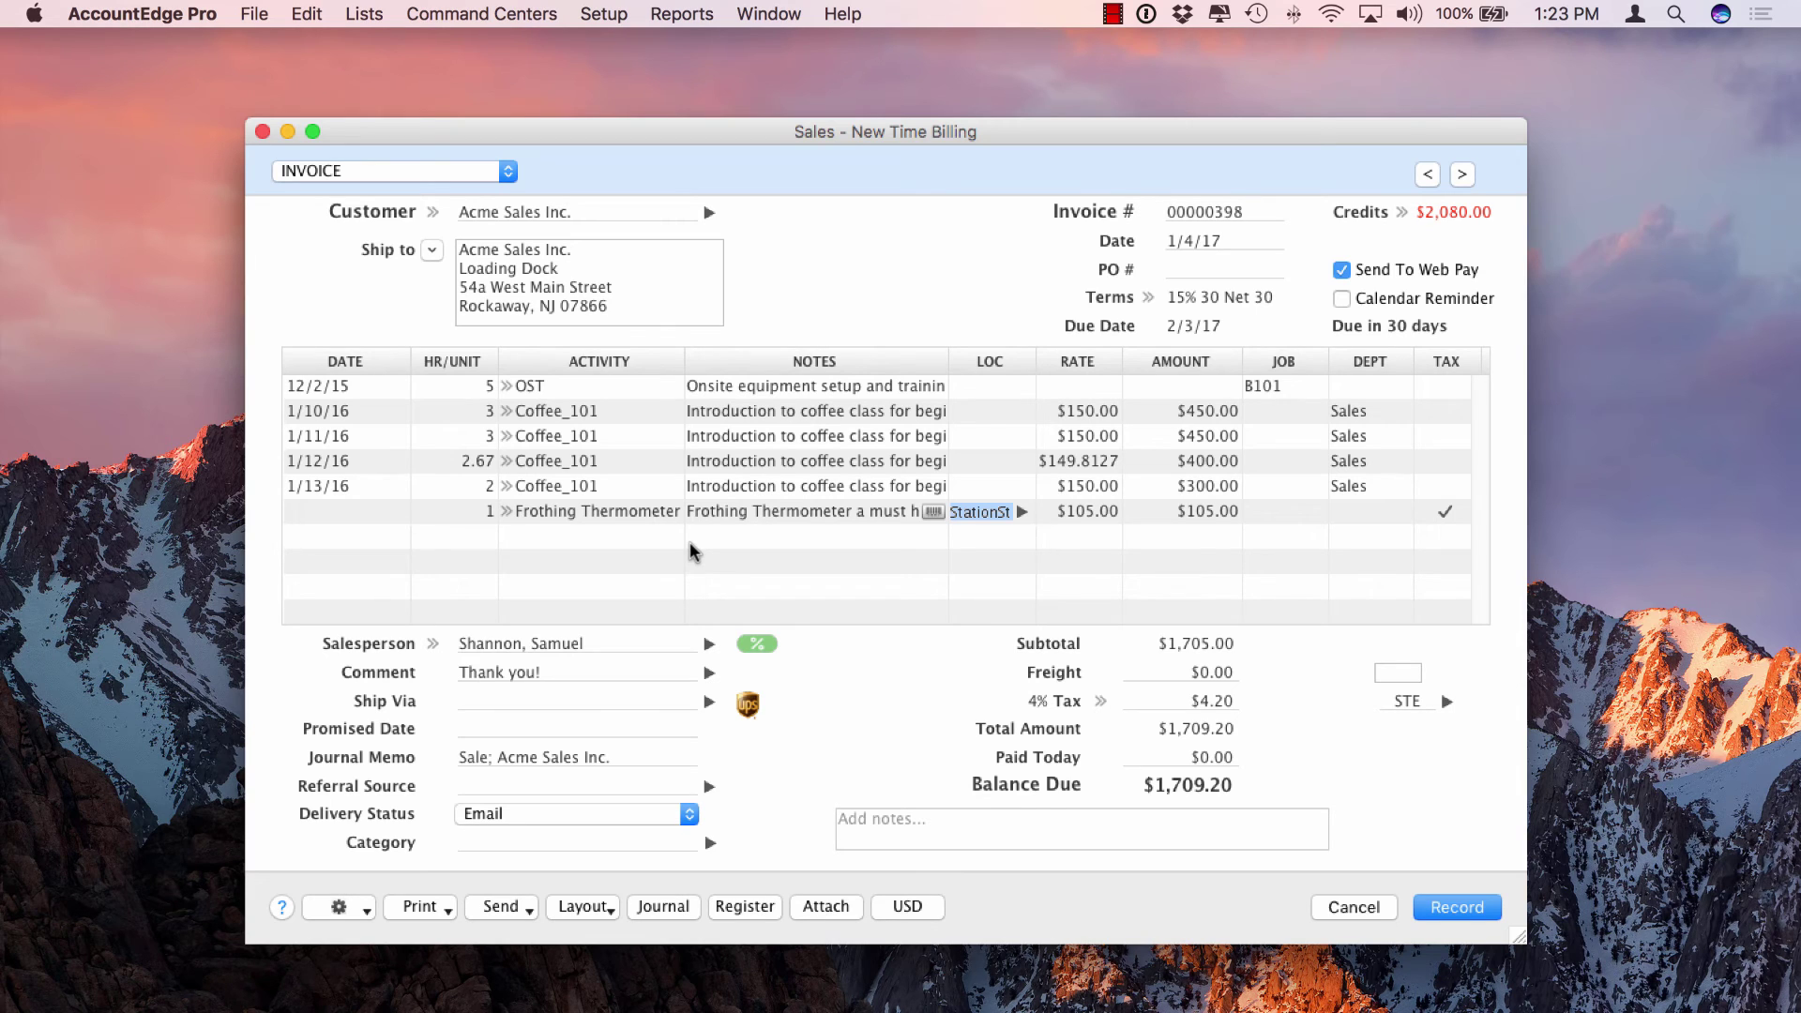
pyautogui.click(391, 514)
pyautogui.click(307, 13)
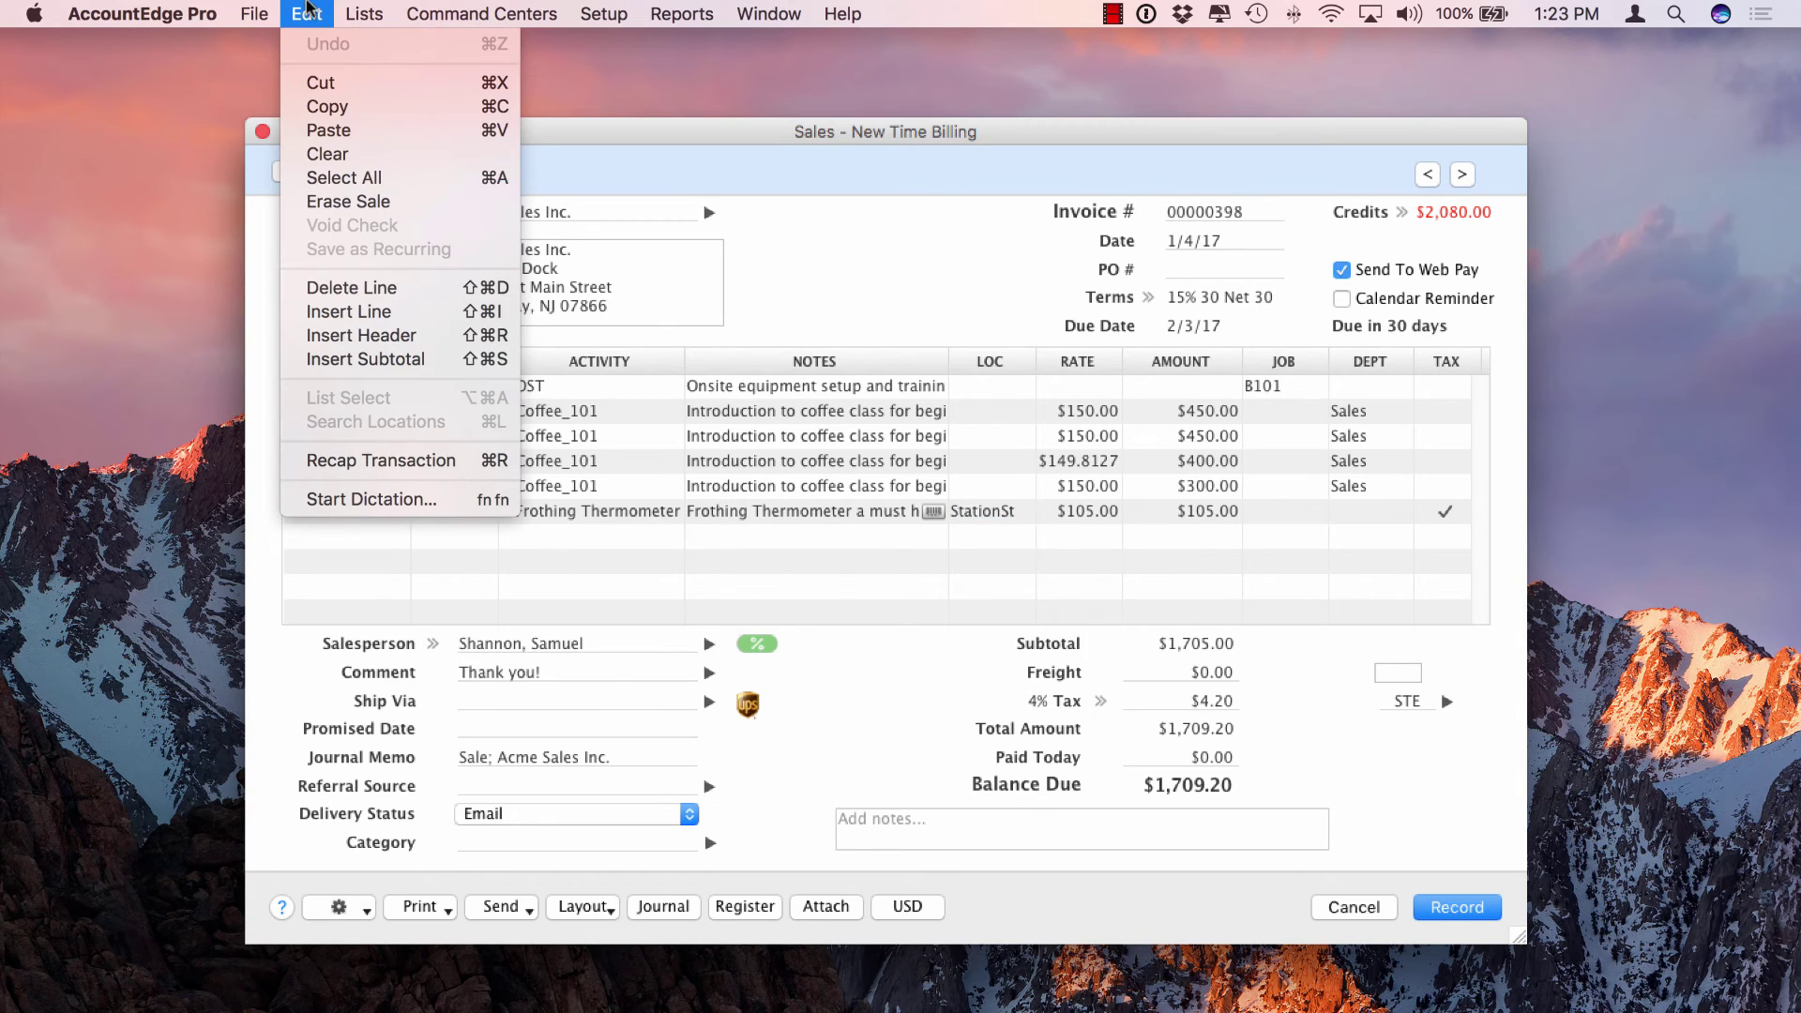
pyautogui.click(338, 315)
pyautogui.click(308, 13)
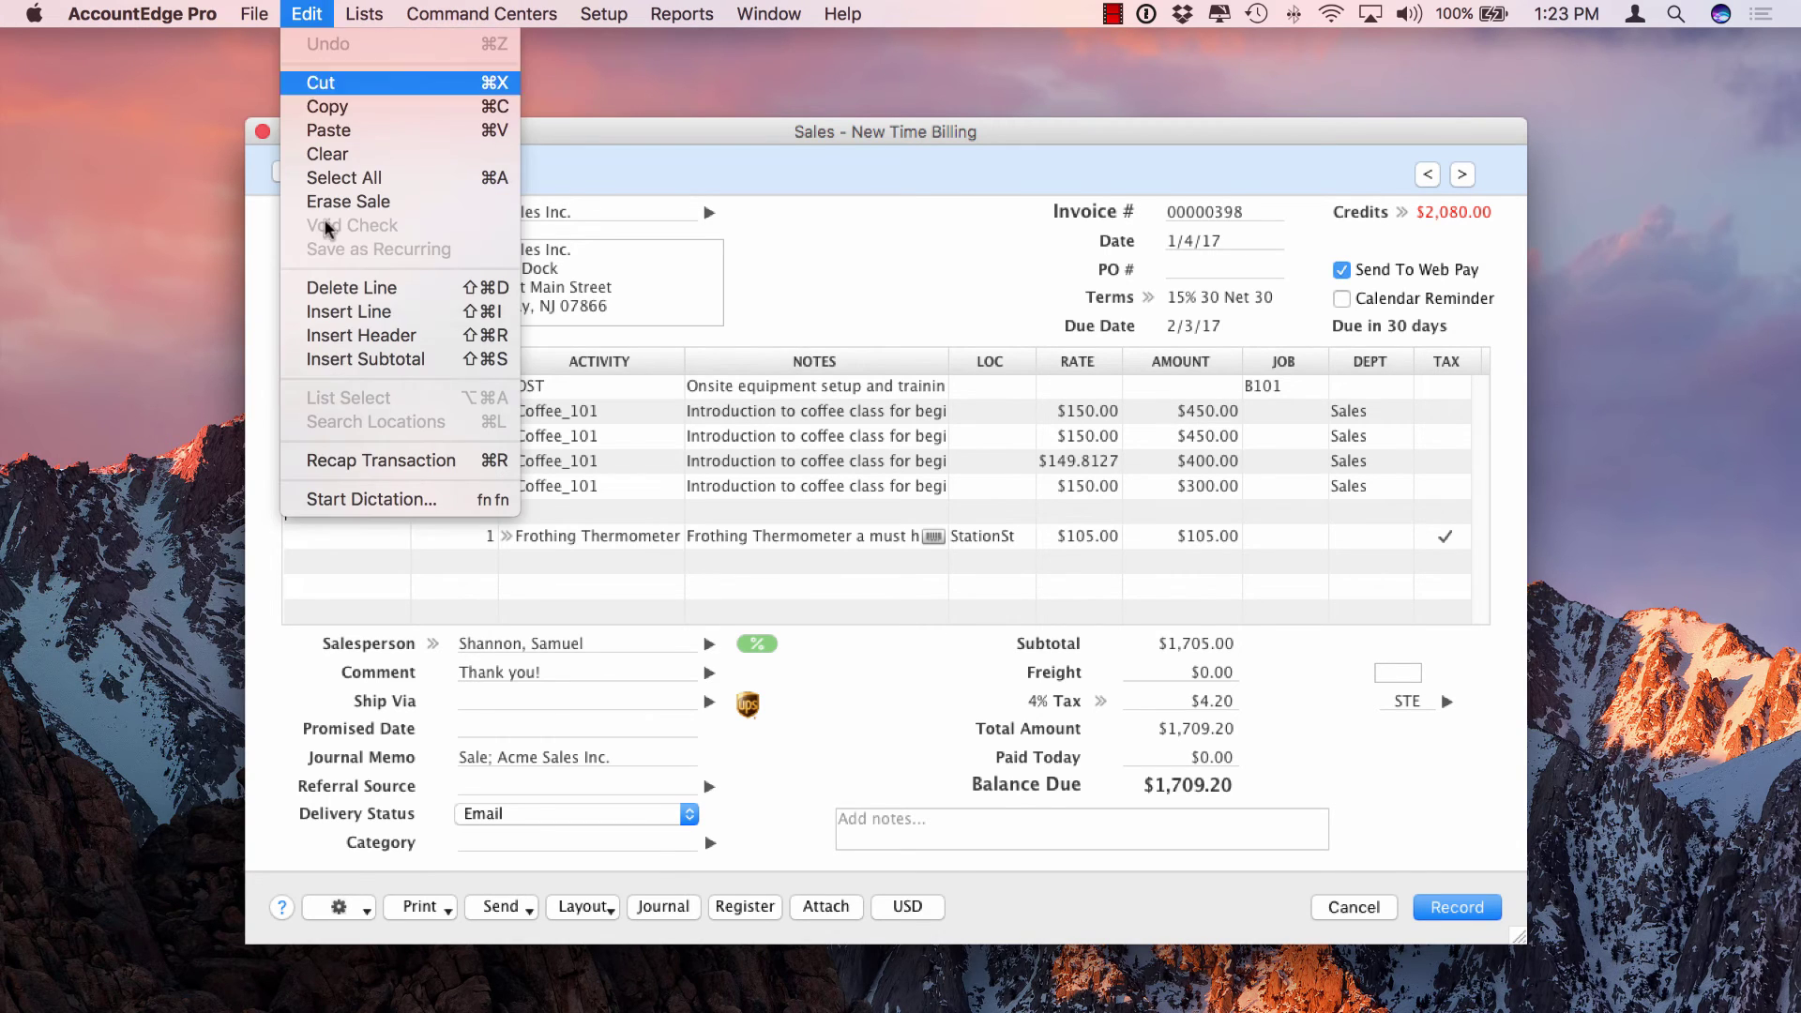
pyautogui.click(328, 359)
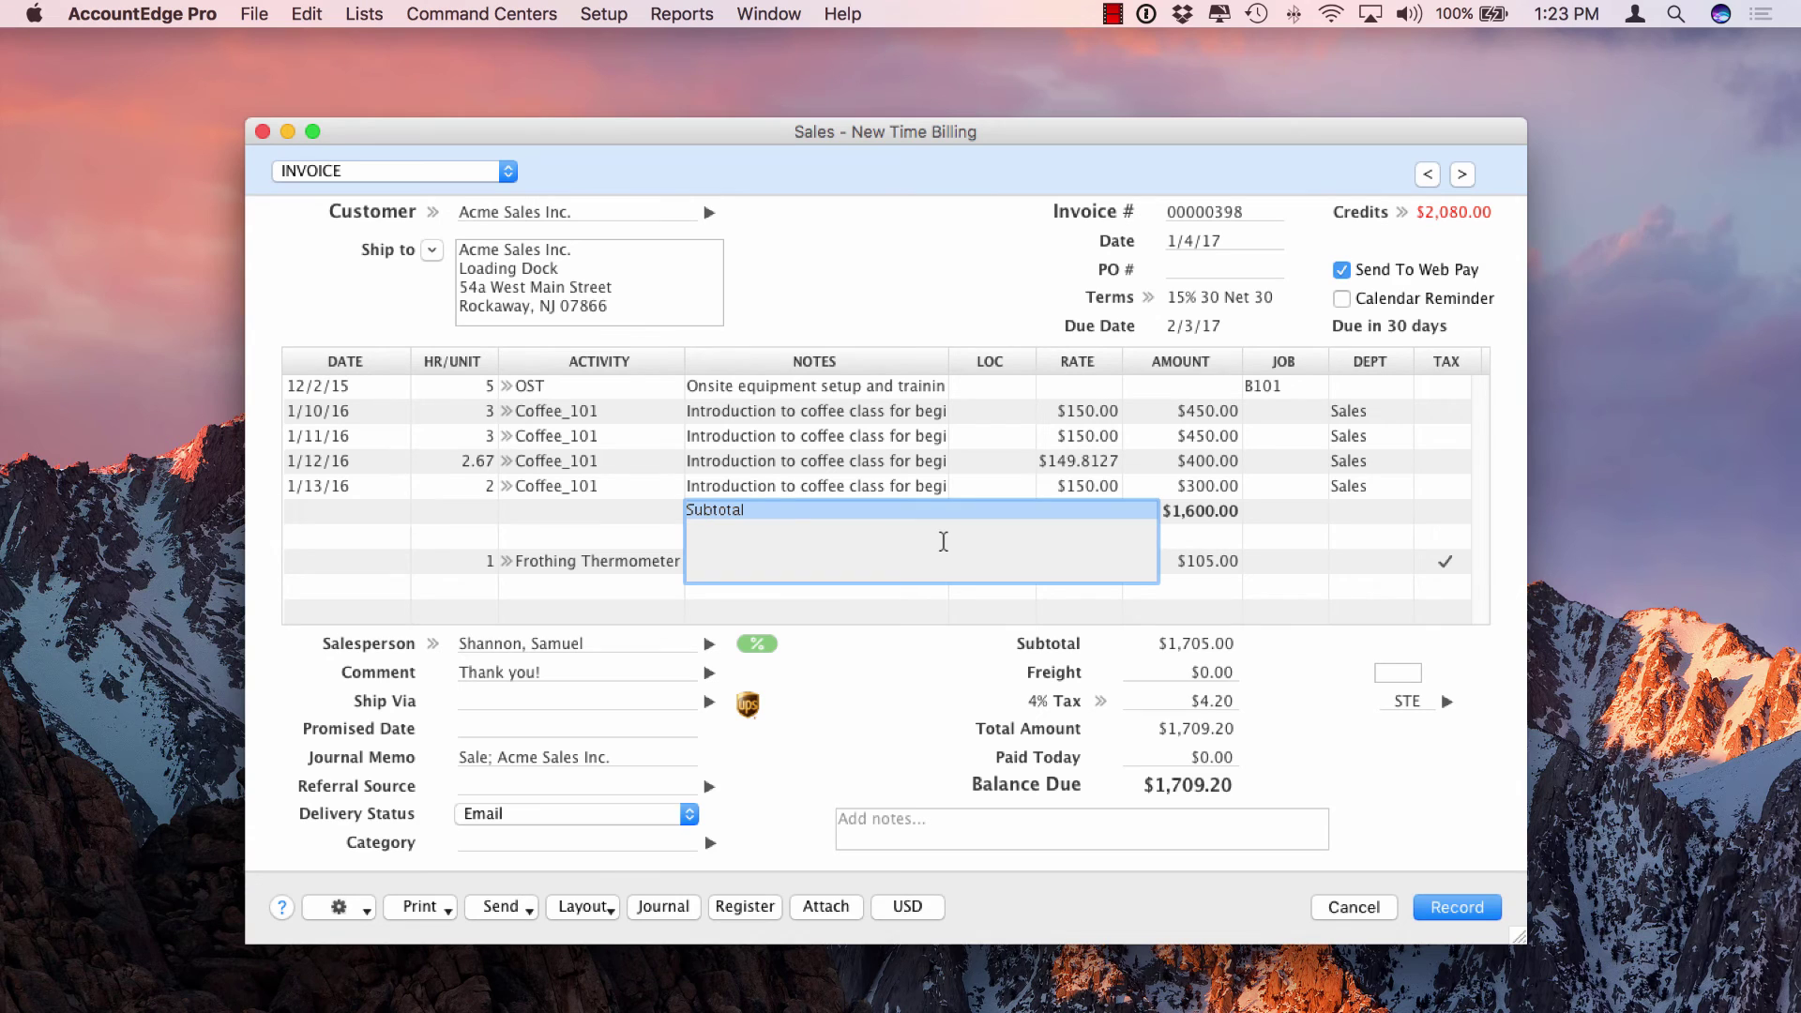
pyautogui.press('Tab')
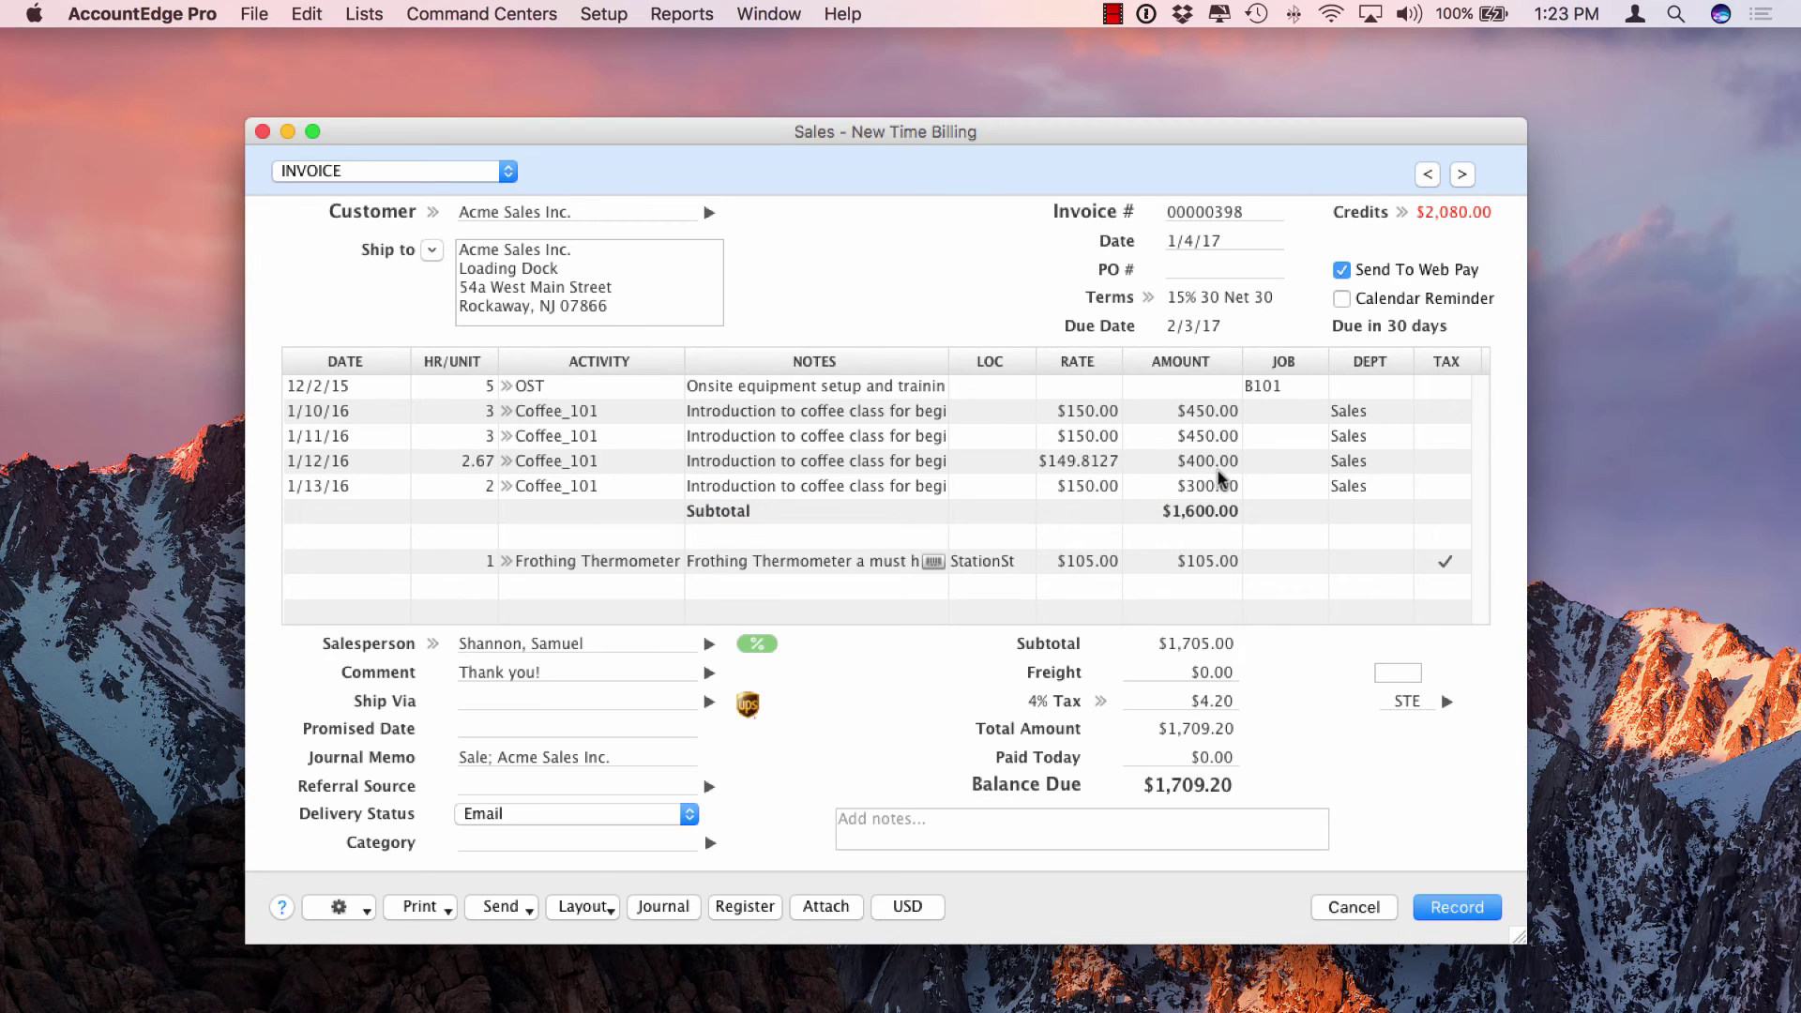
# - Add a $105.00 subtotal below the Frothing Thermometer line
pyautogui.click(437, 588)
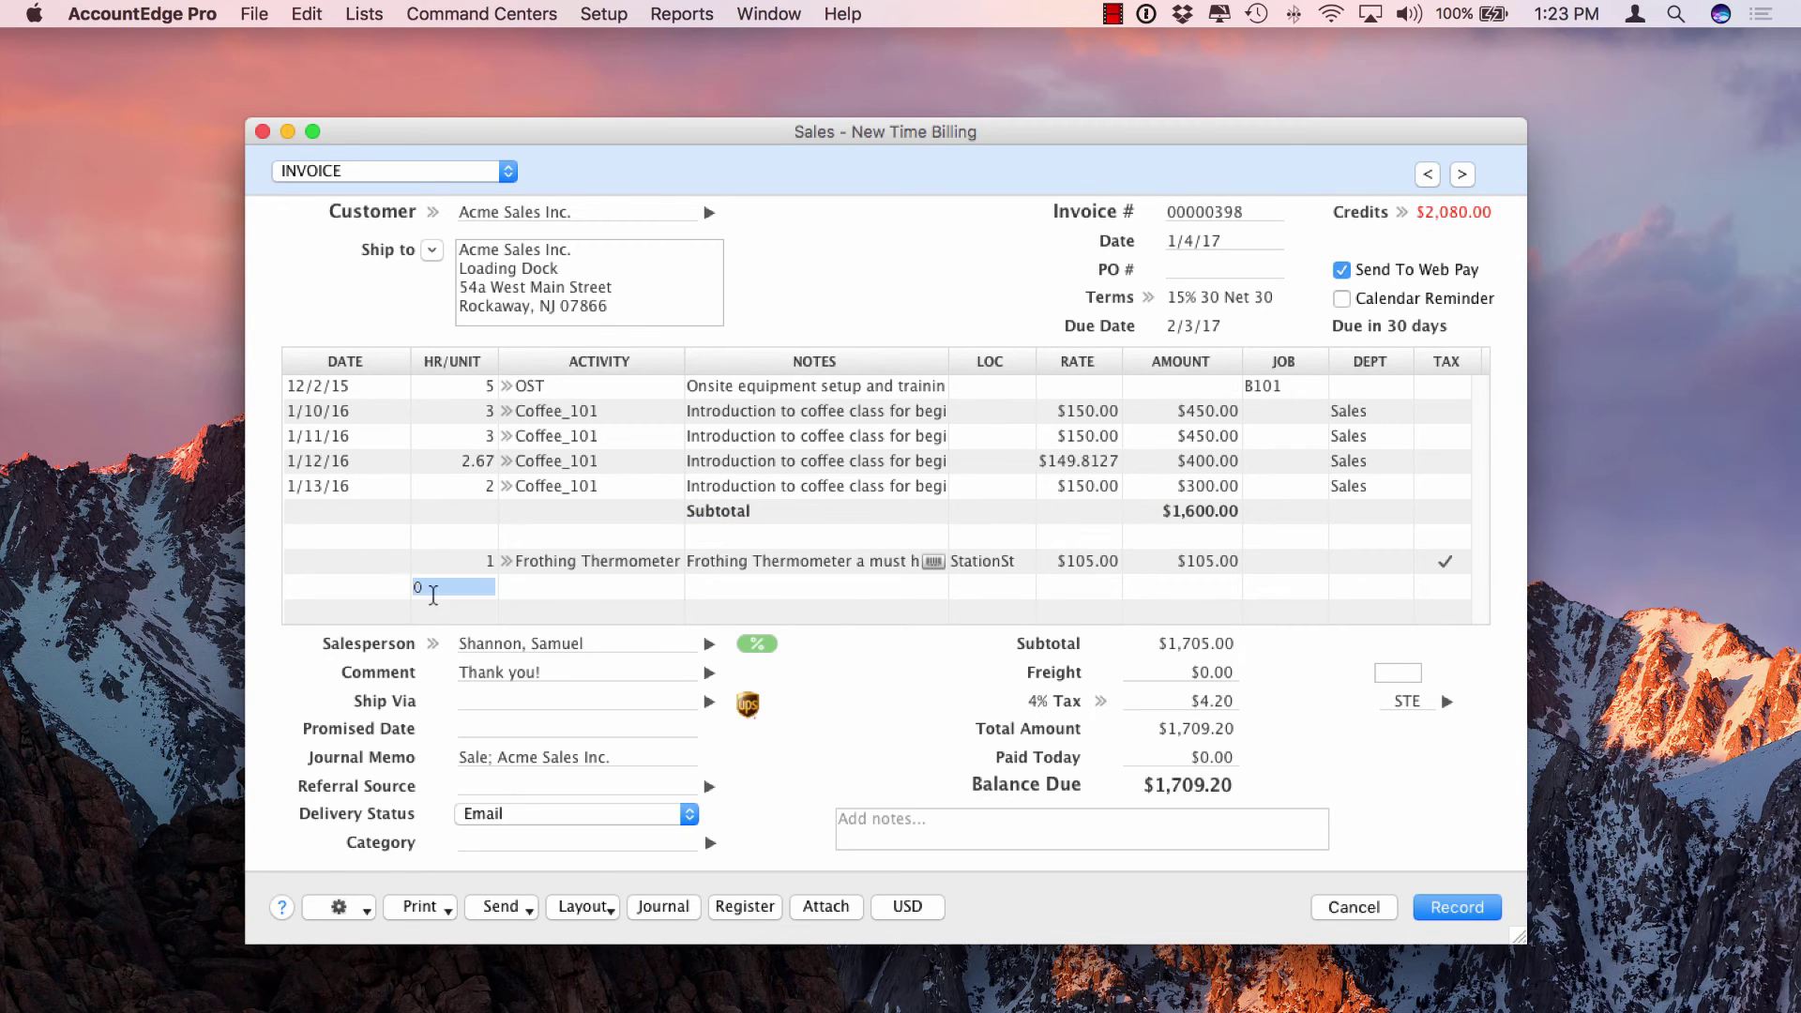
pyautogui.click(307, 13)
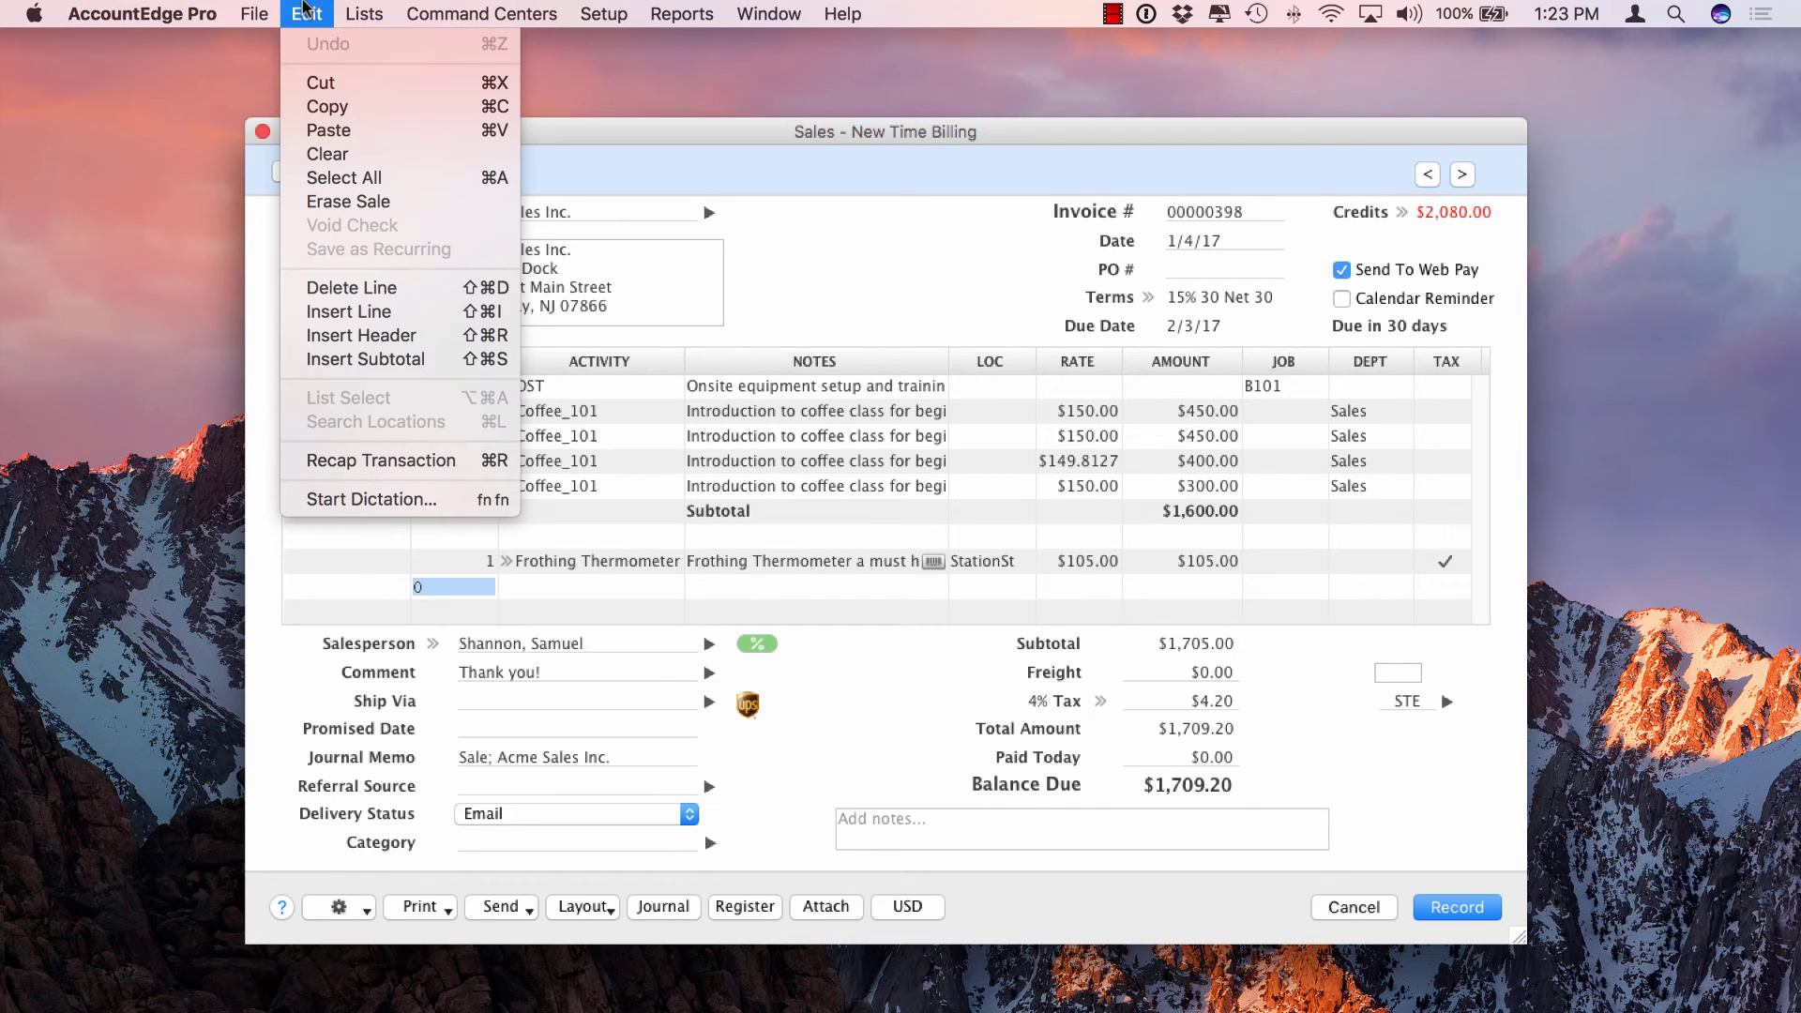
pyautogui.click(314, 365)
pyautogui.press('Tab')
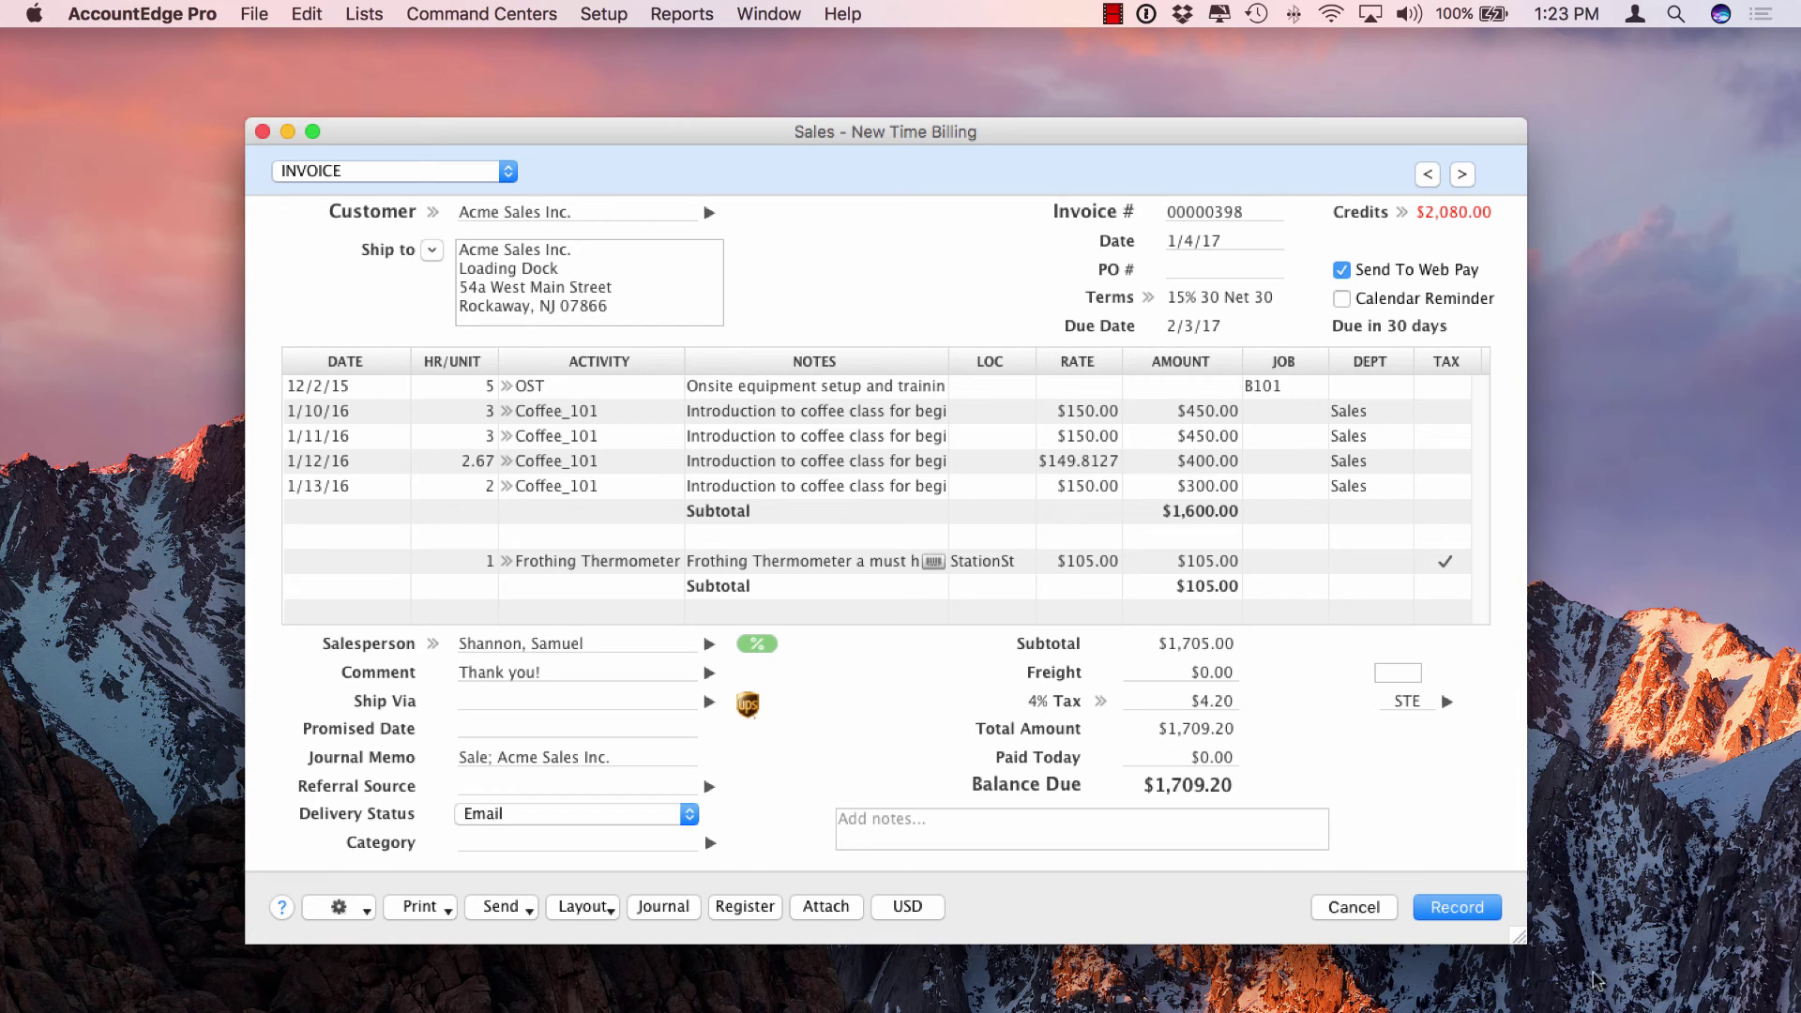
# - Preview the journal entries for invoice 00000398 with Recap Transaction
pyautogui.click(1442, 908)
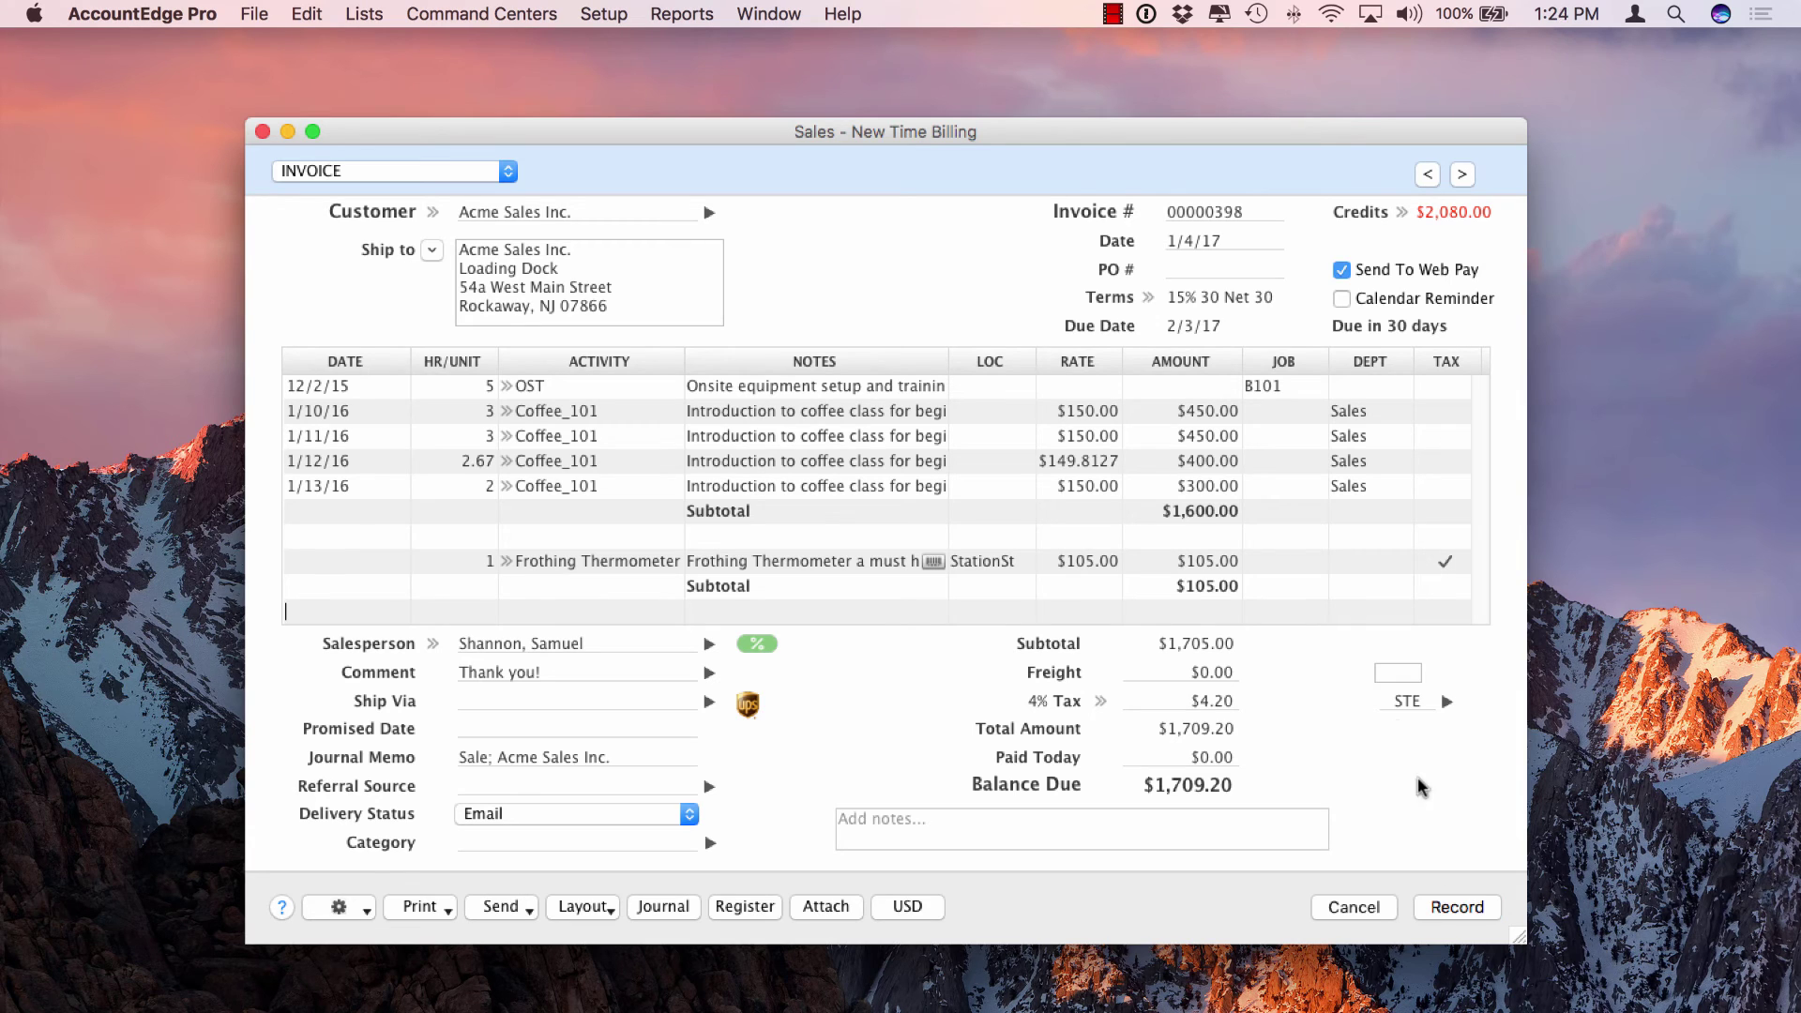
pyautogui.press('super+r')
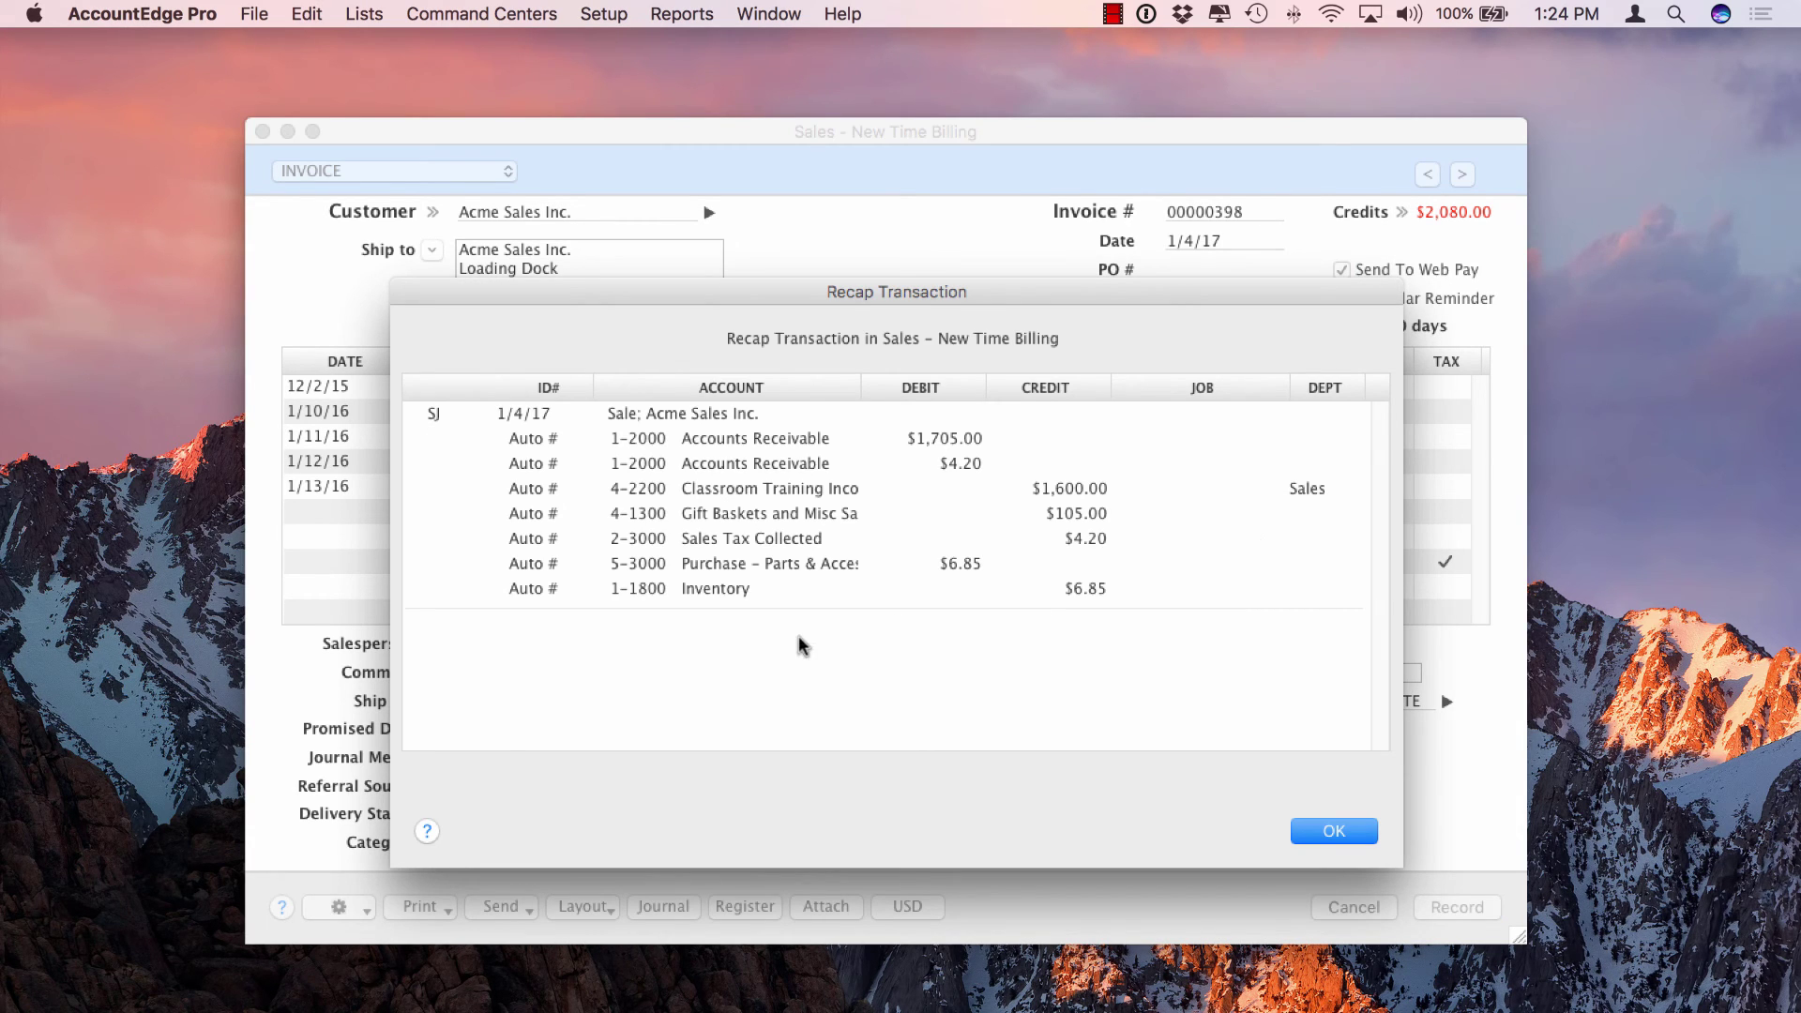
pyautogui.click(1307, 824)
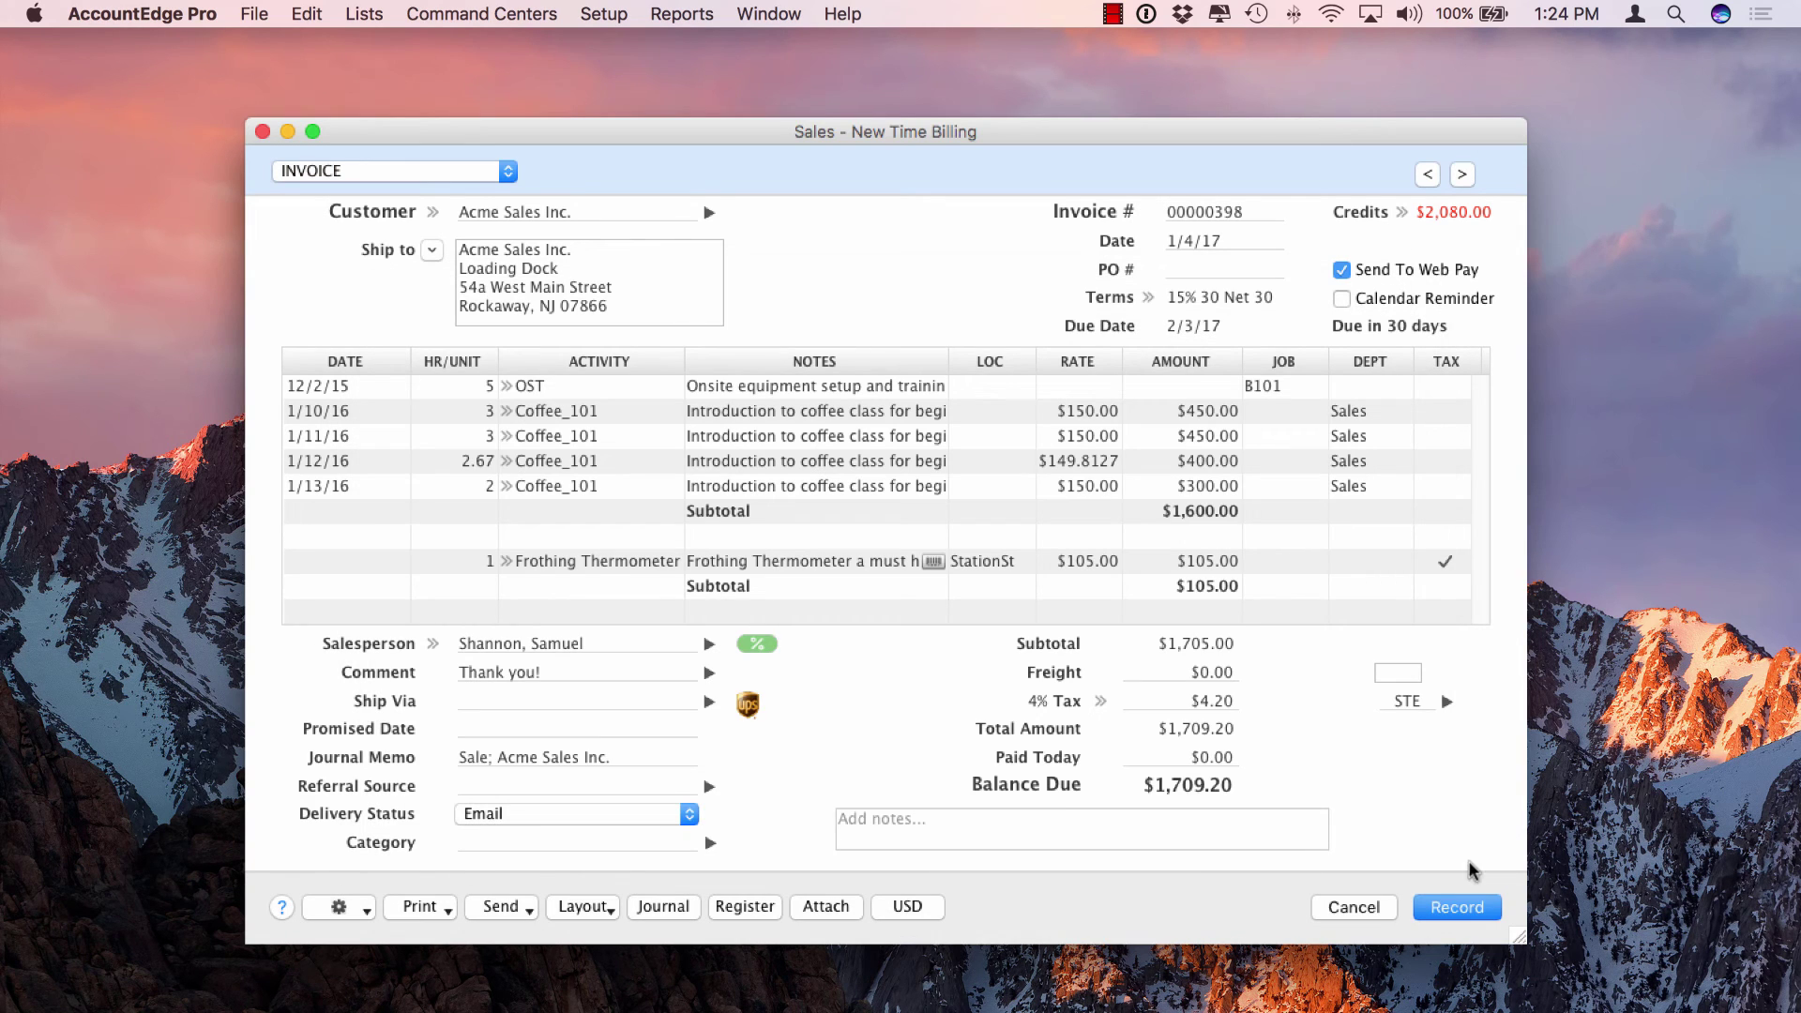
# - Record invoice 00000398 despite the negative stock warning, without applying customer credits
pyautogui.click(1437, 911)
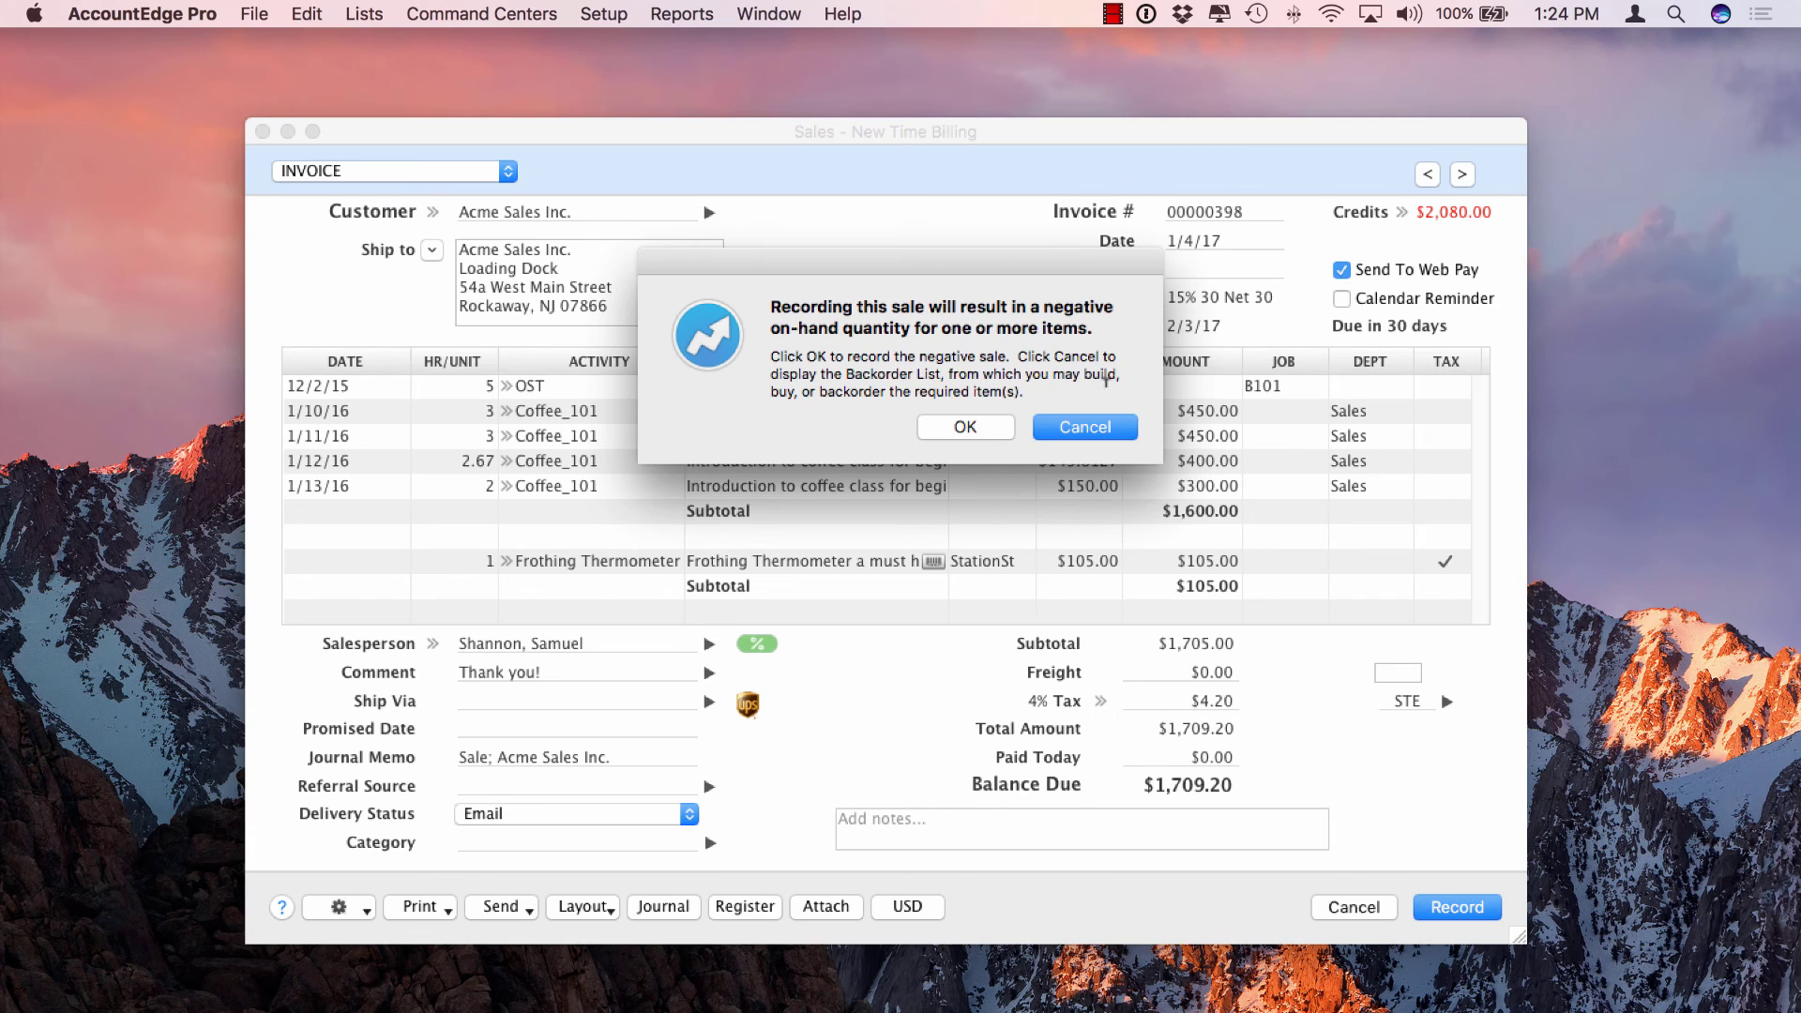
pyautogui.click(971, 432)
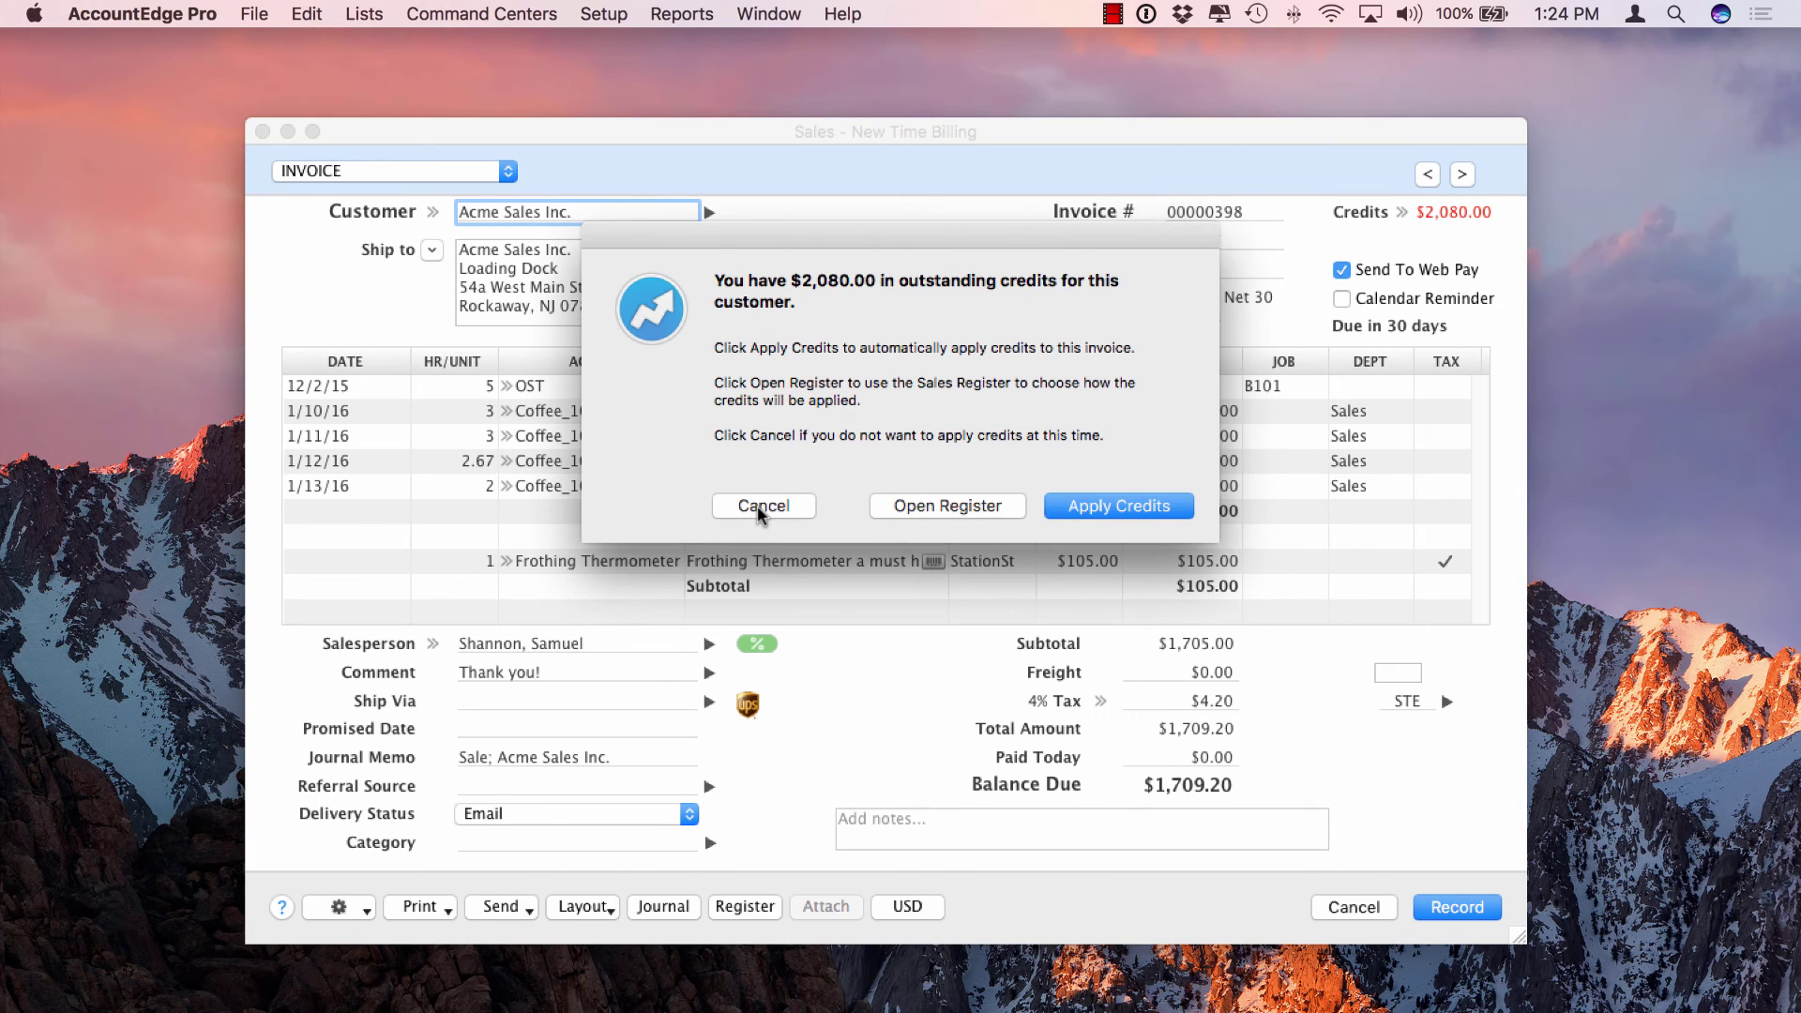
pyautogui.click(757, 504)
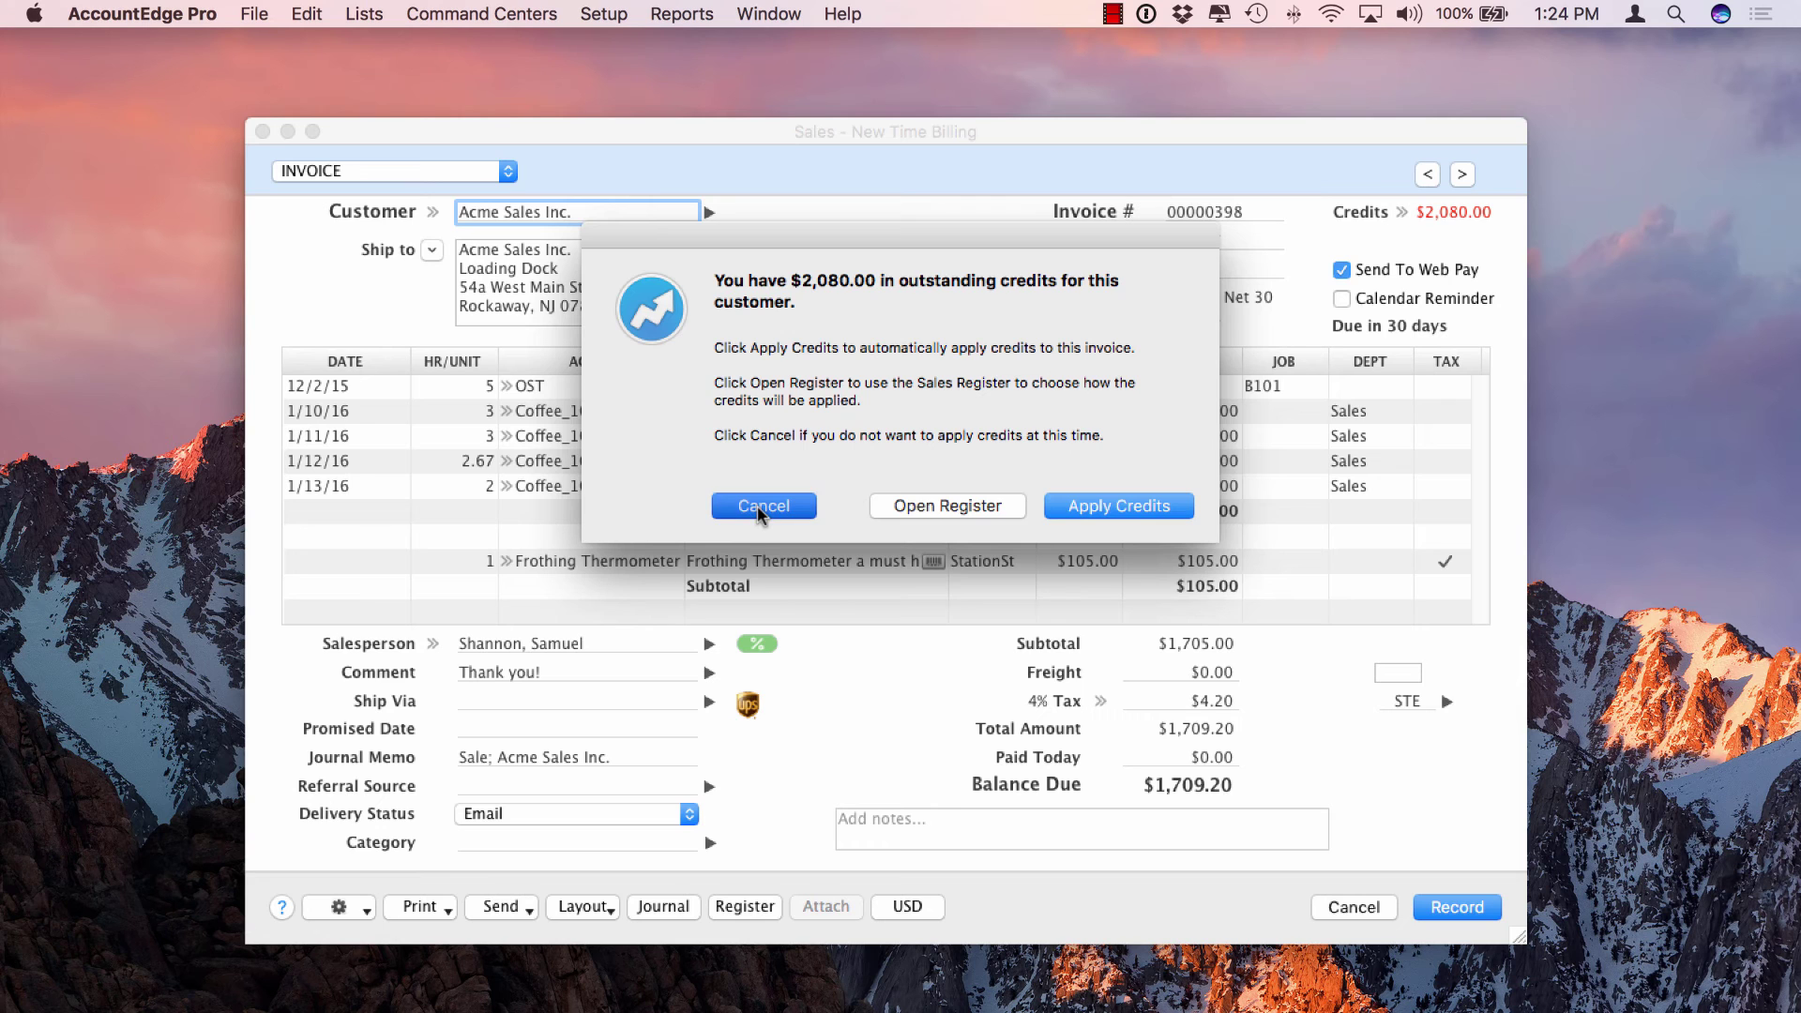
pyautogui.click(1339, 909)
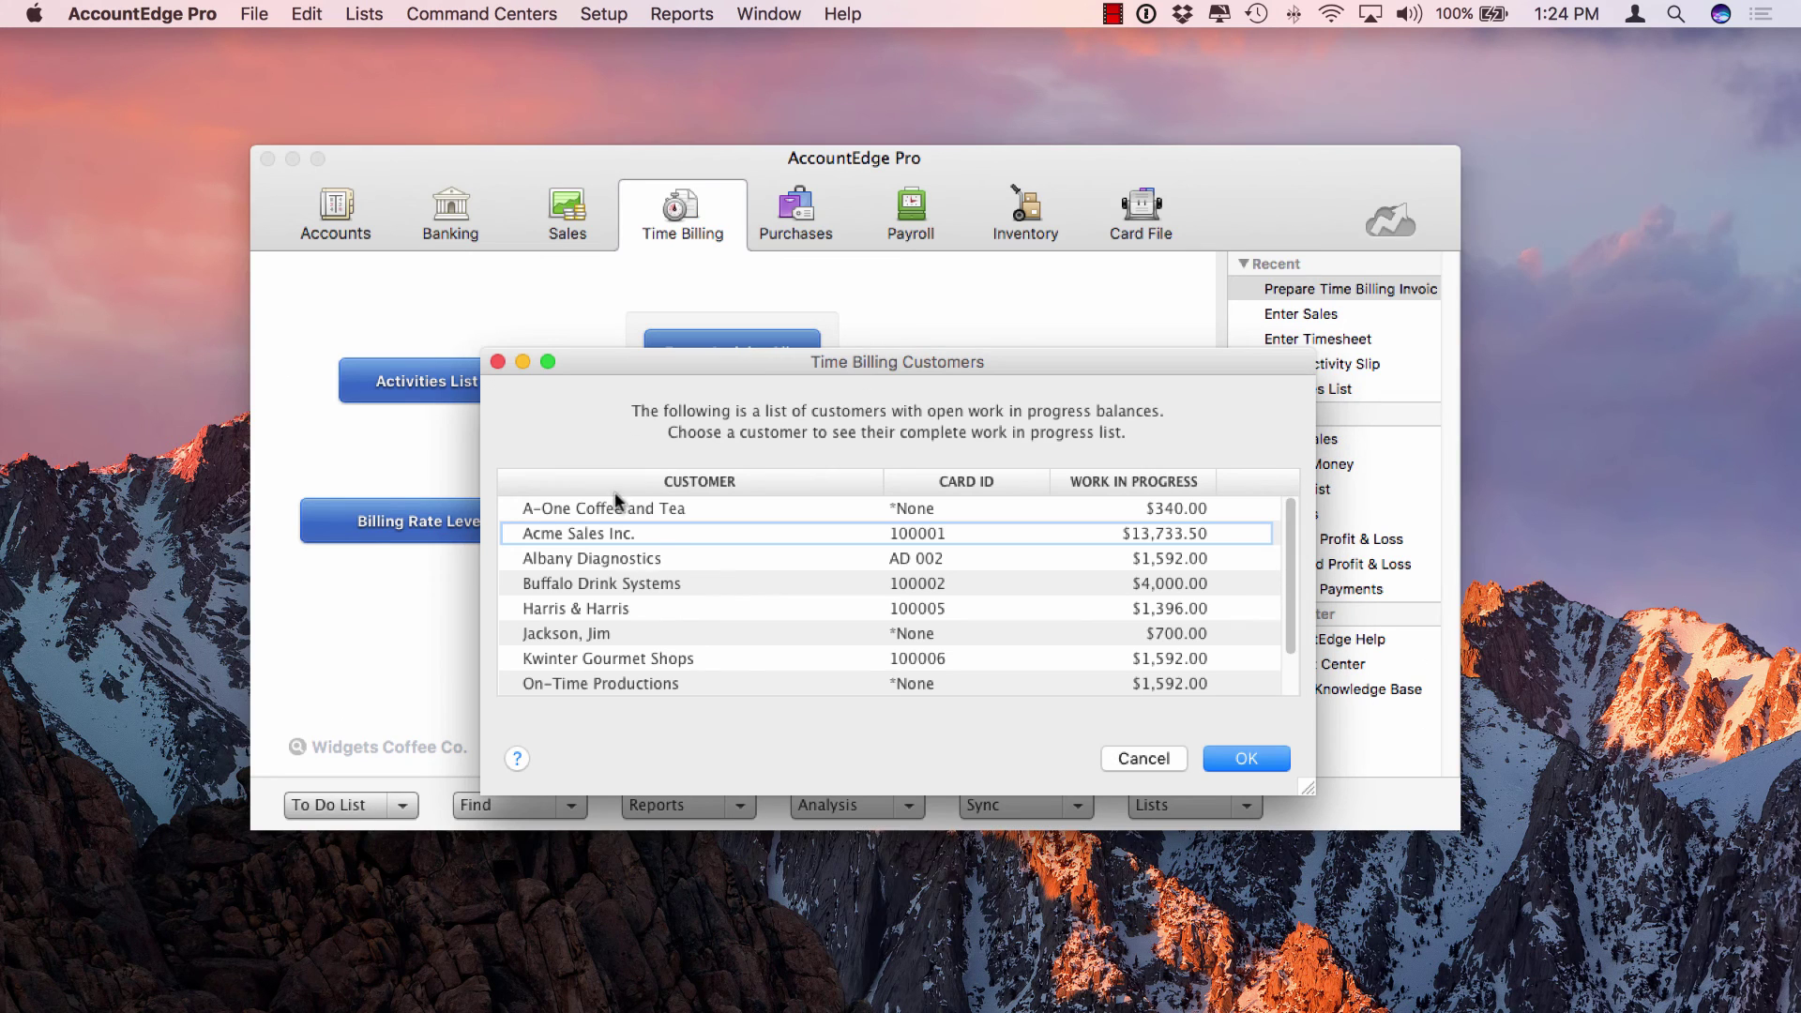
# - Cancel the empty invoice and open Retainers, Escrows & Trusts from the Sales command center
pyautogui.click(1144, 758)
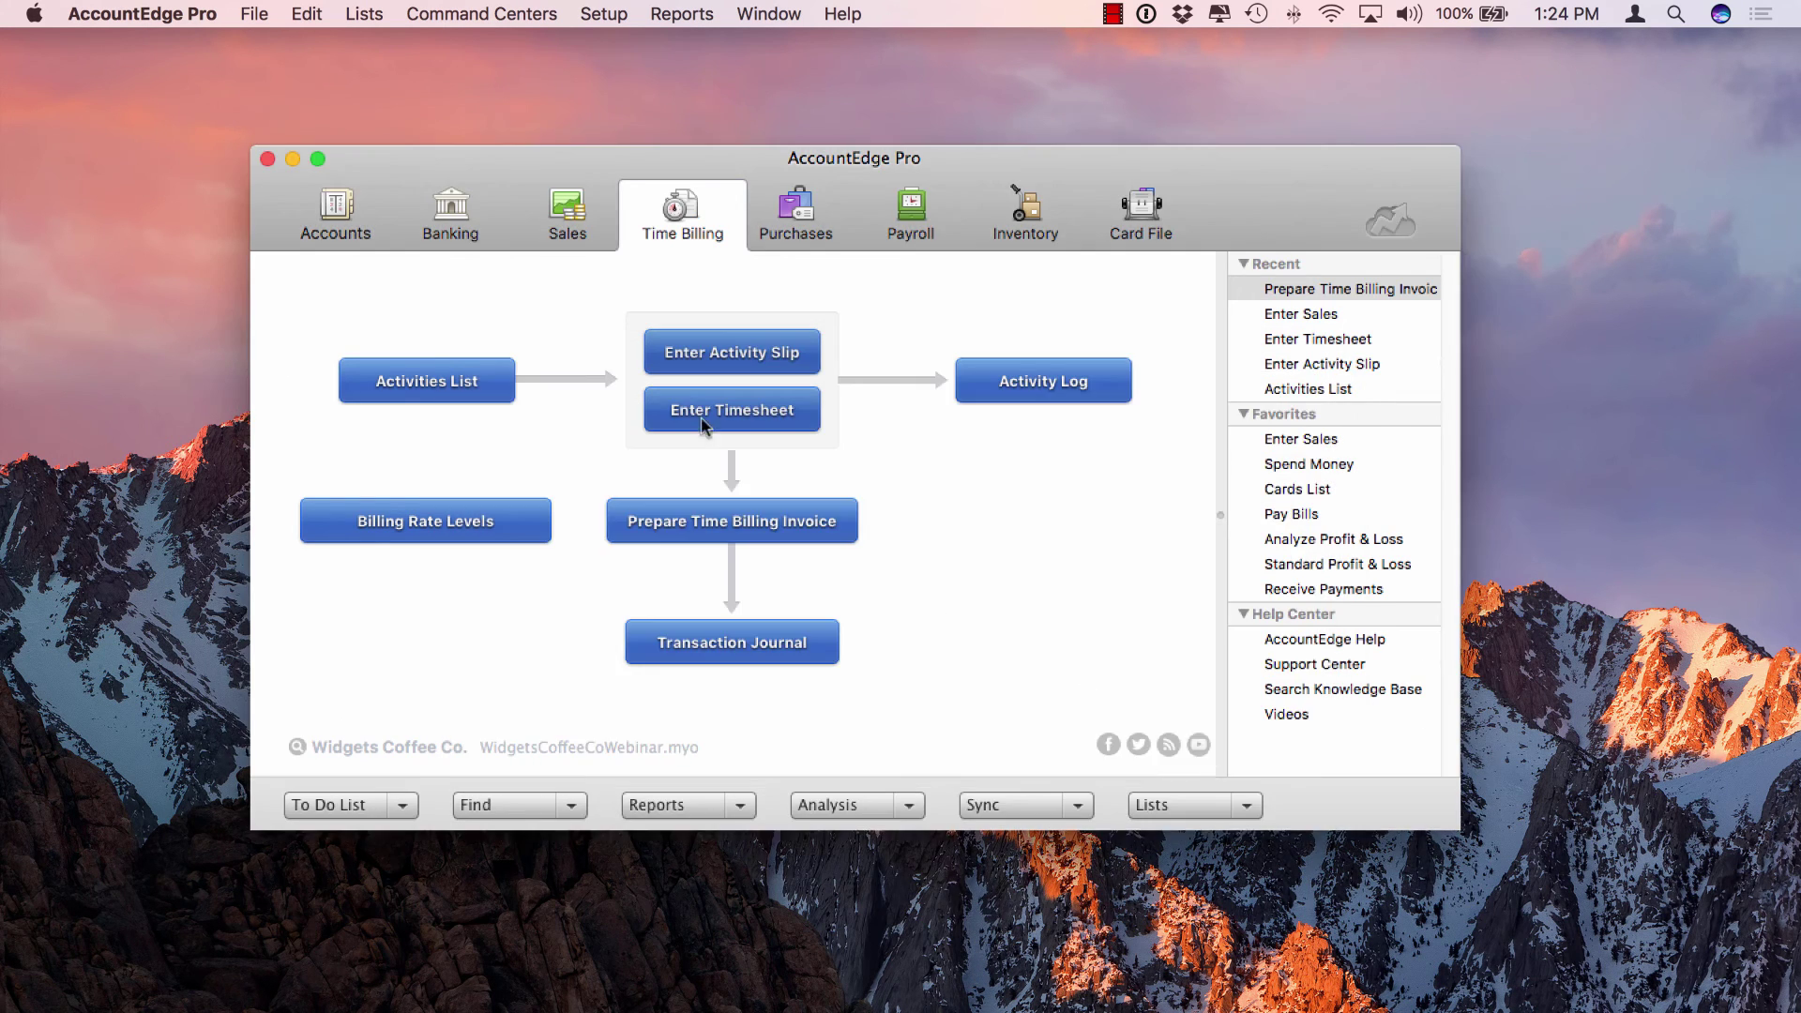
pyautogui.click(343, 212)
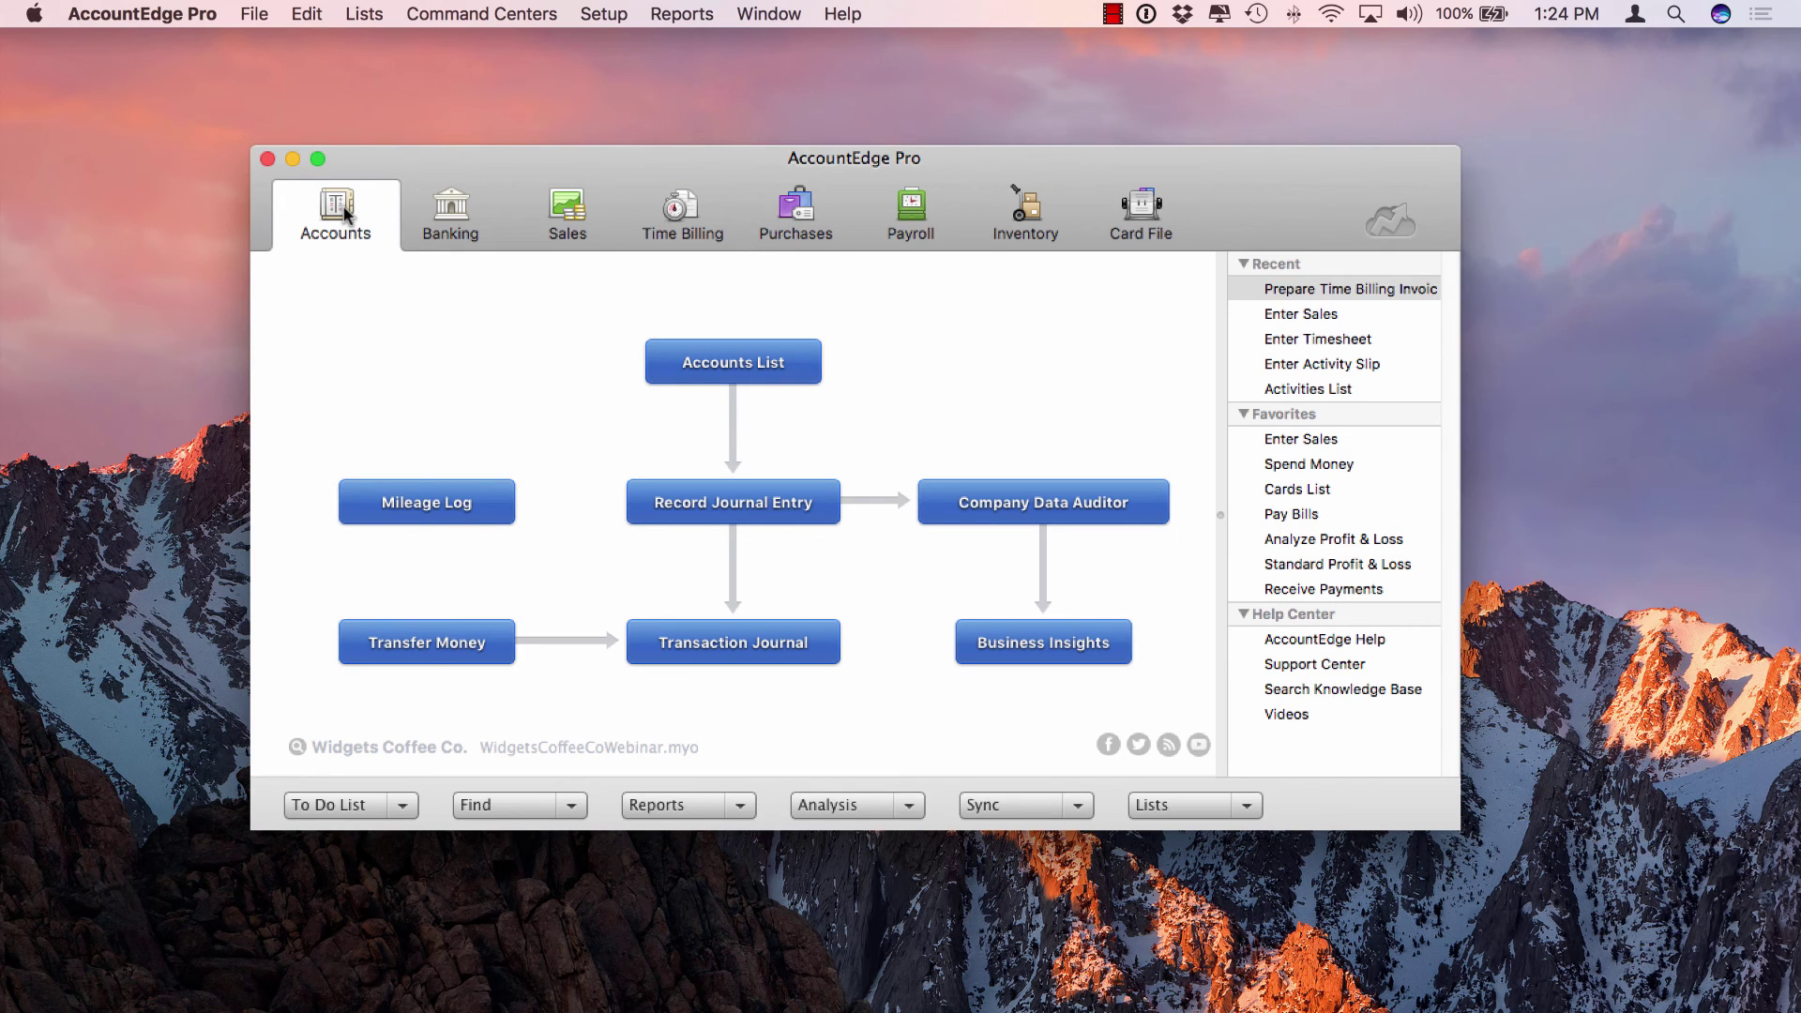
pyautogui.click(450, 208)
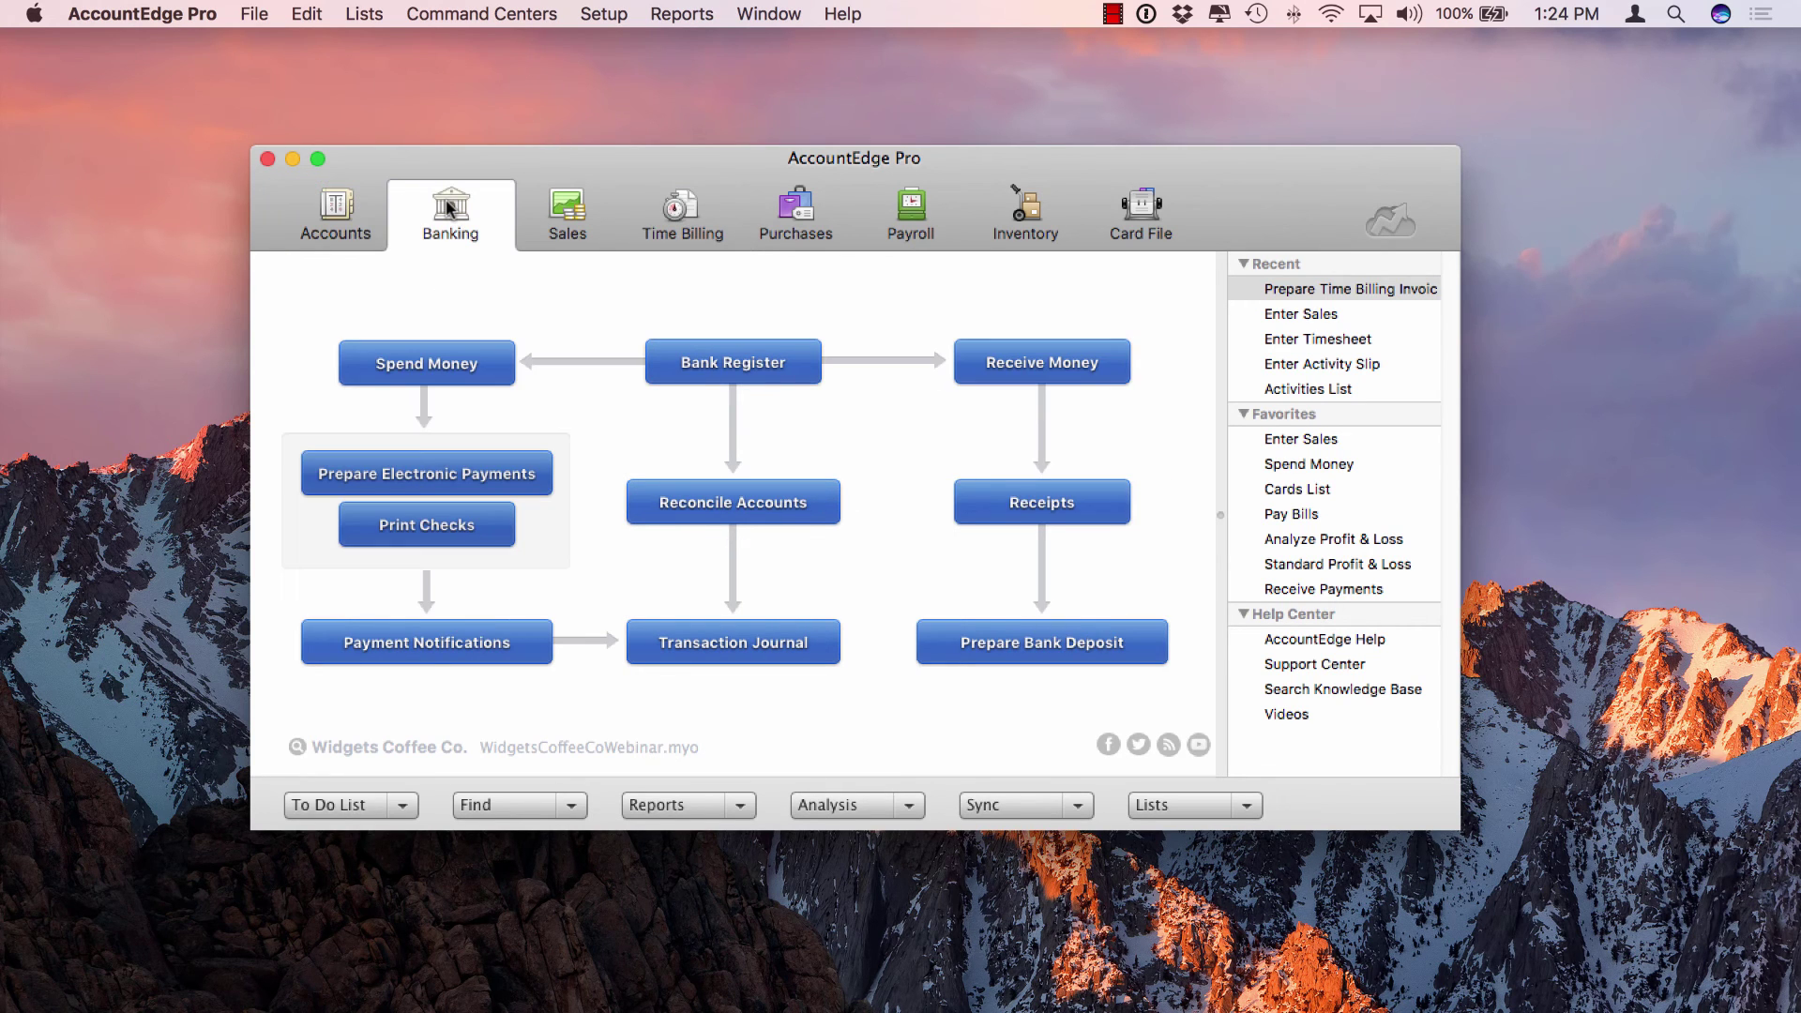
pyautogui.click(557, 214)
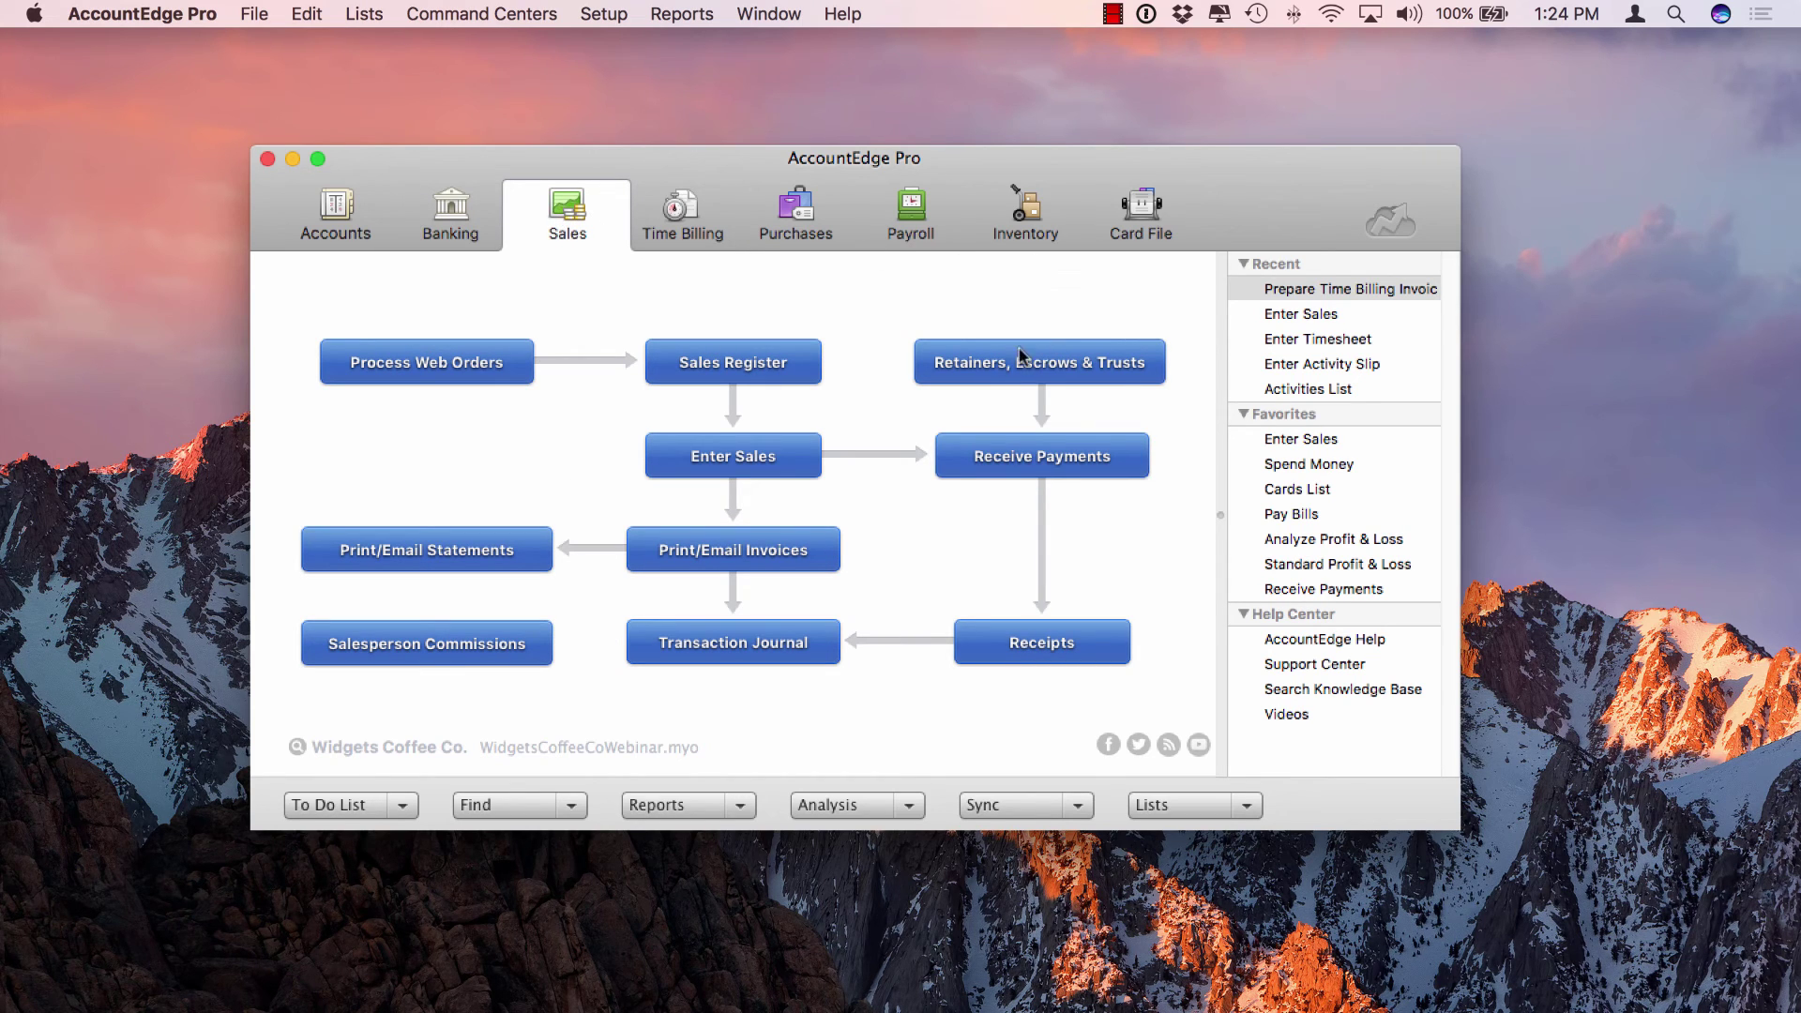
pyautogui.click(981, 366)
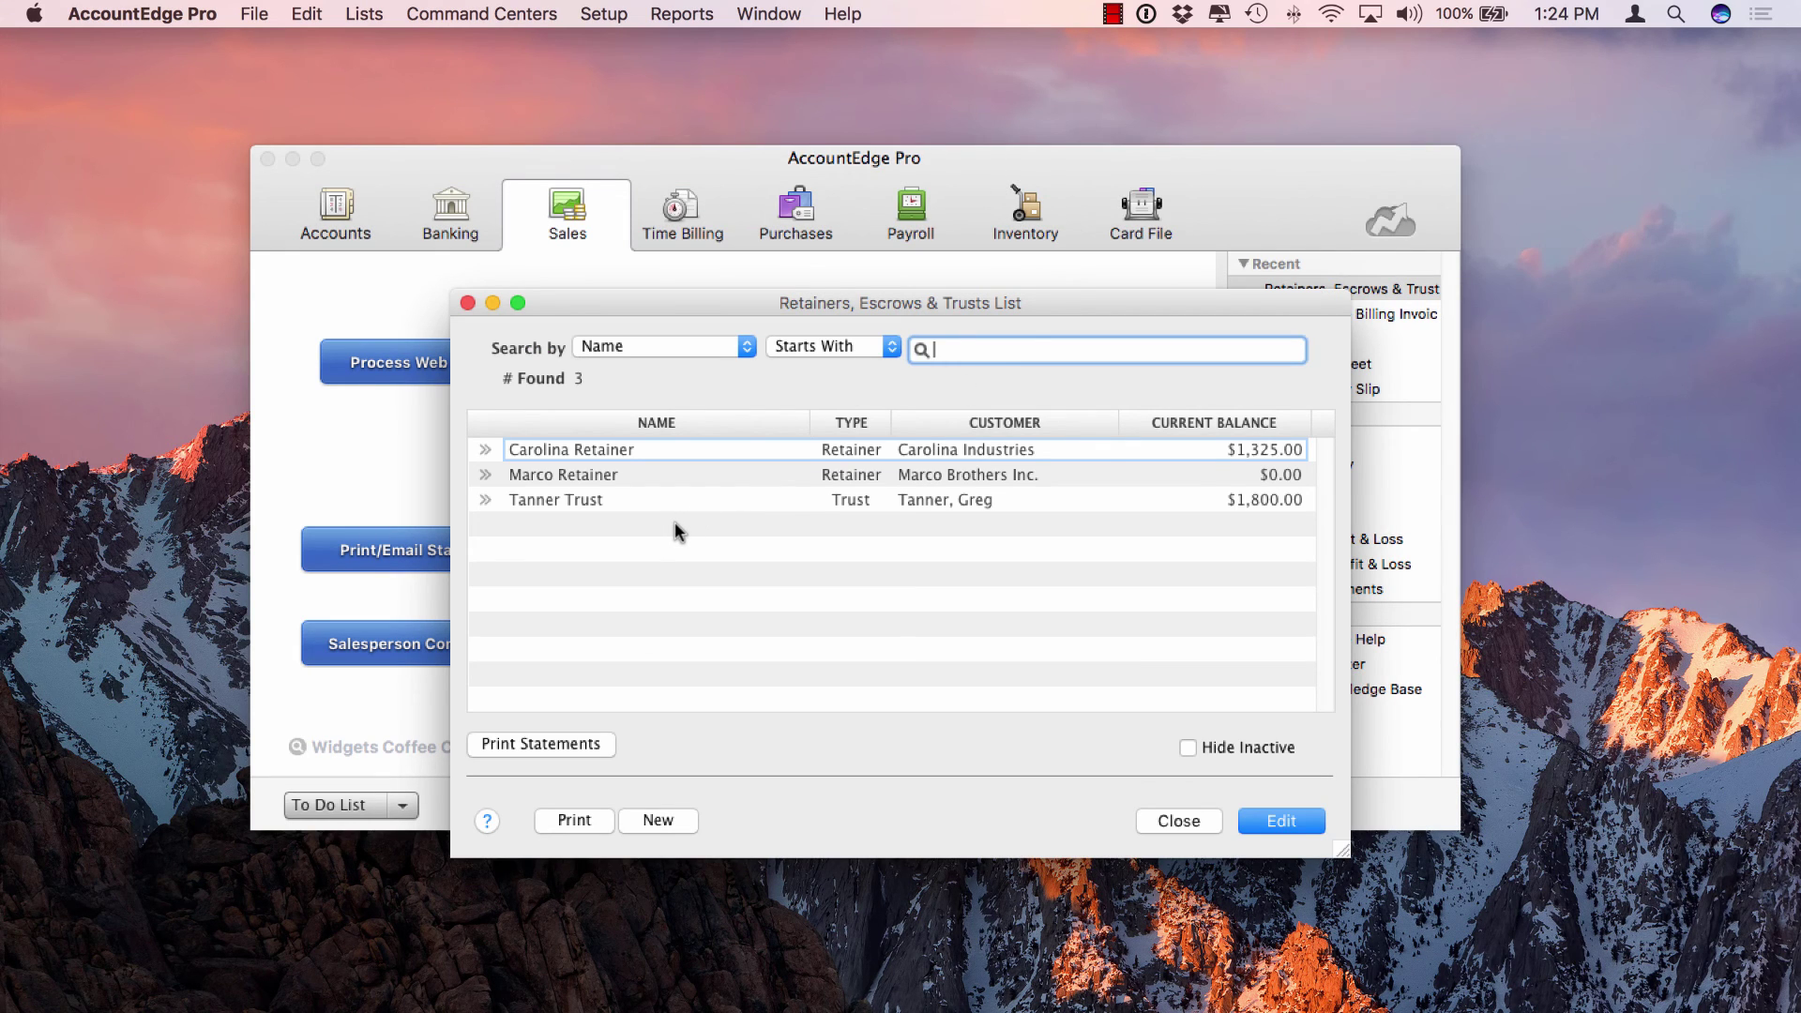
# - Open the Carolina Retainer record and review its Type options, keeping Retainer
pyautogui.click(483, 450)
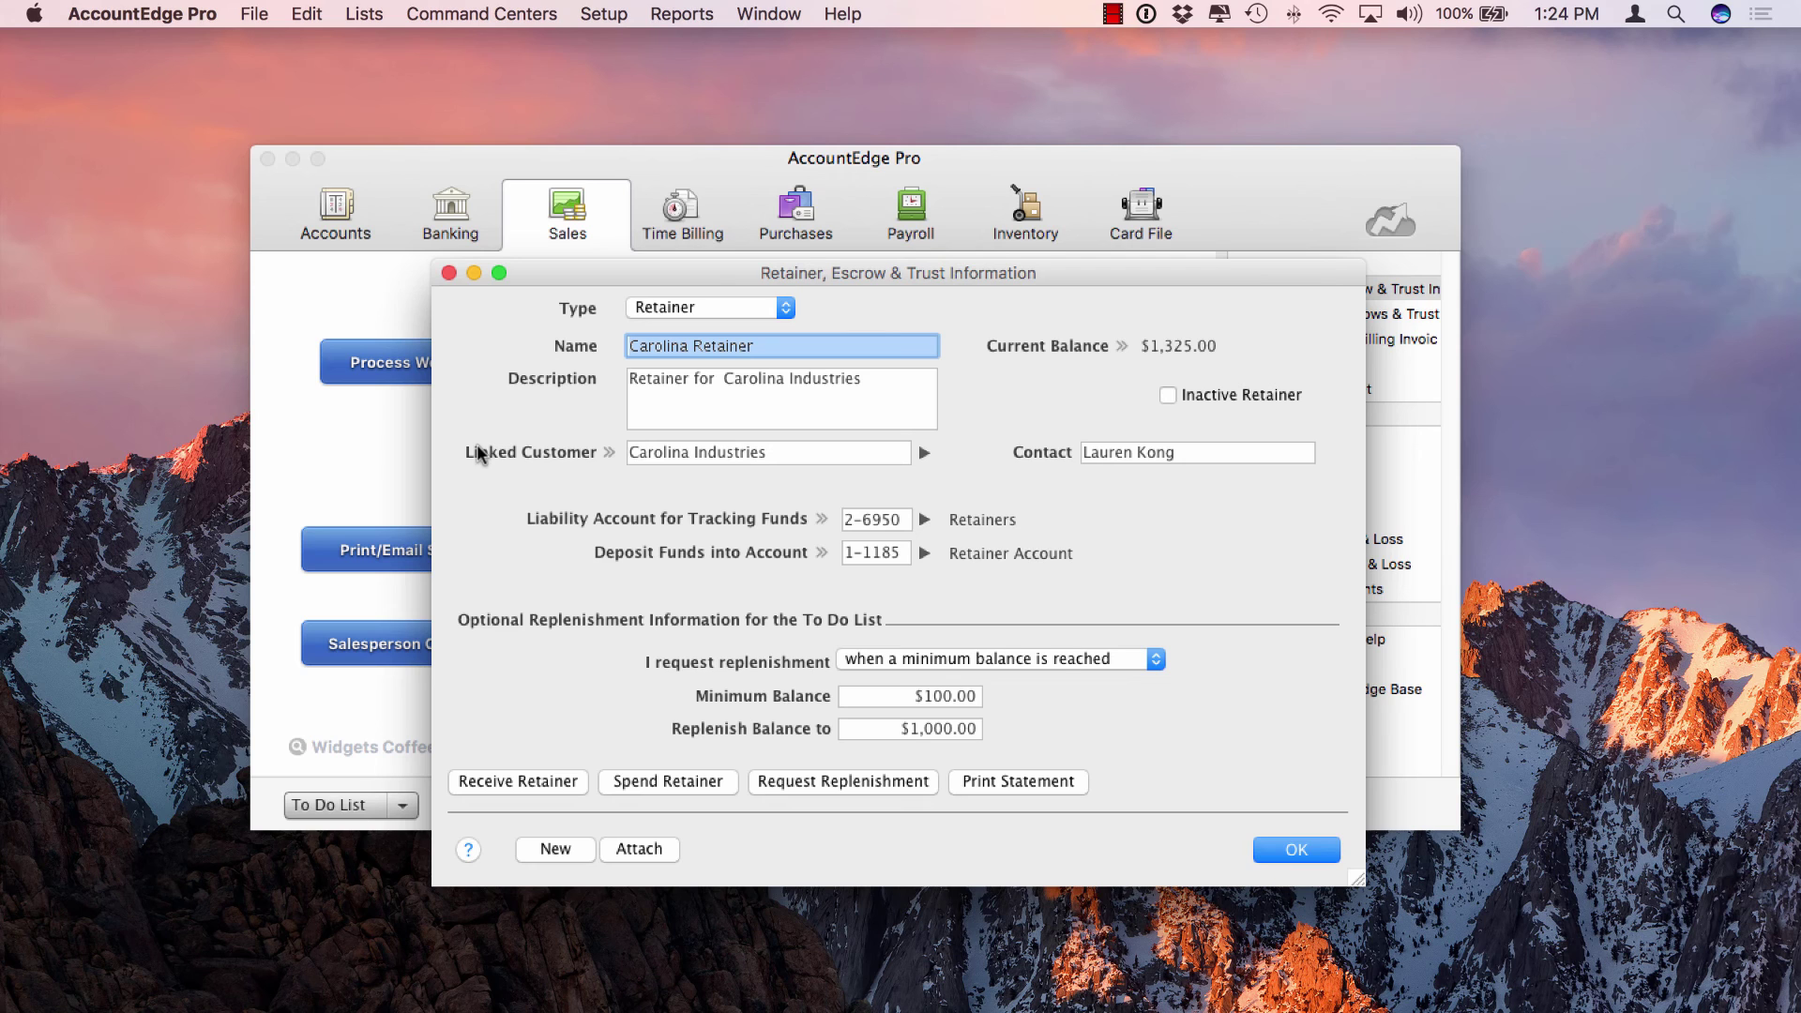
pyautogui.click(691, 306)
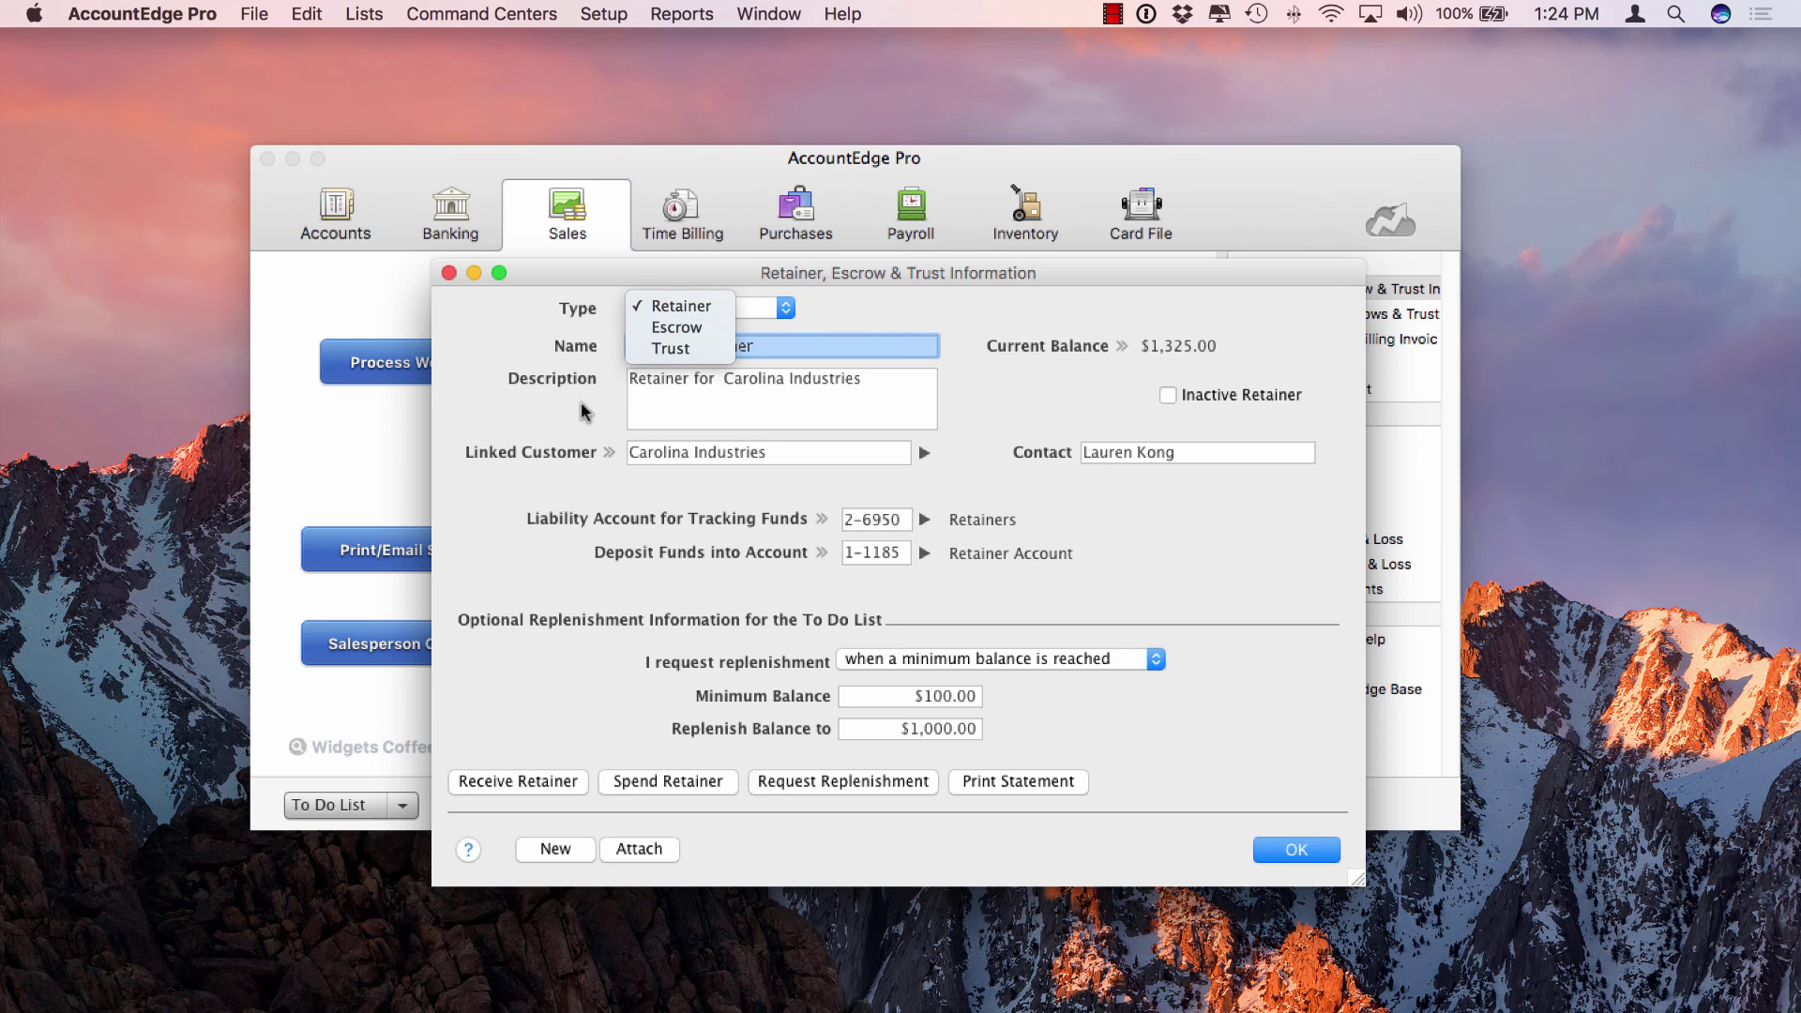
pyautogui.click(1211, 538)
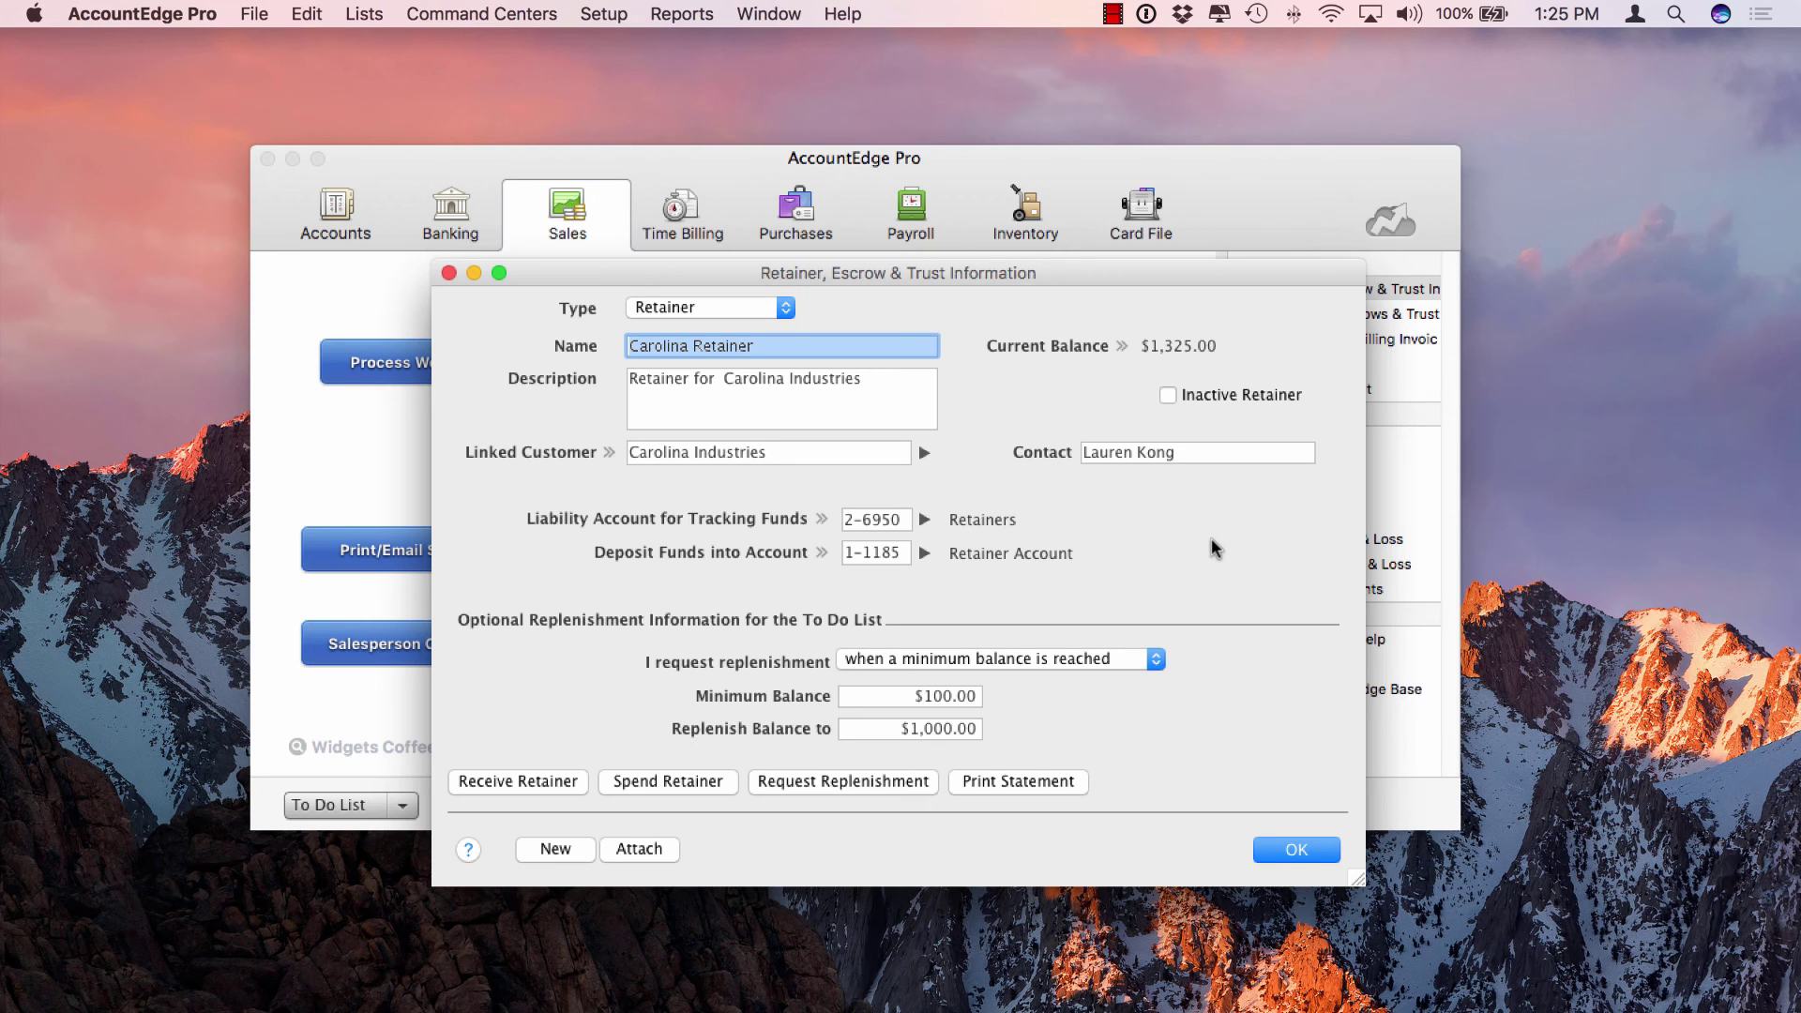
# - Review the Spend Retainer form, then cancel it and close the retainer record and list
pyautogui.click(683, 782)
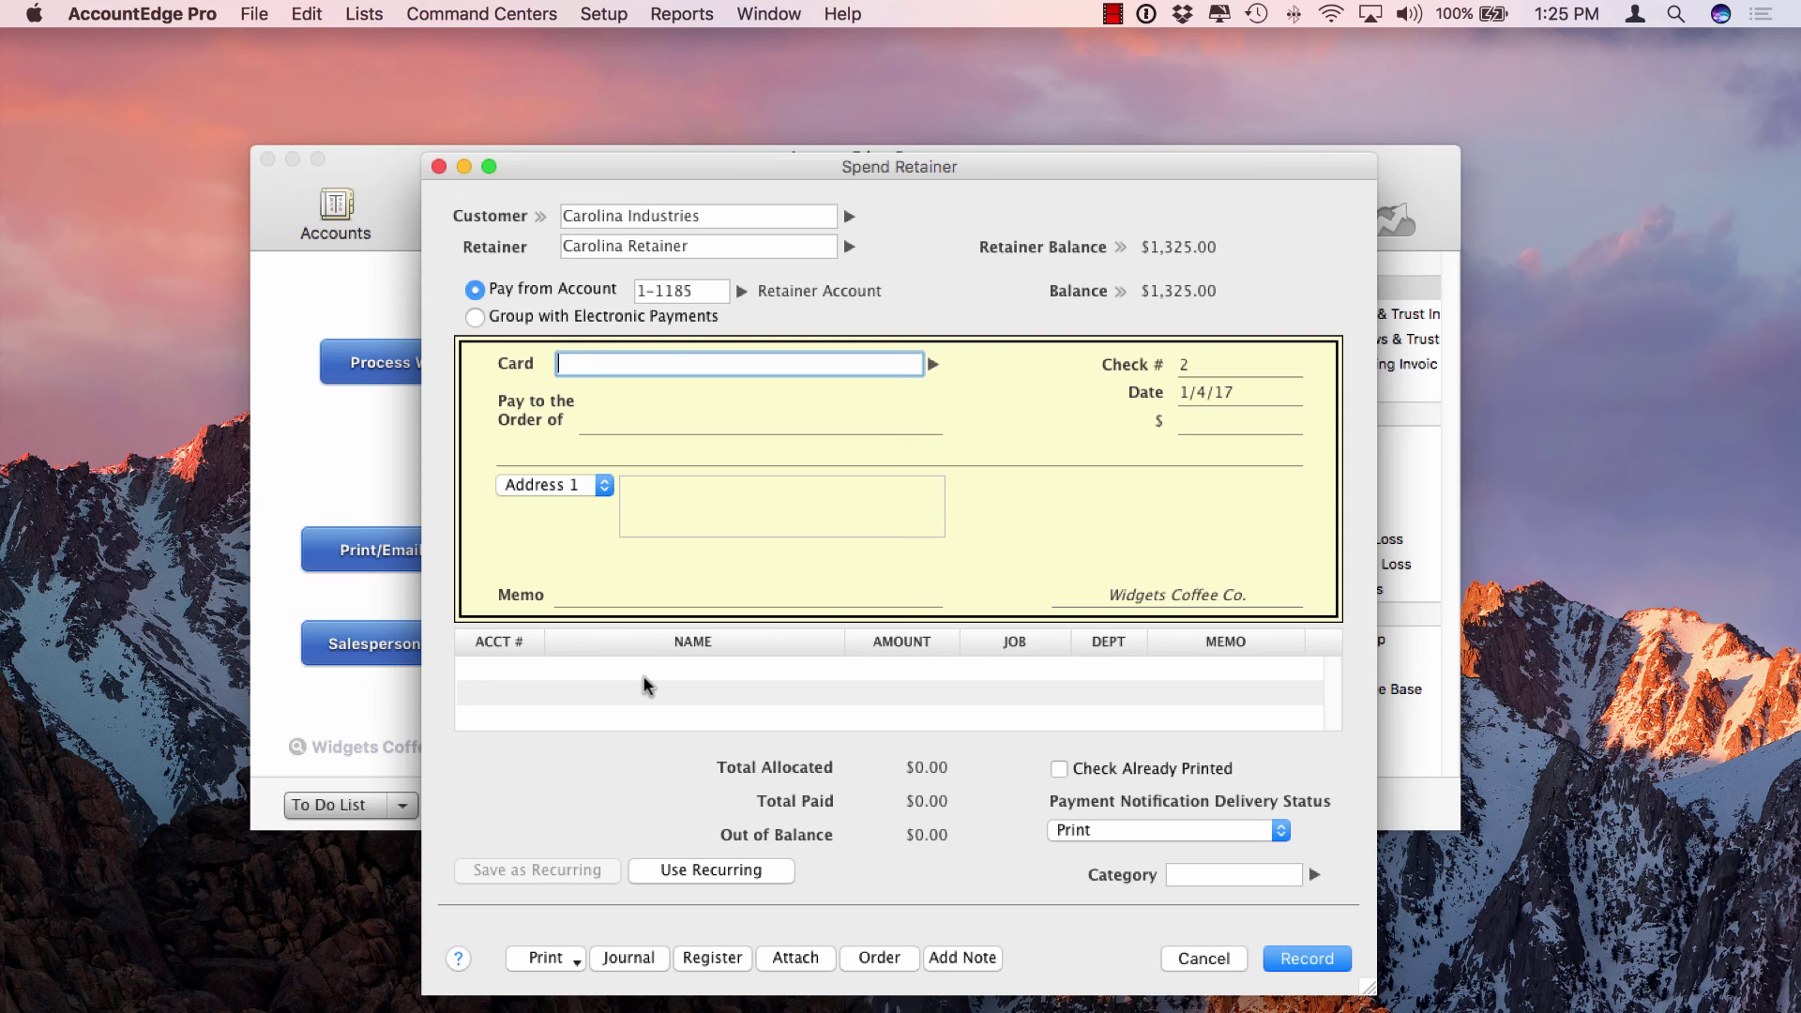
pyautogui.click(691, 248)
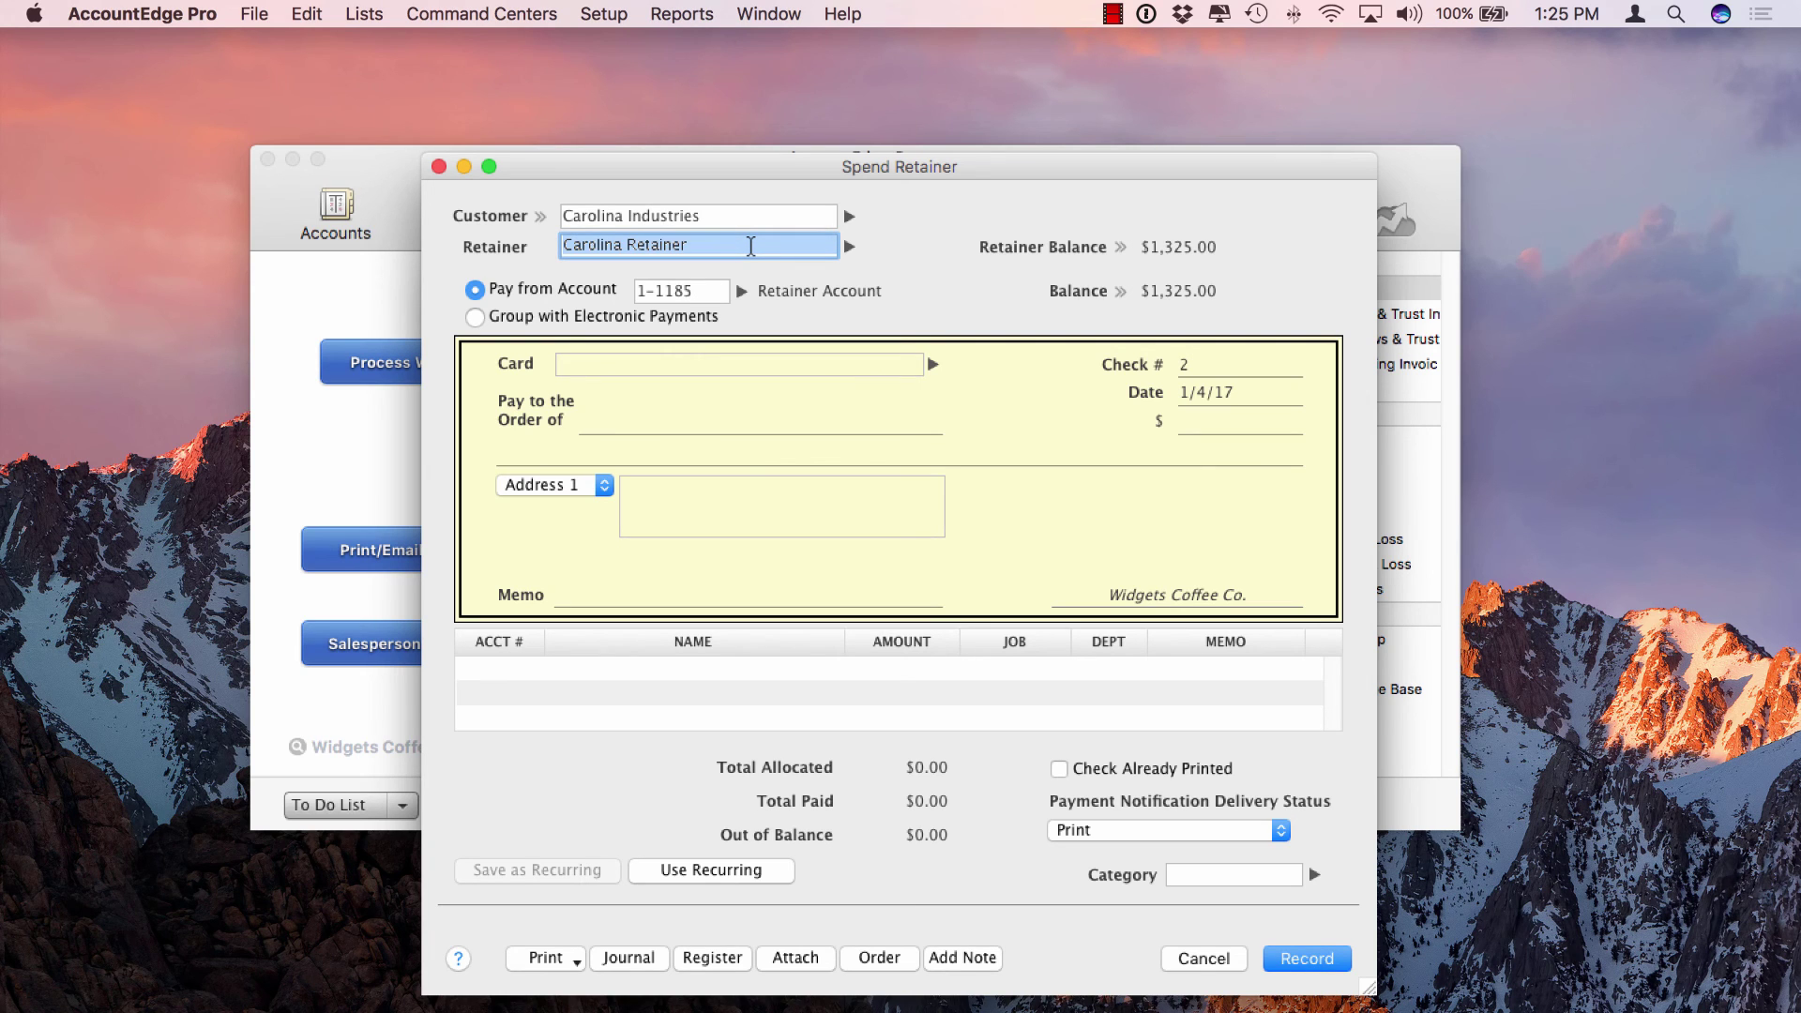
pyautogui.click(1203, 957)
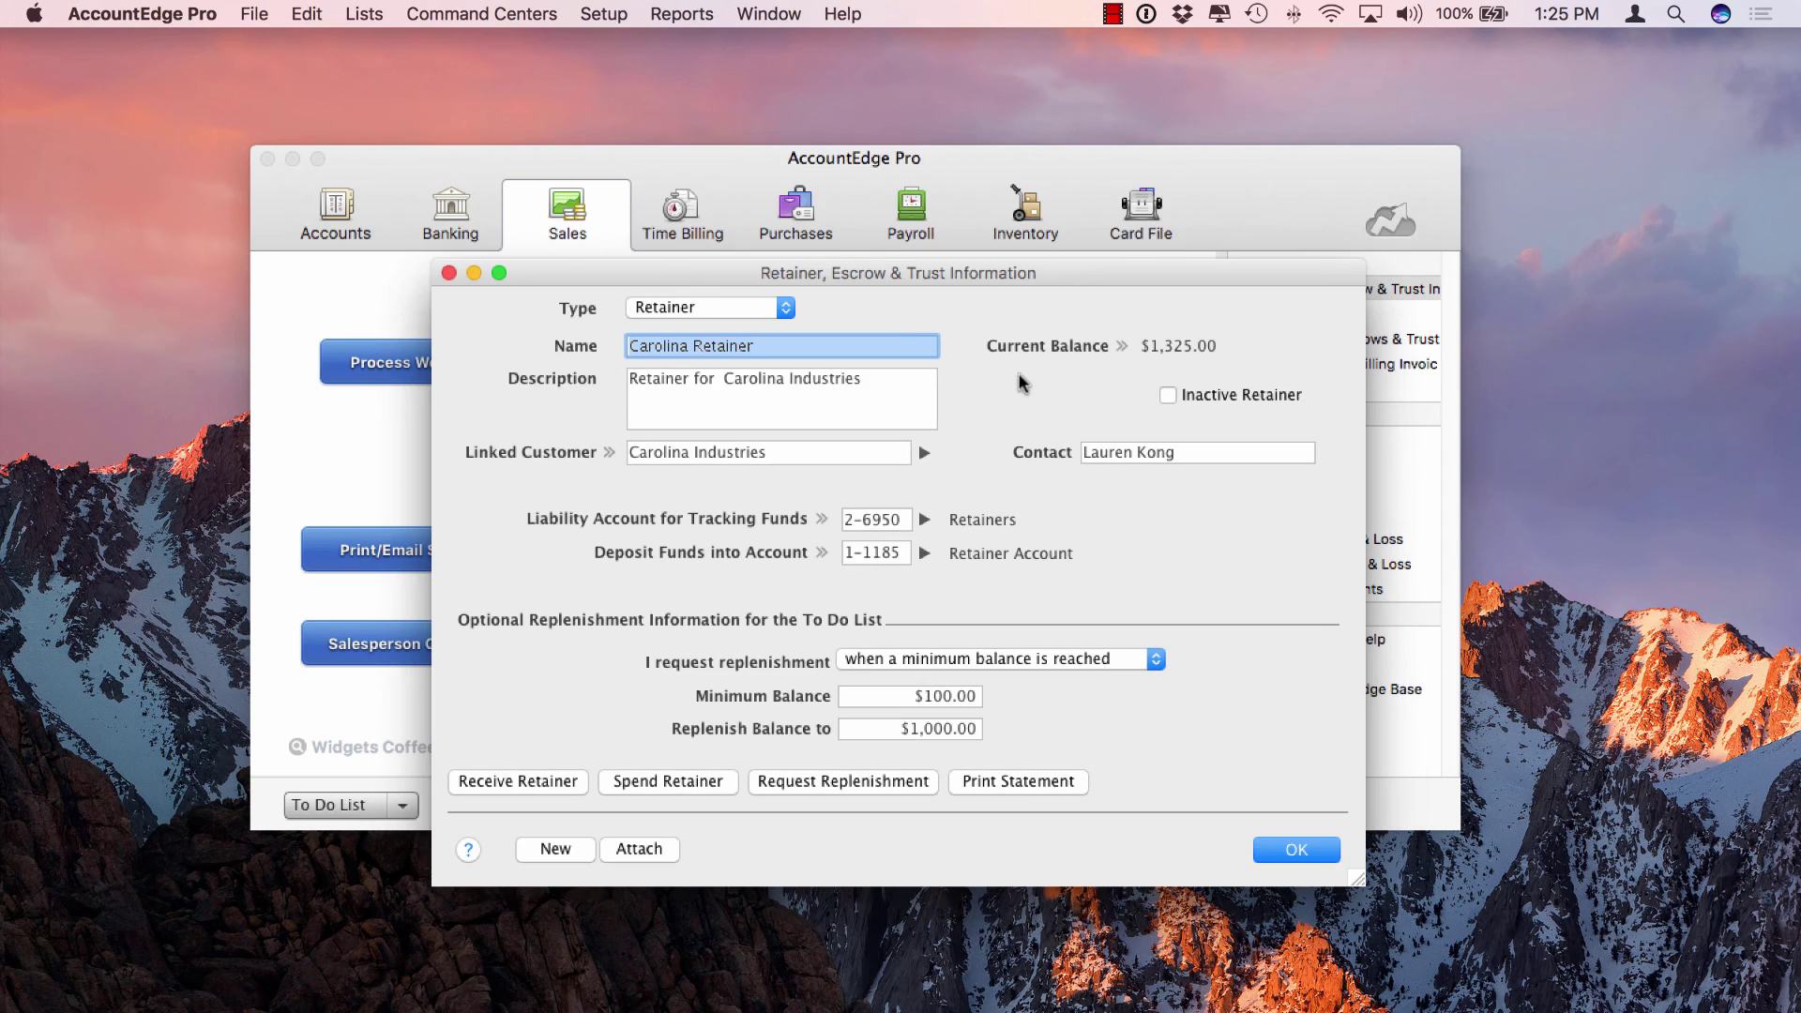
pyautogui.click(1298, 848)
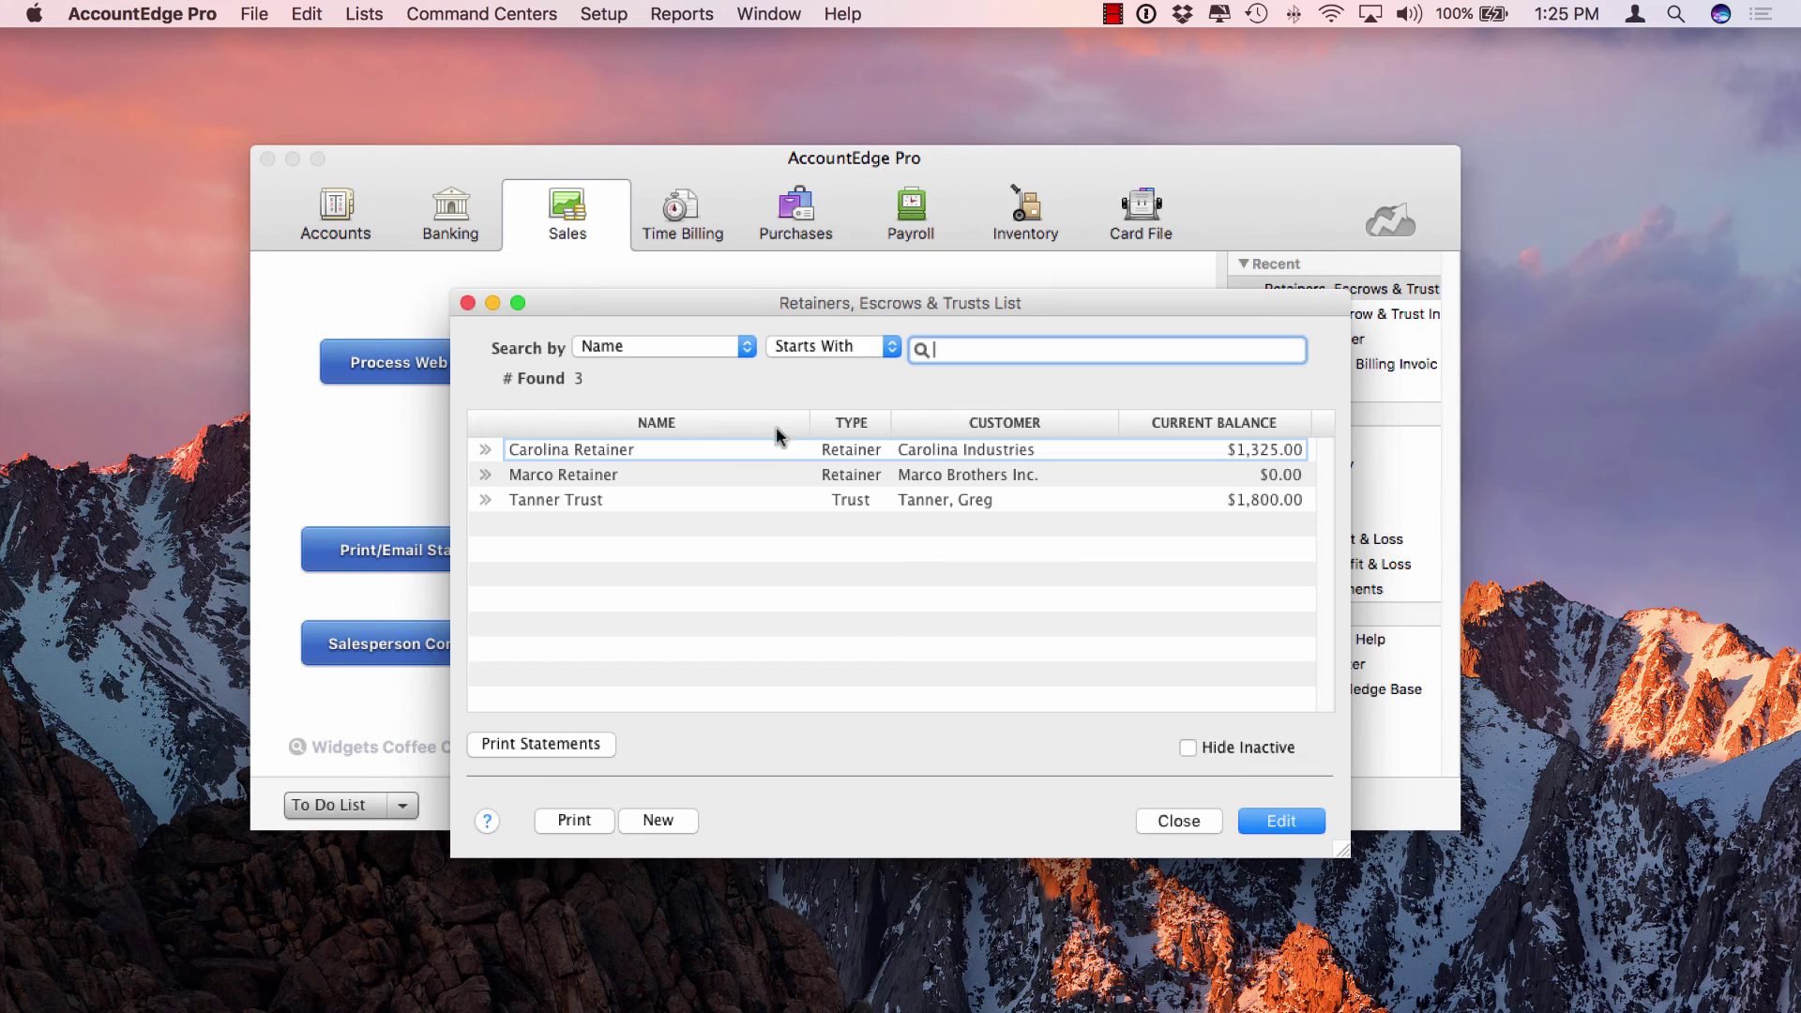
pyautogui.click(467, 302)
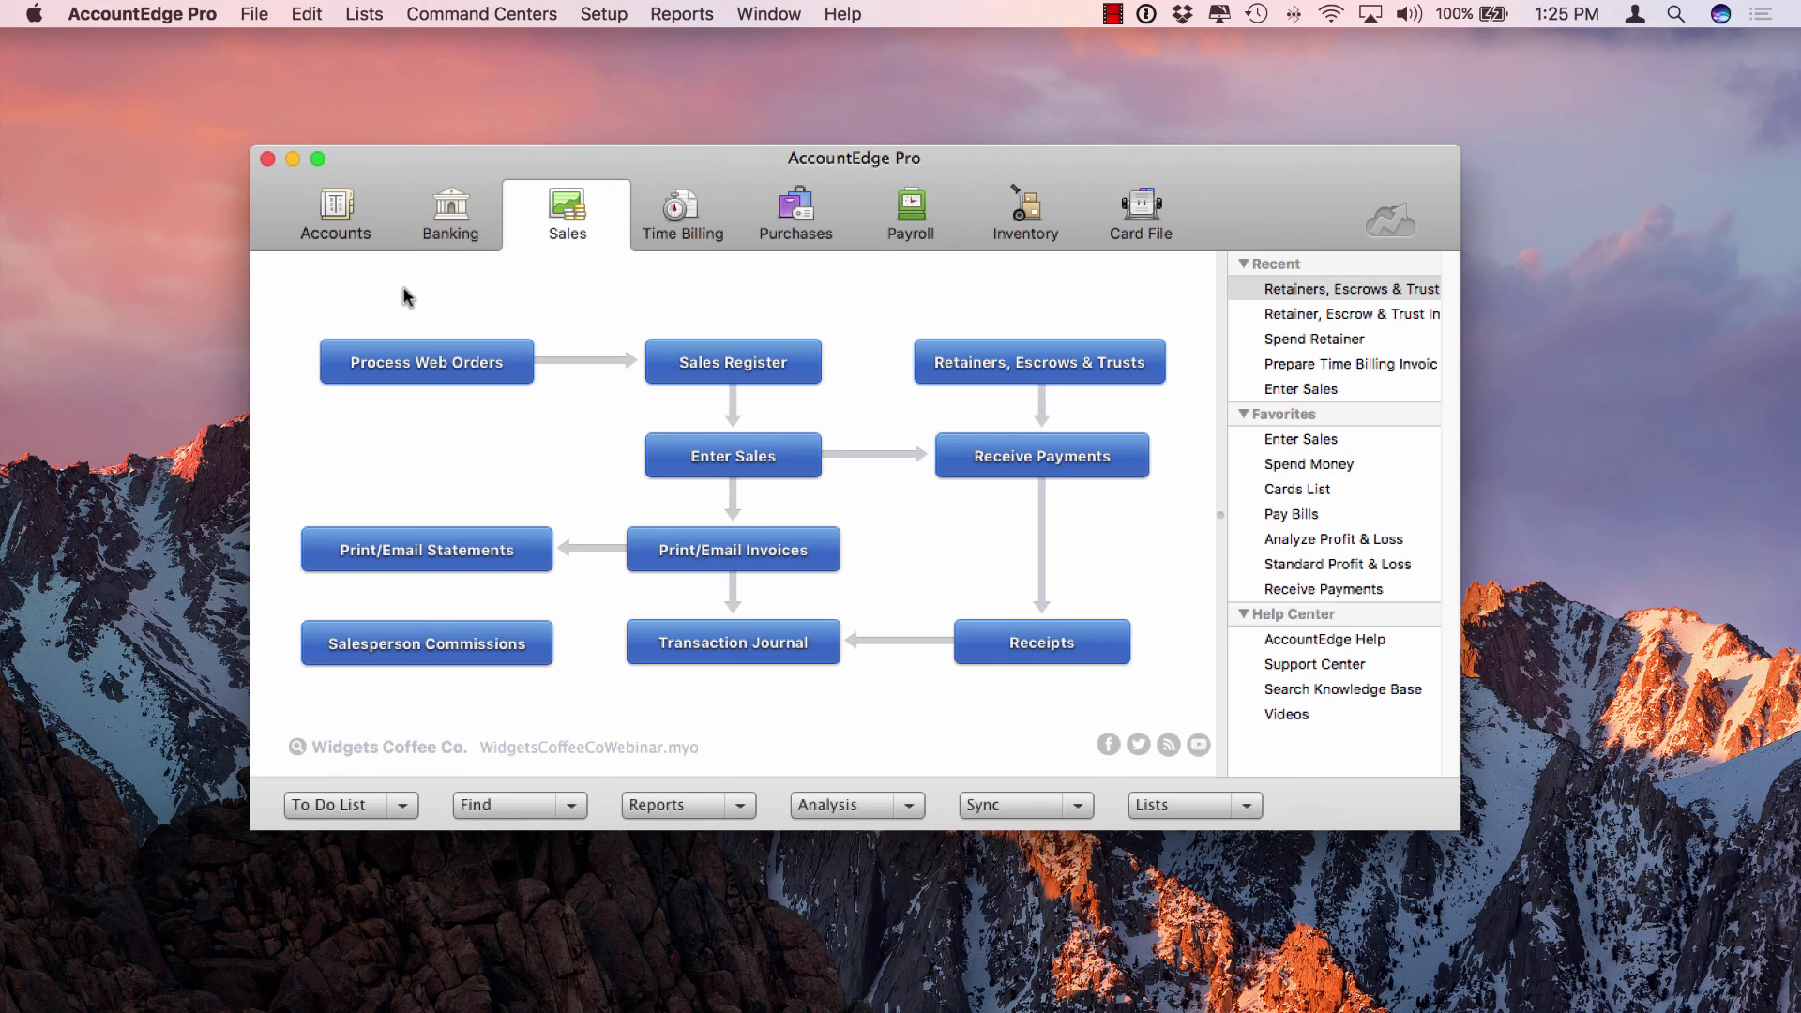
pyautogui.press('super+Tab')
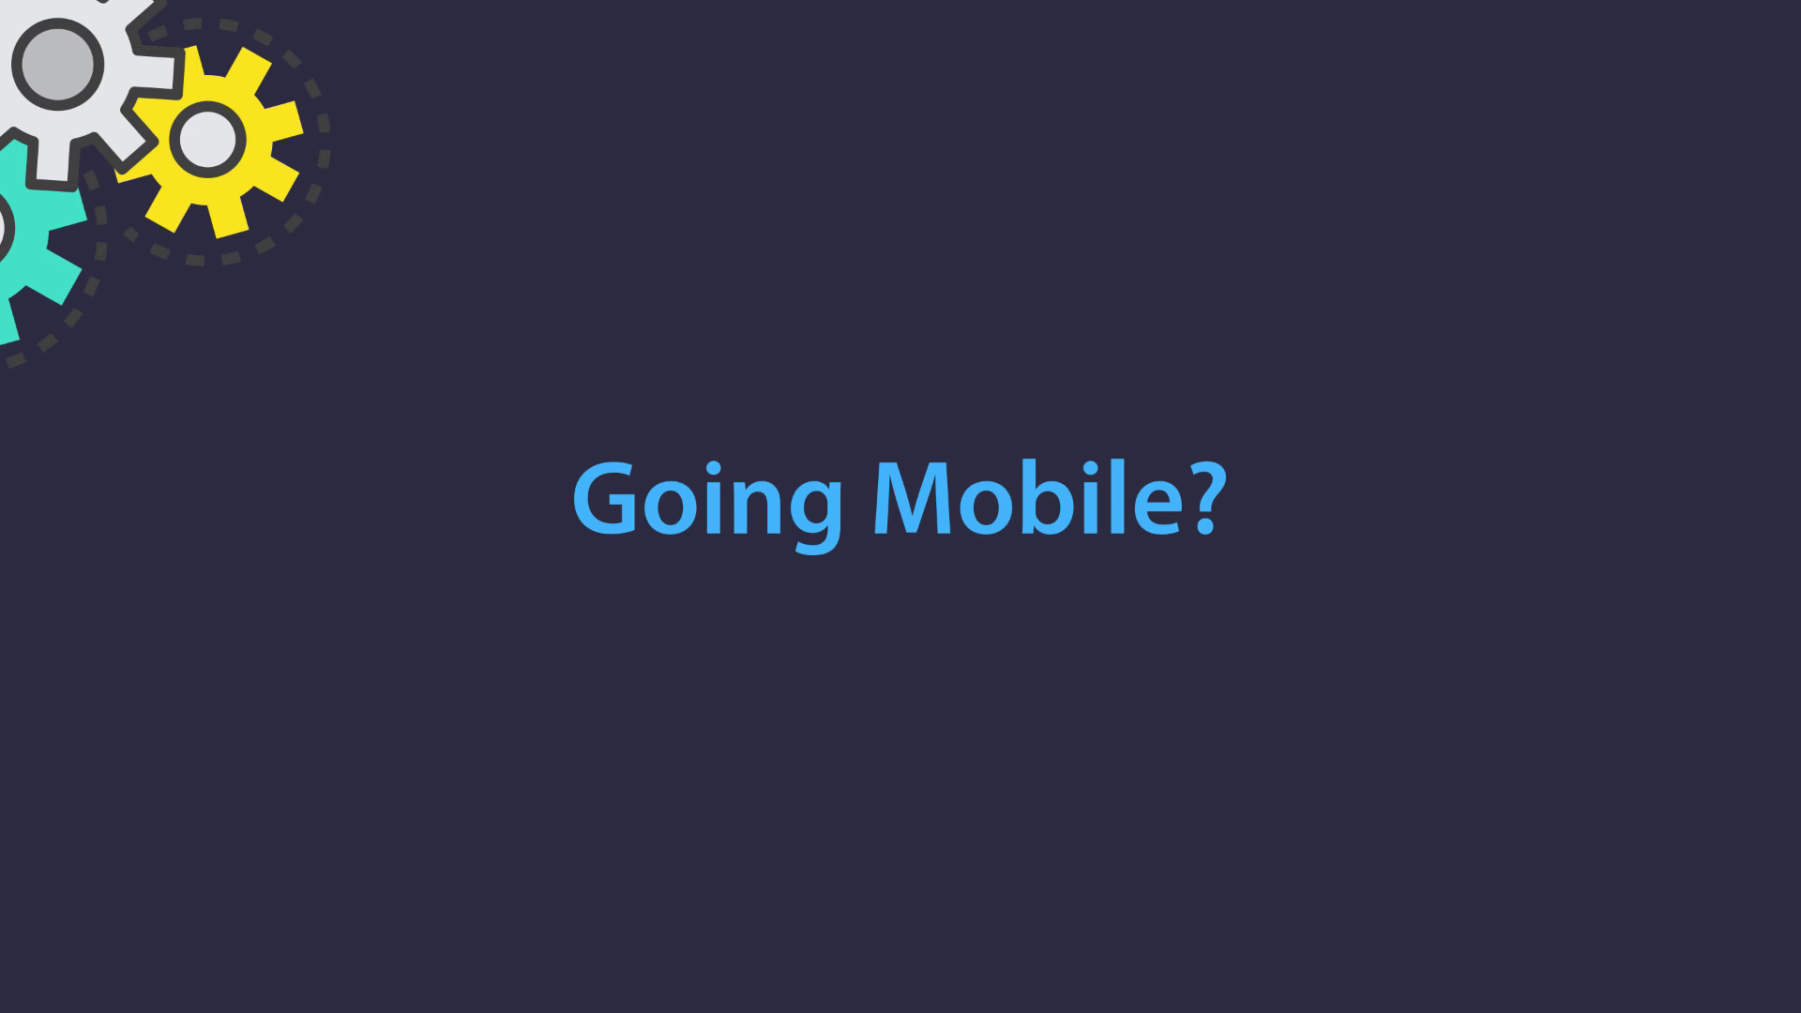